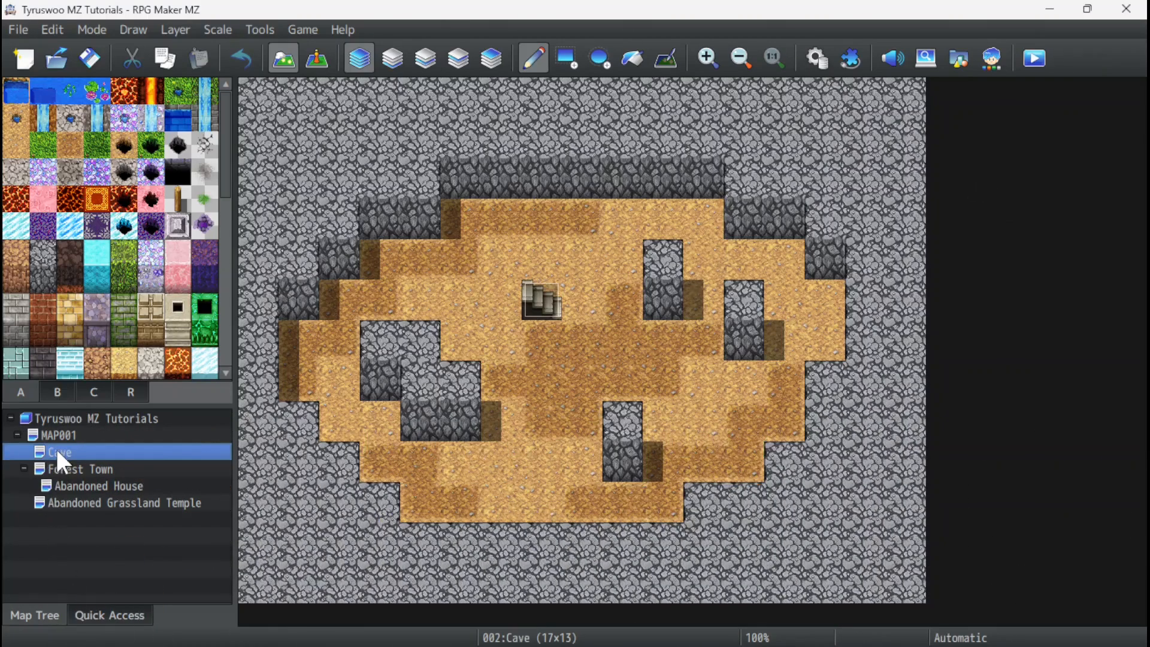
Start a new map under the Cave map, name it Generated Dungeon and assign the 0004 Dungeon tileset.
{"action": "right_click", "coordinate": [58, 464]}
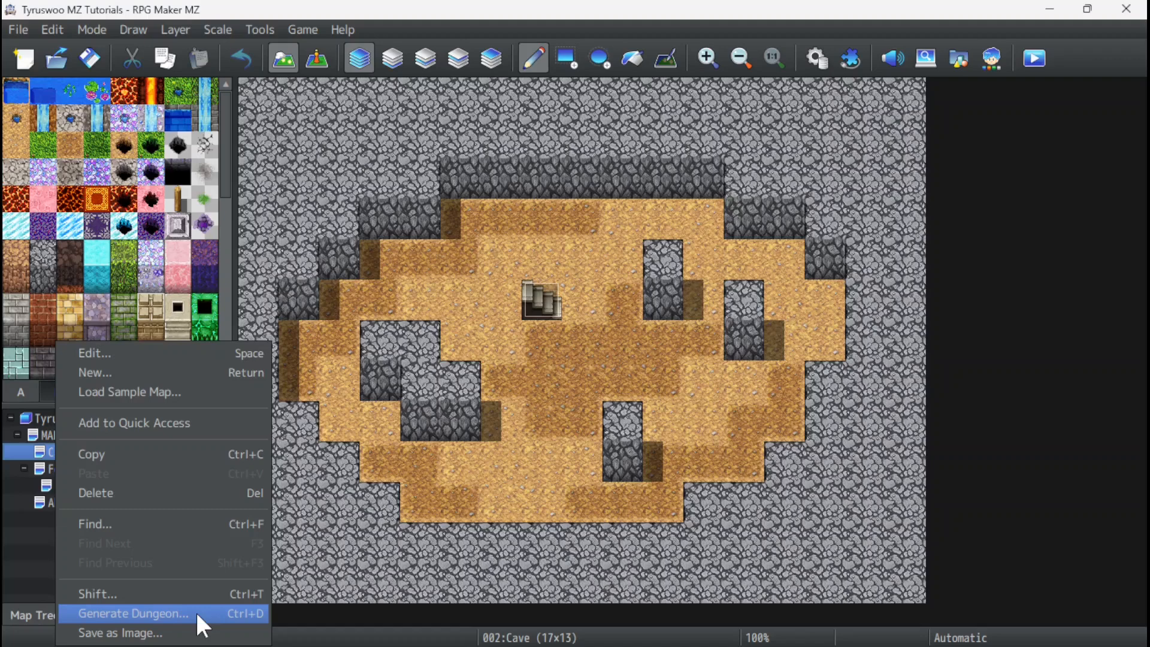
{"action": "left_click", "coordinate": [131, 368]}
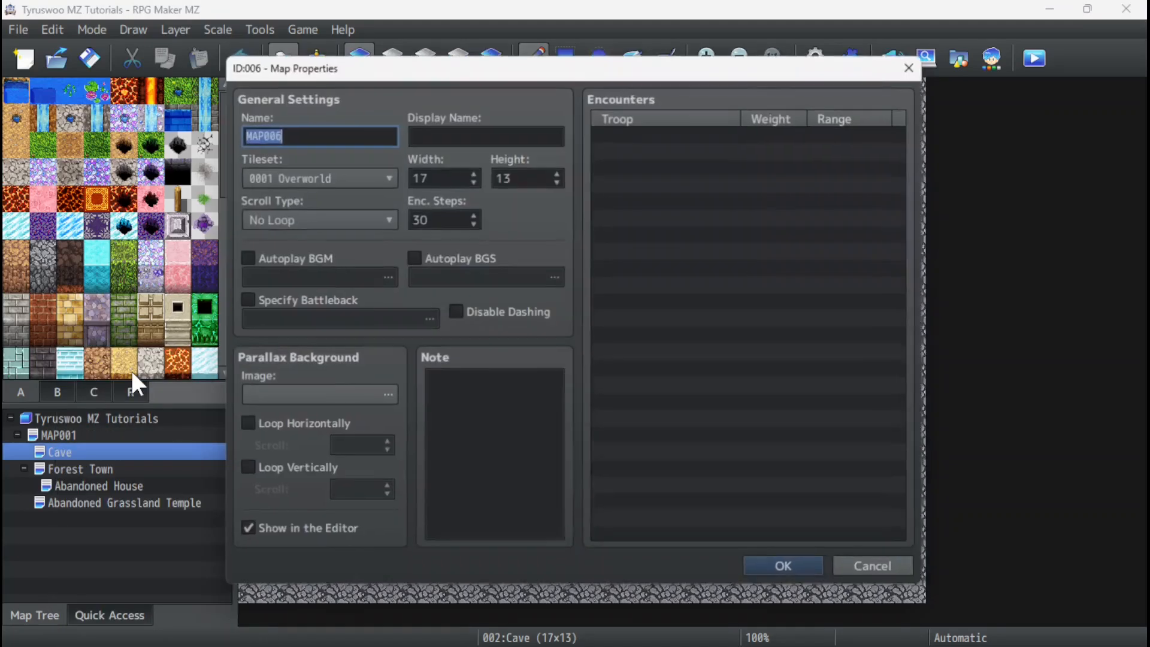
{"action": "type", "text": "Generated Dungeon"}
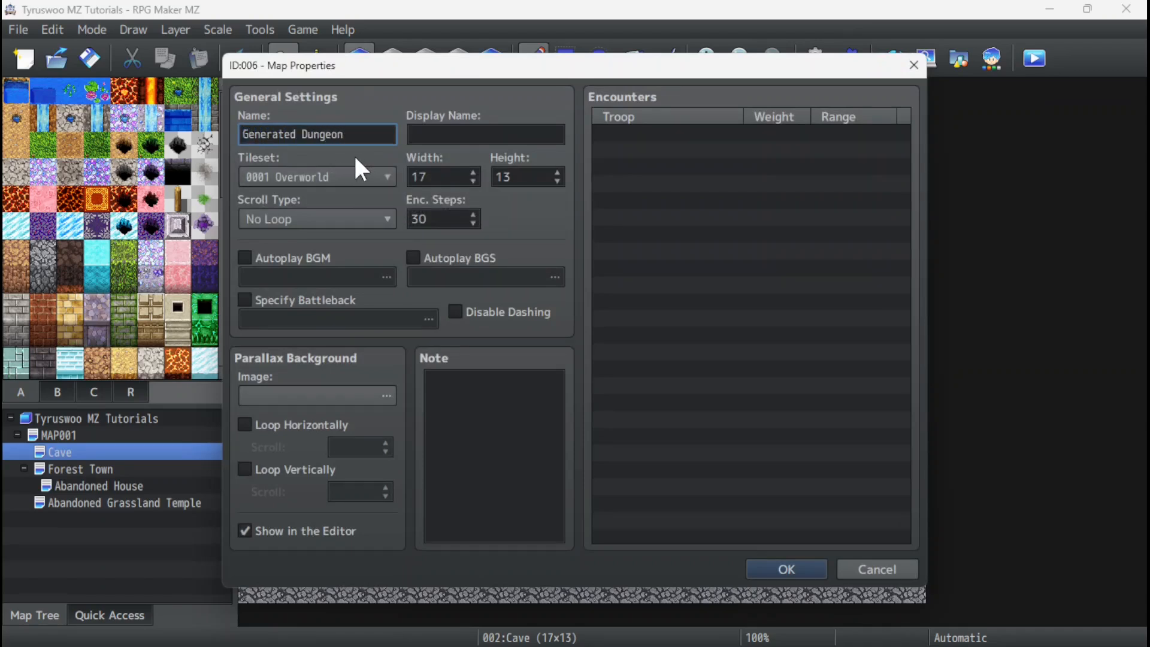
{"action": "left_click", "coordinate": [325, 174]}
{"action": "left_click", "coordinate": [318, 256]}
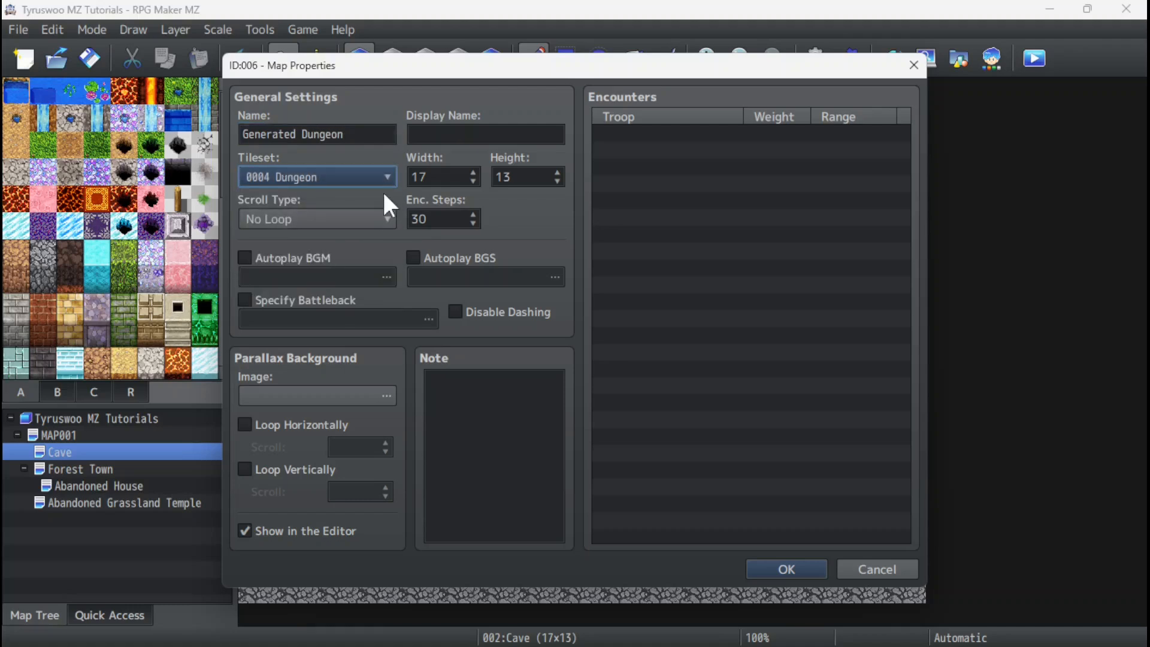
Set the new map's width to 70 and its height to 50.
{"action": "double_click", "coordinate": [429, 177]}
{"action": "type", "text": "70"}
{"action": "key", "text": "Tab"}
{"action": "type", "text": "50"}
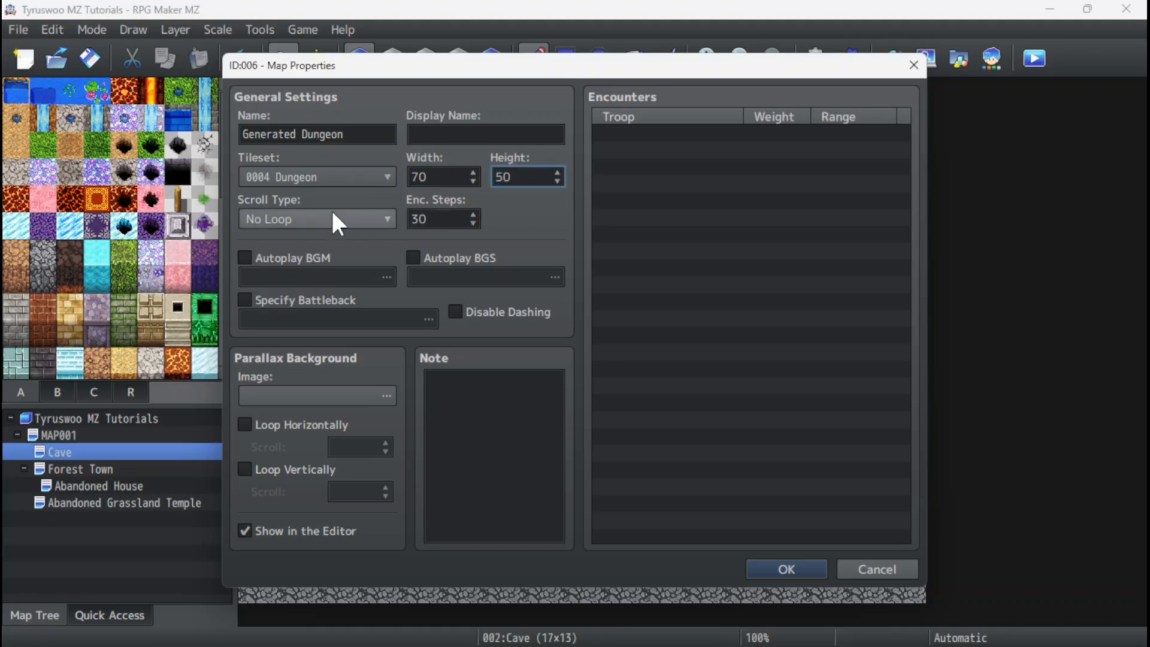
Enable autoplay background music with the Dungeon2 track and create the map.
{"action": "left_click", "coordinate": [244, 257]}
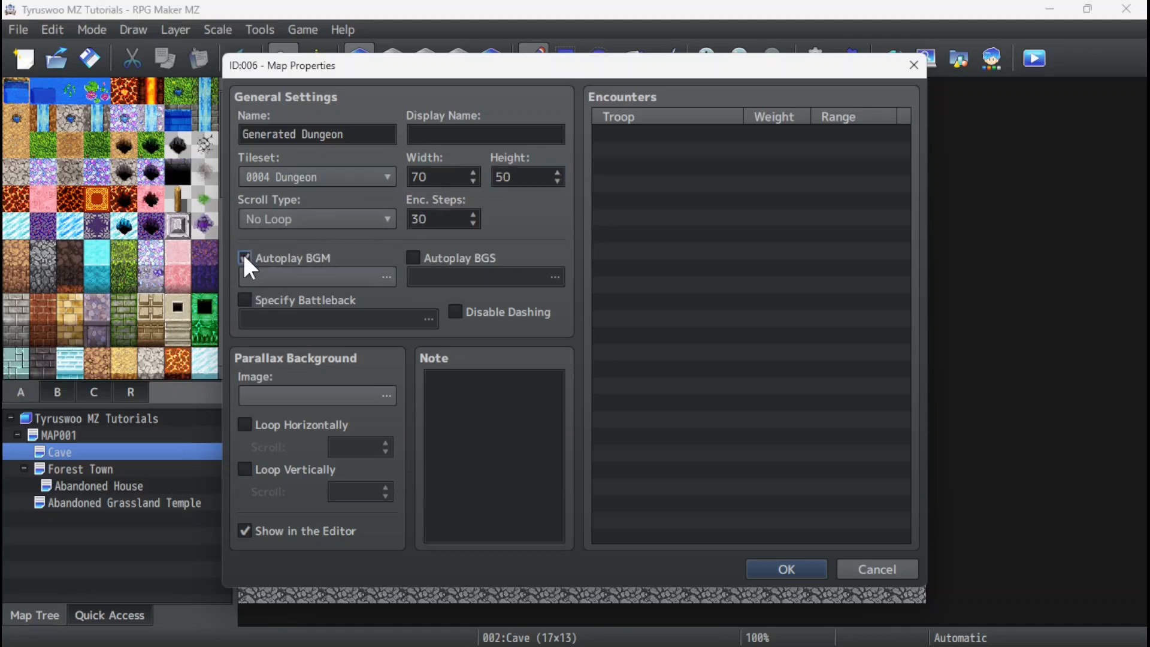
{"action": "left_click", "coordinate": [321, 276]}
{"action": "left_click", "coordinate": [483, 378]}
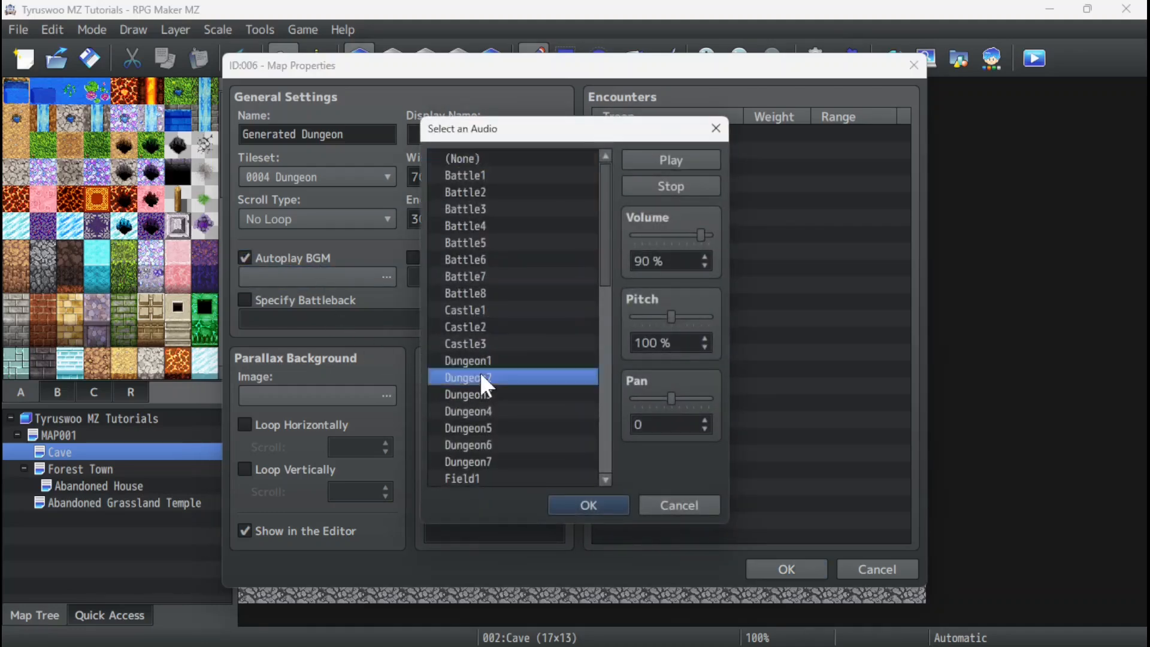
{"action": "left_click", "coordinate": [590, 504]}
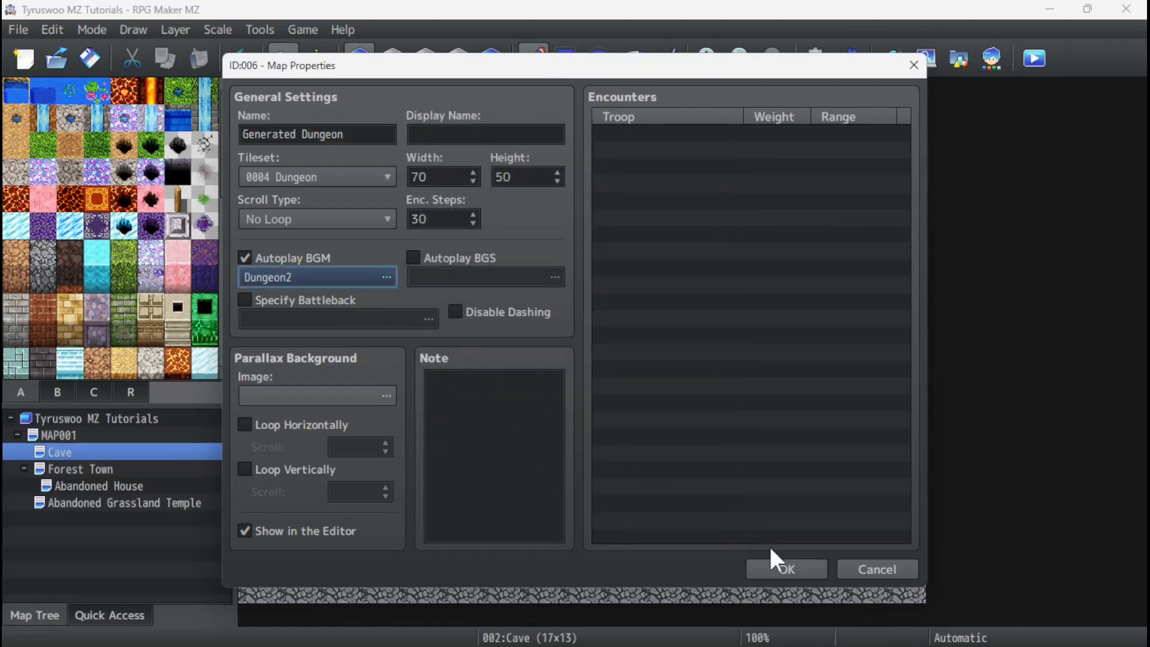
{"action": "left_click", "coordinate": [785, 571]}
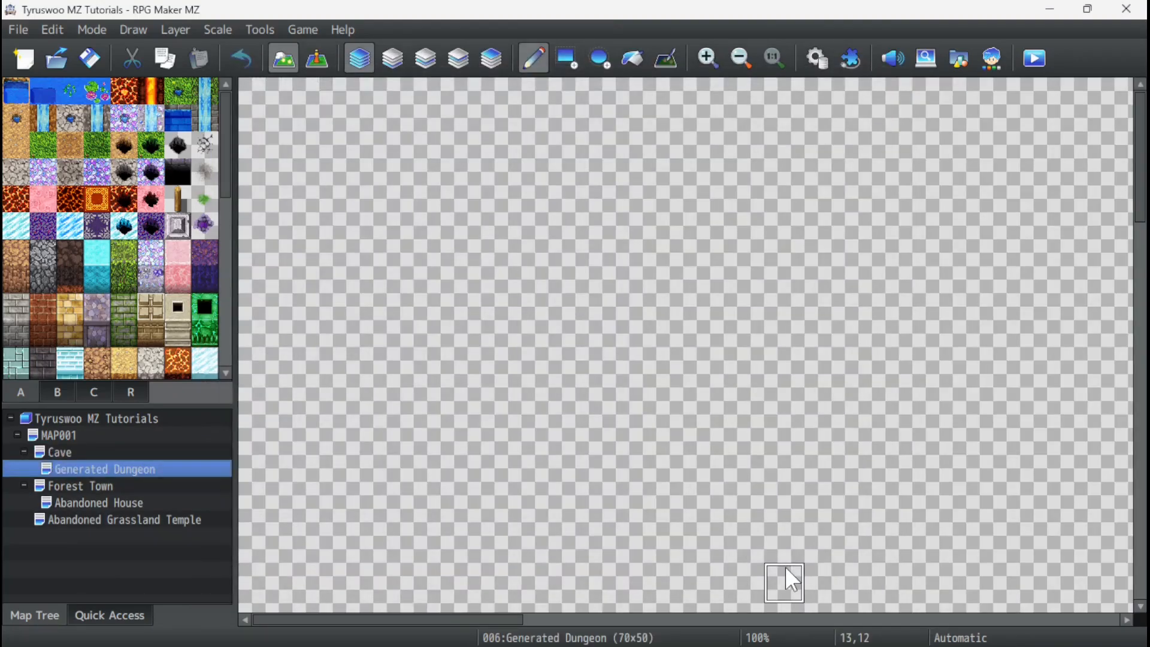
Generate a Rooms-type dungeon on the Generated Dungeon map using the grey rock wall and the sandy brown floor.
{"action": "scroll", "coordinate": [440, 286], "scroll_direction": "down", "scroll_amount": 4, "text": "ctrl"}
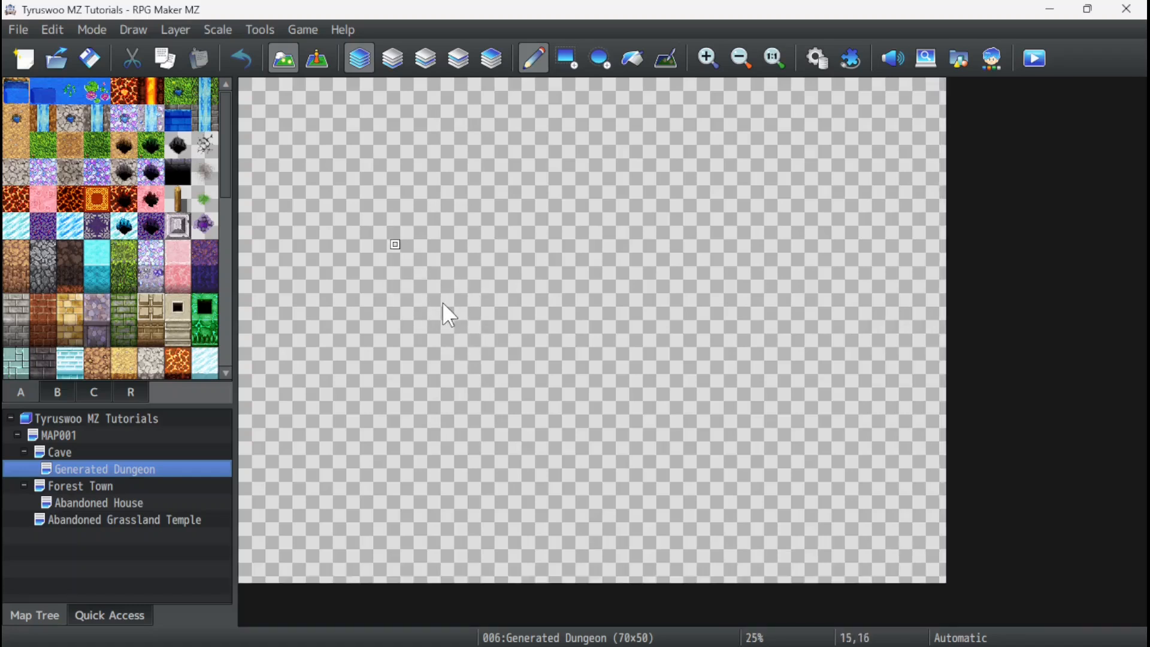
{"action": "right_click", "coordinate": [102, 479]}
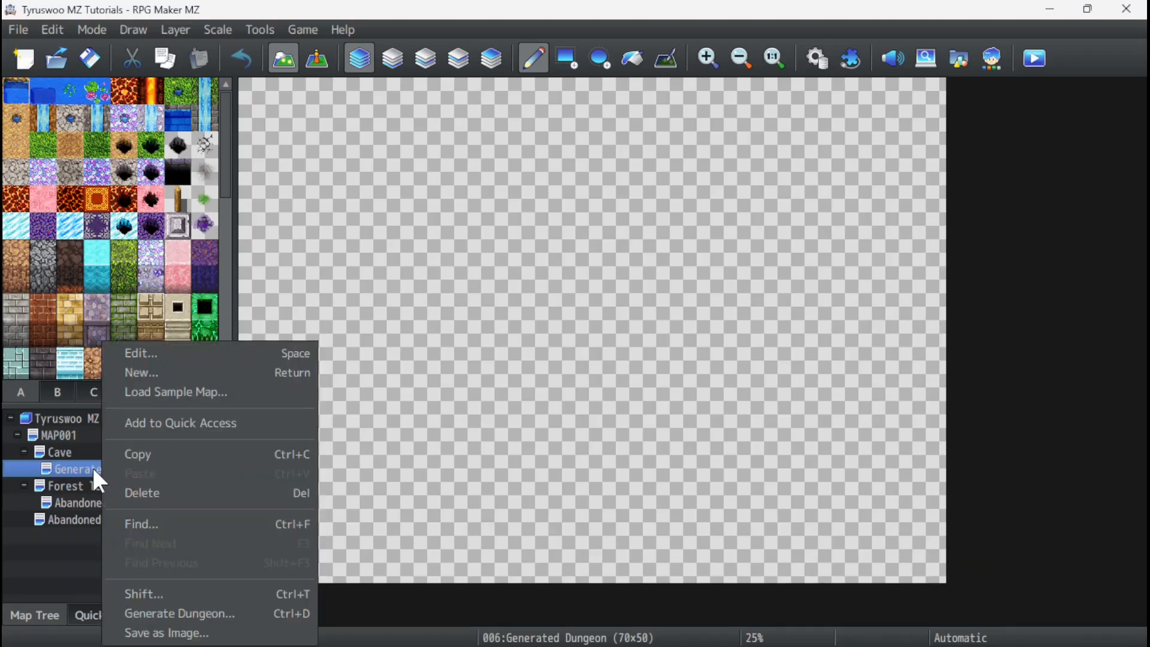
{"action": "left_click", "coordinate": [211, 612]}
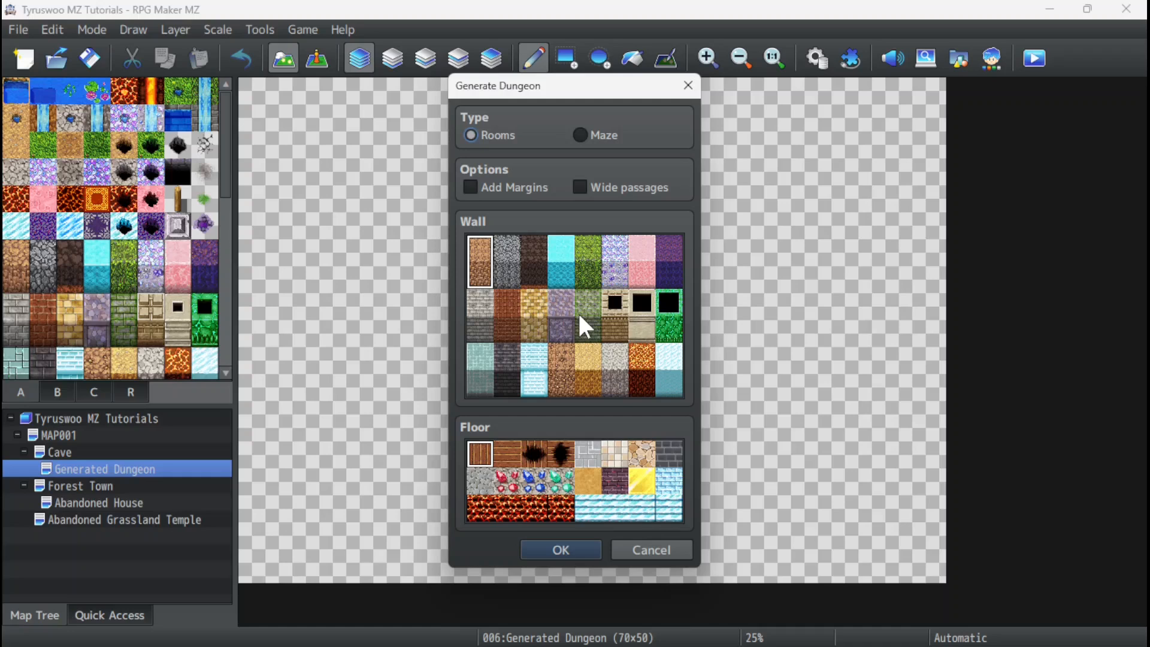
{"action": "left_click", "coordinate": [507, 274]}
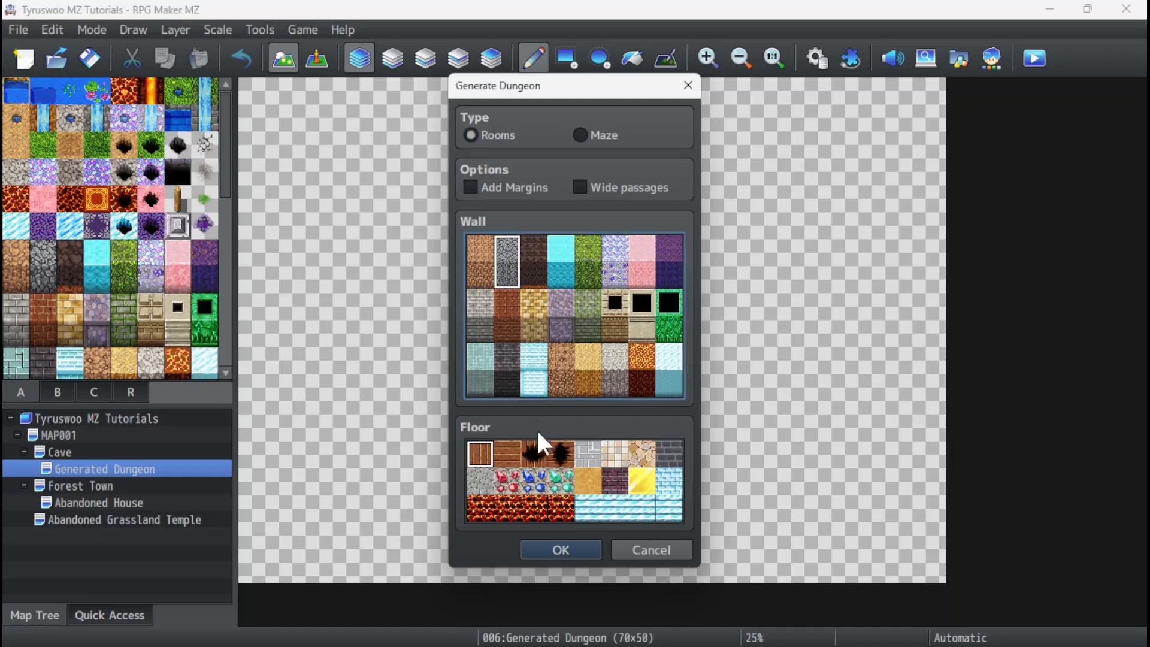
{"action": "left_click", "coordinate": [587, 483]}
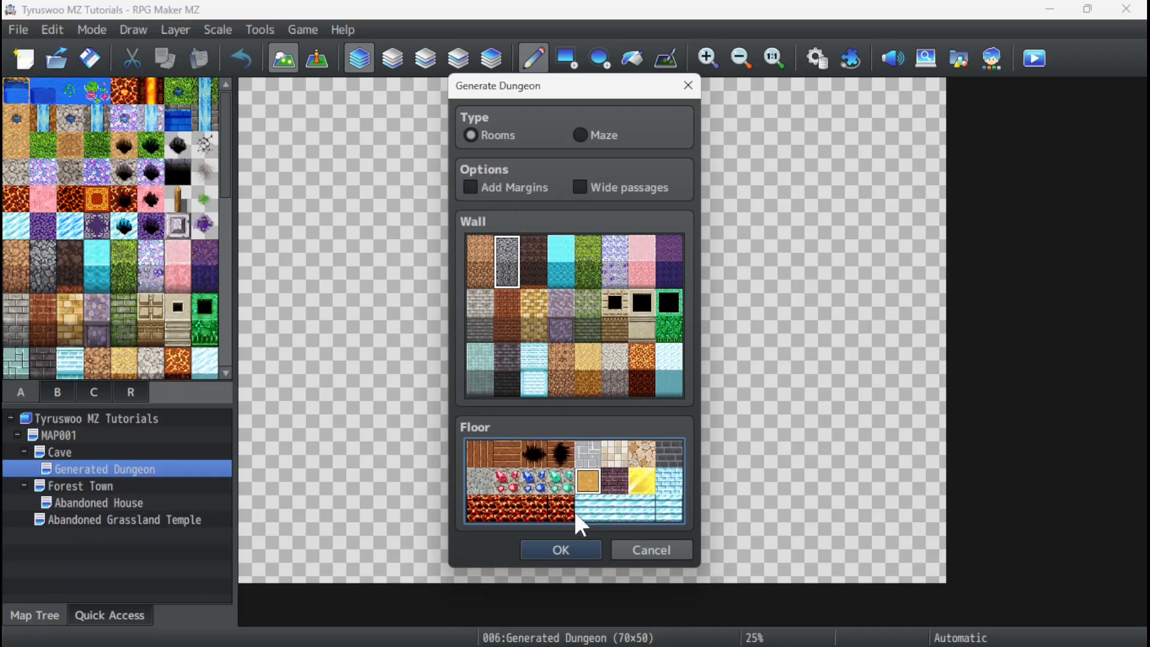
{"action": "left_click", "coordinate": [554, 551]}
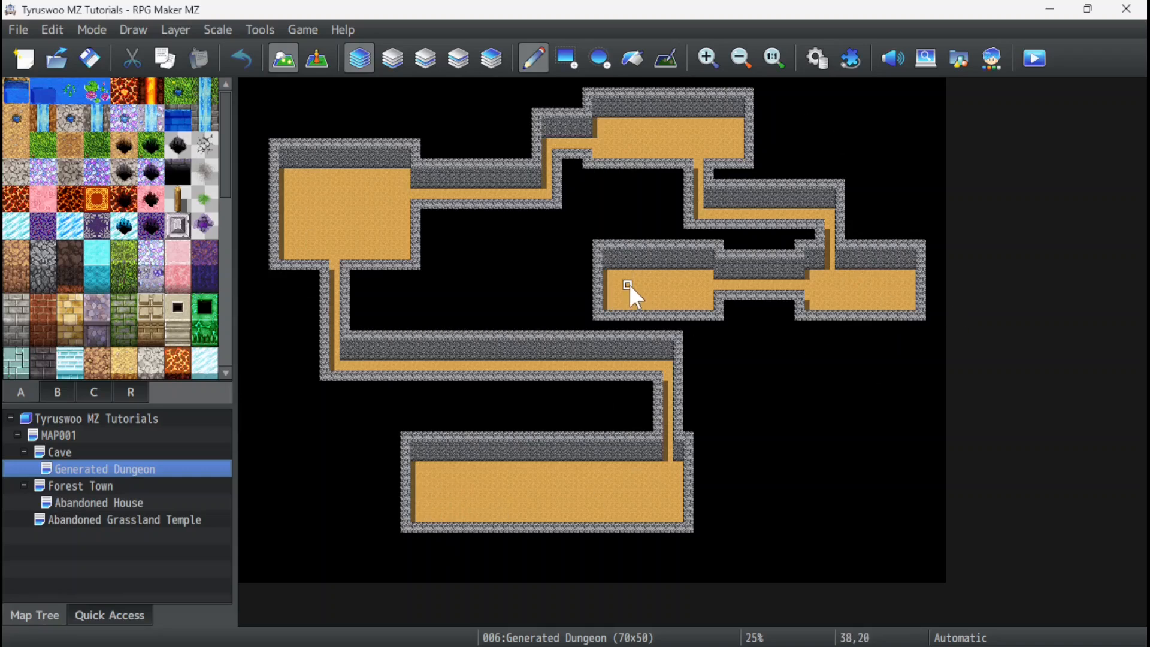
Regenerate the Rooms-type dungeon twice with the same wall and floor to get different random layouts.
{"action": "right_click", "coordinate": [106, 476]}
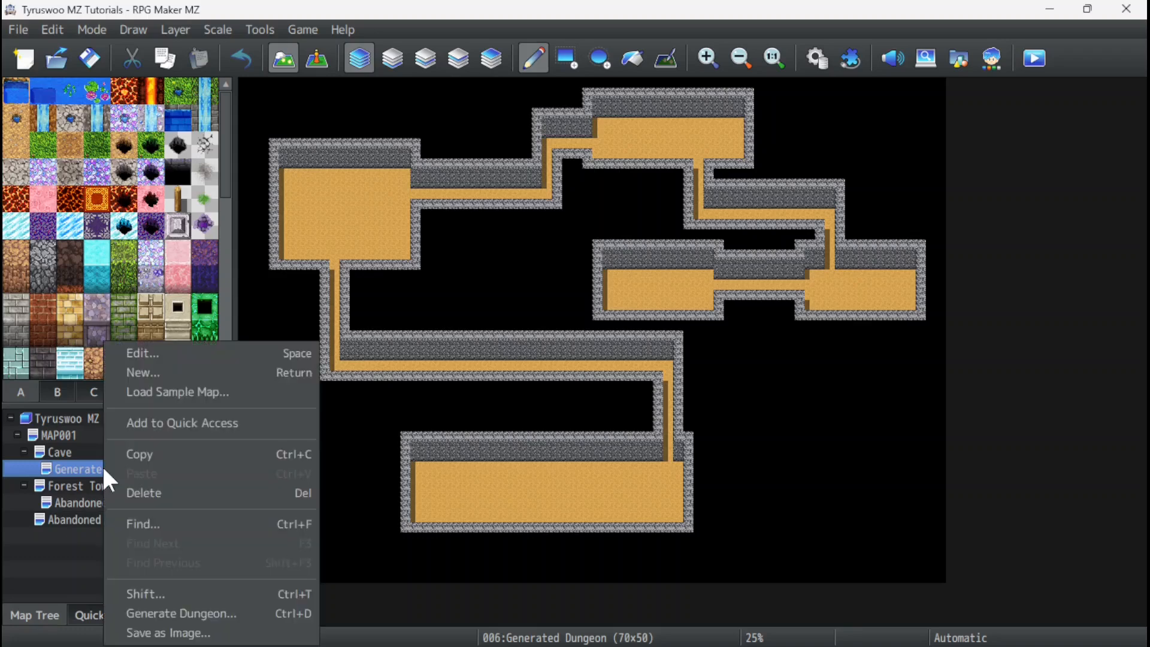
{"action": "left_click", "coordinate": [166, 610]}
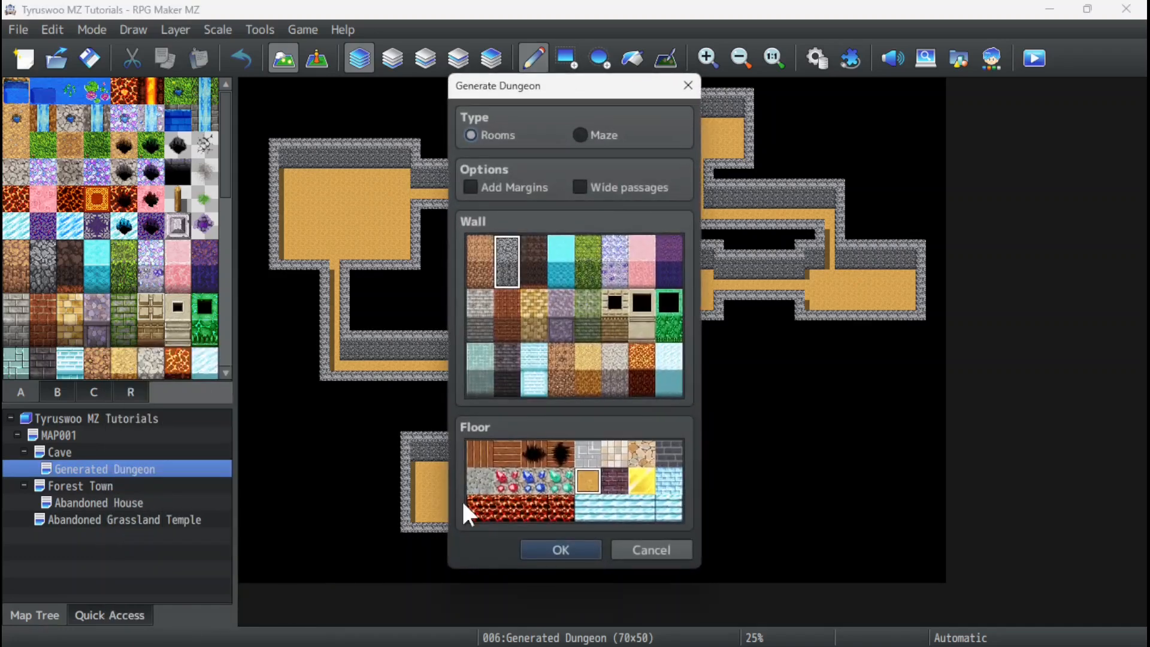
{"action": "left_click", "coordinate": [557, 546]}
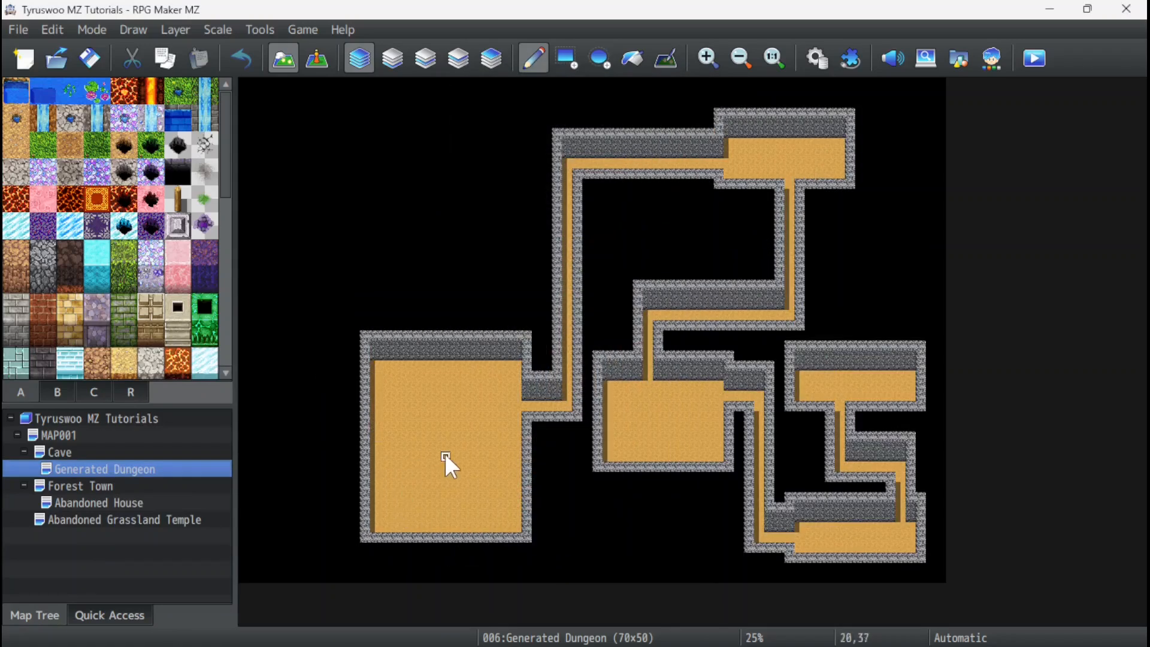
{"action": "right_click", "coordinate": [107, 466]}
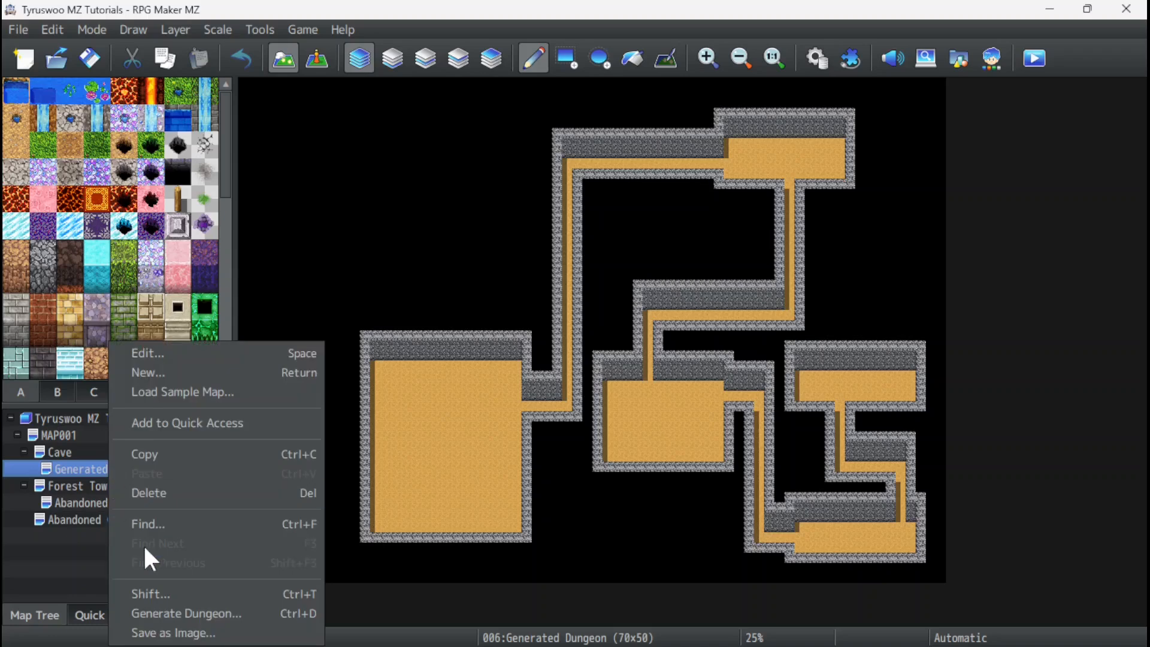
{"action": "left_click", "coordinate": [185, 611]}
{"action": "left_click", "coordinate": [549, 545]}
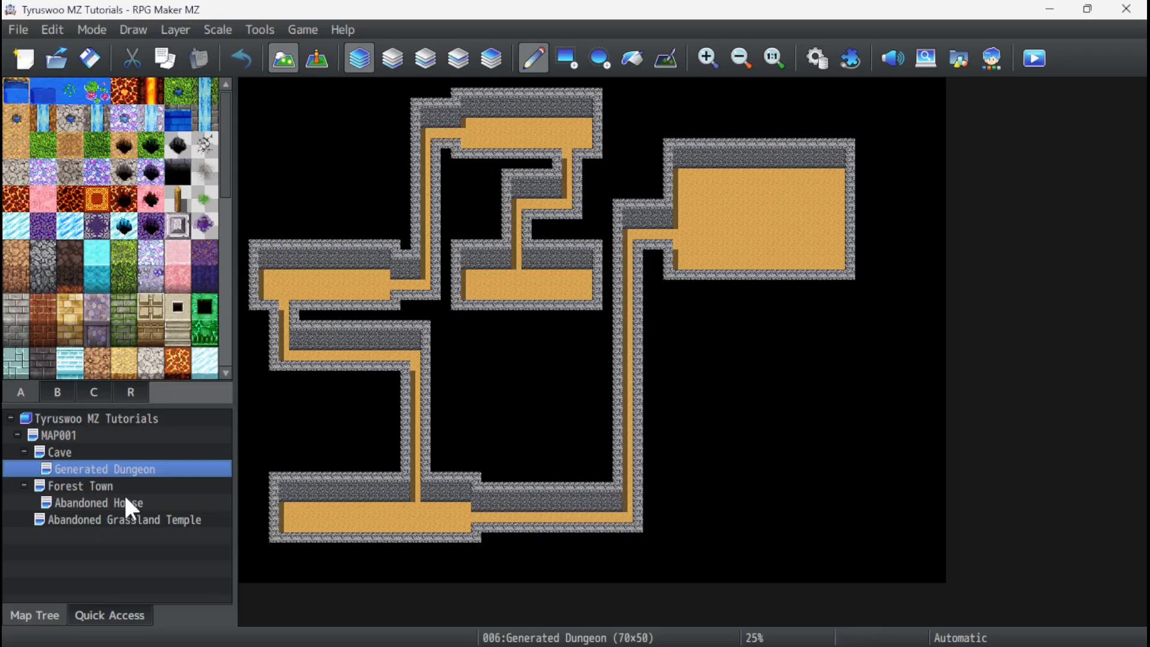
Regenerate the dungeon as the Maze type, keeping the grey rock wall and sandy floor.
{"action": "right_click", "coordinate": [81, 466]}
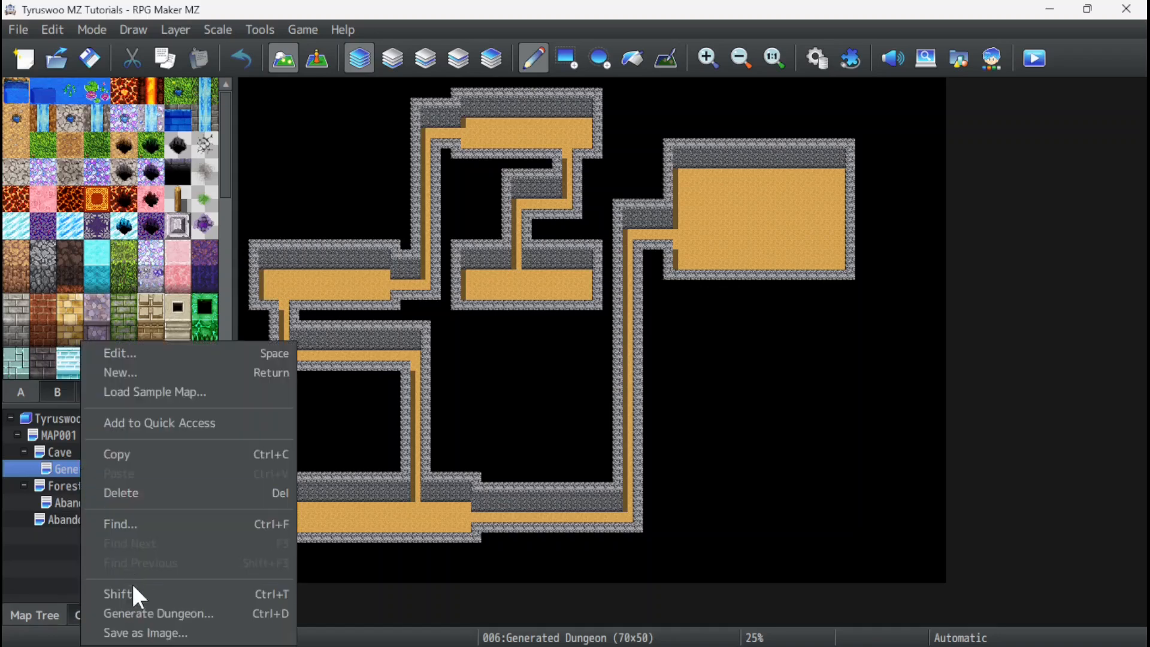
{"action": "left_click", "coordinate": [152, 613]}
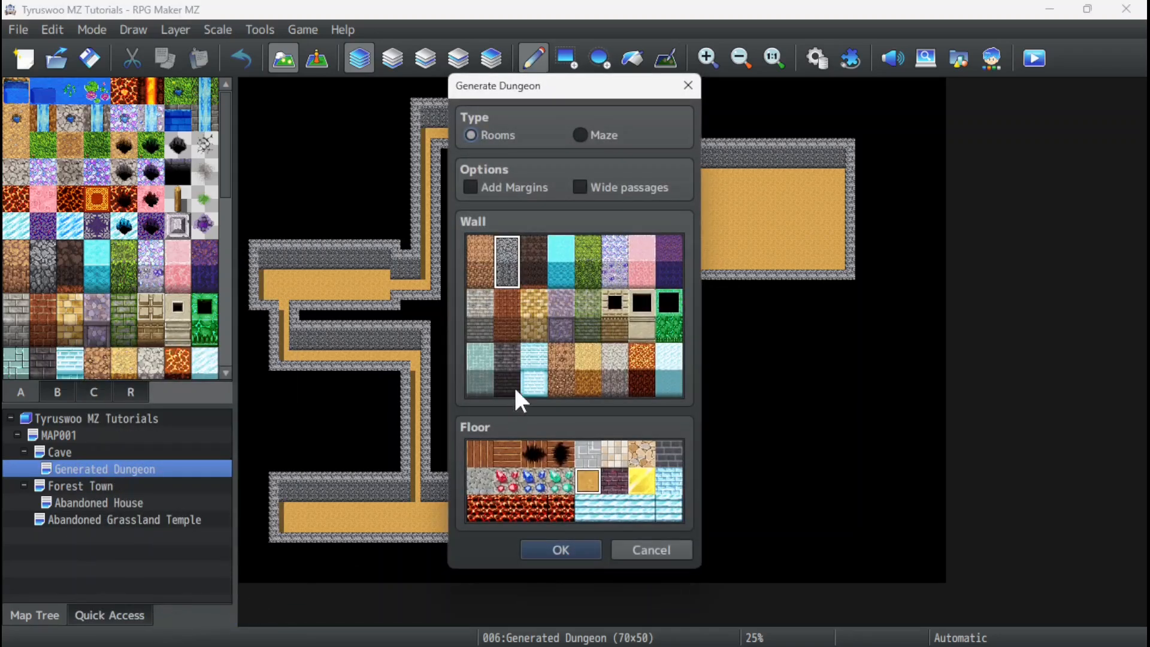
{"action": "left_click", "coordinate": [583, 136]}
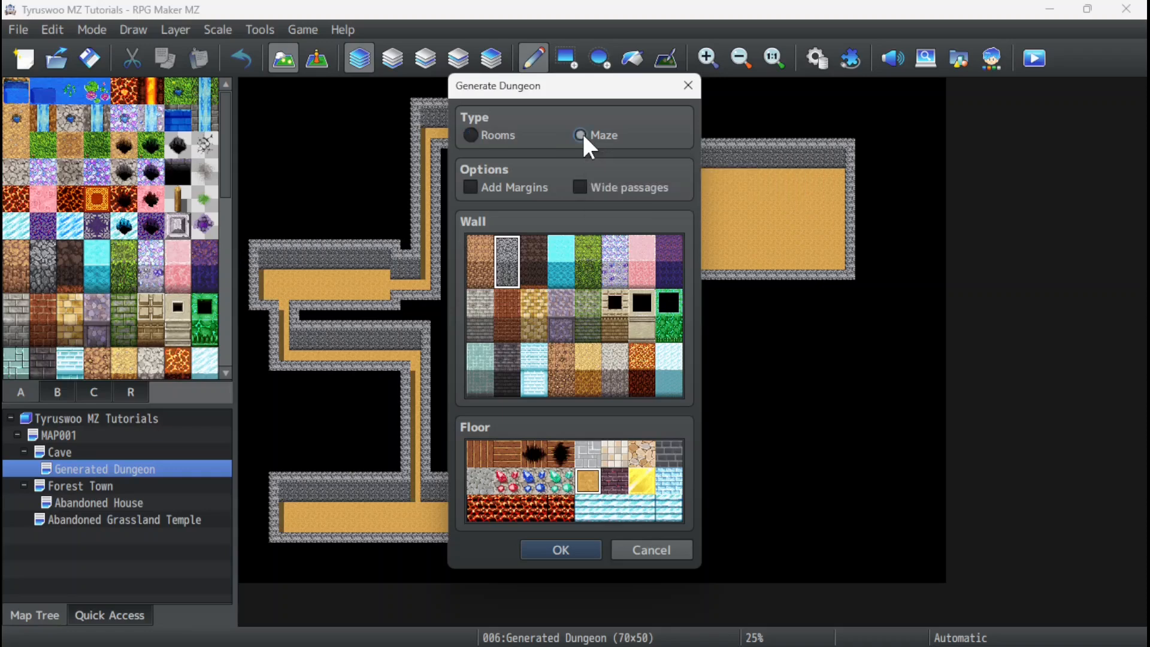
{"action": "left_click", "coordinate": [568, 548]}
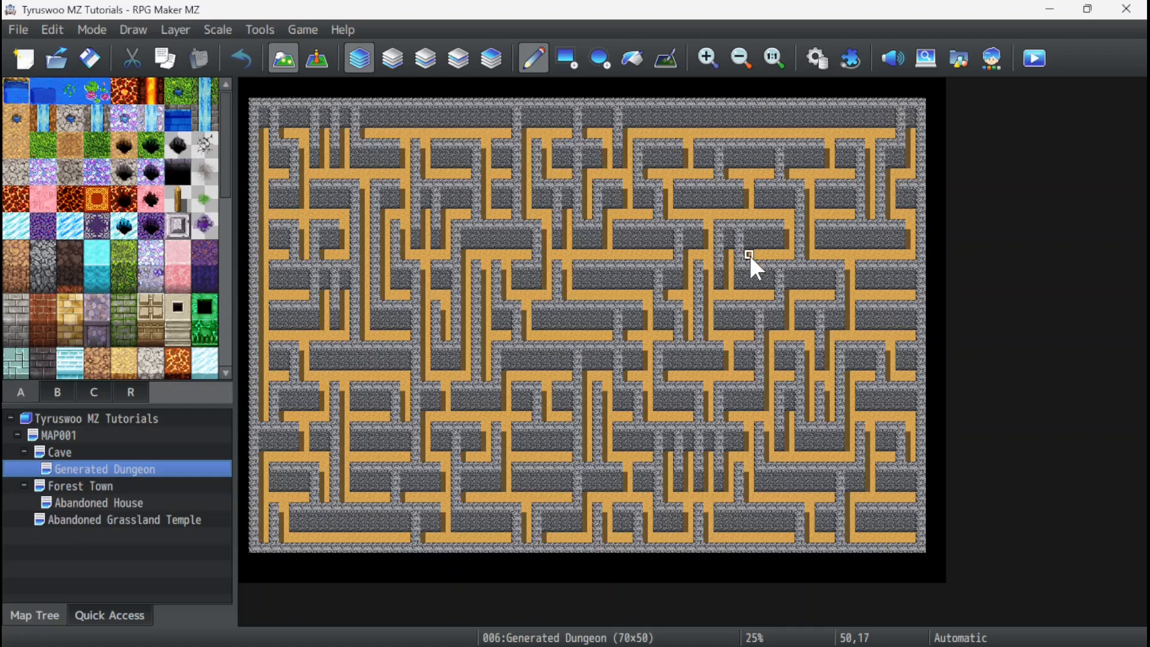
Regenerate the maze with the Add Margins option enabled.
{"action": "right_click", "coordinate": [91, 465]}
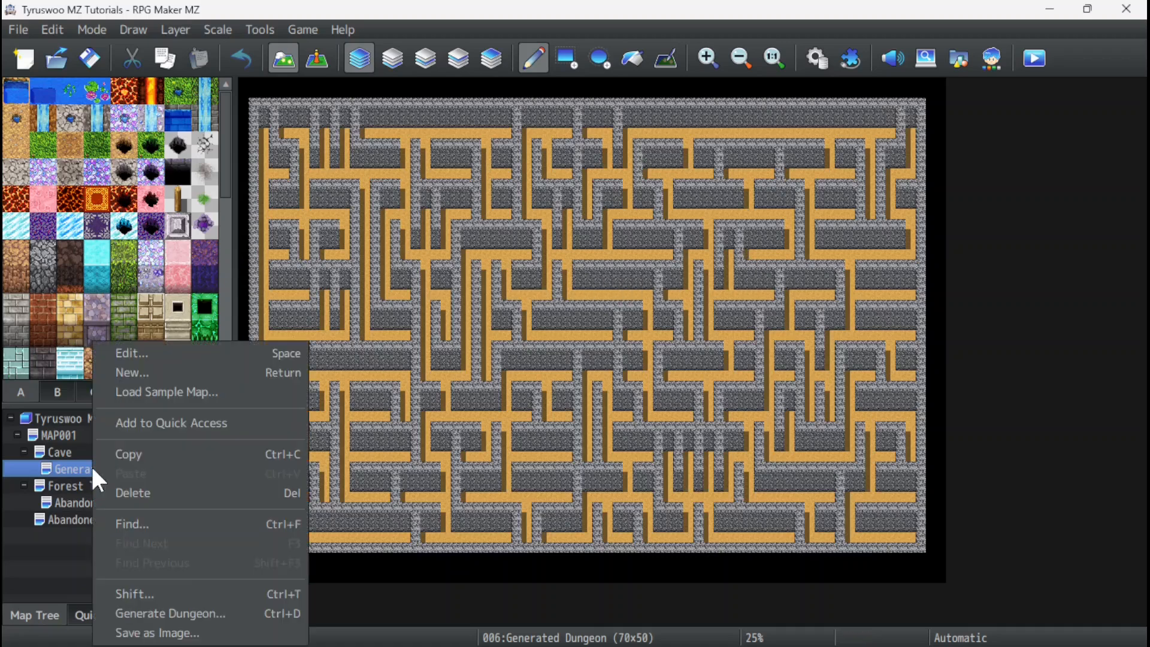
{"action": "left_click", "coordinate": [198, 614]}
{"action": "left_click", "coordinate": [469, 188]}
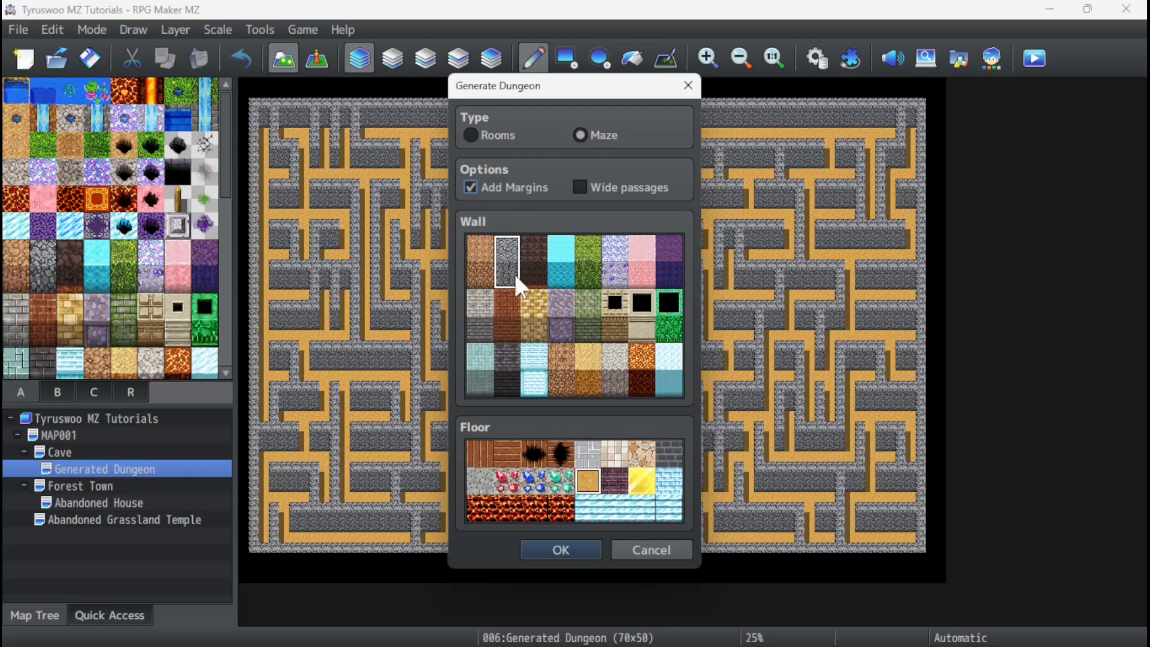
{"action": "left_click", "coordinate": [556, 547]}
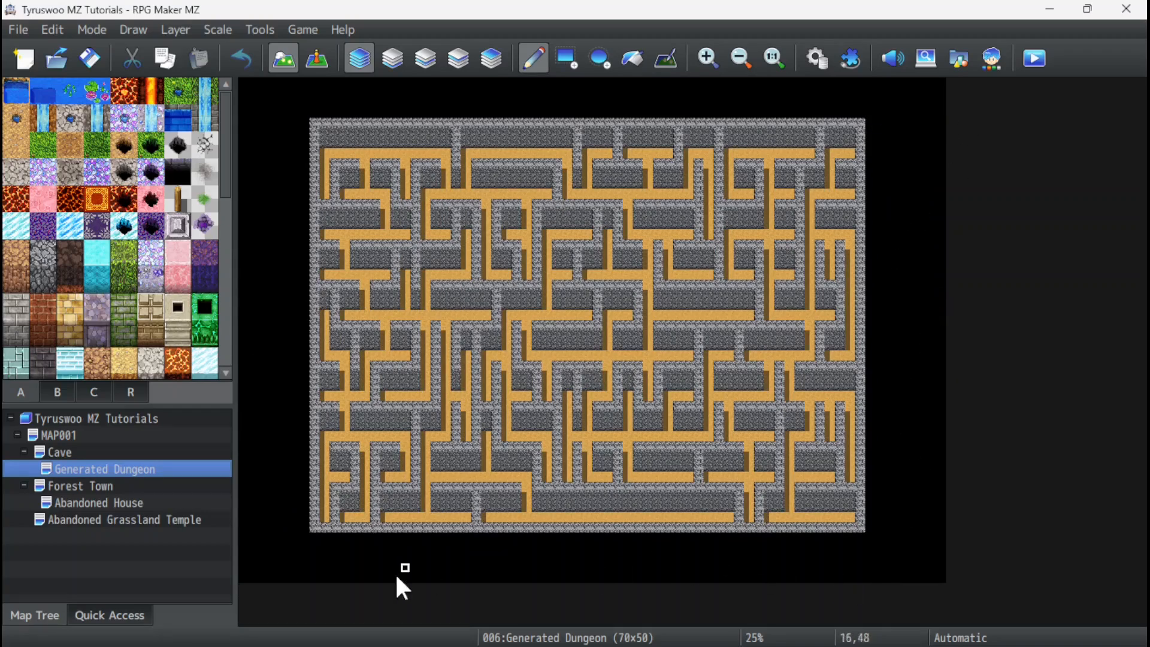
Generate two more random maze layouts with the same margins, wall and floor settings.
{"action": "right_click", "coordinate": [81, 465]}
{"action": "left_click", "coordinate": [148, 610]}
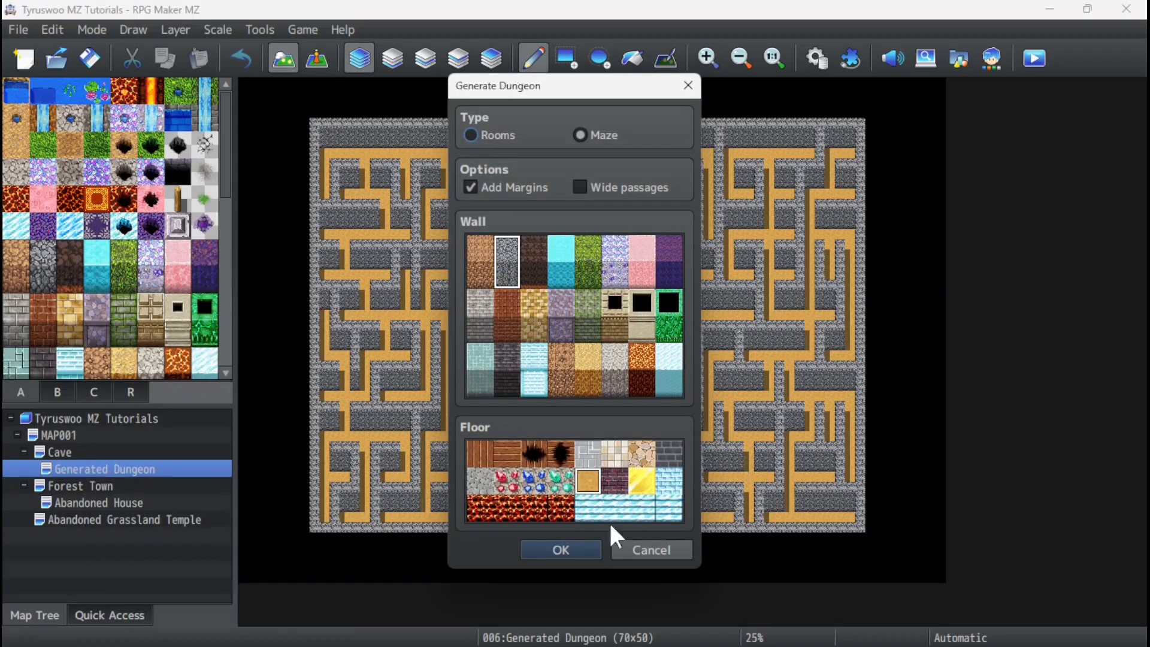
{"action": "left_click", "coordinate": [558, 548]}
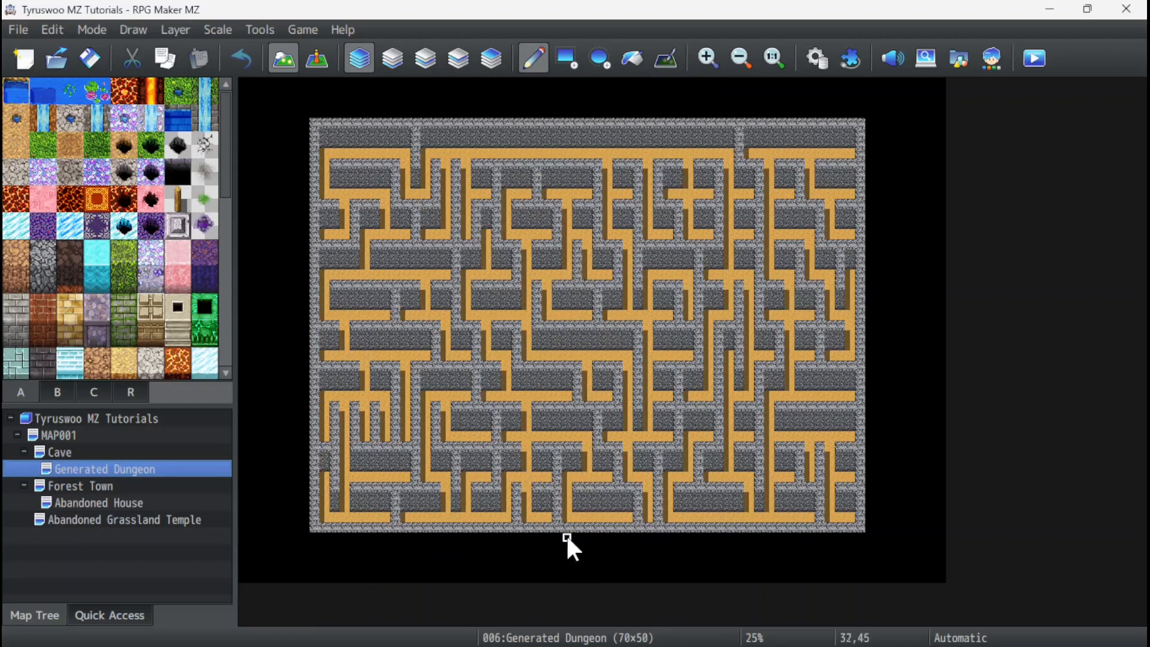
{"action": "right_click", "coordinate": [92, 466]}
{"action": "left_click", "coordinate": [164, 612]}
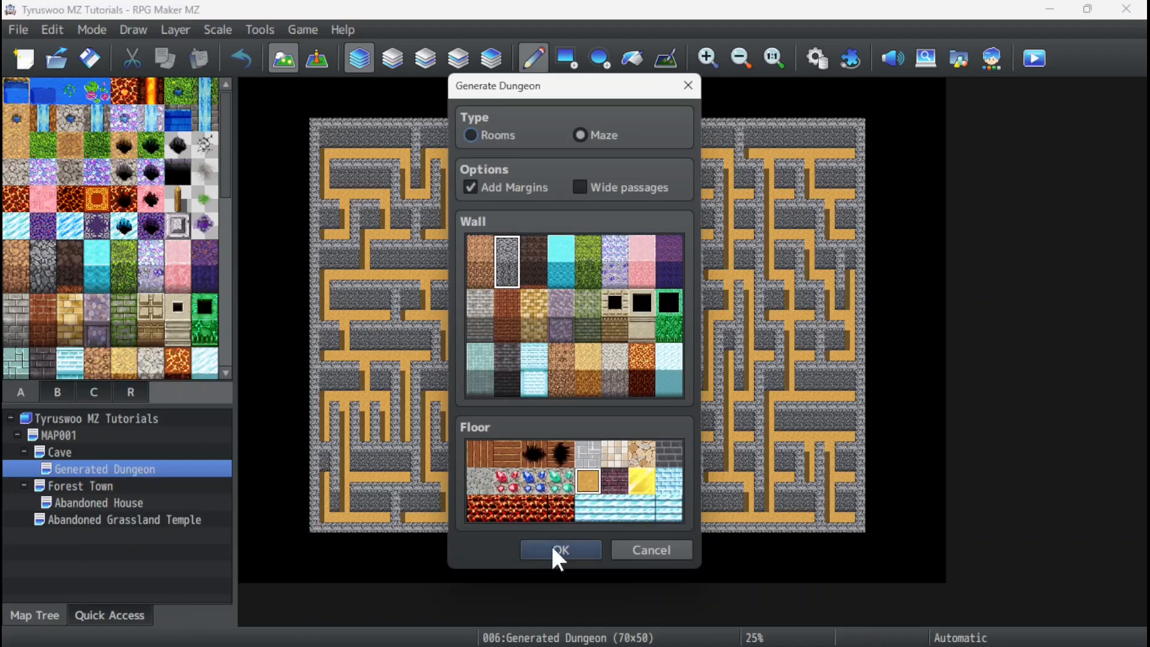
{"action": "left_click", "coordinate": [557, 548]}
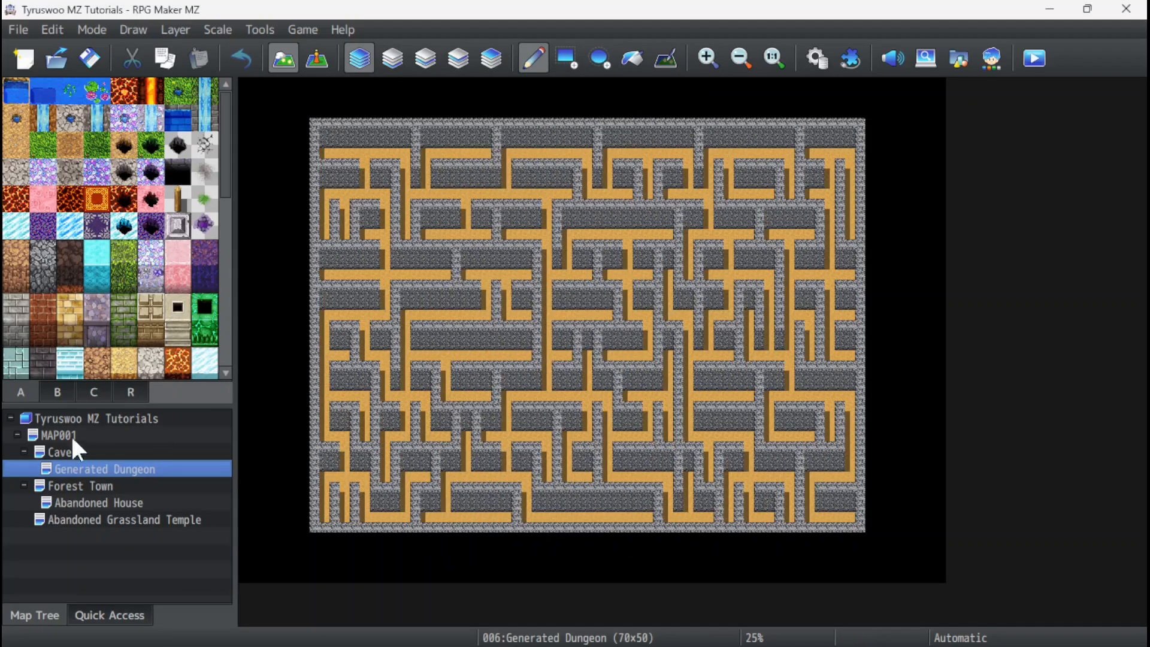
Regenerate the maze with the green grassy wall and the light beige tiled floor, and inspect the result up close.
{"action": "right_click", "coordinate": [90, 468]}
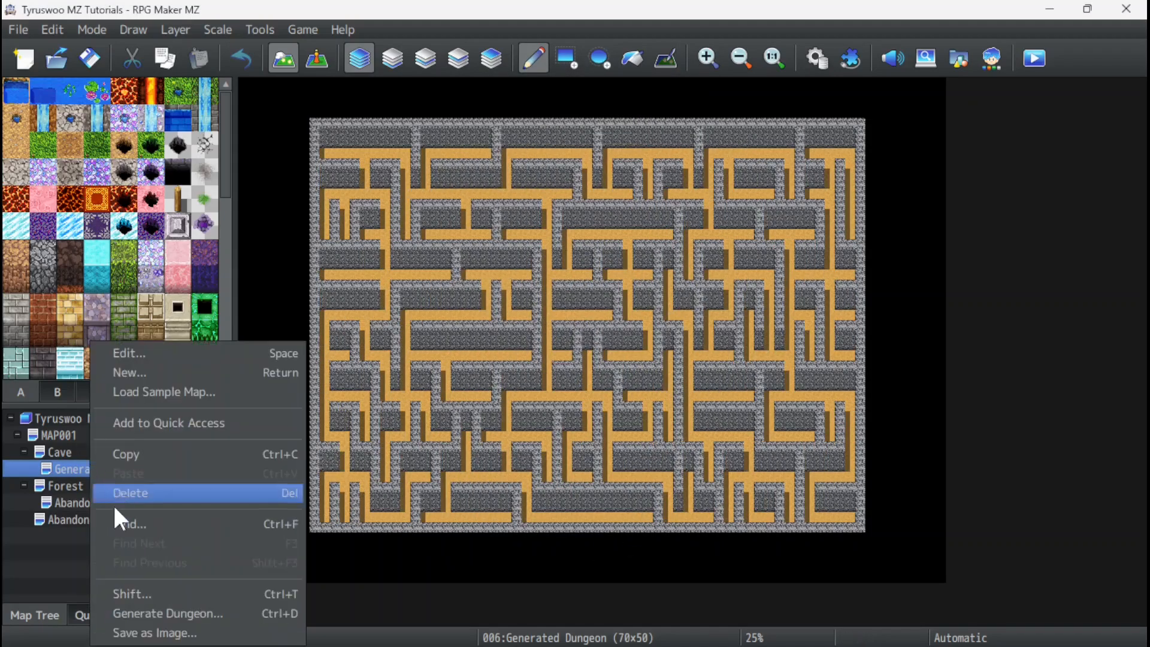
{"action": "left_click", "coordinate": [161, 612]}
{"action": "left_click", "coordinate": [589, 263]}
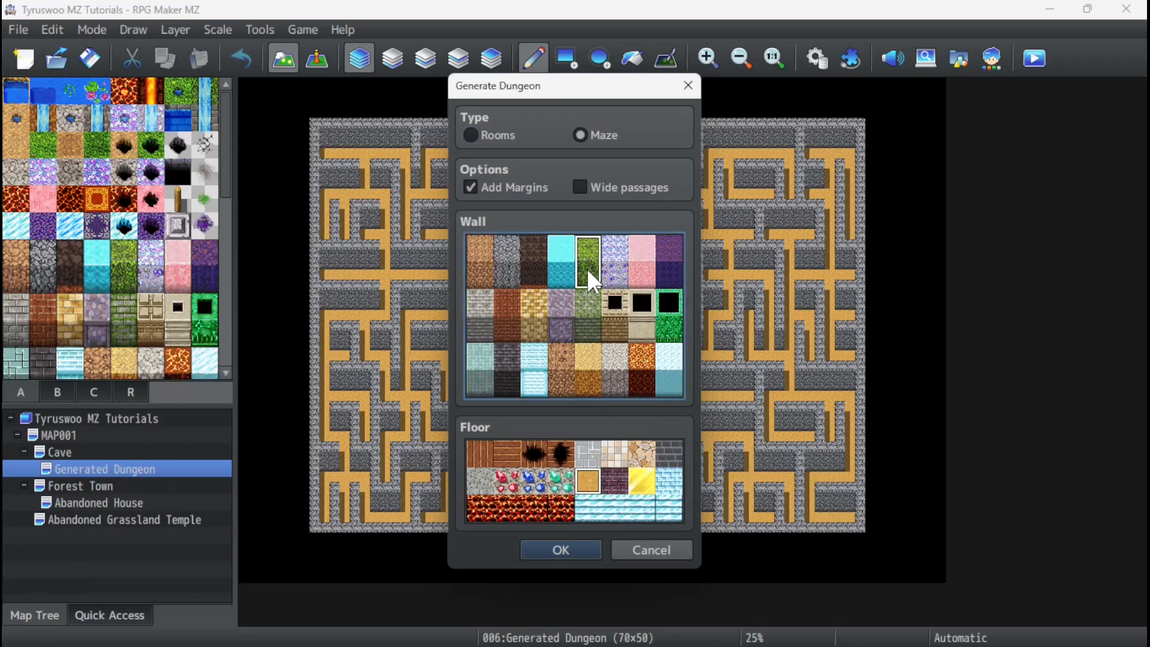
{"action": "left_click", "coordinate": [615, 454]}
{"action": "left_click", "coordinate": [563, 551]}
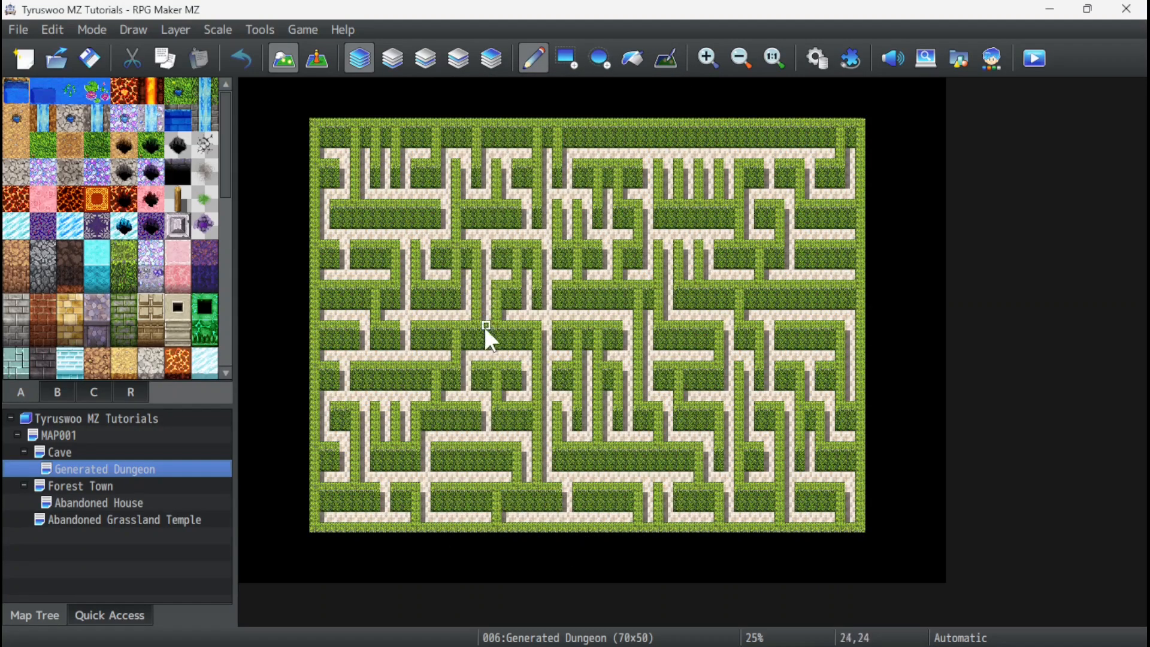
{"action": "scroll", "coordinate": [500, 320], "scroll_direction": "up", "scroll_amount": 2, "text": "ctrl"}
{"action": "scroll", "coordinate": [700, 361], "scroll_direction": "up", "scroll_amount": 3, "text": "ctrl"}
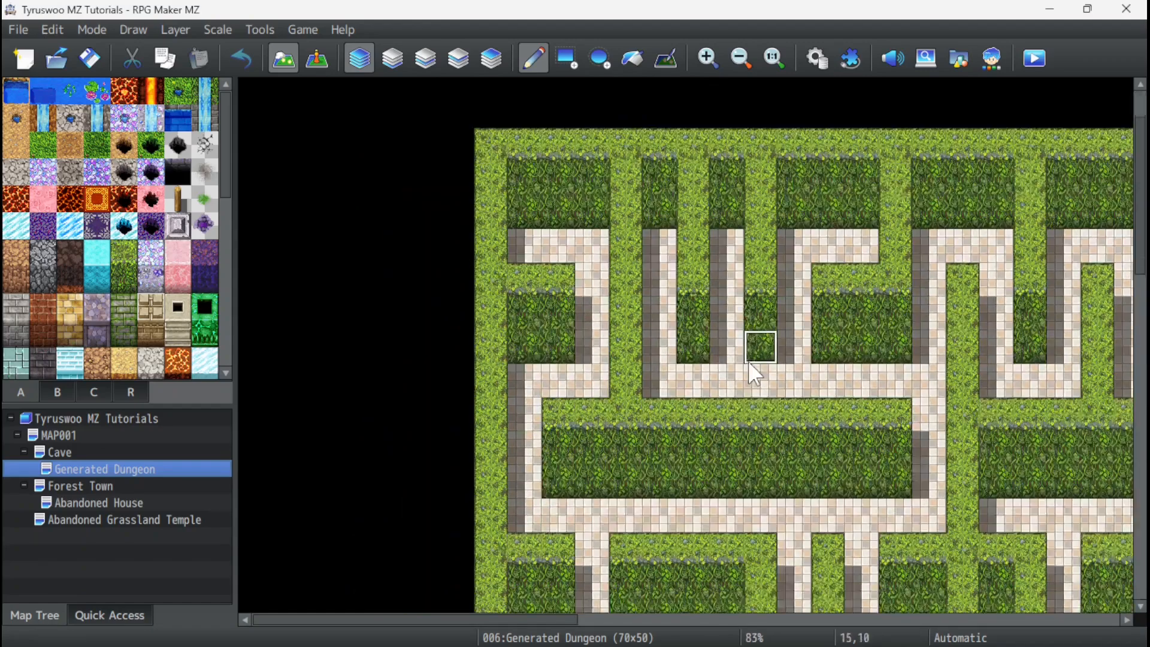
{"action": "scroll", "coordinate": [765, 365], "scroll_direction": "down", "scroll_amount": 2}
{"action": "left_click_drag", "start_coordinate": [523, 619], "coordinate": [765, 628]}
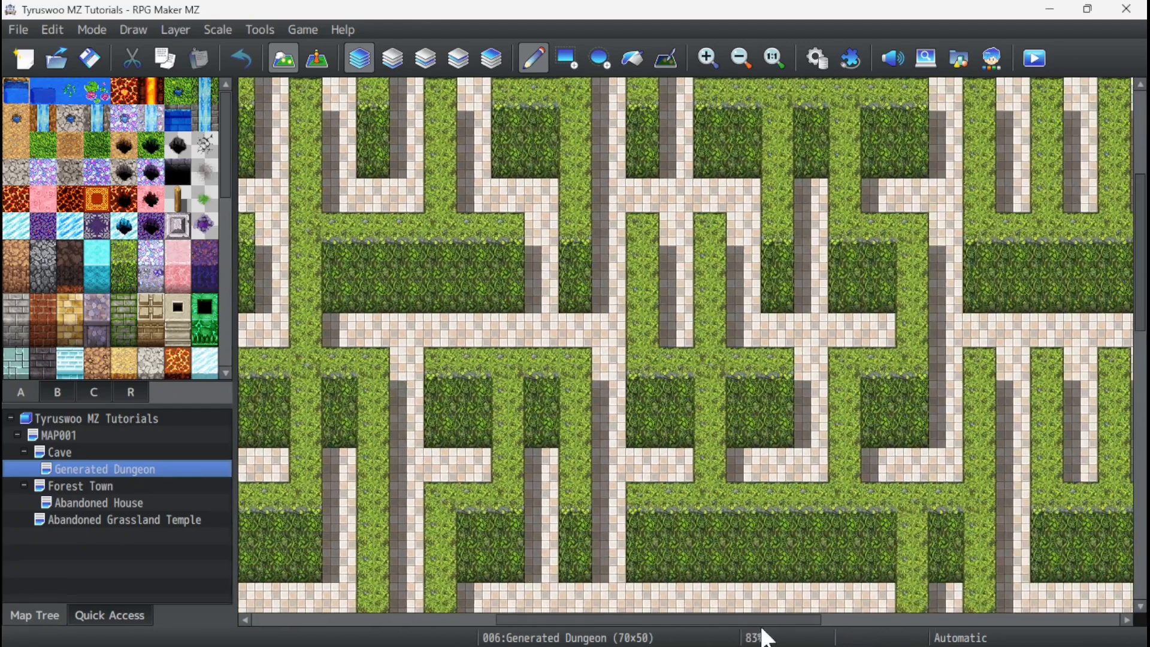
Regenerate the maze with the Wide passages option enabled, using the dark stone brick wall and the grey gravel floor.
{"action": "scroll", "coordinate": [799, 325], "scroll_direction": "down", "scroll_amount": 3}
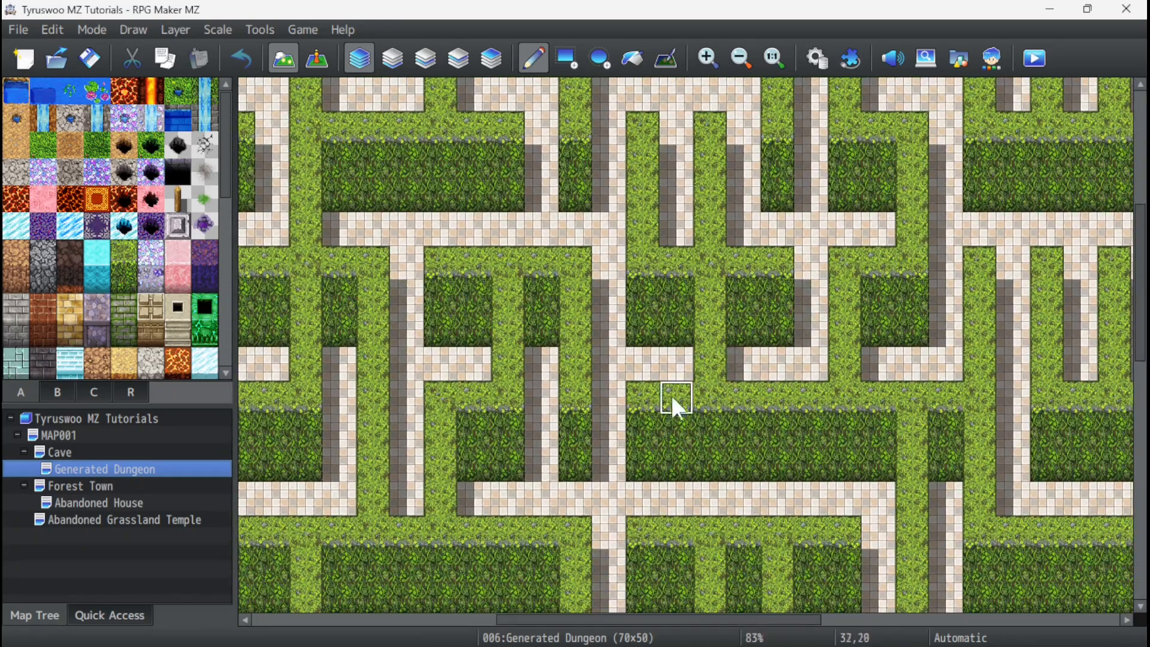
{"action": "scroll", "coordinate": [672, 398], "scroll_direction": "down", "scroll_amount": 5, "text": "ctrl"}
{"action": "scroll", "coordinate": [594, 367], "scroll_direction": "up", "scroll_amount": 1, "text": "ctrl"}
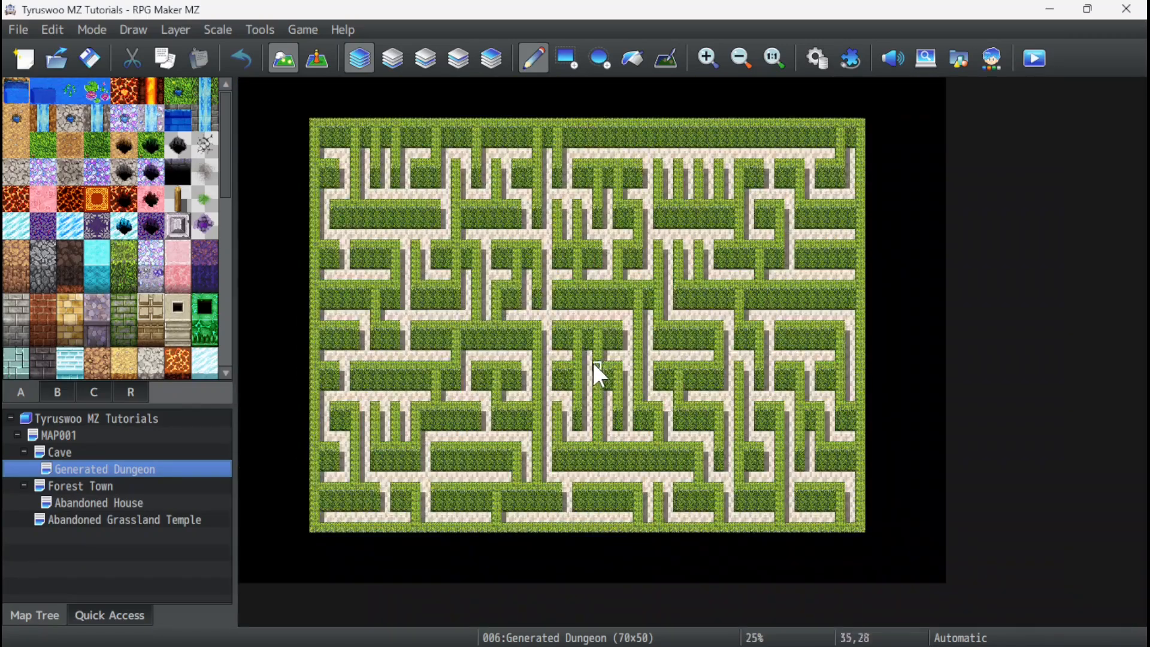
{"action": "right_click", "coordinate": [111, 469]}
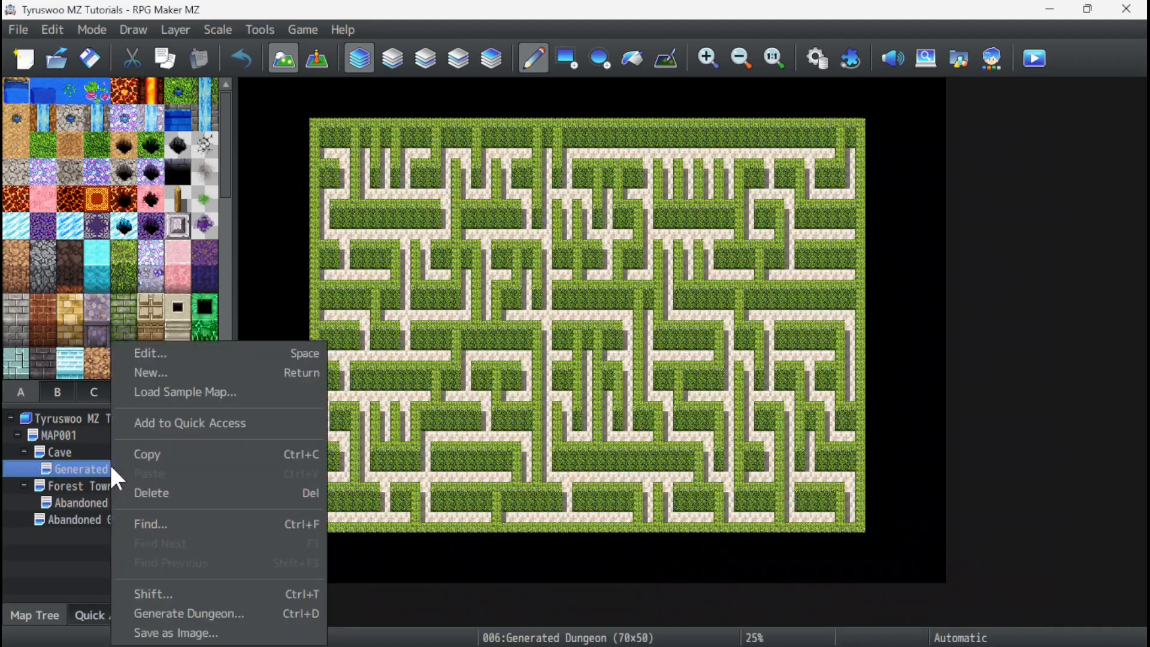
{"action": "left_click", "coordinate": [187, 611]}
{"action": "left_click", "coordinate": [506, 370]}
{"action": "left_click", "coordinate": [482, 484]}
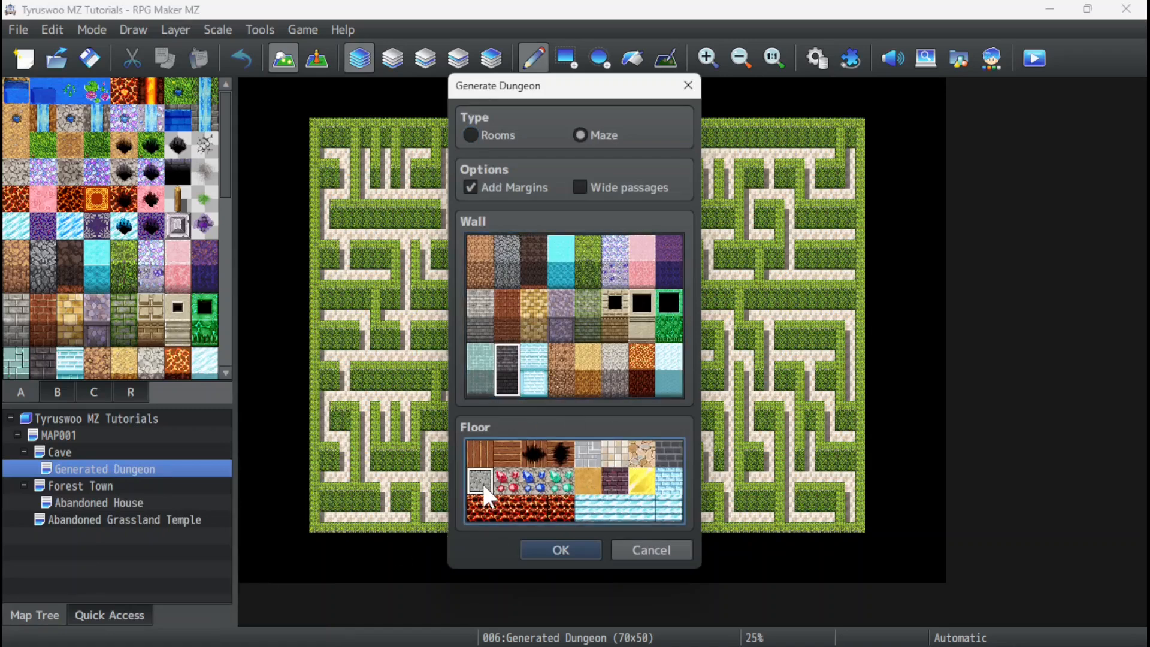
{"action": "left_click", "coordinate": [578, 184]}
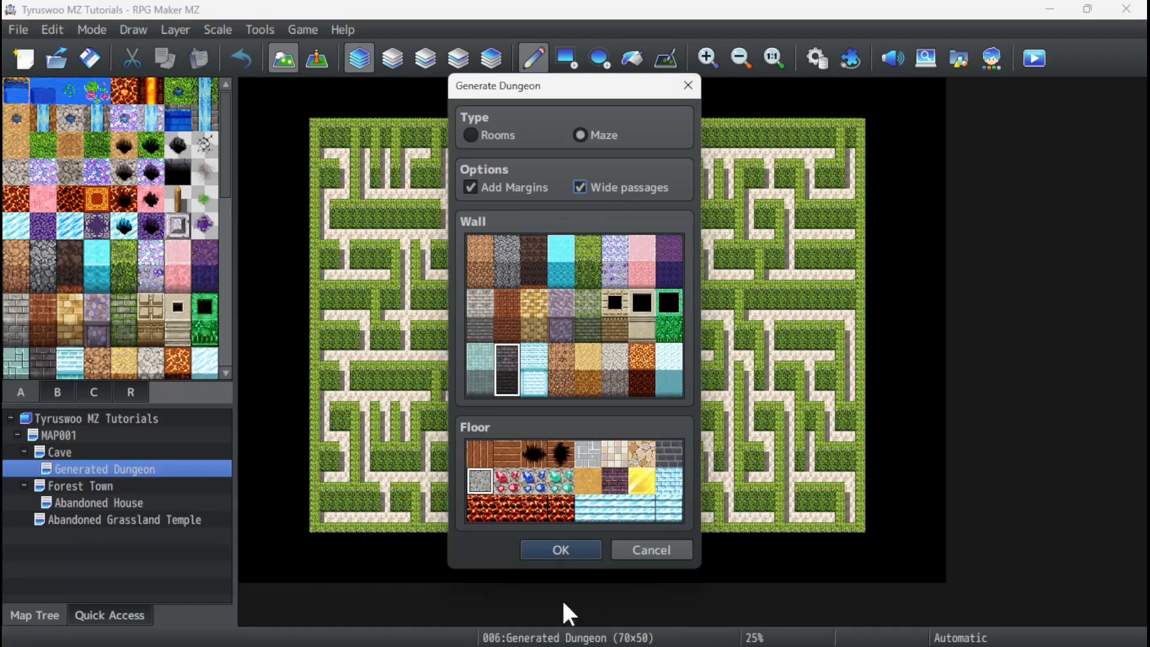
{"action": "left_click", "coordinate": [552, 546]}
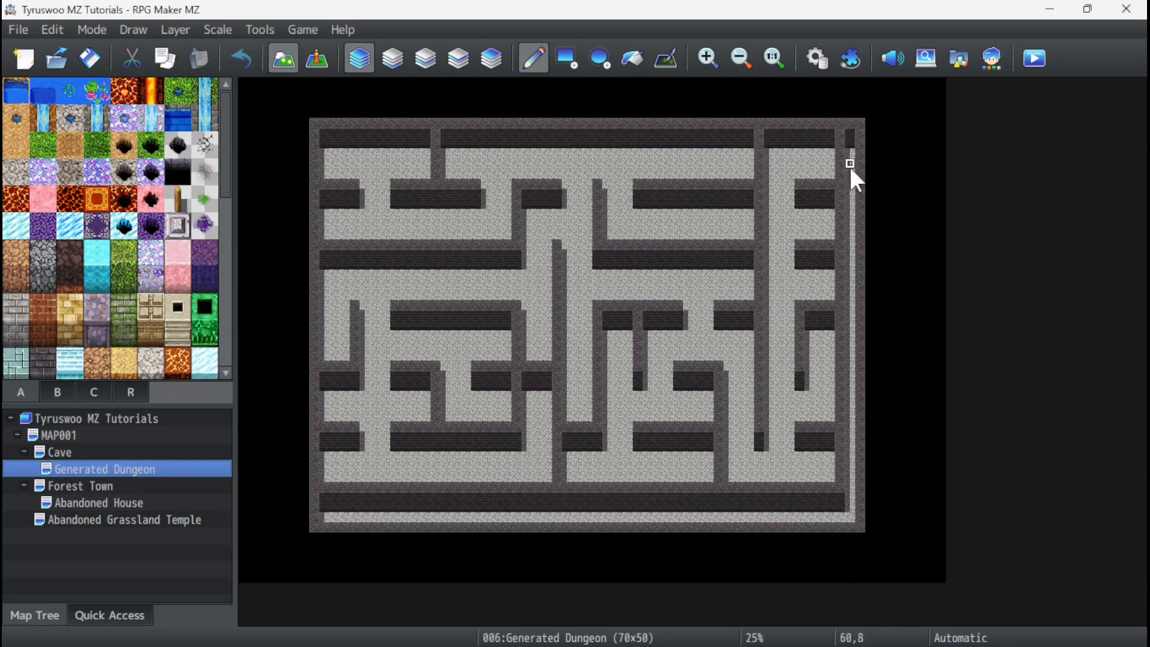
Generate another random wide-passage maze with the same margins, dark brick wall and grey gravel floor.
{"action": "right_click", "coordinate": [71, 470]}
{"action": "left_click", "coordinate": [158, 612]}
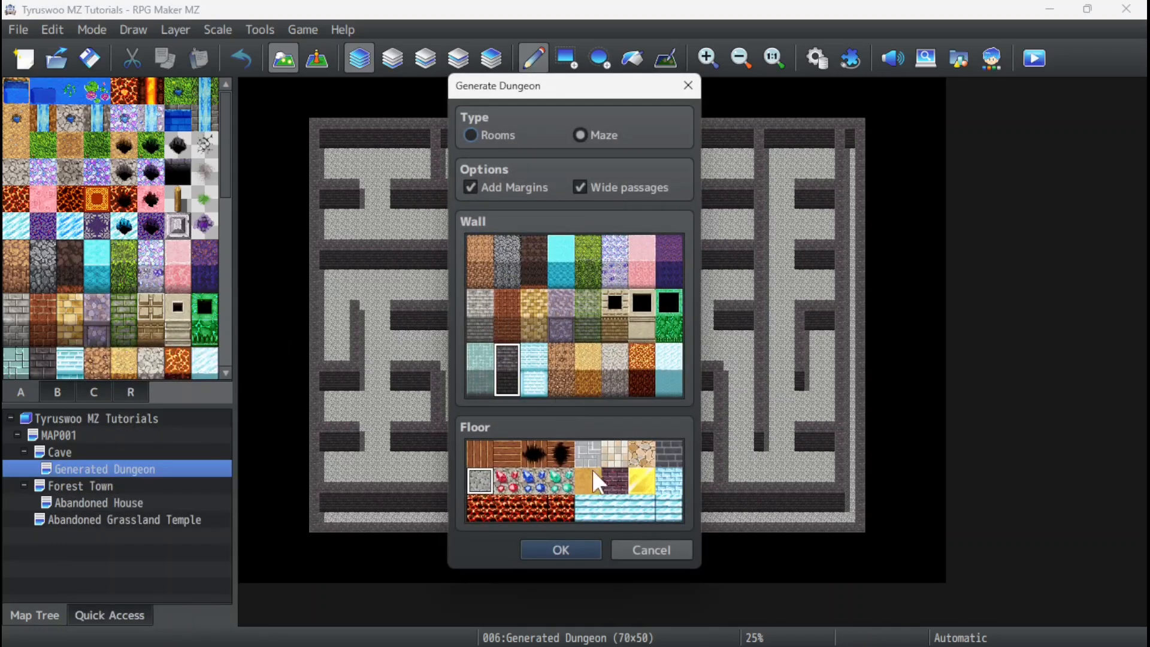
{"action": "left_click", "coordinate": [562, 549]}
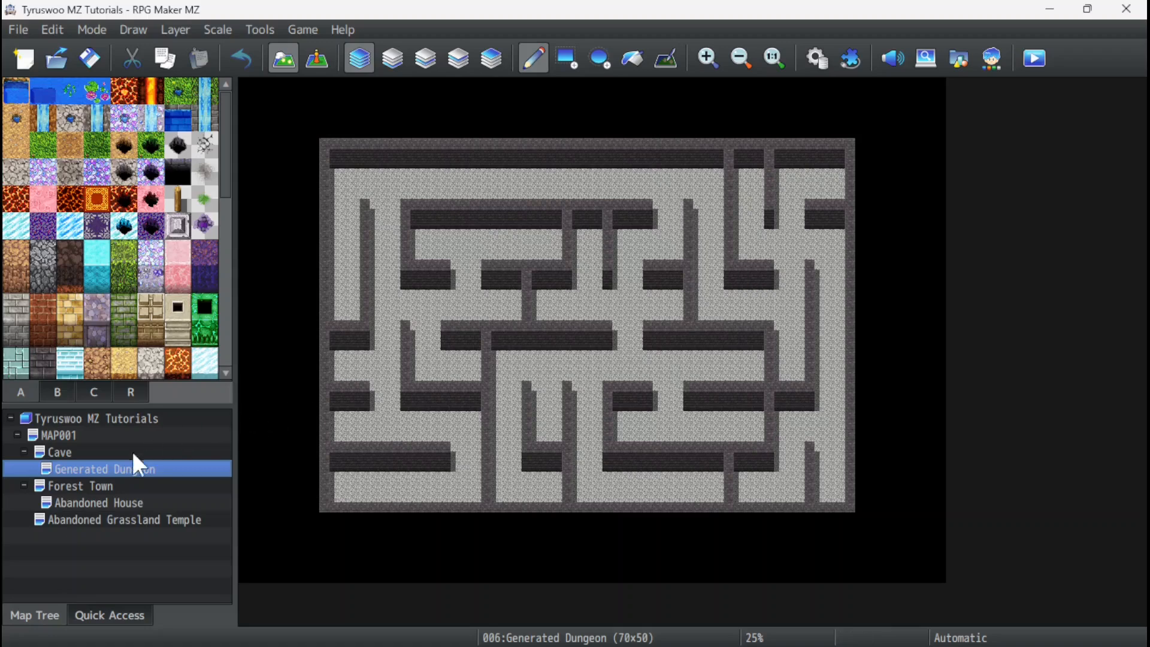
Regenerate the dungeon as the Rooms type, keeping Add Margins, Wide passages, the dark brick wall and the grey gravel floor.
{"action": "right_click", "coordinate": [85, 470]}
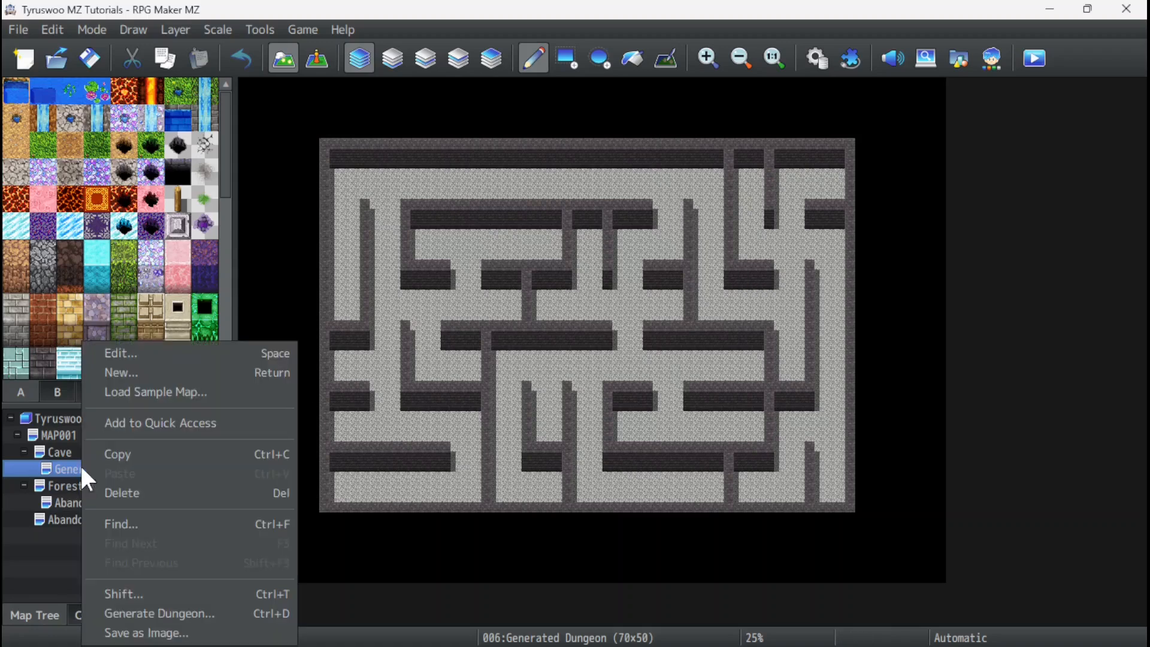
{"action": "left_click", "coordinate": [164, 608]}
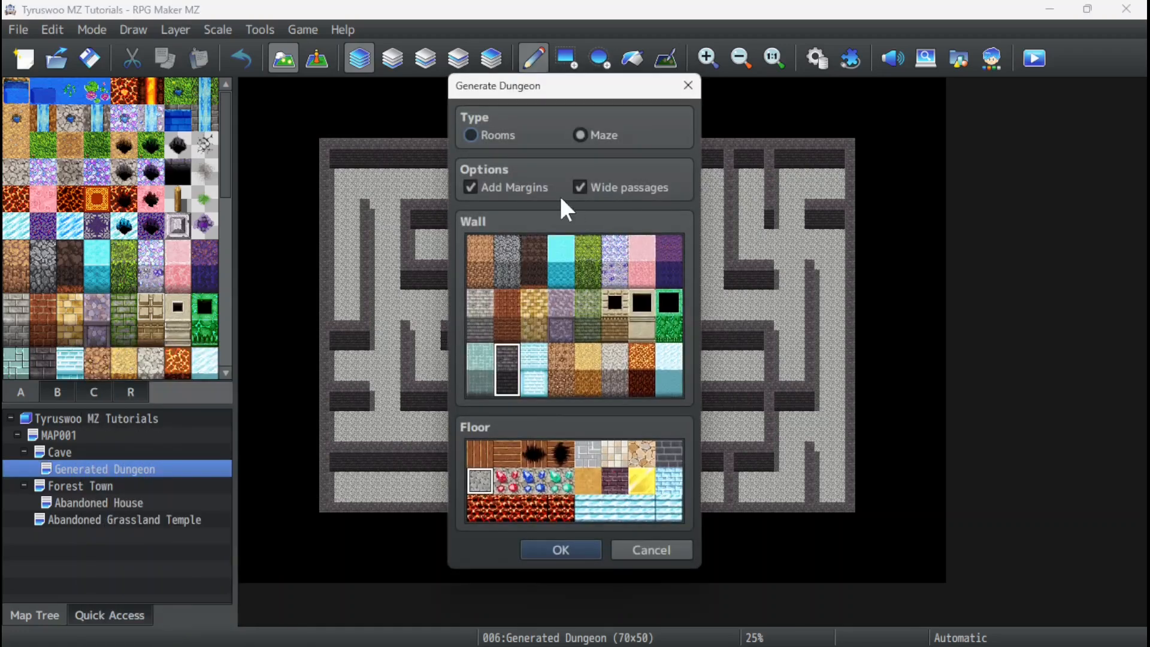
{"action": "left_click", "coordinate": [471, 135]}
{"action": "left_click", "coordinate": [554, 550]}
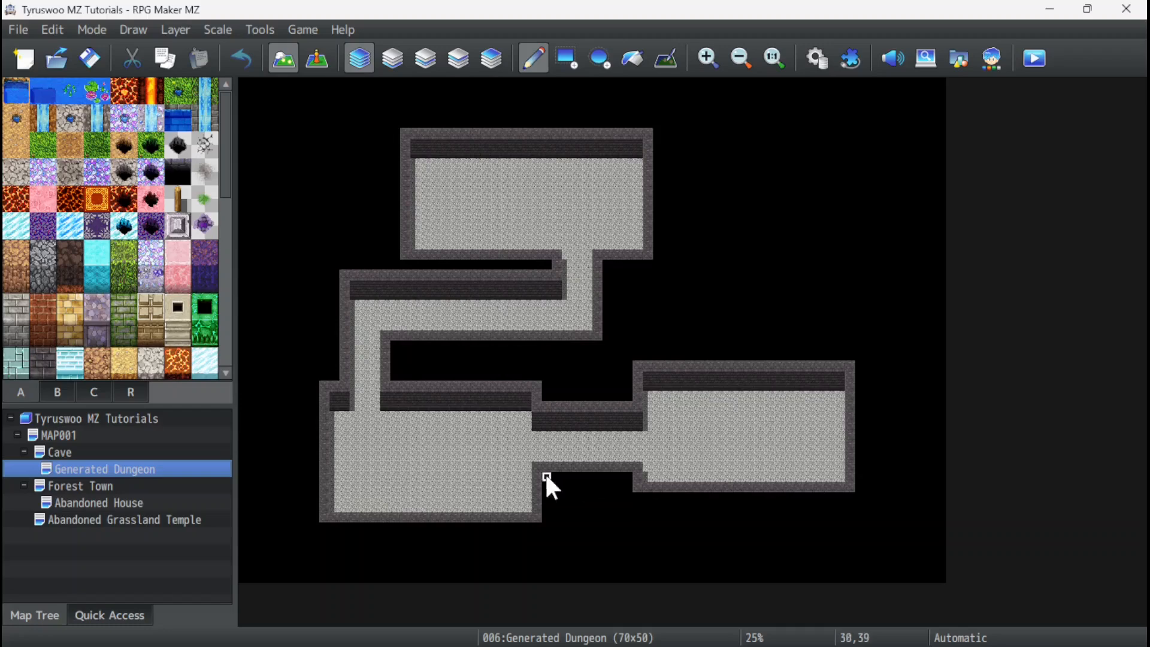
Regenerate the room dungeon with the dark brown rock wall and the plain orange sand floor.
{"action": "right_click", "coordinate": [83, 470]}
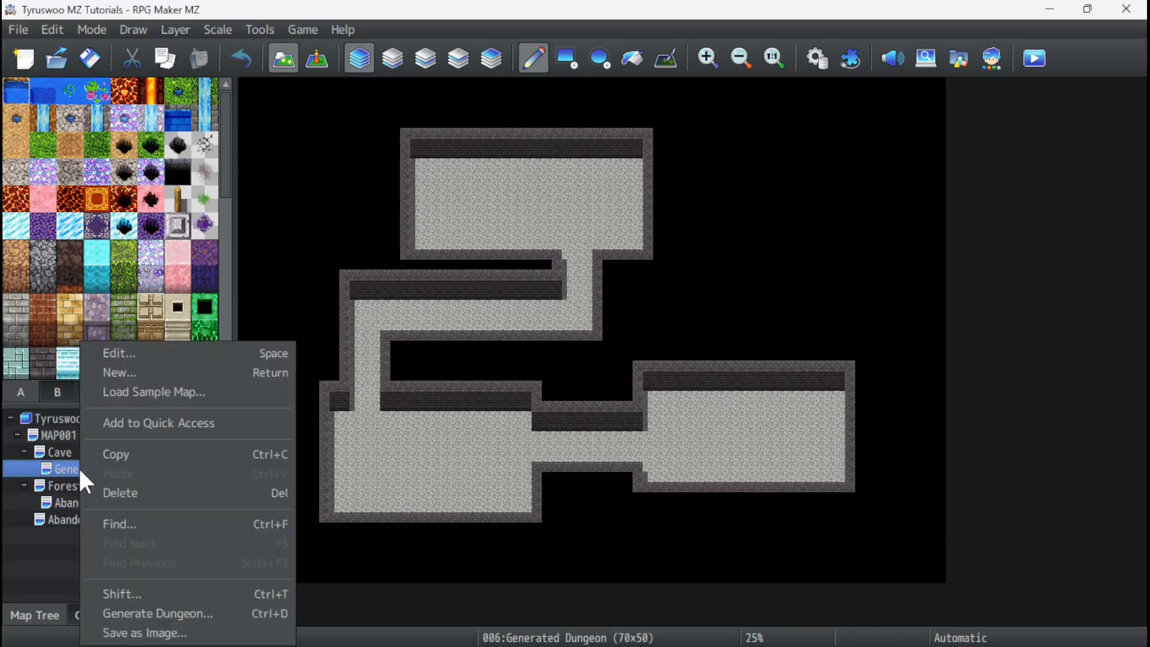
{"action": "left_click", "coordinate": [162, 612]}
{"action": "left_click", "coordinate": [588, 481]}
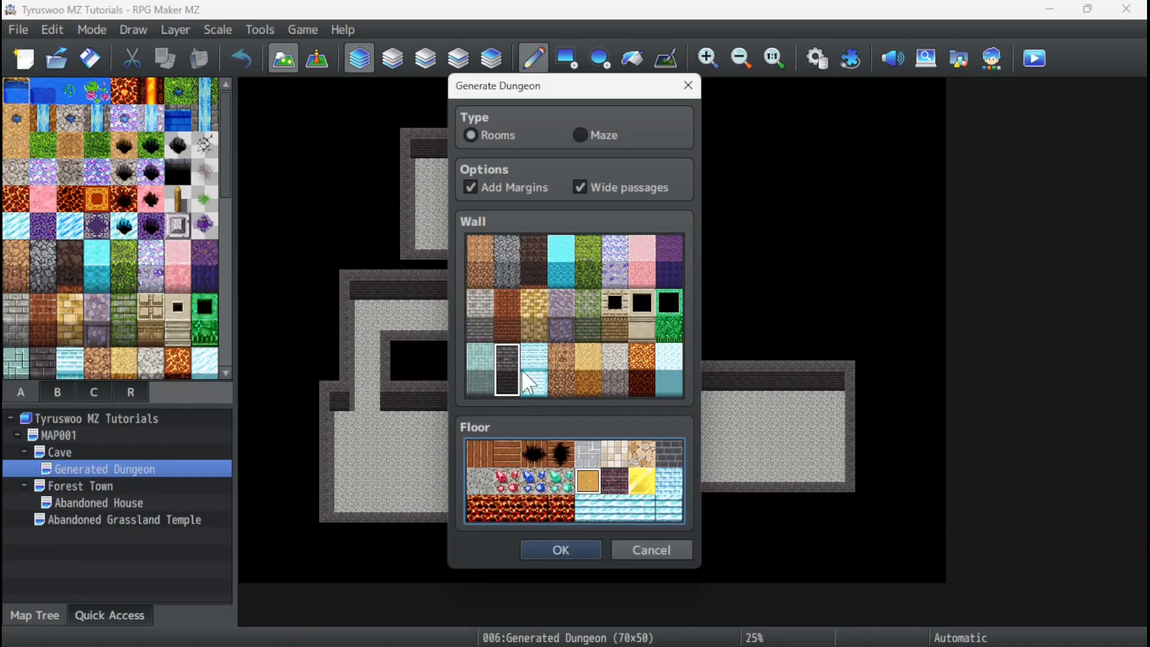
{"action": "left_click", "coordinate": [535, 272]}
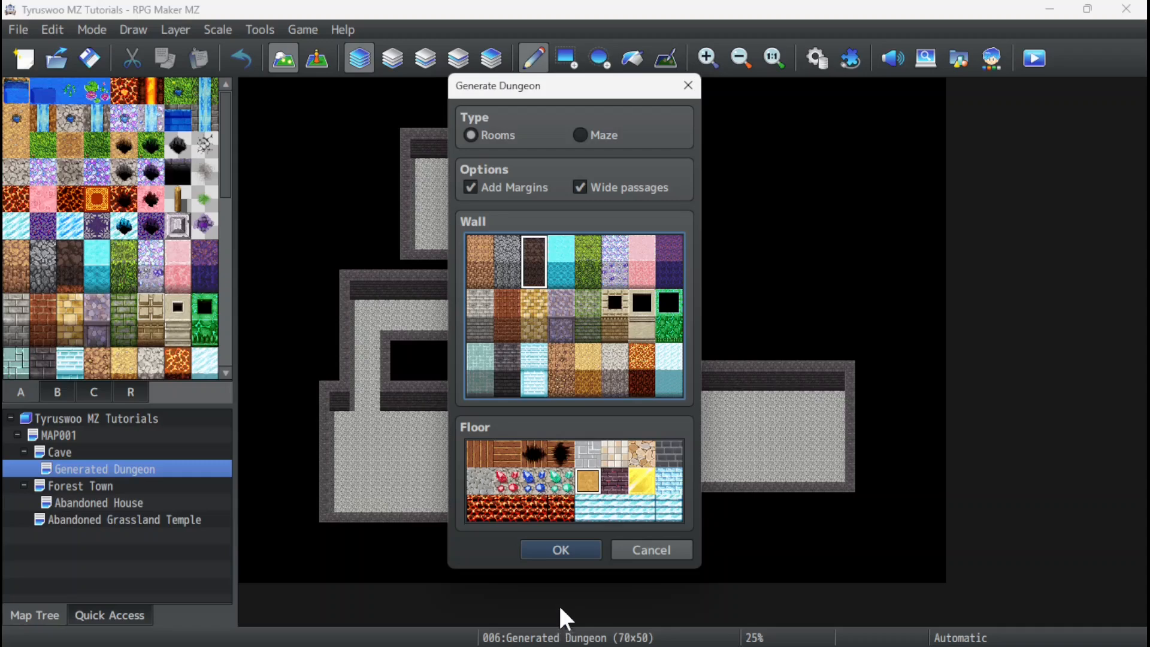
{"action": "left_click", "coordinate": [566, 546]}
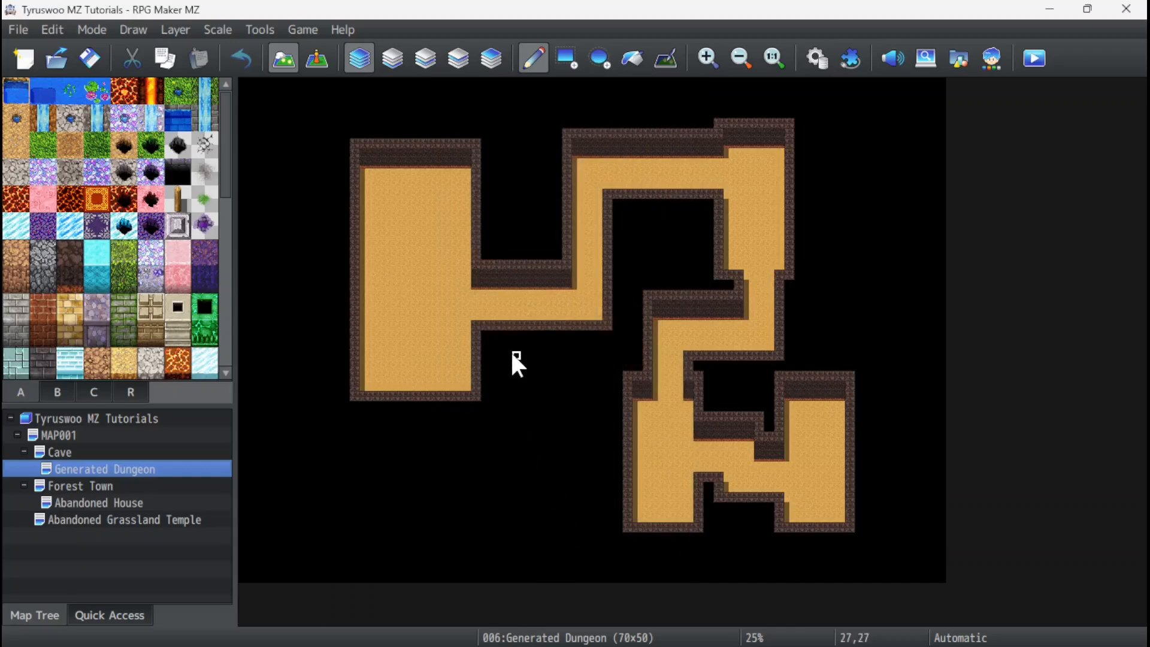
Examine the generated dungeon's wall bases, shadows and corridors up close, and look through the available terrain tiles.
{"action": "scroll", "coordinate": [511, 350], "scroll_direction": "up", "scroll_amount": 2, "text": "ctrl"}
{"action": "scroll", "coordinate": [527, 333], "scroll_direction": "down", "scroll_amount": 4, "text": "ctrl"}
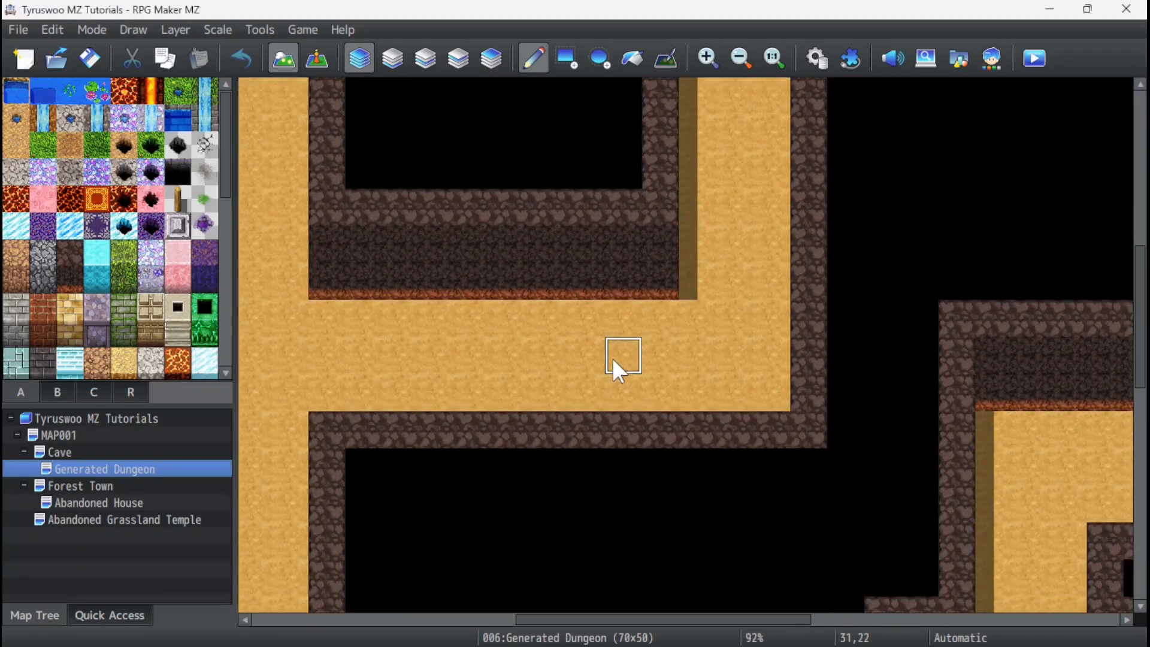
{"action": "scroll", "coordinate": [771, 192], "scroll_direction": "down", "scroll_amount": 1, "text": "ctrl"}
{"action": "scroll", "coordinate": [745, 256], "scroll_direction": "up", "scroll_amount": 5, "text": "ctrl"}
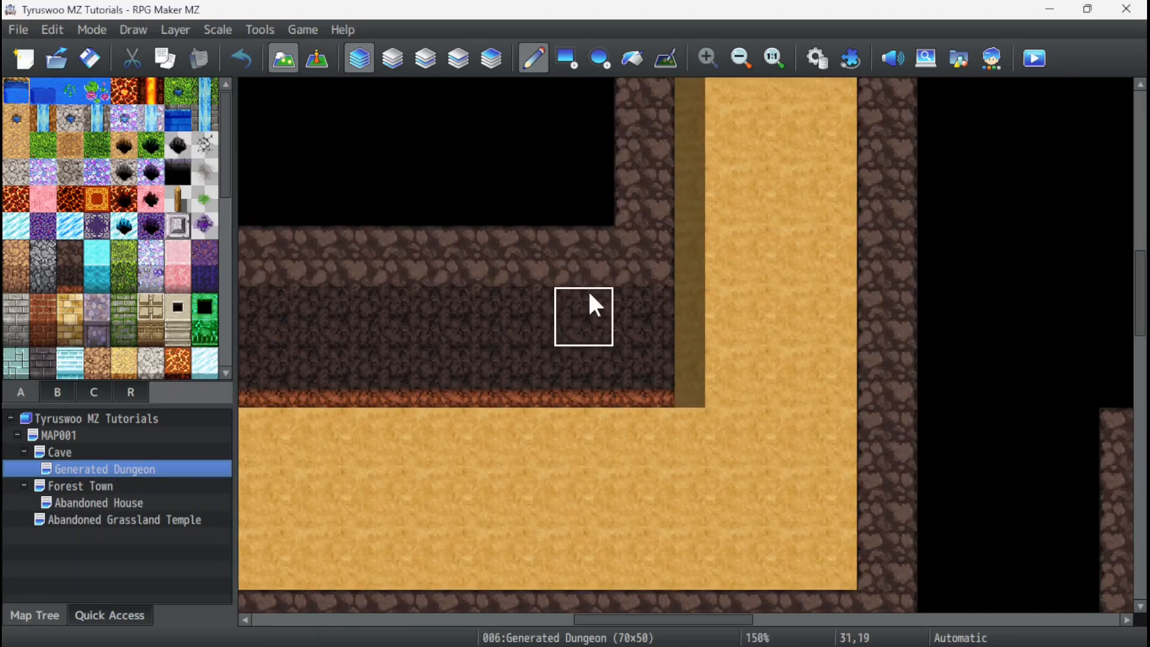
{"action": "scroll", "coordinate": [507, 359], "scroll_direction": "down", "scroll_amount": 2, "text": "ctrl"}
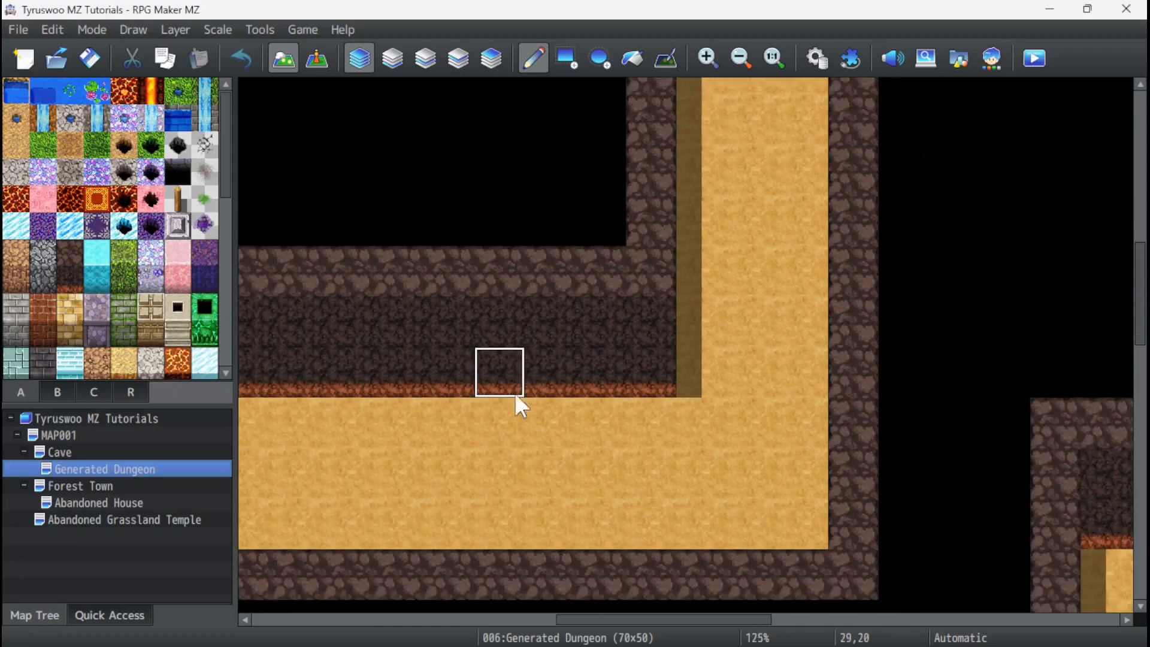
{"action": "scroll", "coordinate": [562, 448], "scroll_direction": "down", "scroll_amount": 4, "text": "ctrl"}
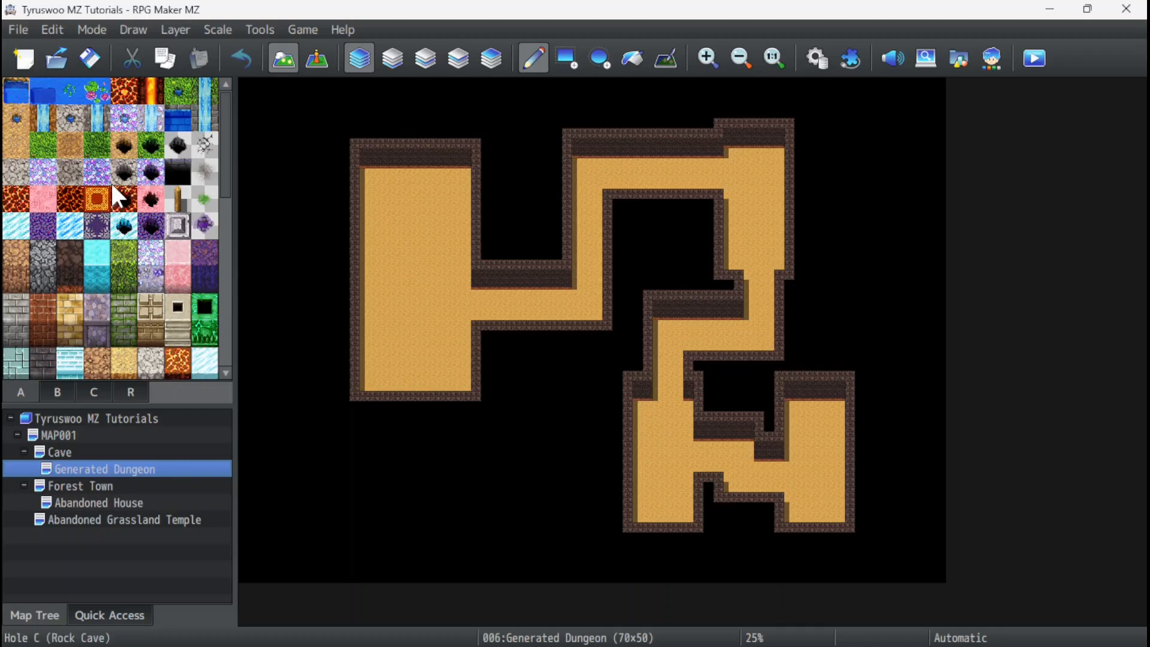
{"action": "scroll", "coordinate": [114, 185], "scroll_direction": "down", "scroll_amount": 2}
{"action": "scroll", "coordinate": [144, 195], "scroll_direction": "up", "scroll_amount": 2}
{"action": "scroll", "coordinate": [154, 204], "scroll_direction": "down", "scroll_amount": 2}
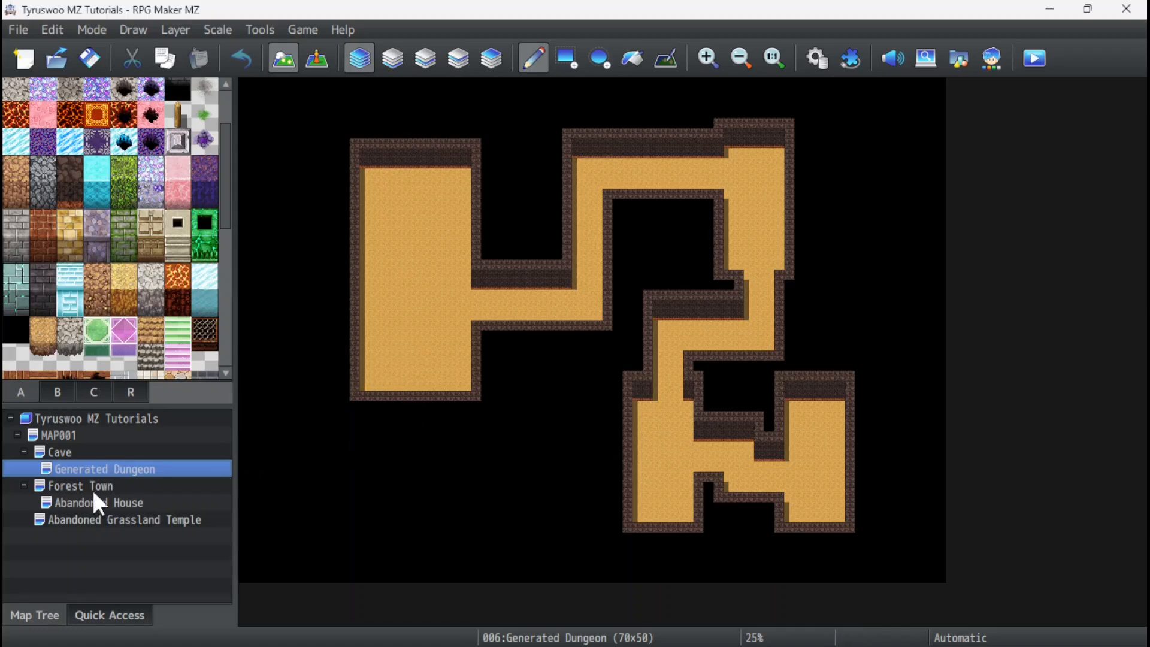
View the Cave map up close and compare it with the Generated Dungeon map.
{"action": "left_click", "coordinate": [79, 453]}
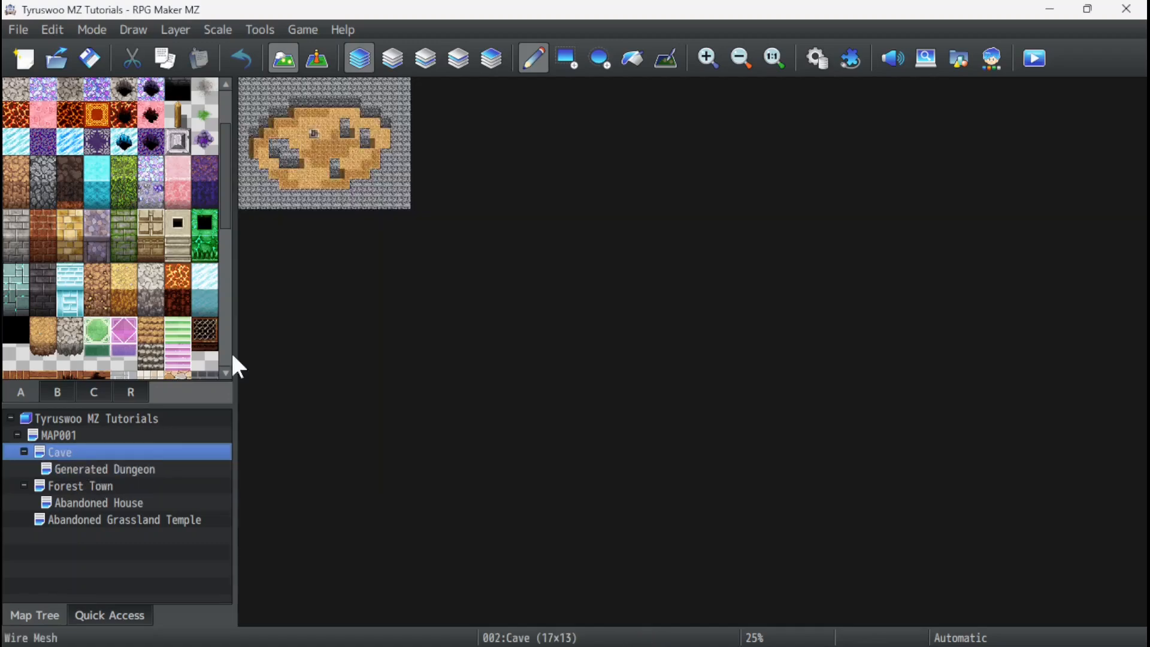
{"action": "scroll", "coordinate": [305, 193], "scroll_direction": "up", "scroll_amount": 3, "text": "ctrl"}
{"action": "scroll", "coordinate": [300, 196], "scroll_direction": "up", "scroll_amount": 2, "text": "ctrl"}
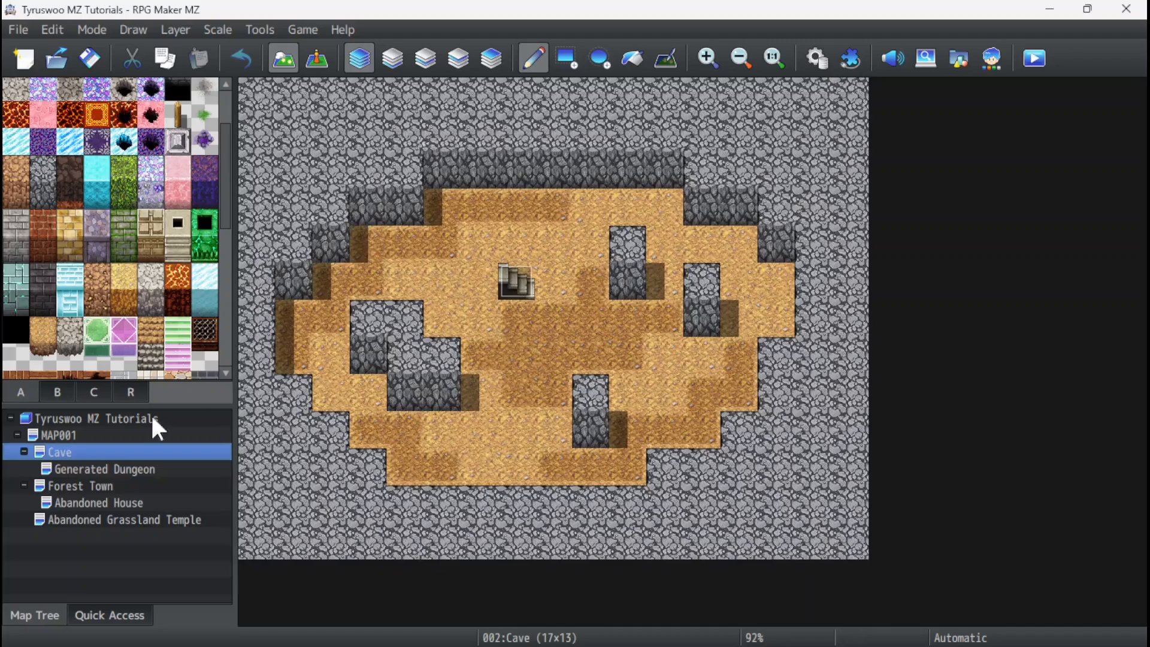
{"action": "left_click", "coordinate": [103, 470]}
{"action": "scroll", "coordinate": [360, 357], "scroll_direction": "down", "scroll_amount": 4, "text": "ctrl"}
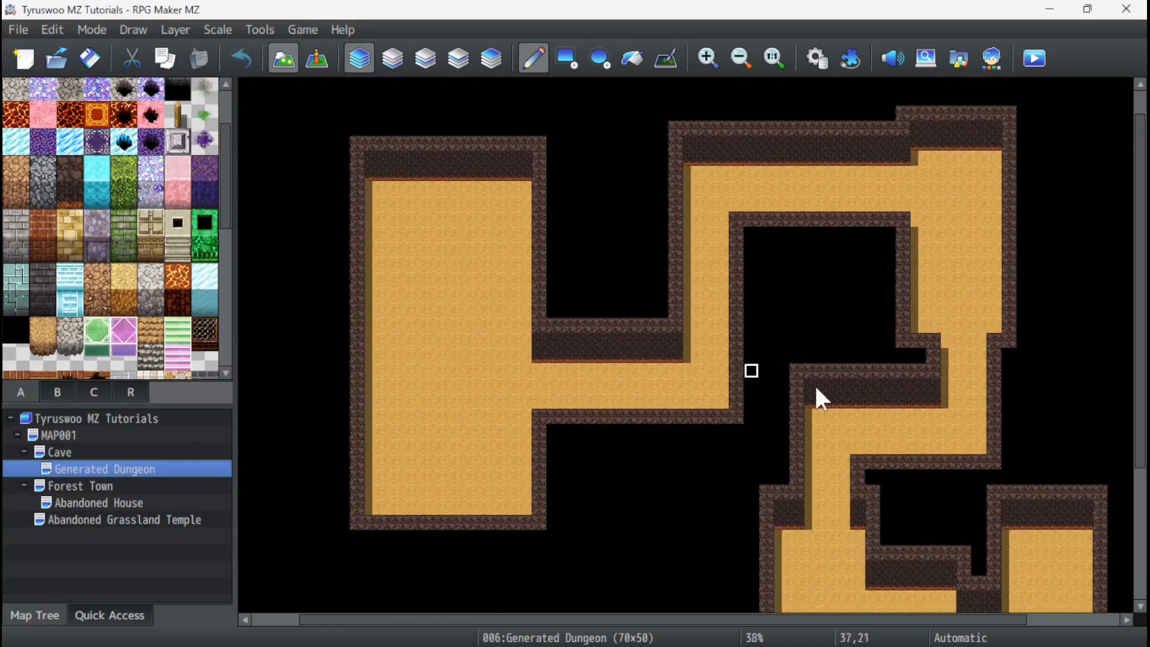
Paint an irregular pit across the middle of the Cave map's floor with the black Hole J tile.
{"action": "left_click", "coordinate": [67, 452]}
{"action": "scroll", "coordinate": [380, 252], "scroll_direction": "up", "scroll_amount": 4, "text": "ctrl"}
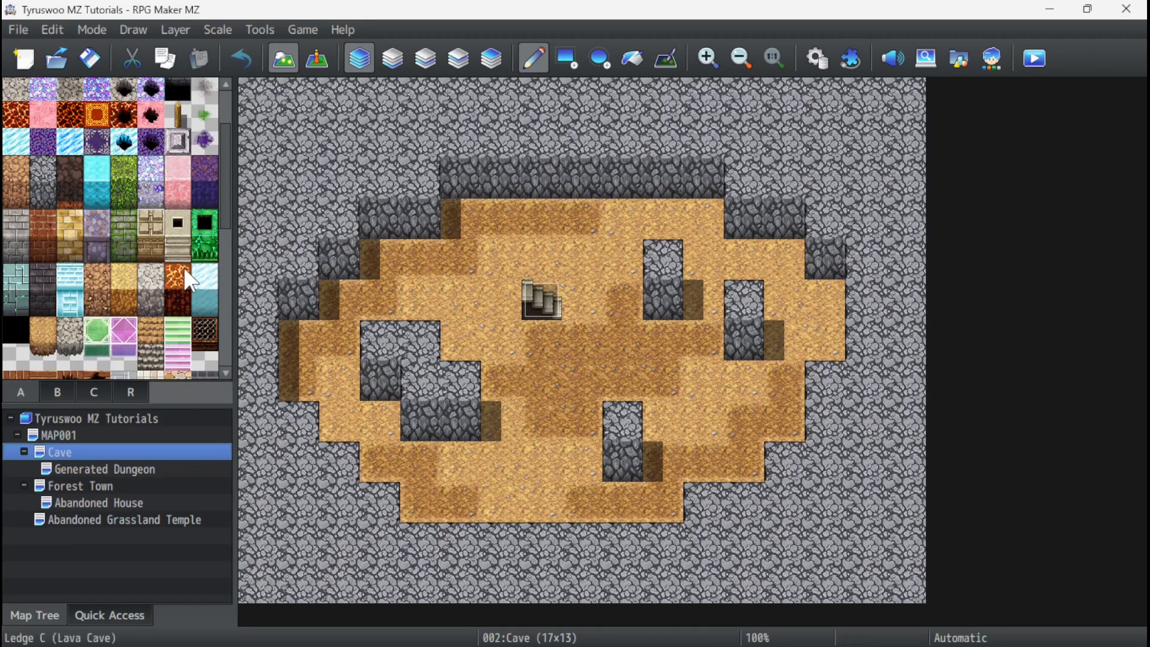
{"action": "scroll", "coordinate": [183, 267], "scroll_direction": "up", "scroll_amount": 1}
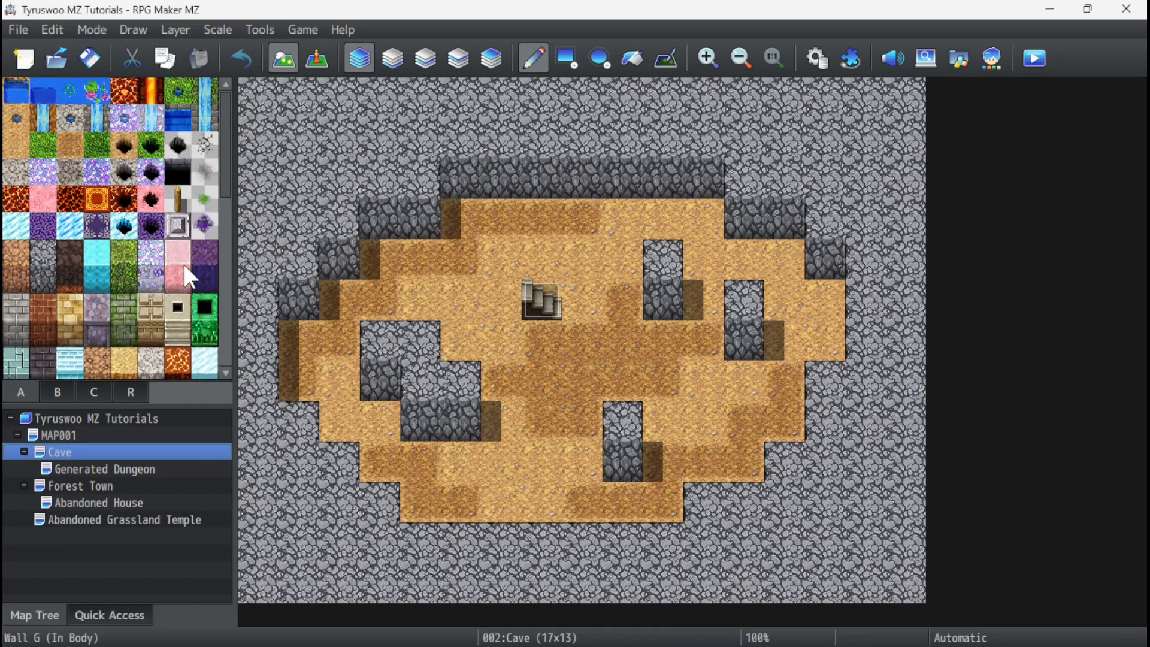
{"action": "left_click", "coordinate": [178, 174]}
{"action": "mouse_move", "coordinate": [573, 413]}
{"action": "left_mouse_down"}
{"action": "mouse_move", "coordinate": [545, 417]}
{"action": "mouse_move", "coordinate": [514, 386]}
{"action": "mouse_move", "coordinate": [593, 386]}
{"action": "mouse_move", "coordinate": [635, 340]}
{"action": "mouse_move", "coordinate": [659, 366]}
{"action": "mouse_move", "coordinate": [722, 339]}
{"action": "left_mouse_up"}
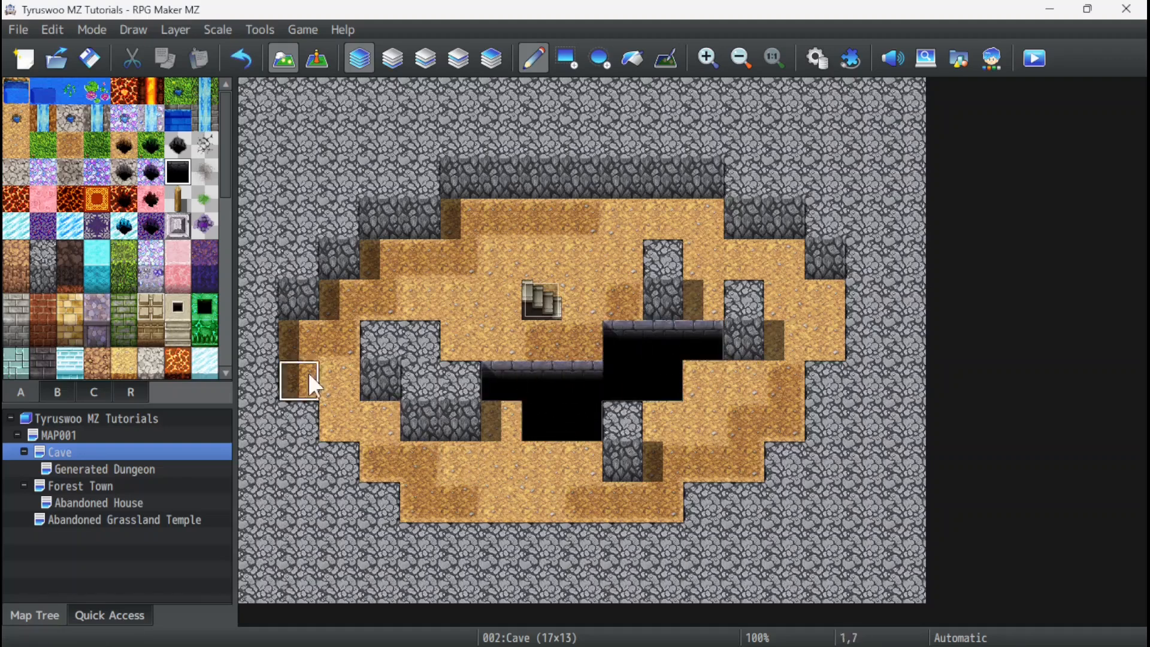
Try descending stair and ladder opening tiles at cell 5,9 of the Cave map, restoring the sandy floor after each.
{"action": "left_click", "coordinate": [58, 393]}
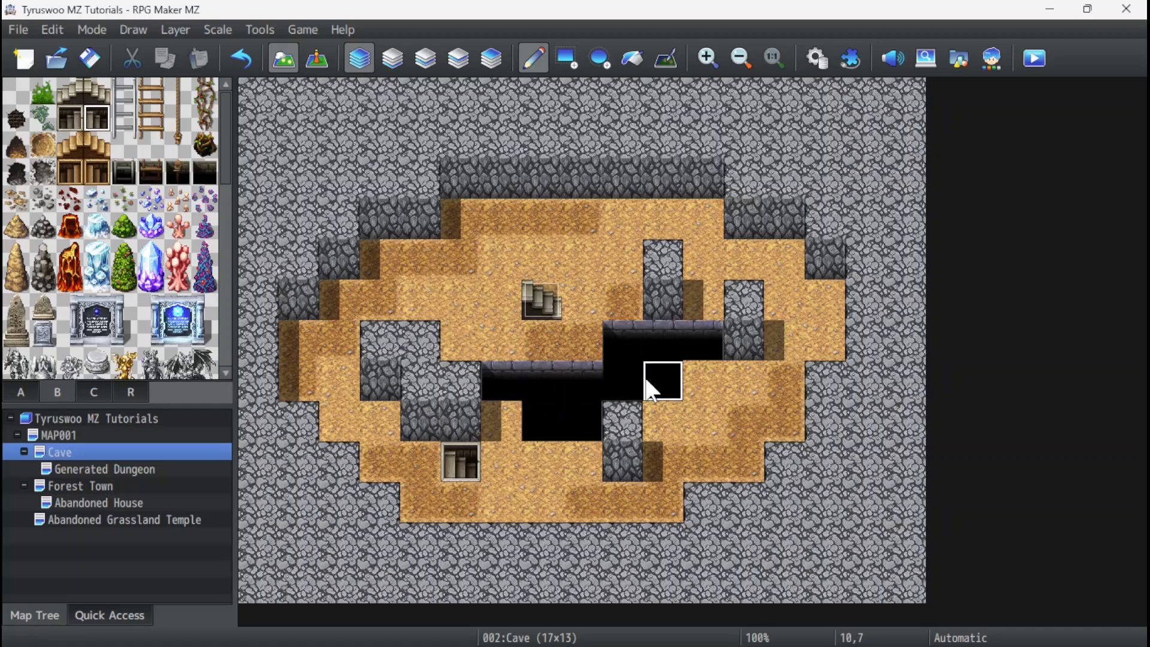
{"action": "left_click", "coordinate": [178, 172]}
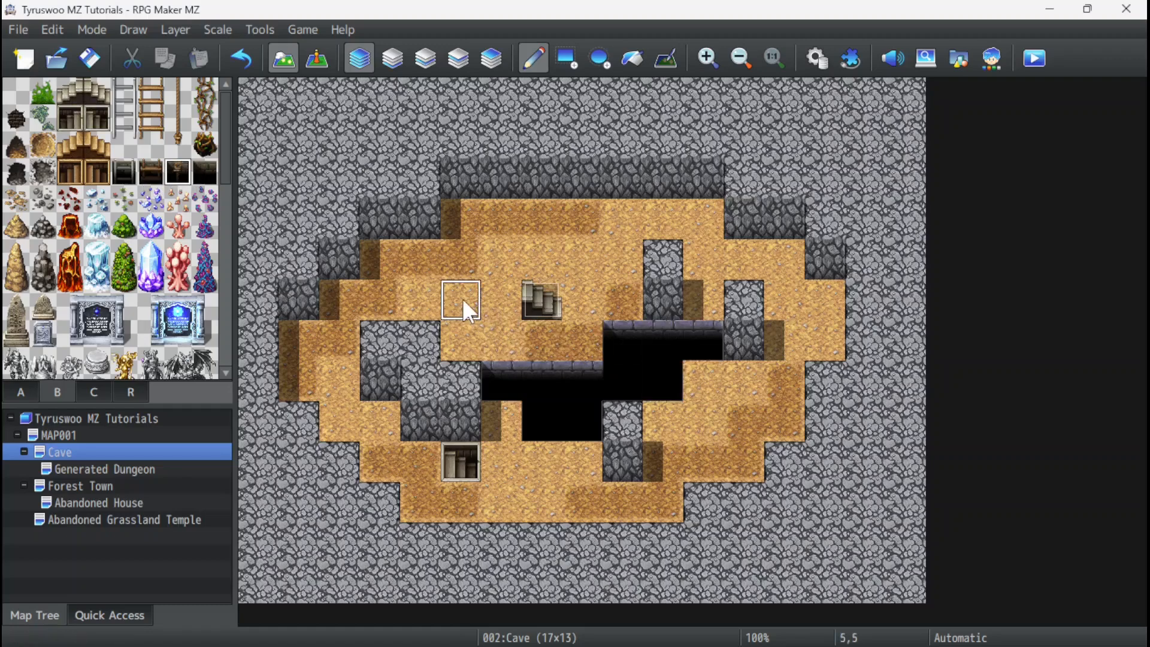
{"action": "right_click", "coordinate": [507, 468]}
{"action": "left_click", "coordinate": [469, 465]}
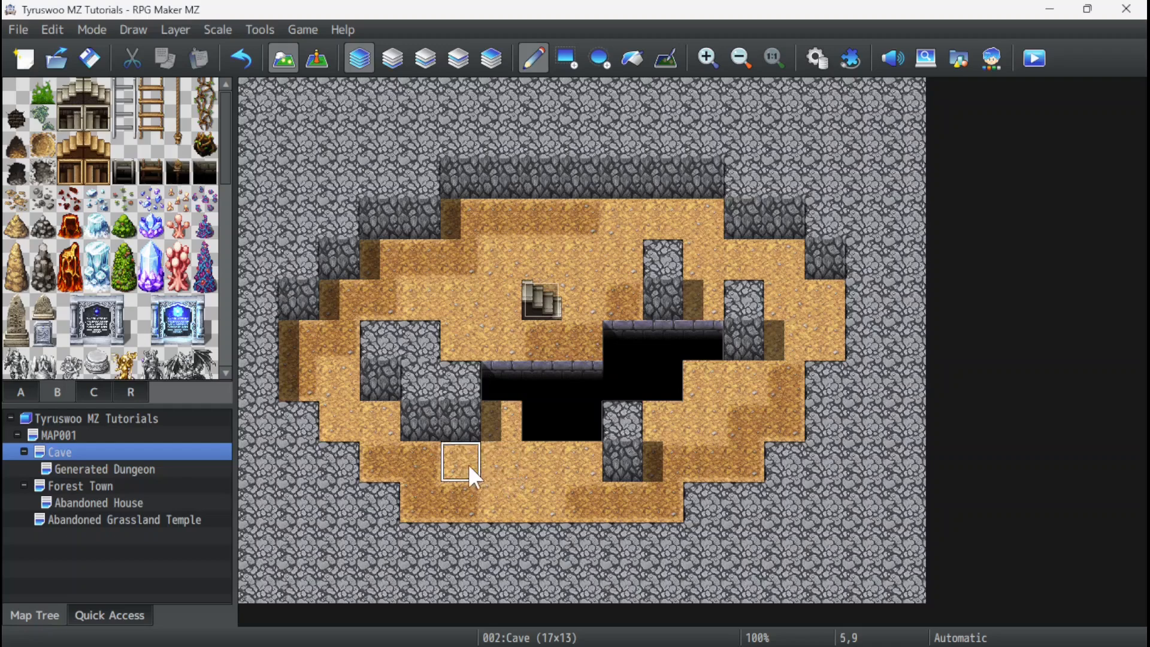
{"action": "left_click", "coordinate": [152, 174]}
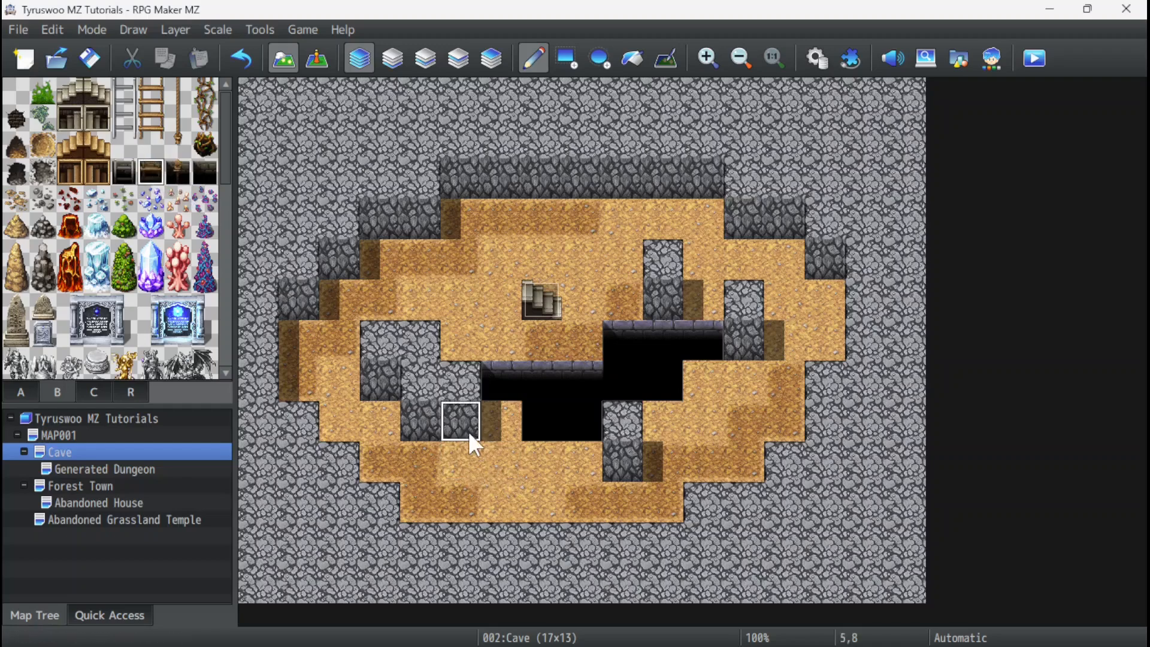
{"action": "right_click", "coordinate": [506, 469]}
{"action": "left_click", "coordinate": [451, 463]}
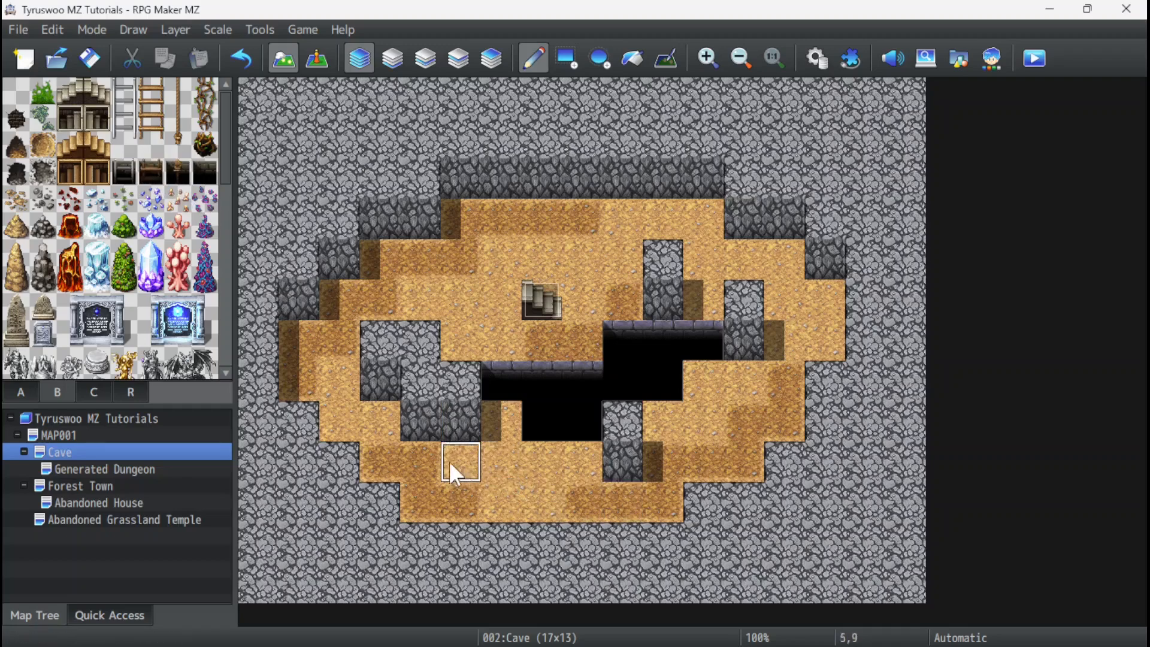
Try the rope opening tile at cell 5,9 of the Cave map and cover it again with the sandy floor.
{"action": "left_click", "coordinate": [178, 180]}
{"action": "left_click", "coordinate": [476, 458]}
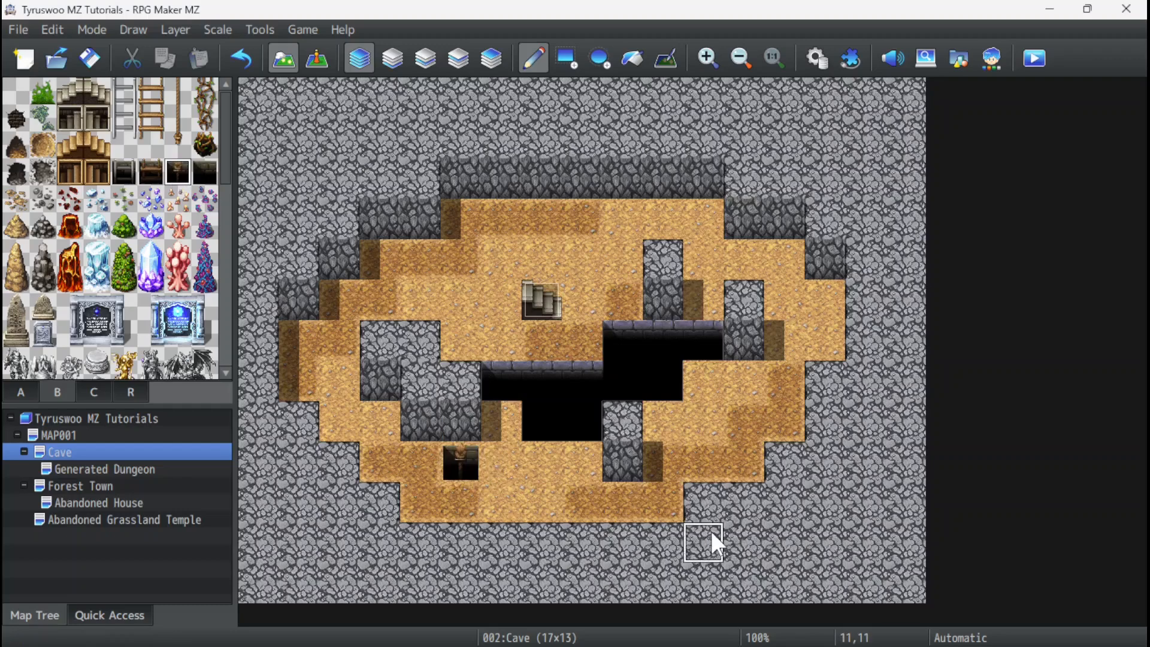
{"action": "right_click", "coordinate": [496, 461]}
{"action": "left_click", "coordinate": [461, 458]}
Place the wooden ladder opening tile at cell 5,9 of the Cave map, and reselect the black Hole J tile.
{"action": "left_click", "coordinate": [151, 171]}
{"action": "left_click", "coordinate": [461, 460]}
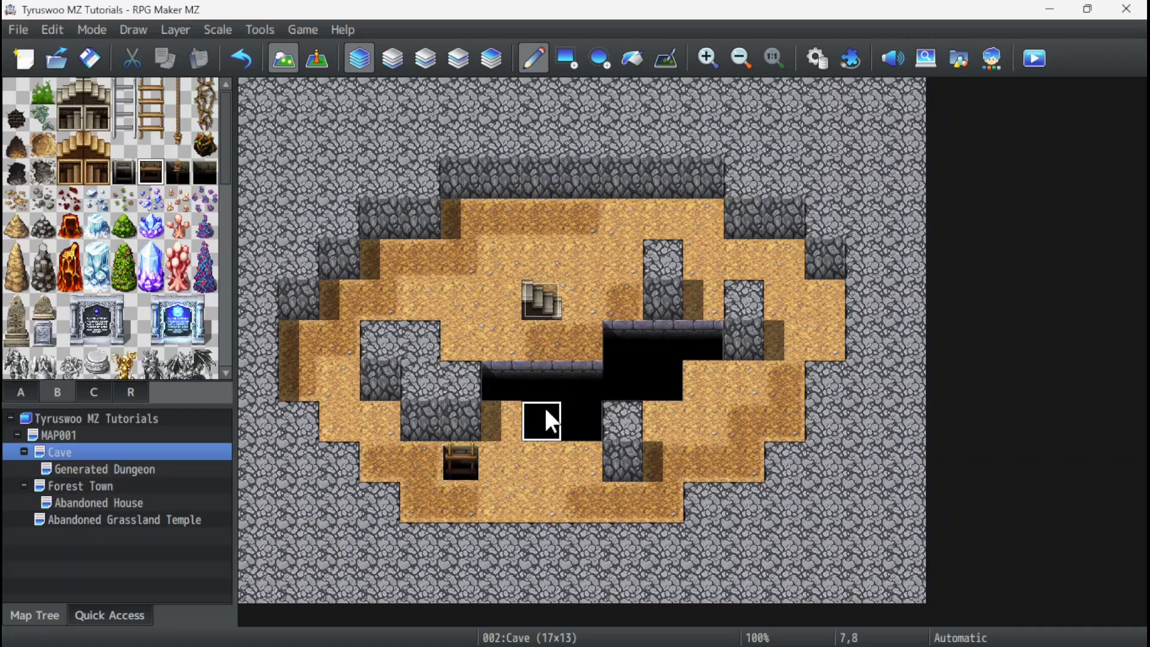
{"action": "left_click", "coordinate": [21, 393]}
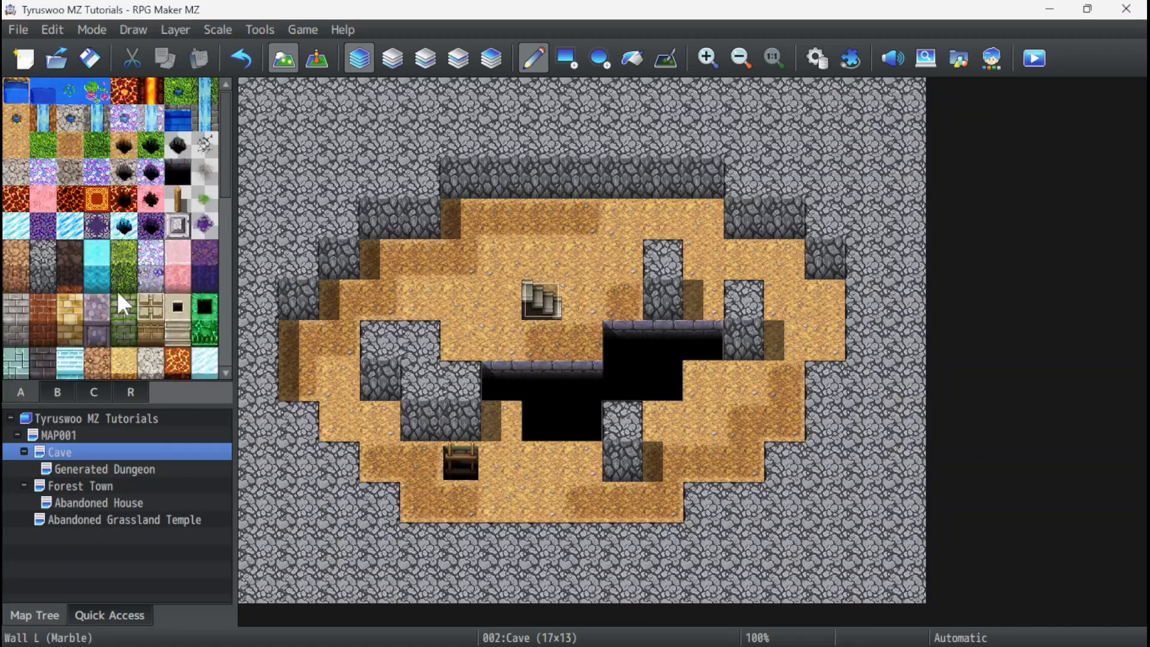
{"action": "left_click", "coordinate": [178, 172]}
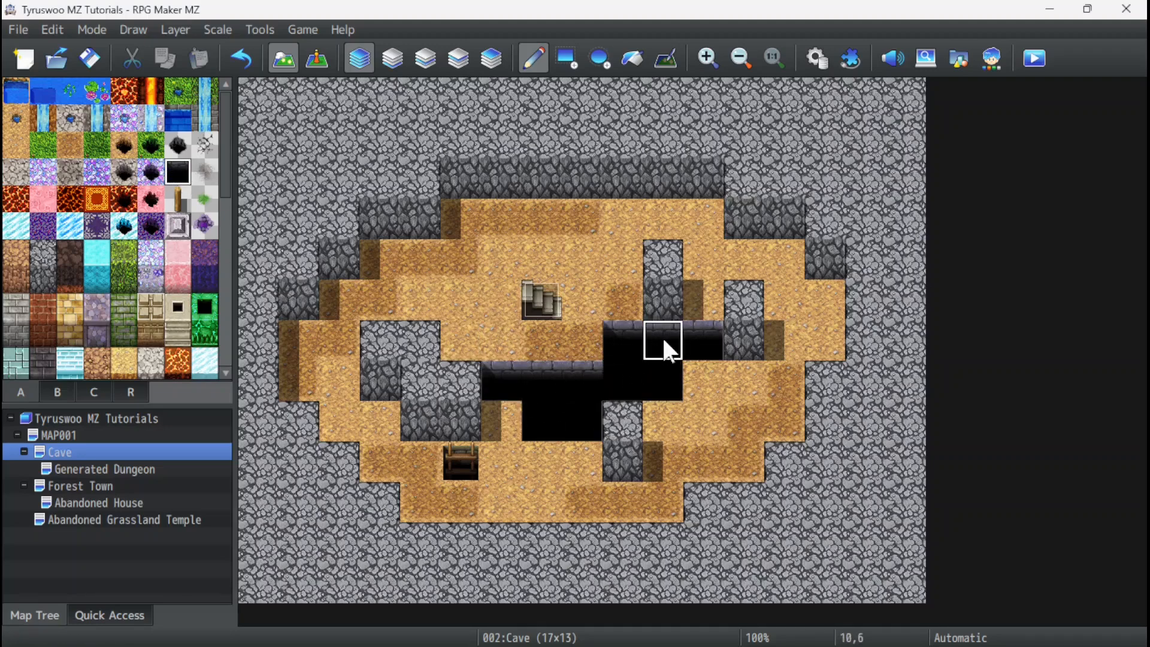
Save the project and start a full-screen playtest of the Cave map.
{"action": "left_click", "coordinate": [1040, 62]}
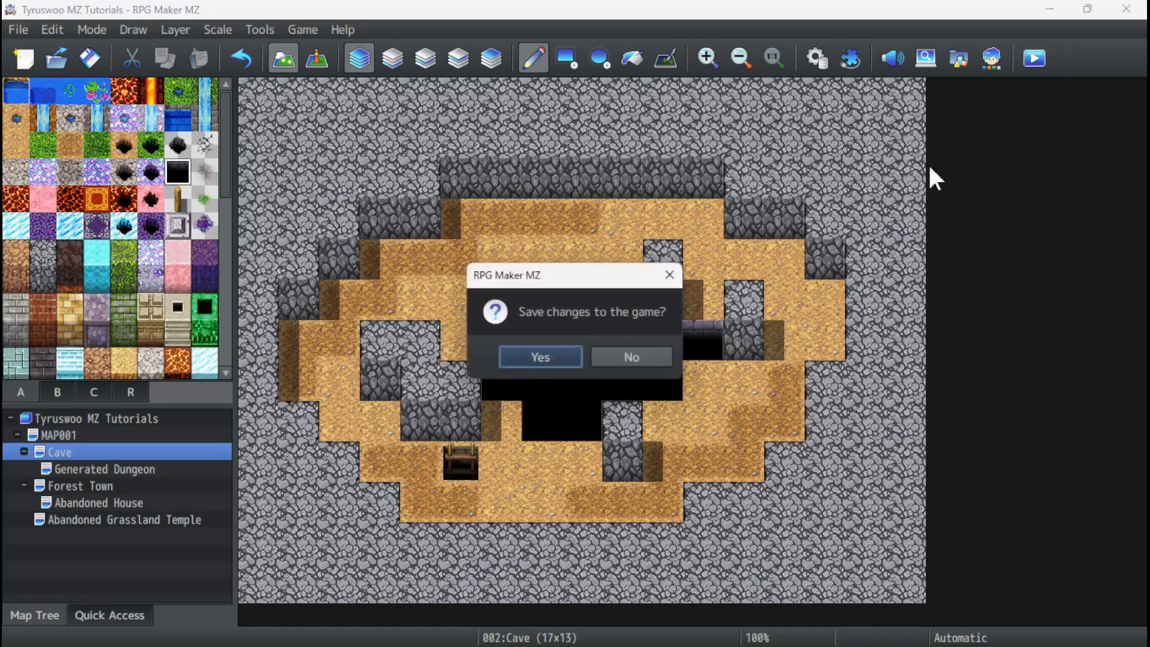
{"action": "left_click", "coordinate": [558, 361]}
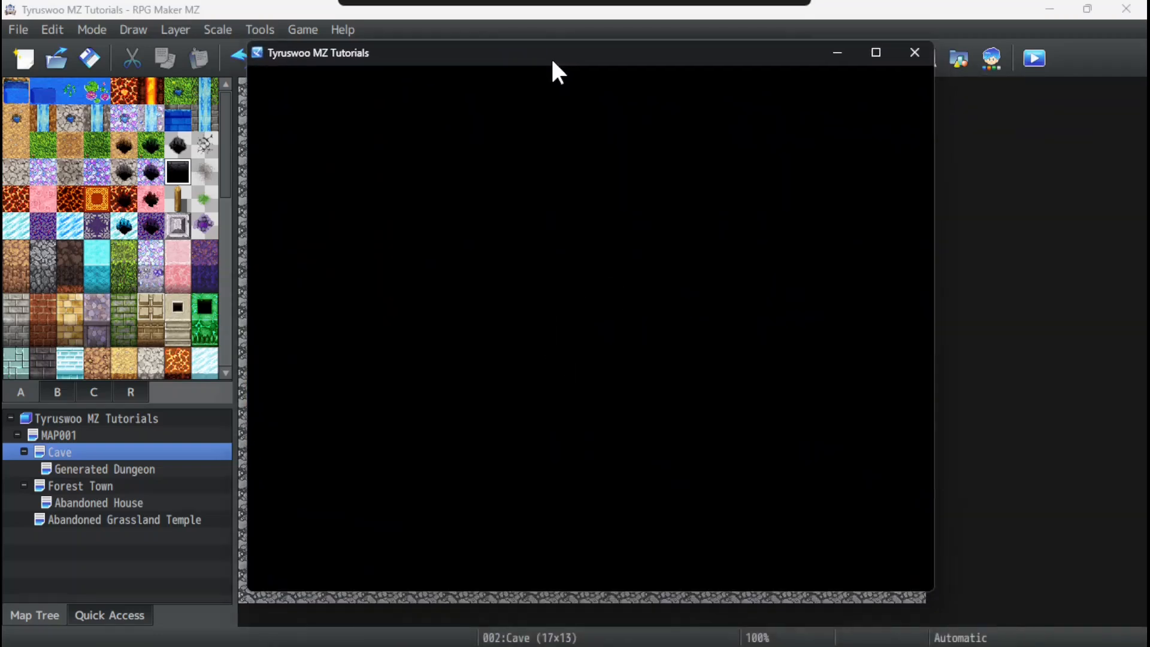
{"action": "key", "text": "F4"}
{"action": "key", "text": "Up"}
{"action": "key", "text": "Return"}
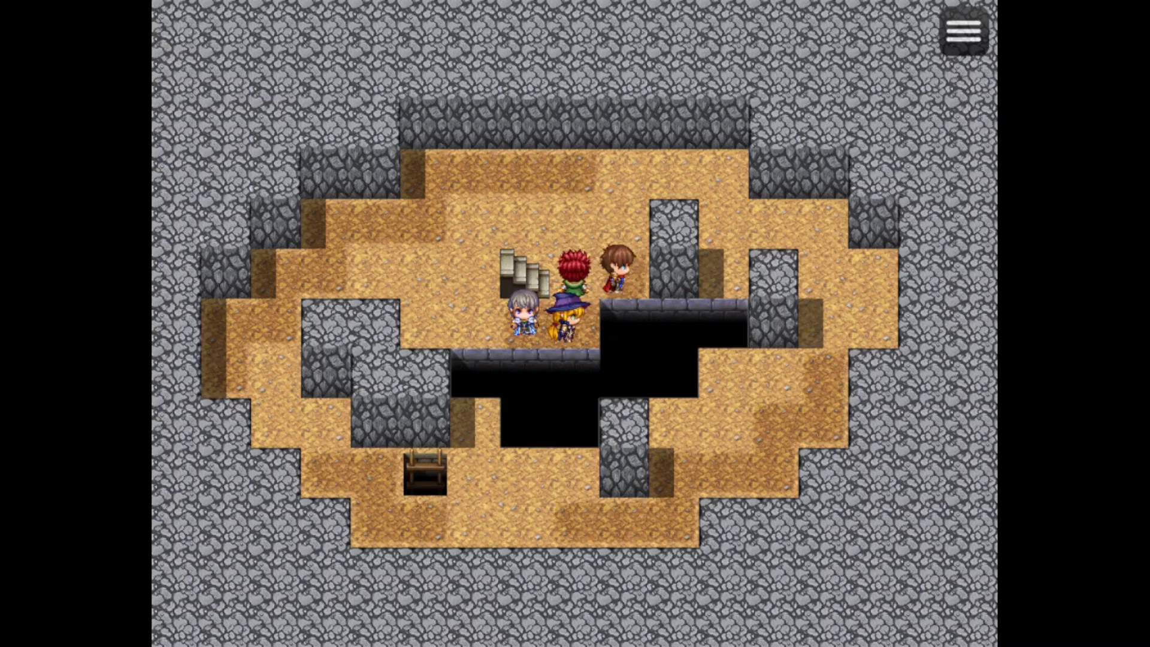
Walk the party around the pit to the wooden ladder opening to test passability, and close the playtest.
{"action": "key", "text": "Left"}
{"action": "key", "text": "Up"}
{"action": "key", "text": "Left"}
{"action": "key", "text": "Down"}
{"action": "key", "text": "Down"}
{"action": "key", "text": "Right"}
{"action": "key", "text": "Down"}
{"action": "key", "text": "Left"}
{"action": "key", "text": "Up"}
{"action": "key", "text": "Left"}
{"action": "key", "text": "Down"}
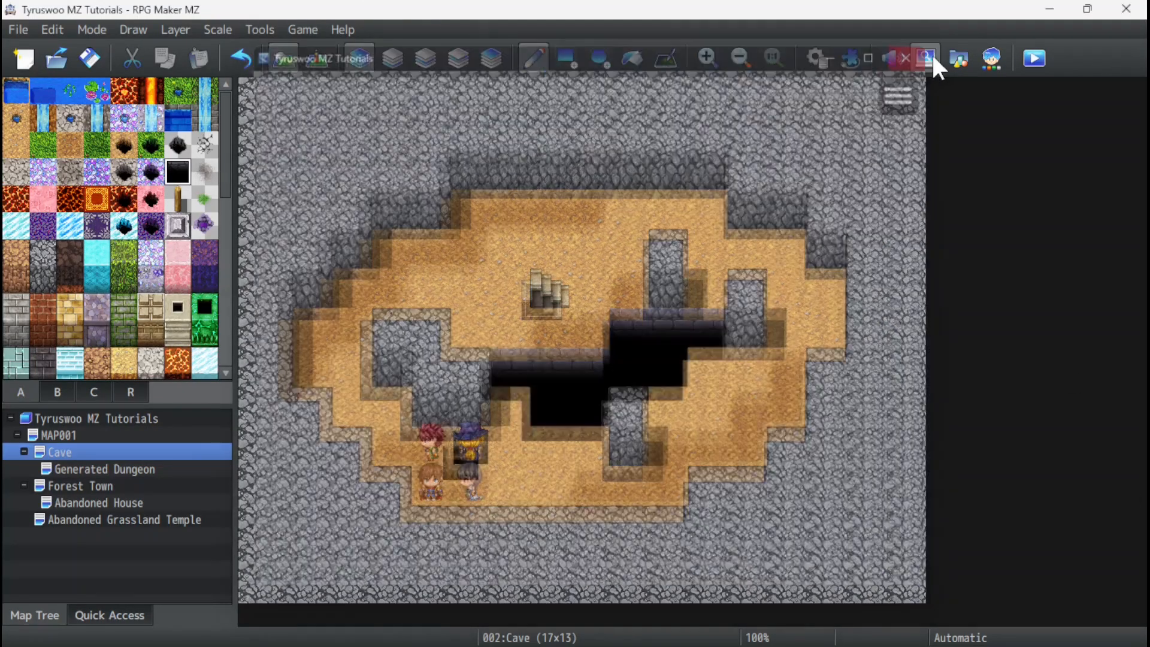
{"action": "left_click", "coordinate": [932, 52]}
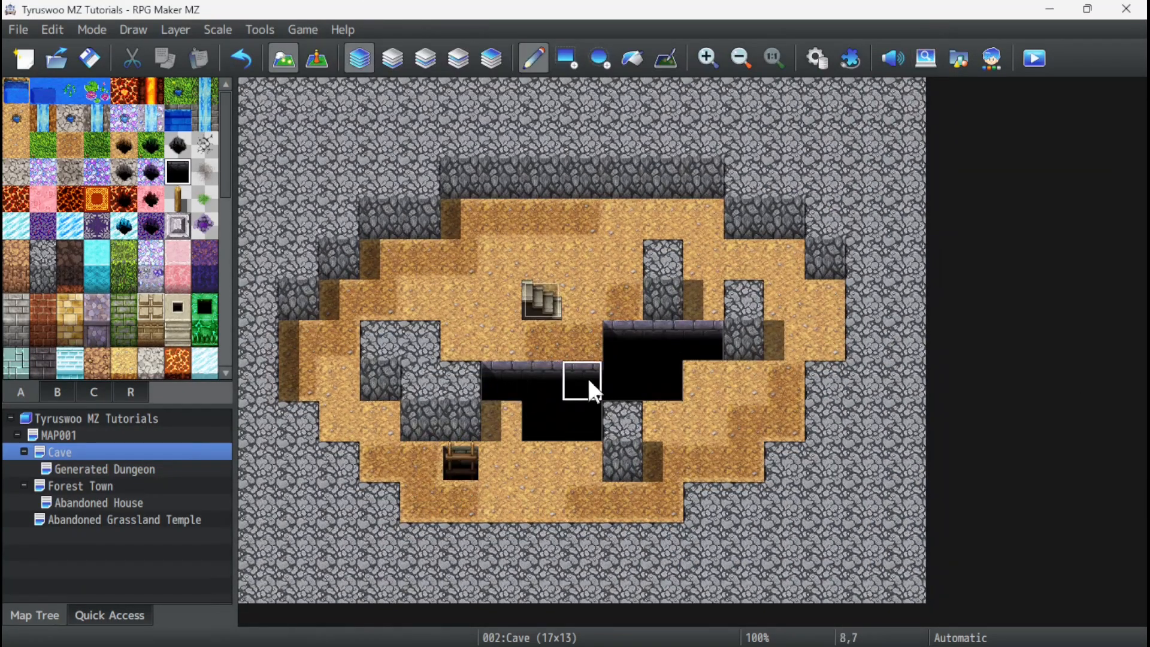
Make the black Hole J tile passable in the Dungeon tileset's passage settings and save the database.
{"action": "left_click", "coordinate": [260, 29]}
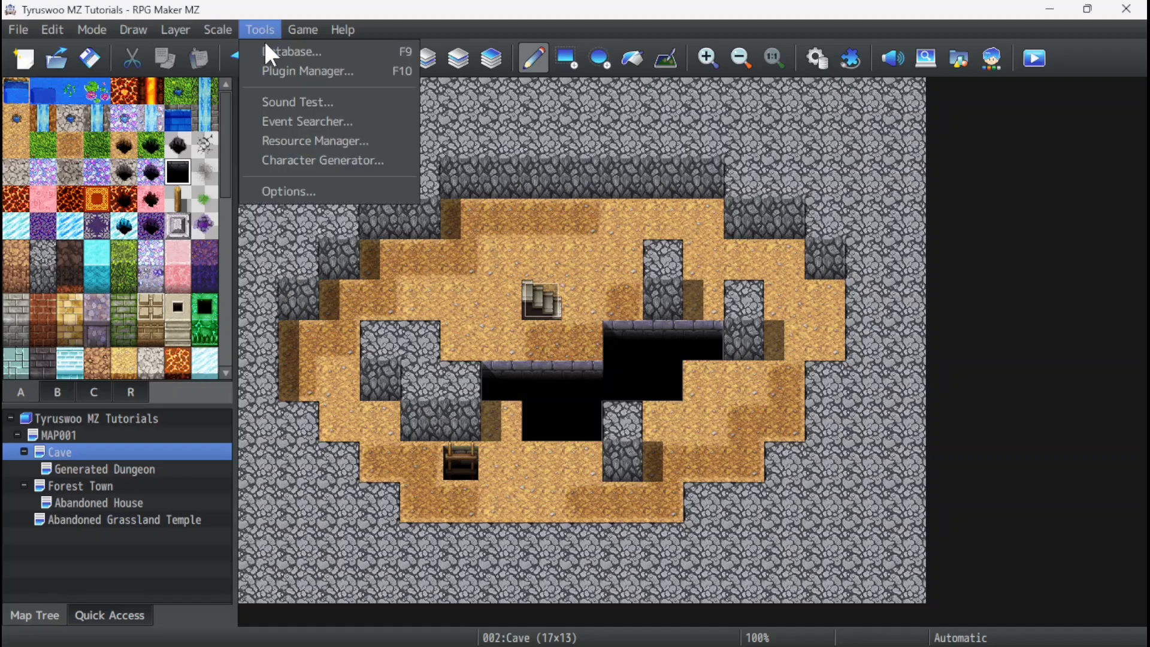
{"action": "left_click", "coordinate": [266, 49]}
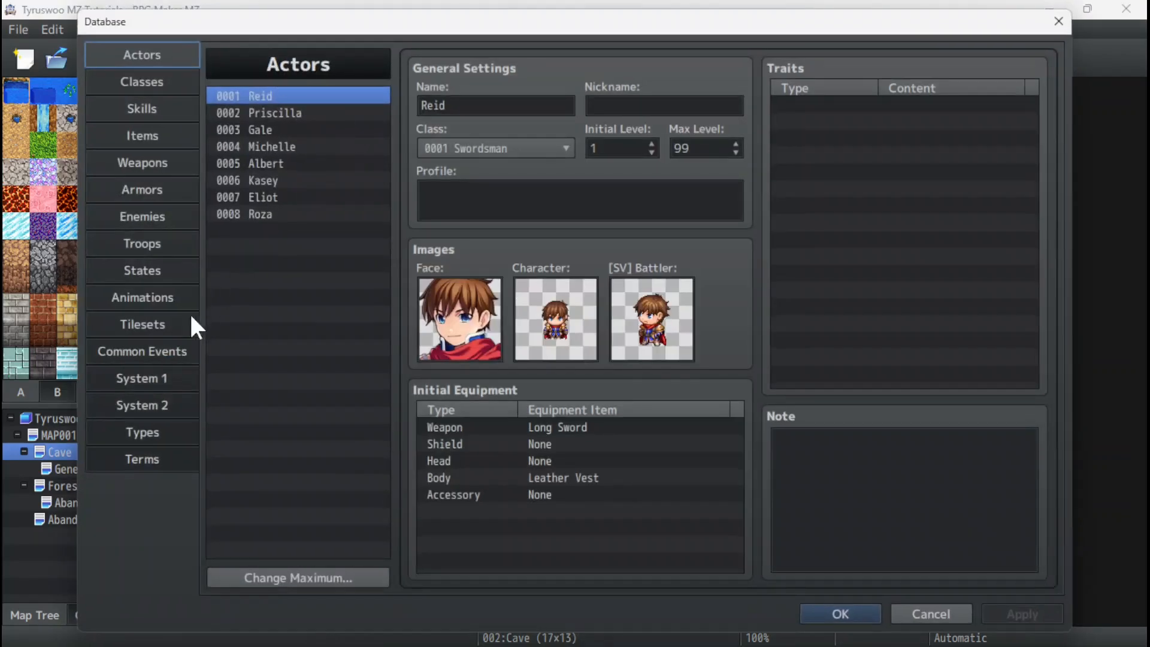
{"action": "left_click", "coordinate": [144, 336]}
{"action": "left_click", "coordinate": [282, 147]}
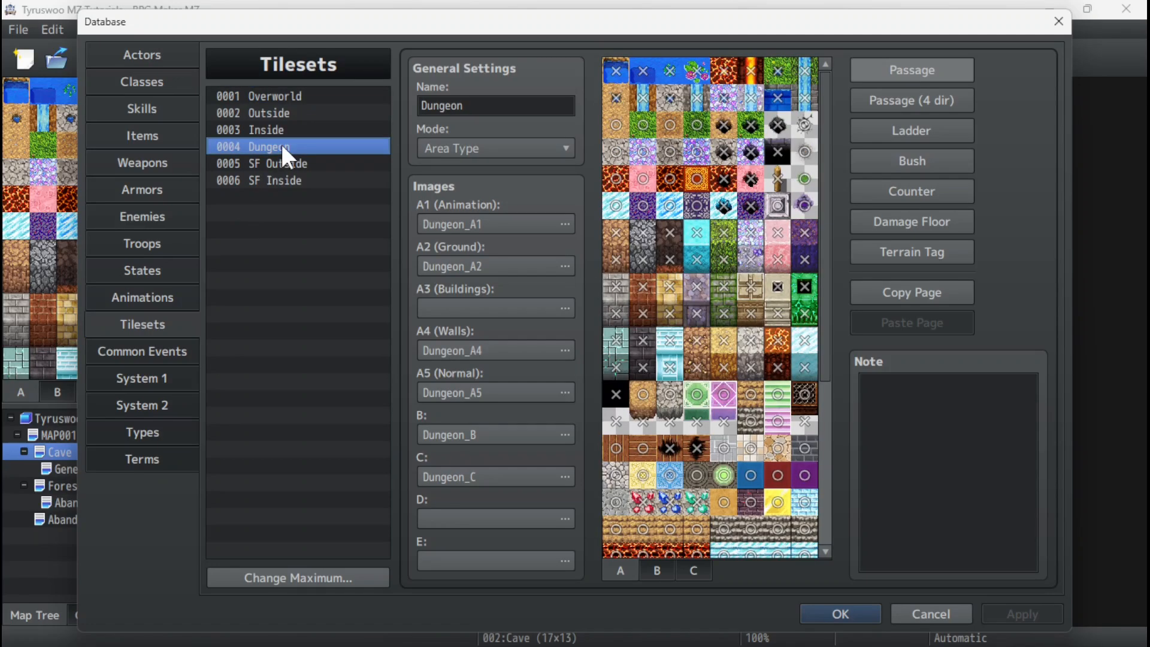
{"action": "left_click", "coordinate": [780, 149]}
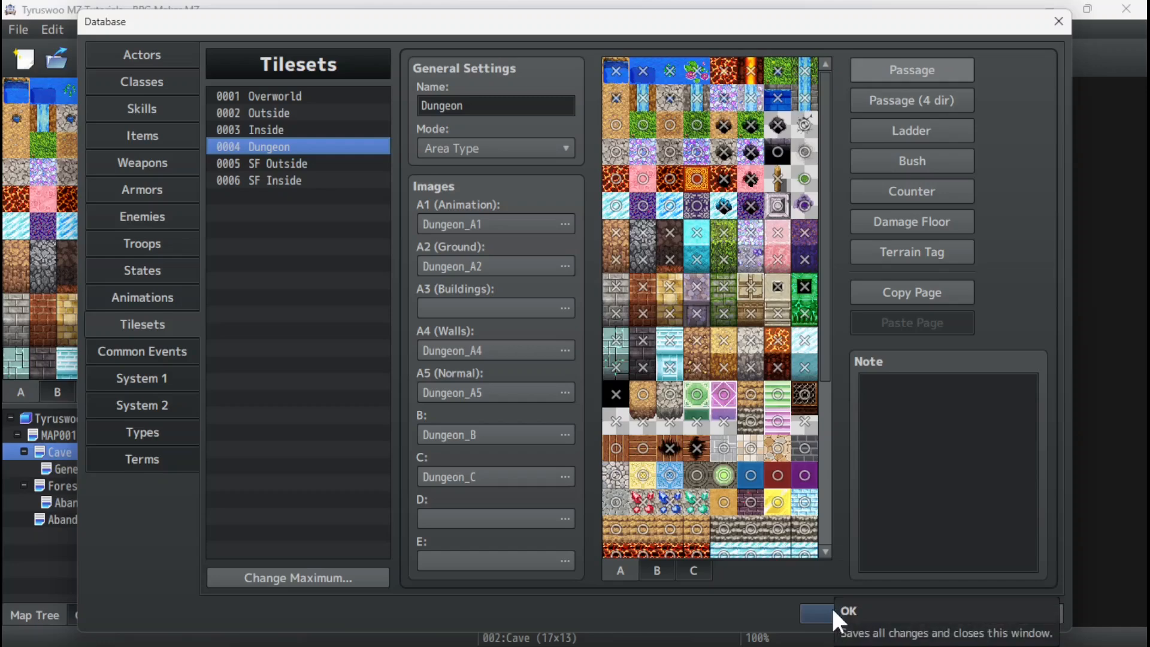
{"action": "left_click", "coordinate": [815, 608]}
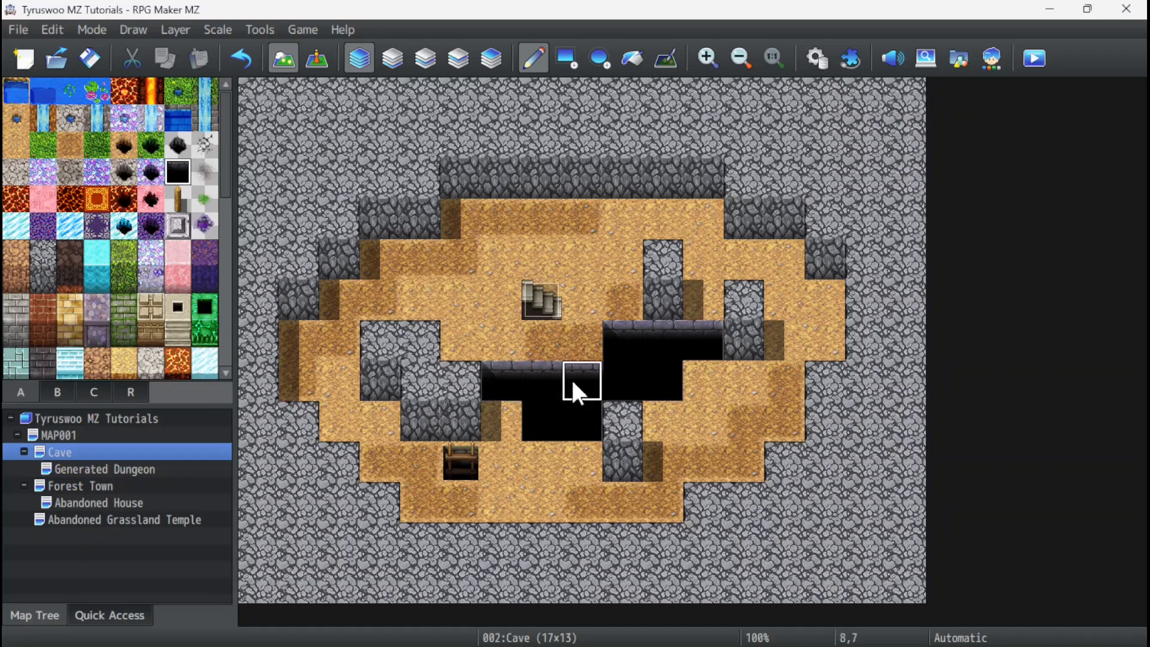
Check the black hole tile's passage setting in the Dungeon tileset again and close the database.
{"action": "left_click", "coordinate": [256, 31]}
{"action": "left_click", "coordinate": [263, 51]}
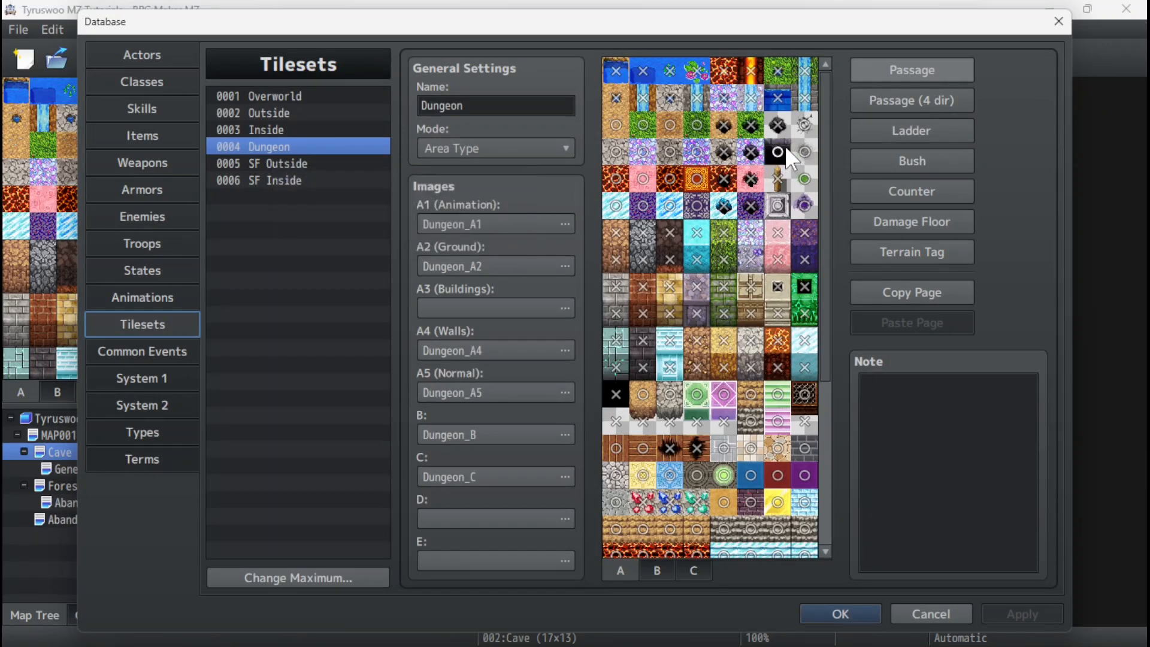
{"action": "left_click", "coordinate": [840, 613]}
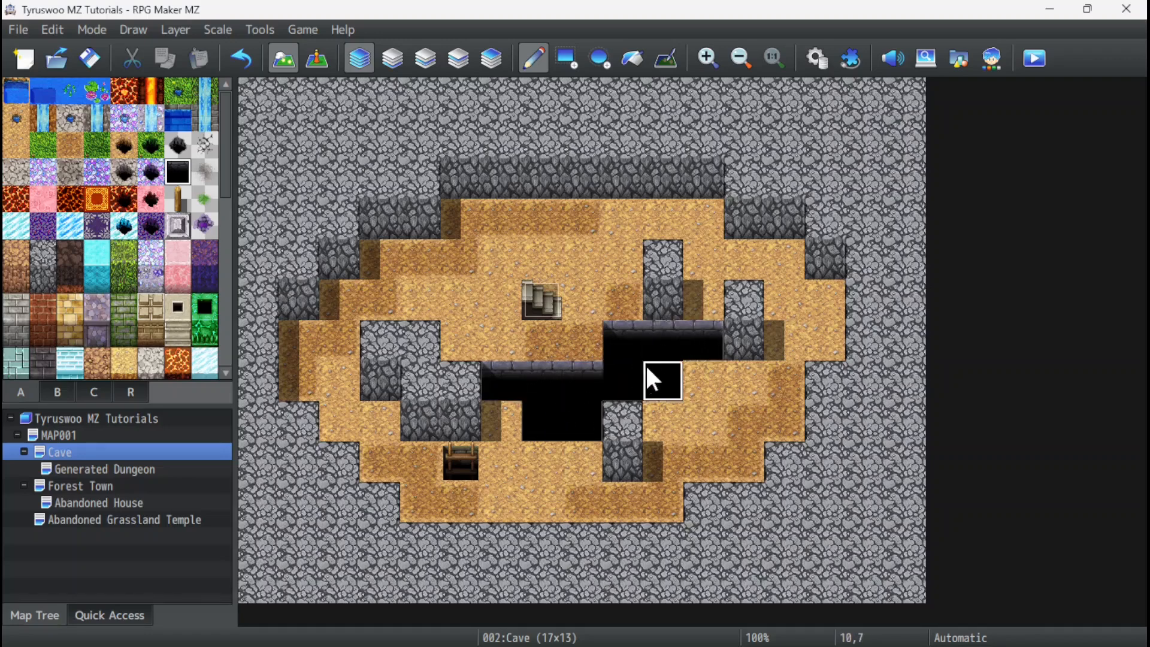
Open the Generated Dungeon map and examine its rooms, walls and corridors.
{"action": "left_click", "coordinate": [78, 469]}
{"action": "left_click_drag", "start_coordinate": [638, 620], "coordinate": [474, 618]}
{"action": "scroll", "coordinate": [561, 406], "scroll_direction": "up", "scroll_amount": 5}
{"action": "scroll", "coordinate": [545, 401], "scroll_direction": "down", "scroll_amount": 2}
{"action": "scroll", "coordinate": [552, 403], "scroll_direction": "up", "scroll_amount": 4}
{"action": "scroll", "coordinate": [547, 398], "scroll_direction": "down", "scroll_amount": 3}
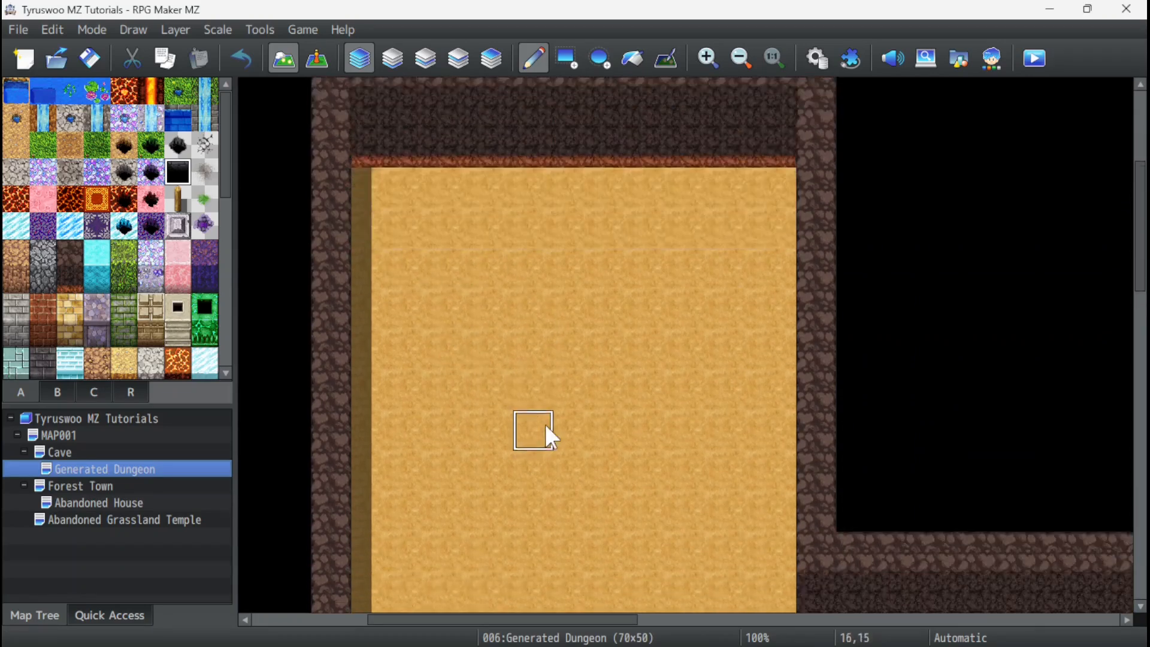
{"action": "scroll", "coordinate": [561, 396], "scroll_direction": "down", "scroll_amount": 4}
{"action": "scroll", "coordinate": [587, 376], "scroll_direction": "up", "scroll_amount": 1}
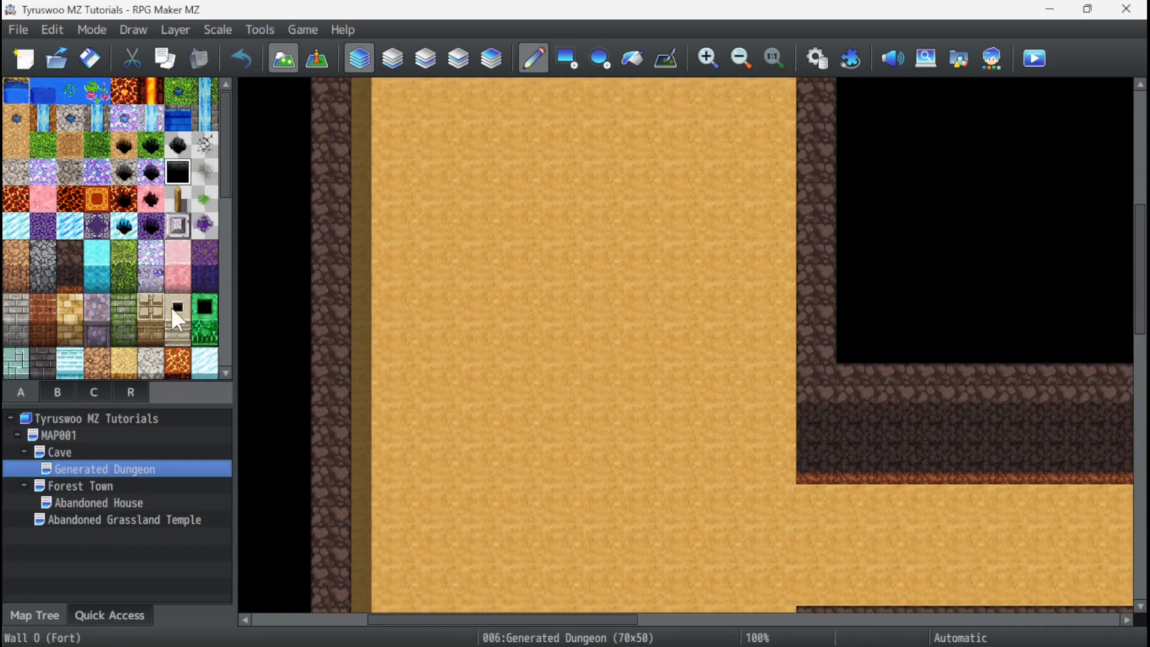
Try the three-tile wooden ladder on the dark wall at cell 25,18, undo it, and place it at cell 25,19.
{"action": "left_click", "coordinate": [67, 391]}
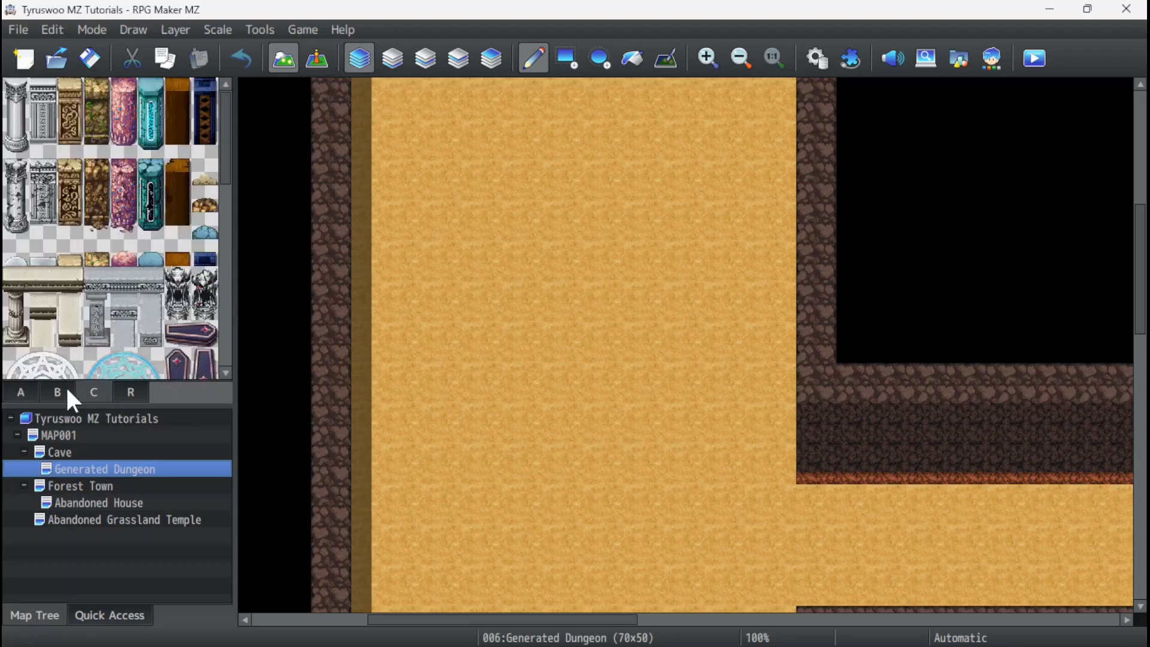
{"action": "left_click", "coordinate": [64, 389]}
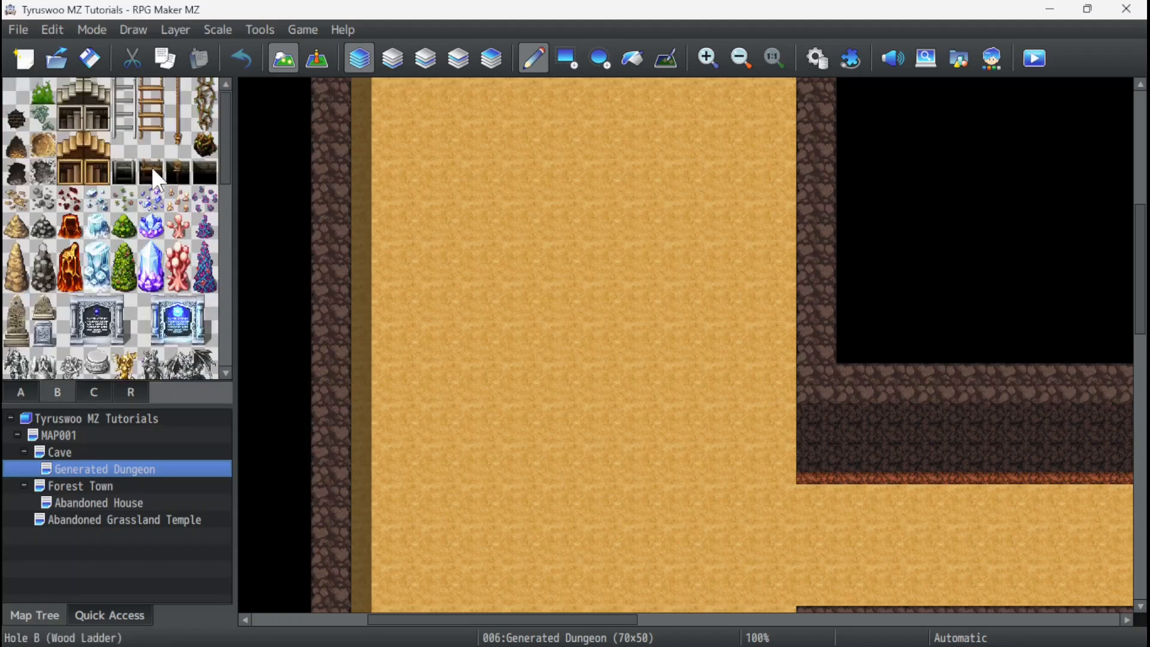
{"action": "left_click_drag", "start_coordinate": [155, 84], "coordinate": [152, 146]}
{"action": "scroll", "coordinate": [419, 192], "scroll_direction": "up", "scroll_amount": 3}
{"action": "scroll", "coordinate": [637, 275], "scroll_direction": "down", "scroll_amount": 3}
{"action": "left_click_drag", "start_coordinate": [547, 620], "coordinate": [635, 624]}
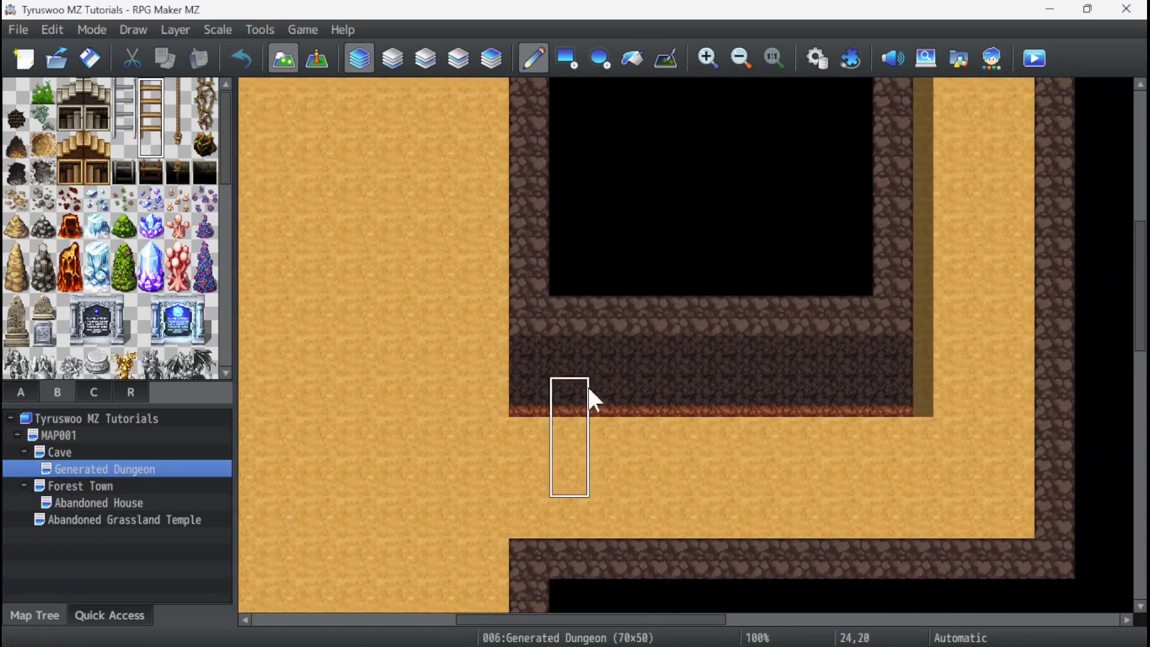
{"action": "left_click", "coordinate": [610, 329]}
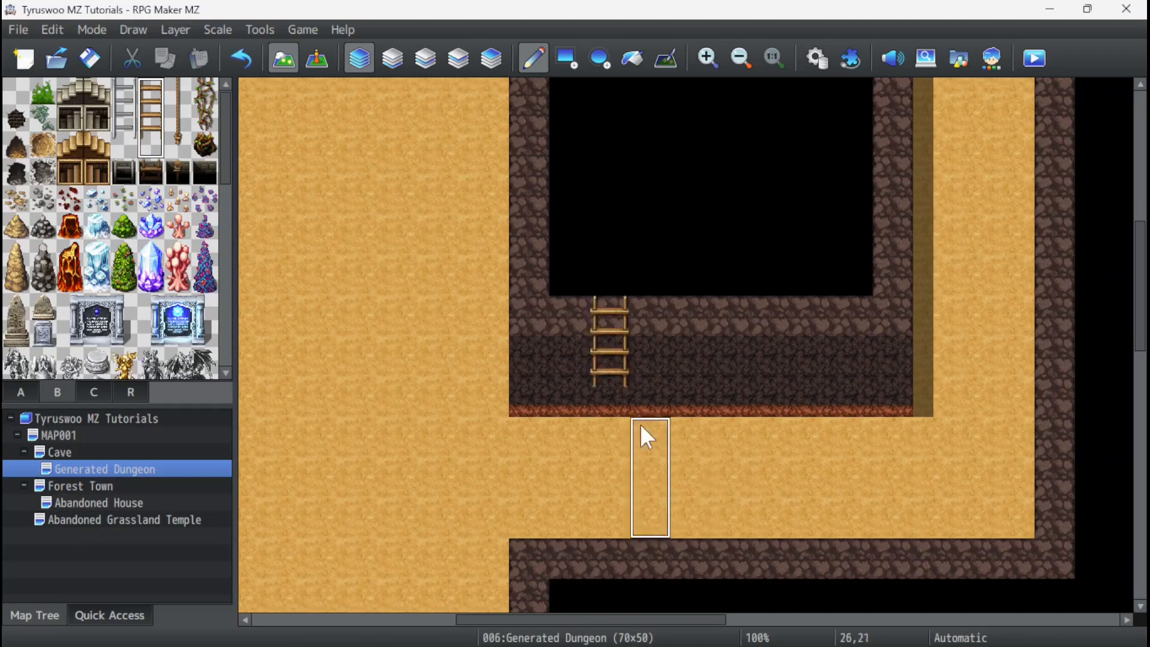
{"action": "key", "text": "ctrl+z"}
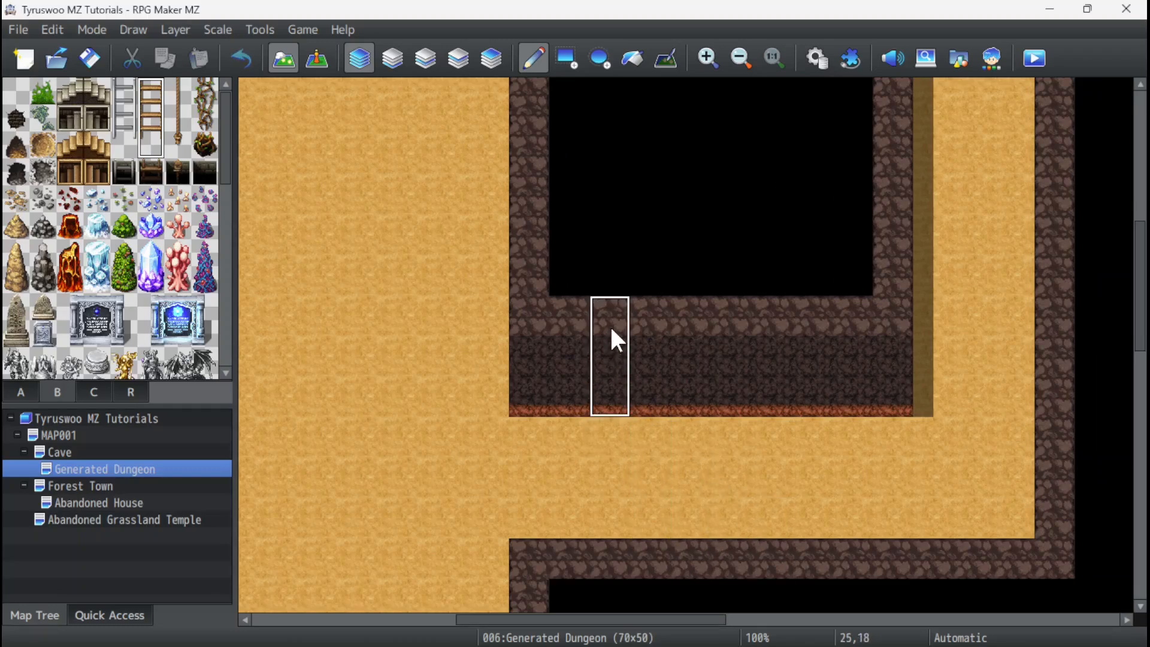
{"action": "left_click", "coordinate": [611, 349]}
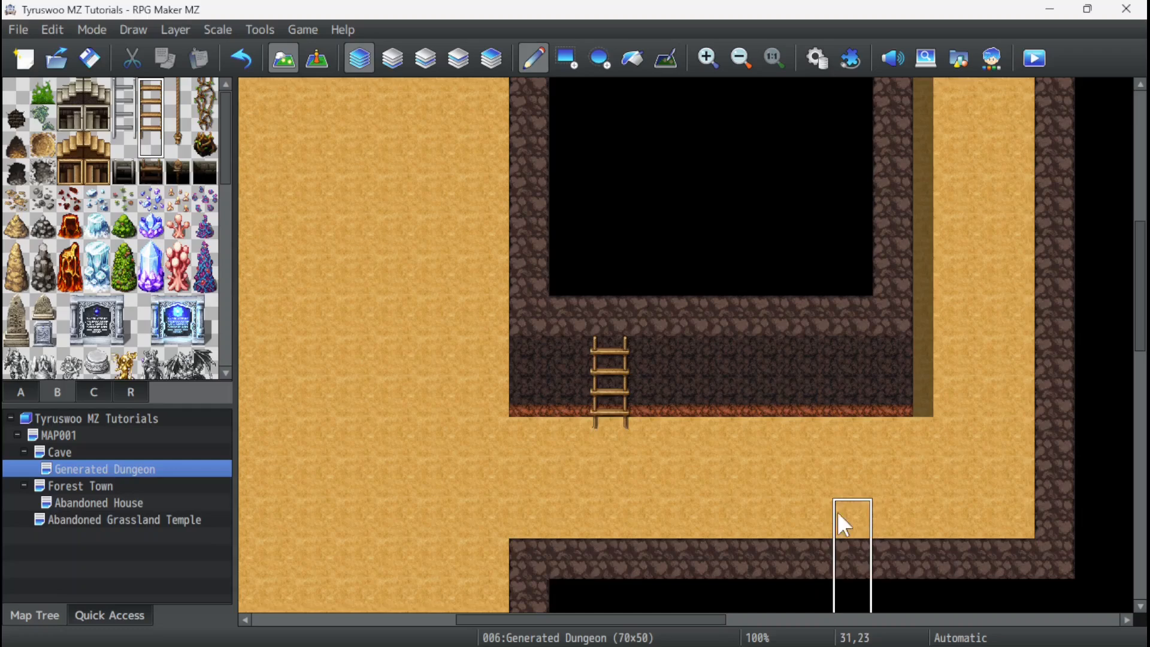
Examine the Dungeon tileset's pages for entrances and floor tiles to place around the ladder.
{"action": "right_click", "coordinate": [626, 435]}
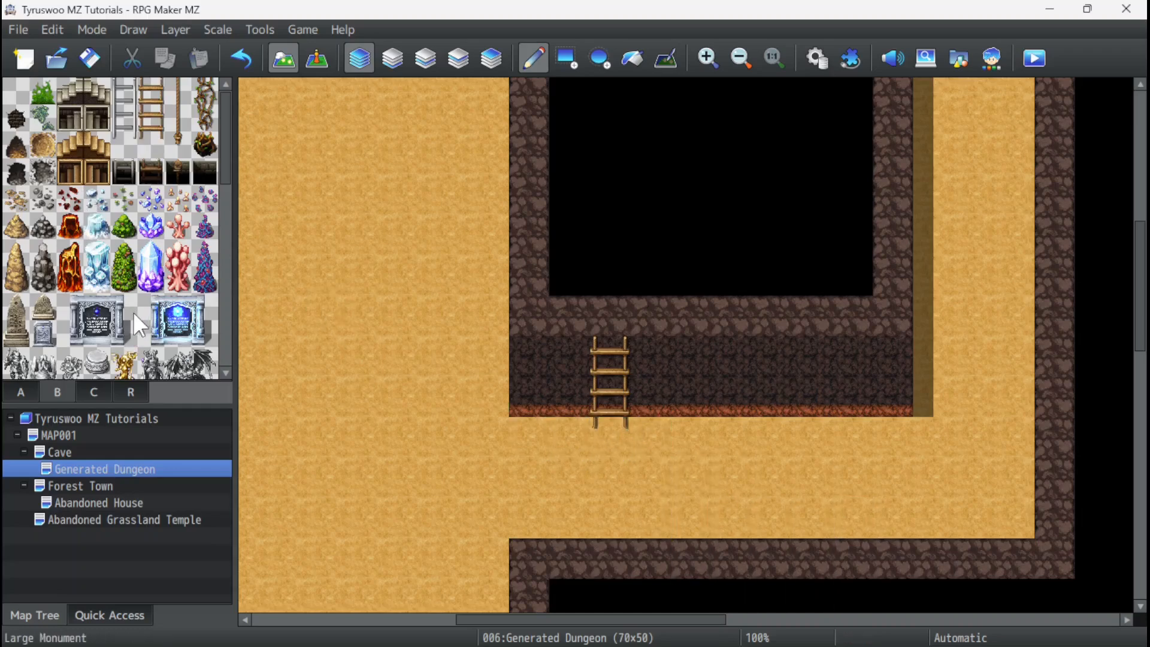
{"action": "left_click", "coordinate": [94, 392]}
{"action": "left_click", "coordinate": [57, 392]}
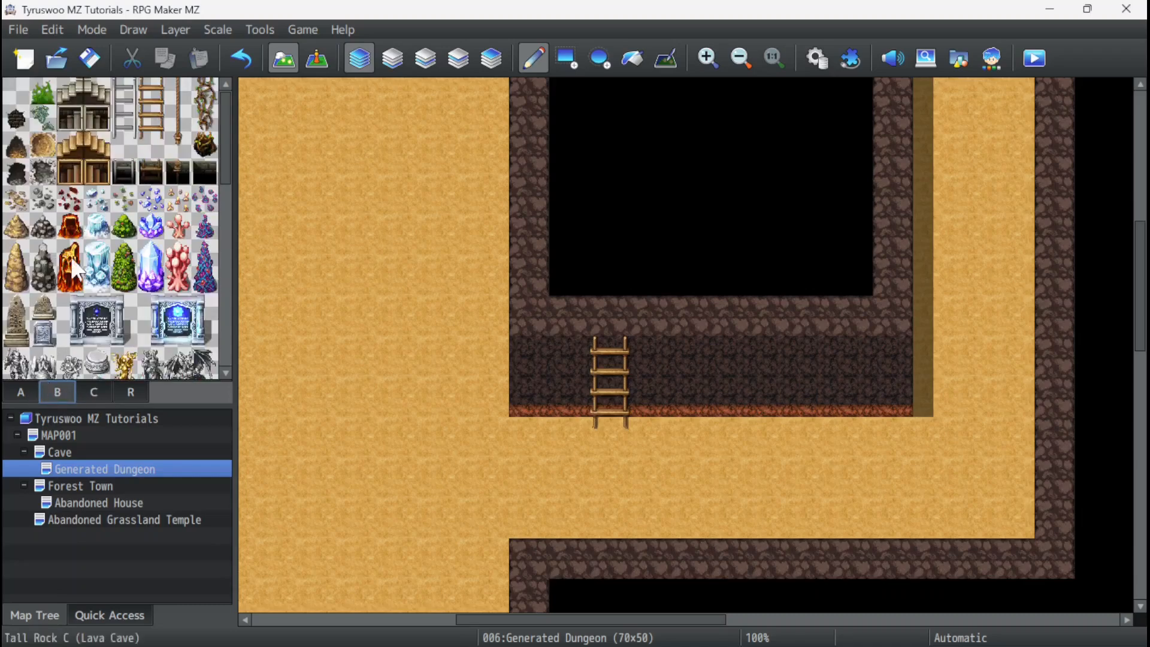
{"action": "scroll", "coordinate": [73, 267], "scroll_direction": "down", "scroll_amount": 10}
{"action": "scroll", "coordinate": [133, 264], "scroll_direction": "up", "scroll_amount": 6}
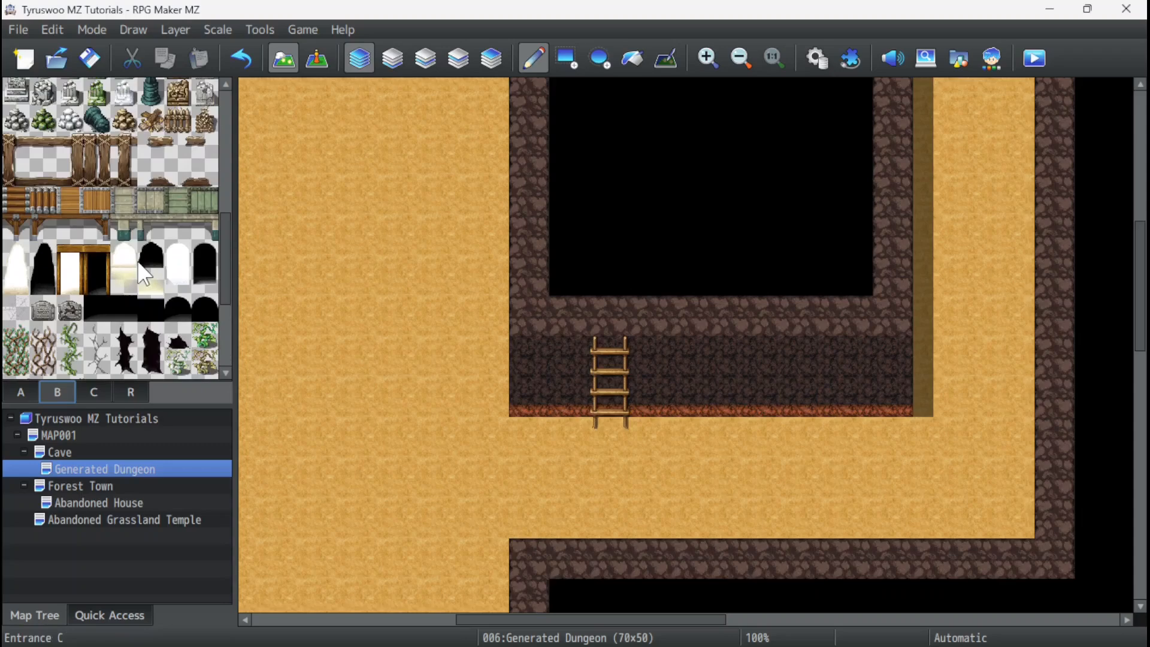
{"action": "scroll", "coordinate": [139, 264], "scroll_direction": "up", "scroll_amount": 4}
{"action": "left_click", "coordinate": [30, 392]}
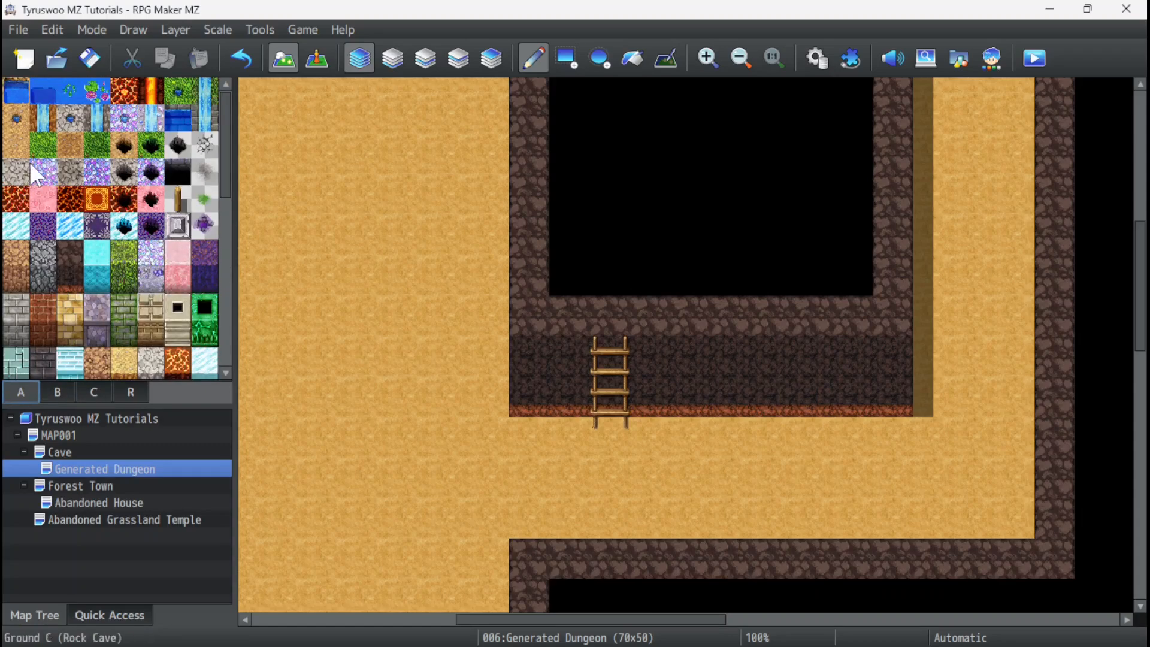
{"action": "scroll", "coordinate": [143, 231], "scroll_direction": "down", "scroll_amount": 6}
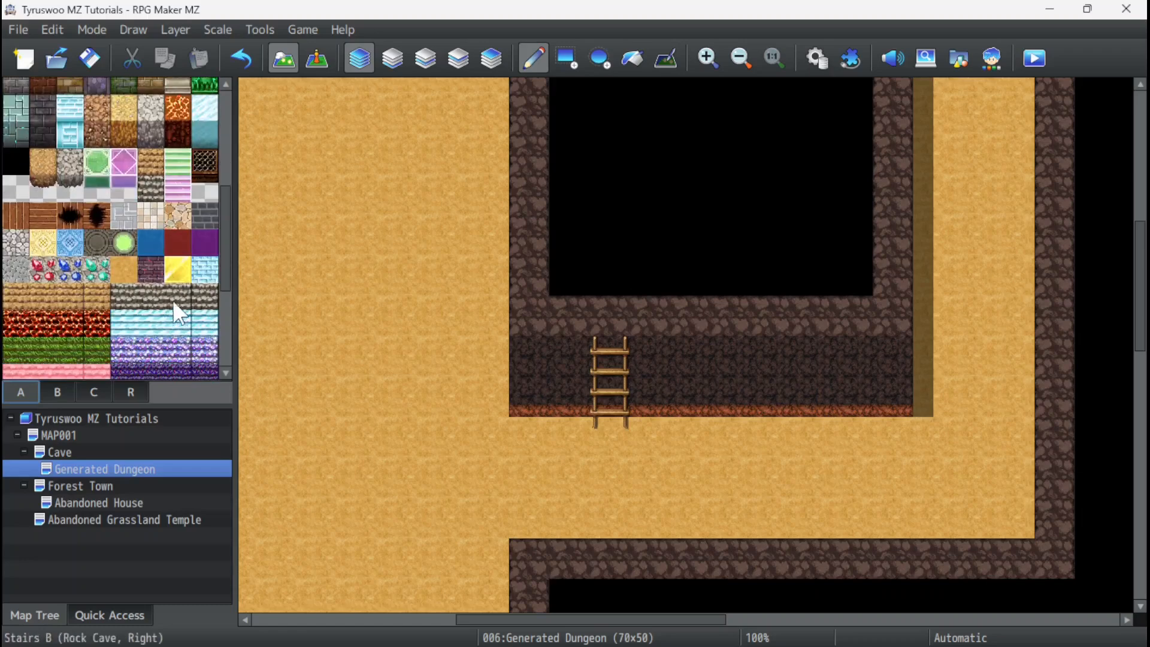
{"action": "scroll", "coordinate": [172, 300], "scroll_direction": "down", "scroll_amount": 2}
Try slab, rough dirt and grass tiles near the ladder's foot, undo the grass, and repaint the sandy floor on Layer 1.
{"action": "left_click", "coordinate": [42, 185]}
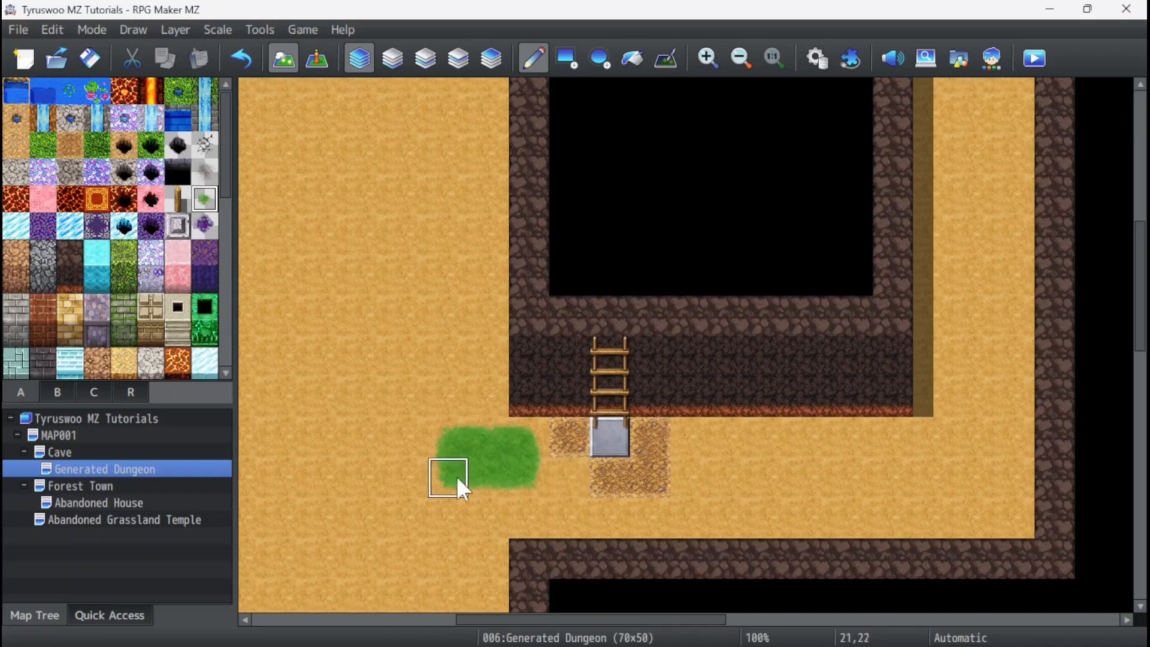
{"action": "key", "text": "ctrl+z"}
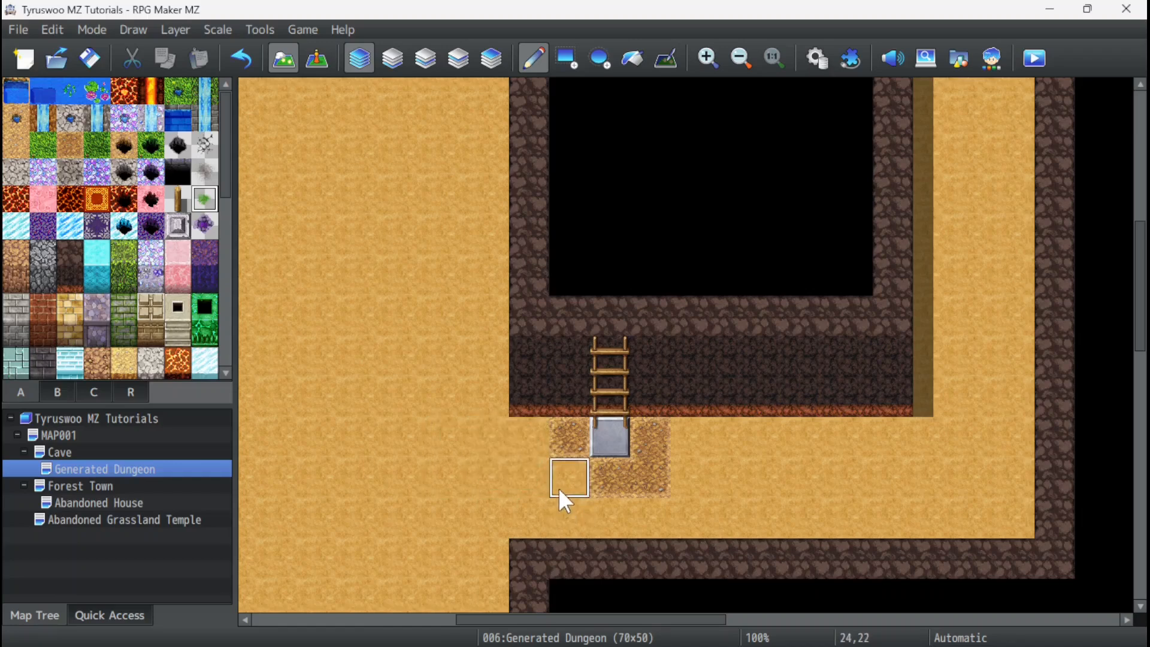
{"action": "left_click", "coordinate": [392, 58]}
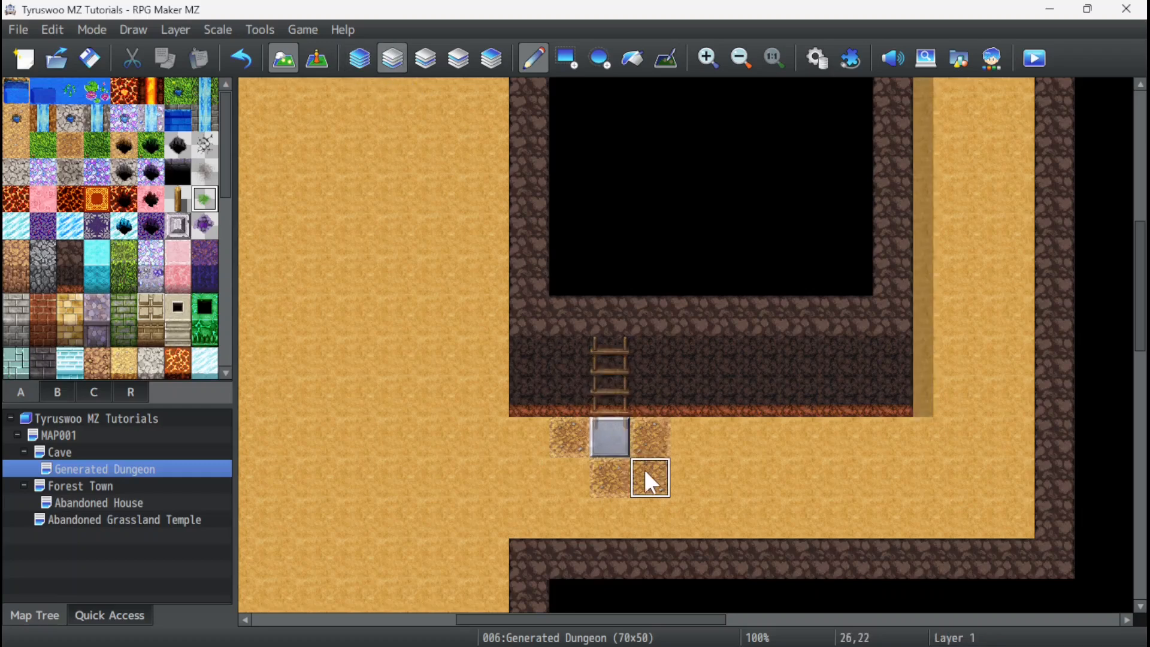
{"action": "right_click", "coordinate": [565, 483]}
{"action": "left_click_drag", "start_coordinate": [566, 434], "coordinate": [653, 462]}
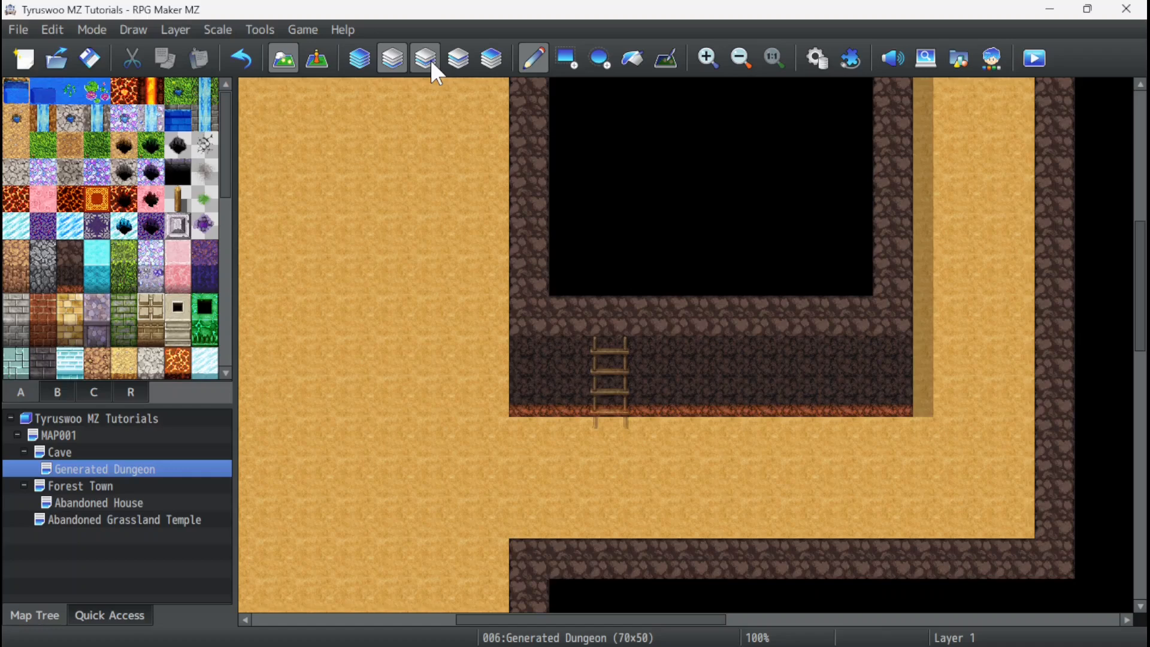
Paint a small green grass patch below the ladder on the automatic layer, and undo the surplus grass tiles.
{"action": "left_click", "coordinate": [204, 199]}
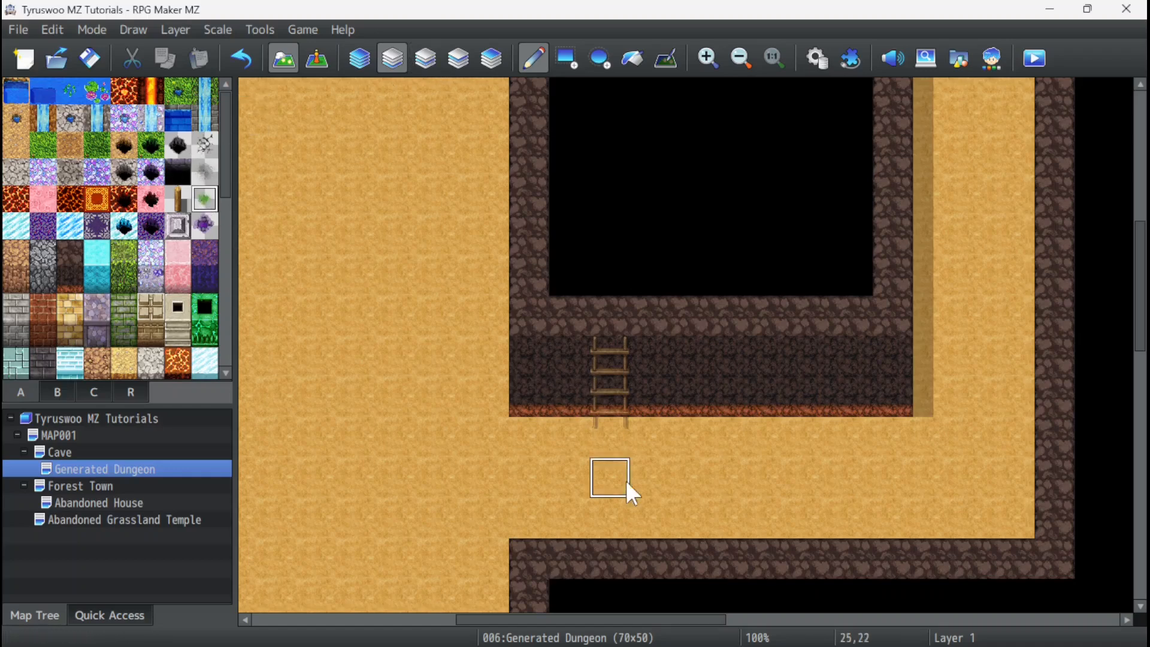
{"action": "left_click", "coordinate": [360, 58]}
{"action": "mouse_move", "coordinate": [629, 477]}
{"action": "left_mouse_down"}
{"action": "mouse_move", "coordinate": [584, 441]}
{"action": "mouse_move", "coordinate": [663, 463]}
{"action": "mouse_move", "coordinate": [535, 426]}
{"action": "mouse_move", "coordinate": [578, 466]}
{"action": "left_mouse_up"}
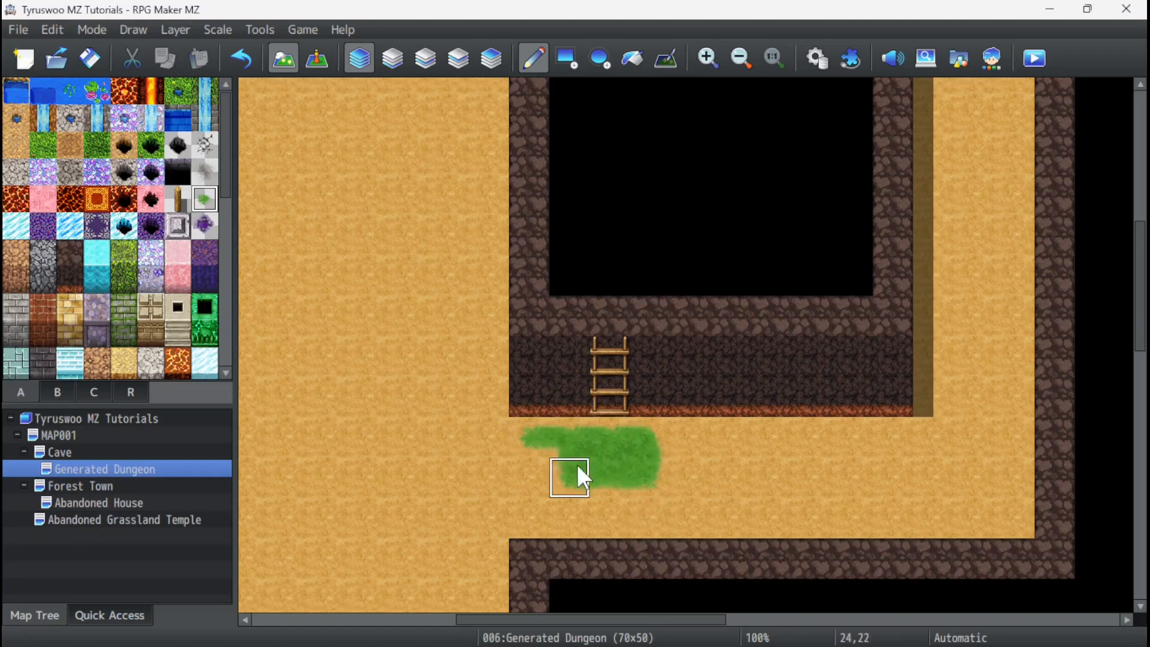
{"action": "left_click", "coordinate": [674, 427]}
{"action": "key", "text": "ctrl+z"}
{"action": "key", "text": "ctrl+z"}
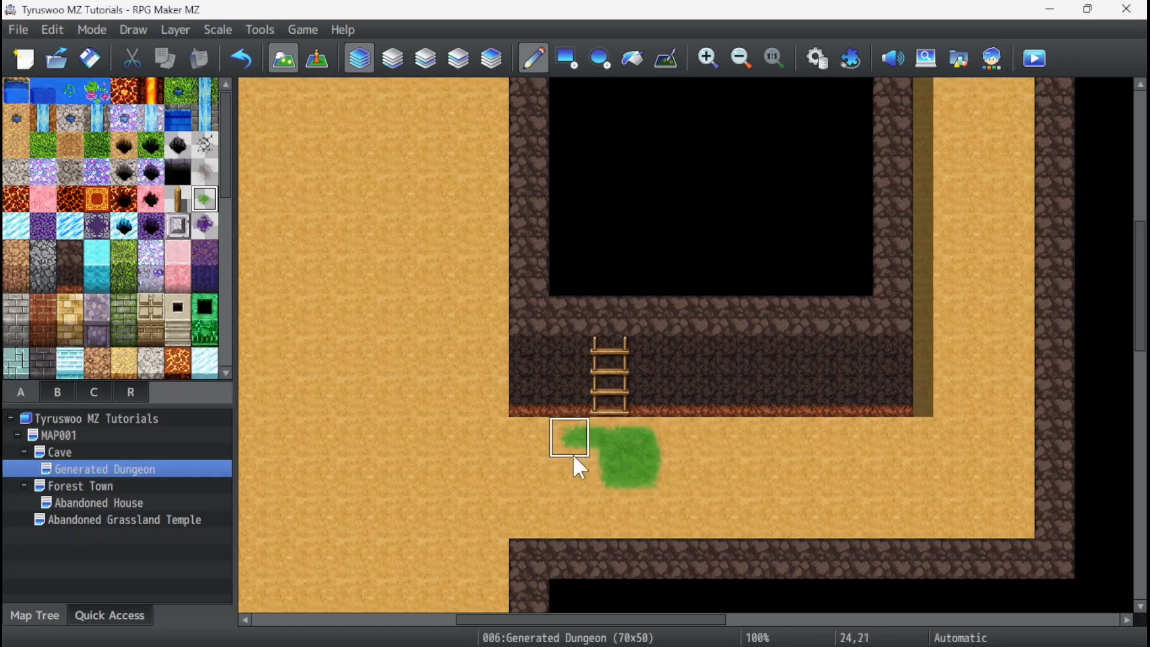
Restore the ladder's foot over the grass by placing the wooden ladder's bottom tile at cell 25,21.
{"action": "left_click", "coordinate": [85, 379]}
{"action": "left_click", "coordinate": [67, 389]}
{"action": "left_click", "coordinate": [611, 436]}
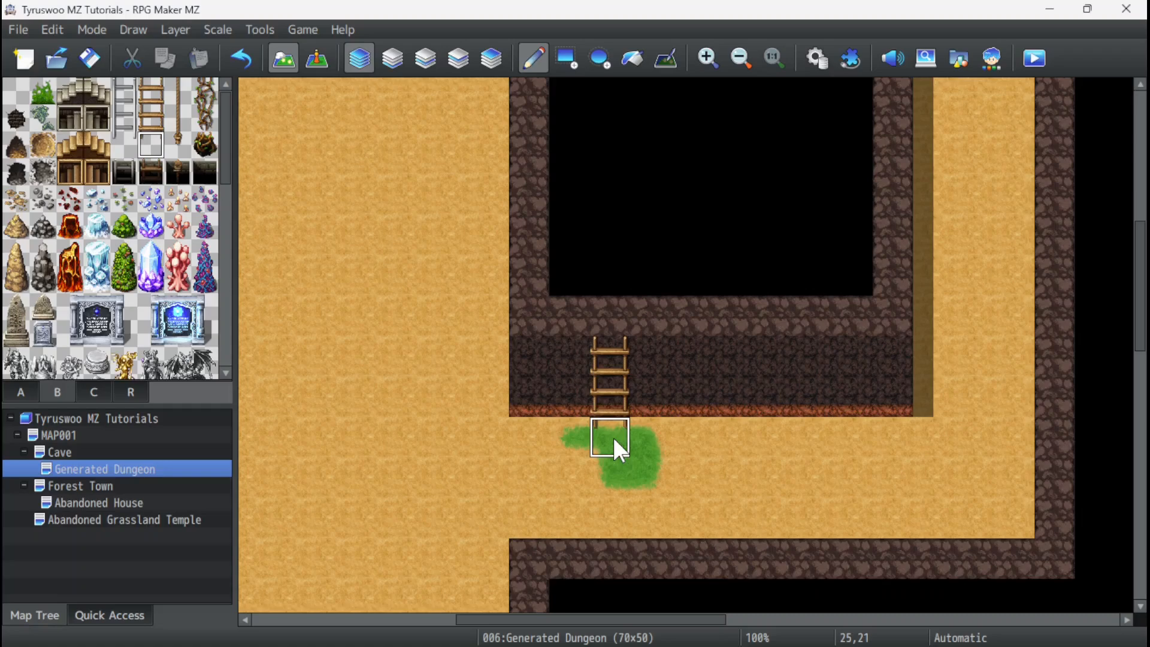
{"action": "scroll", "coordinate": [601, 390], "scroll_direction": "down", "scroll_amount": 2, "text": "ctrl"}
{"action": "scroll", "coordinate": [608, 389], "scroll_direction": "up", "scroll_amount": 2, "text": "ctrl"}
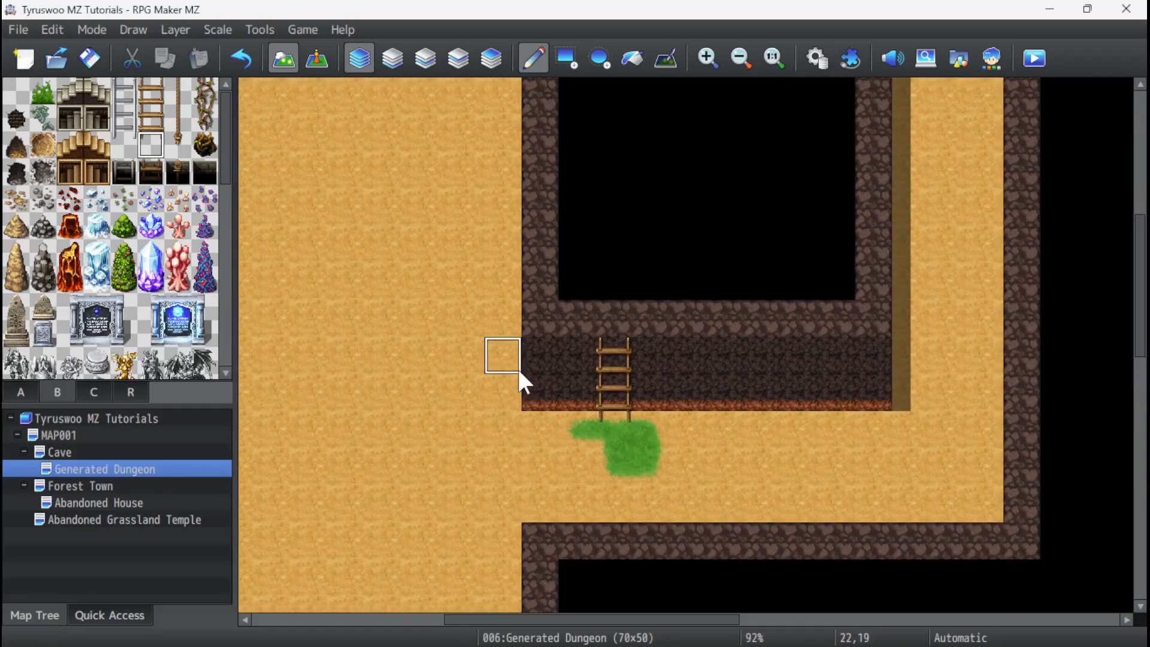
{"action": "scroll", "coordinate": [487, 342], "scroll_direction": "up", "scroll_amount": 2}
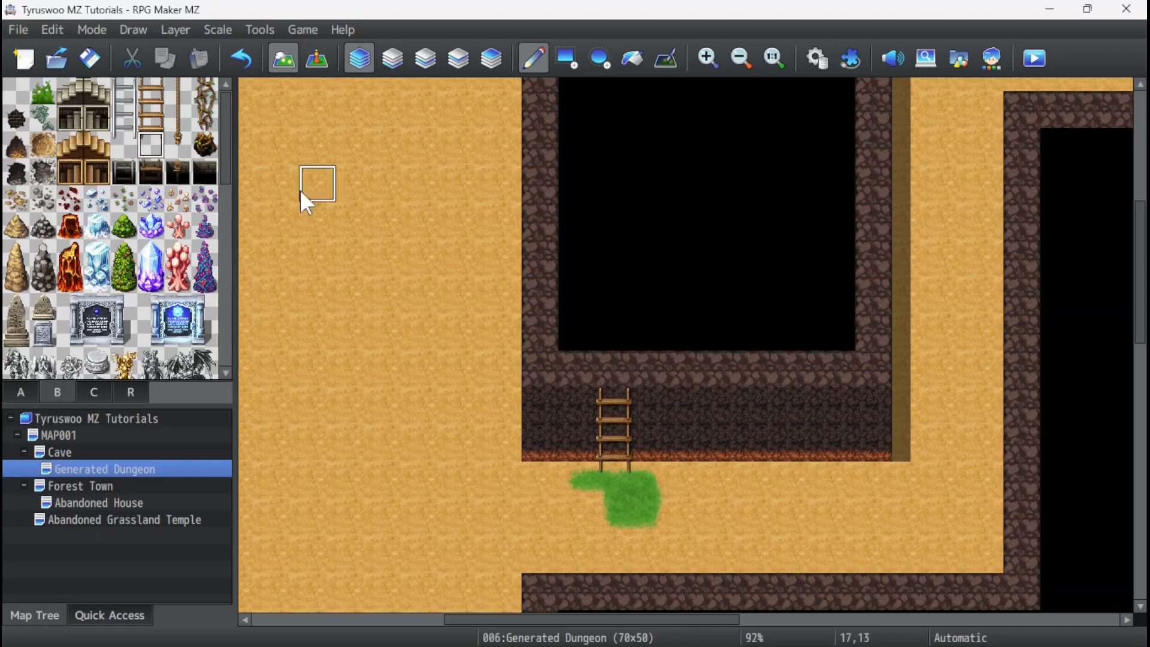
Create a new event named Pit at cell 9,6 on the edge of the pit in the Cave map.
{"action": "left_click", "coordinate": [65, 452]}
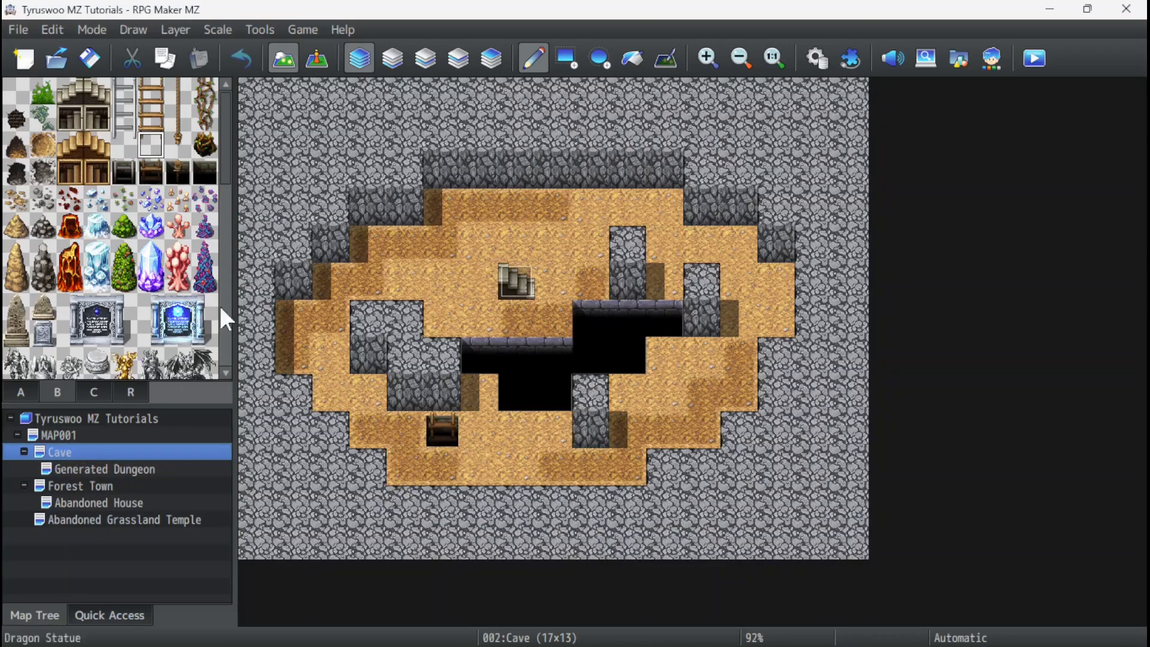
{"action": "left_click", "coordinate": [318, 59]}
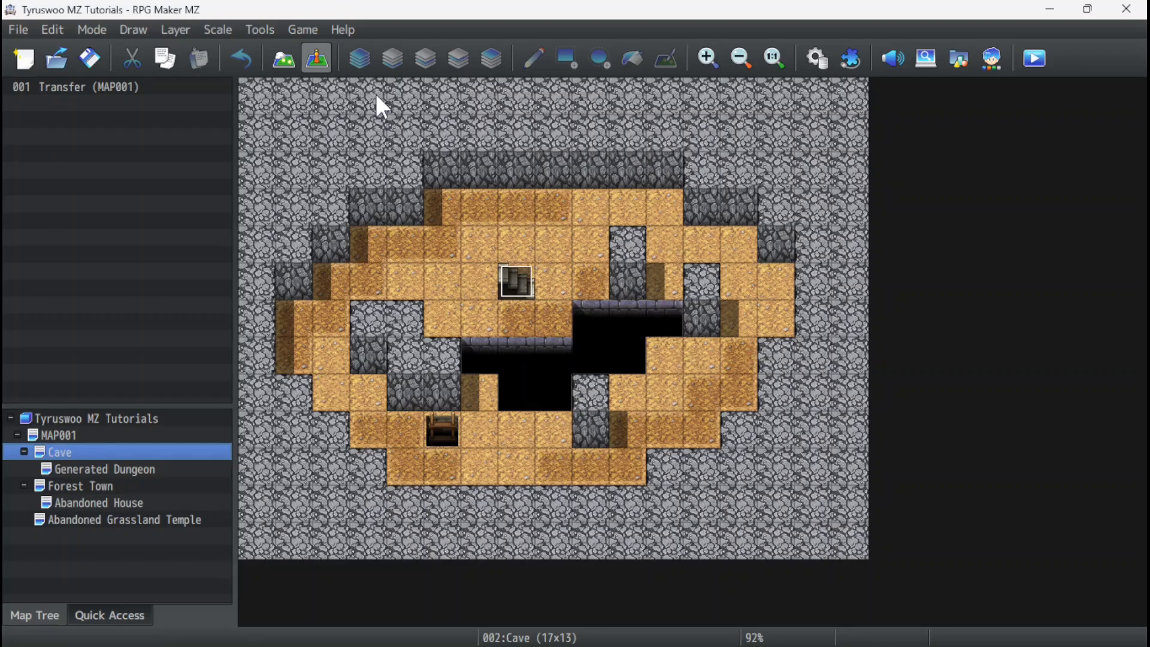
{"action": "double_click", "coordinate": [590, 317]}
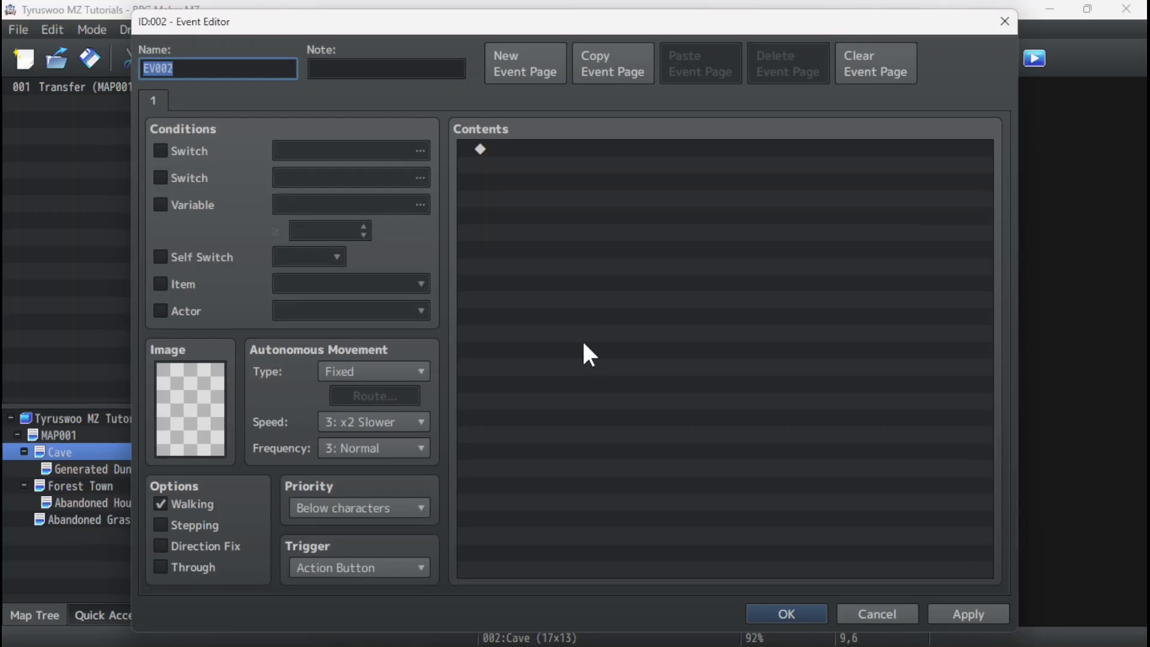
{"action": "type", "text": "Pit"}
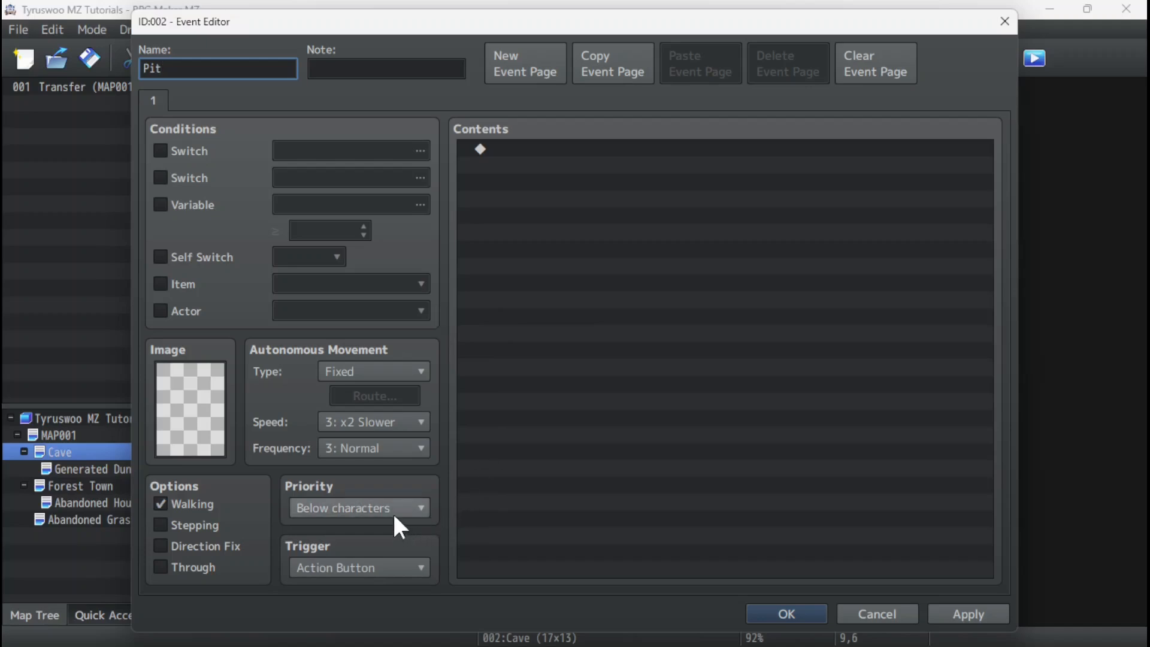
Set the Pit event's trigger to Player Touch and turn off its Walking option.
{"action": "left_click", "coordinate": [368, 567]}
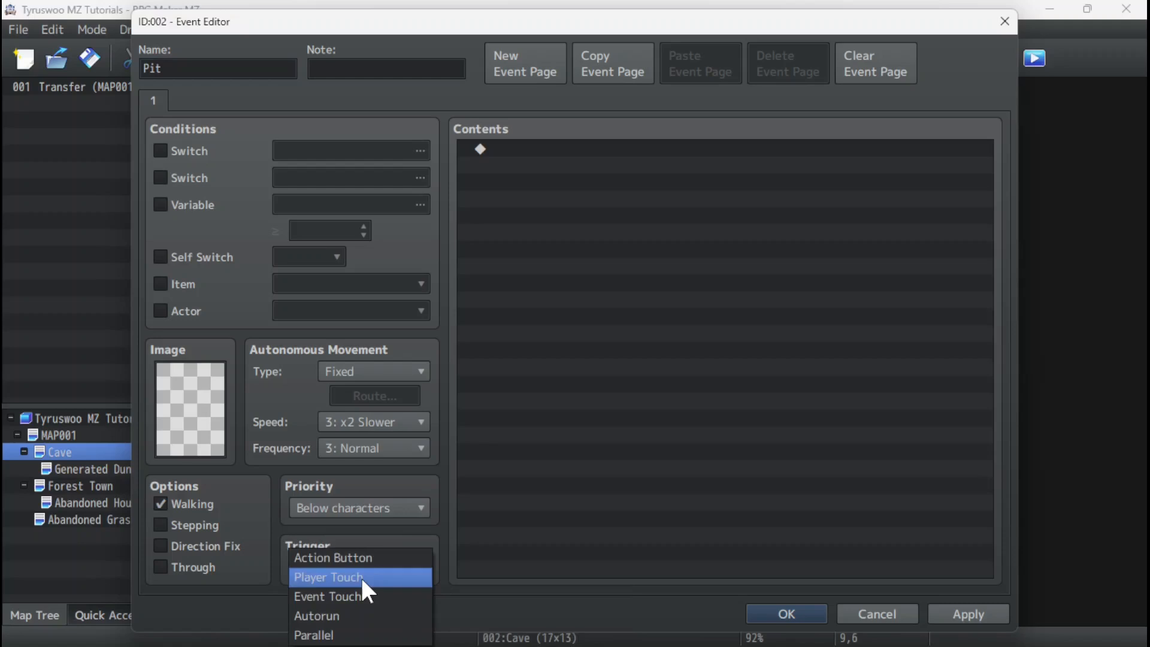
{"action": "left_click", "coordinate": [363, 580]}
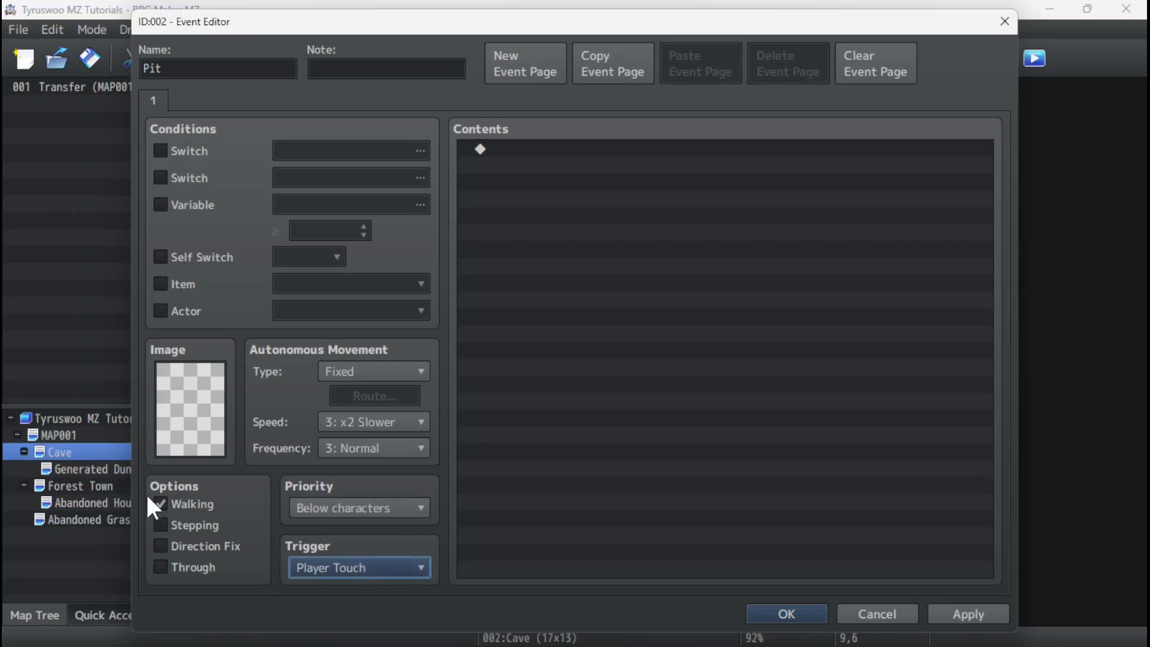
{"action": "left_click", "coordinate": [159, 503]}
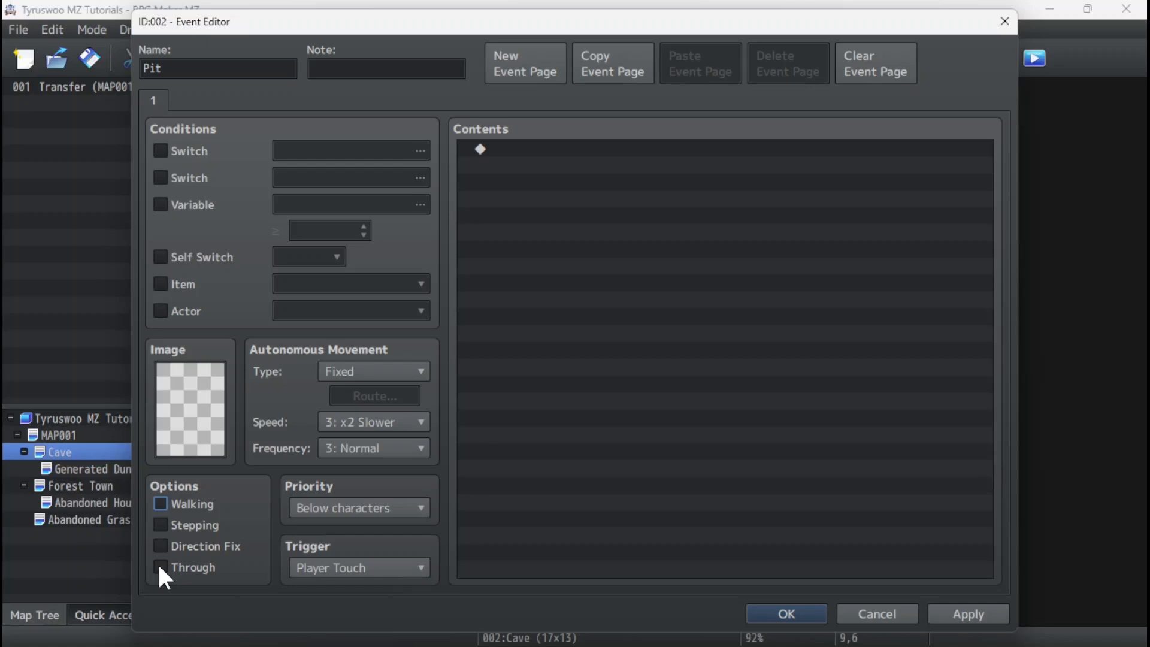
{"action": "mouse_move", "coordinate": [159, 568]}
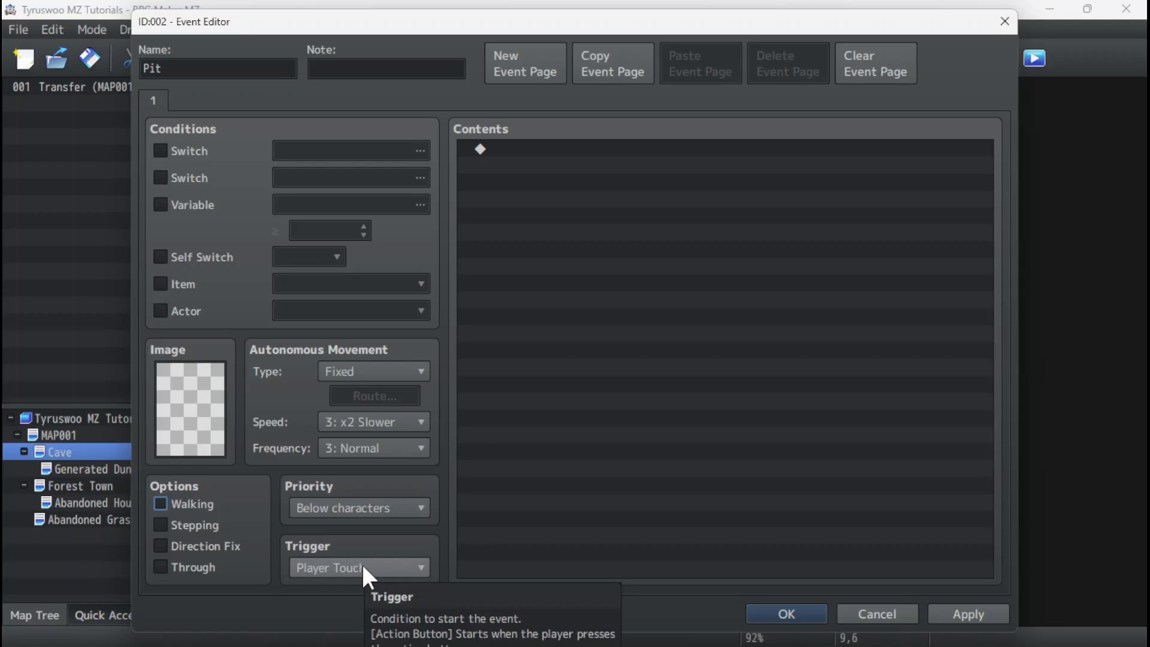
Start a Play SE command in the Pit event, choose the Fall sound and preview it.
{"action": "double_click", "coordinate": [539, 148]}
{"action": "left_click", "coordinate": [544, 105]}
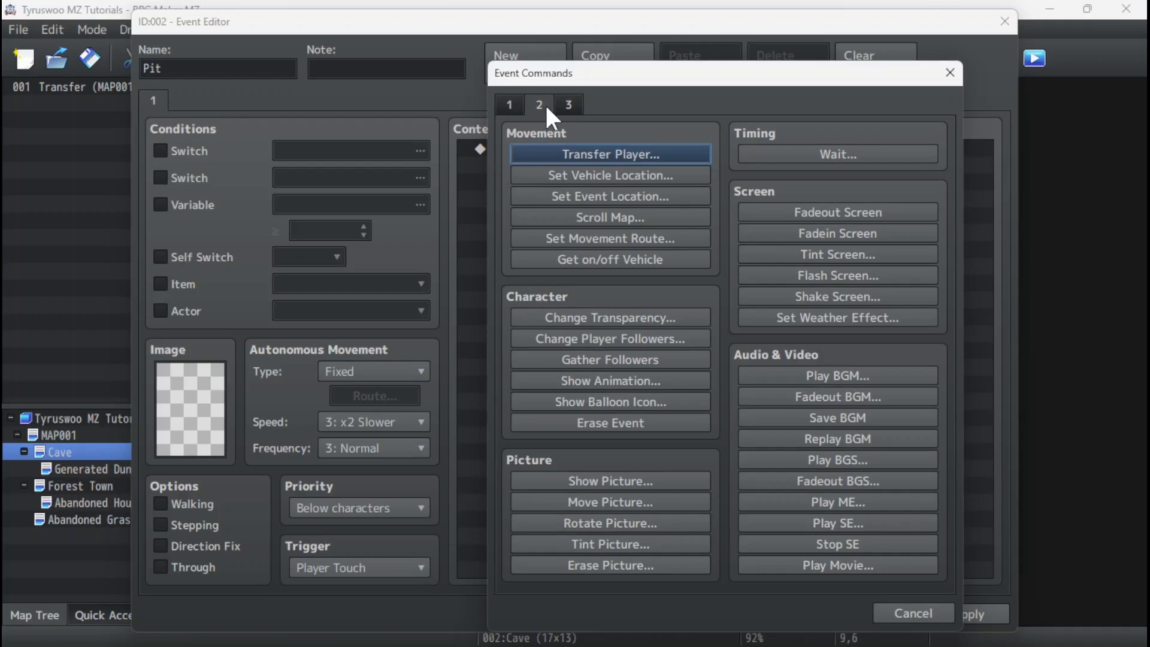
{"action": "left_click", "coordinate": [847, 524]}
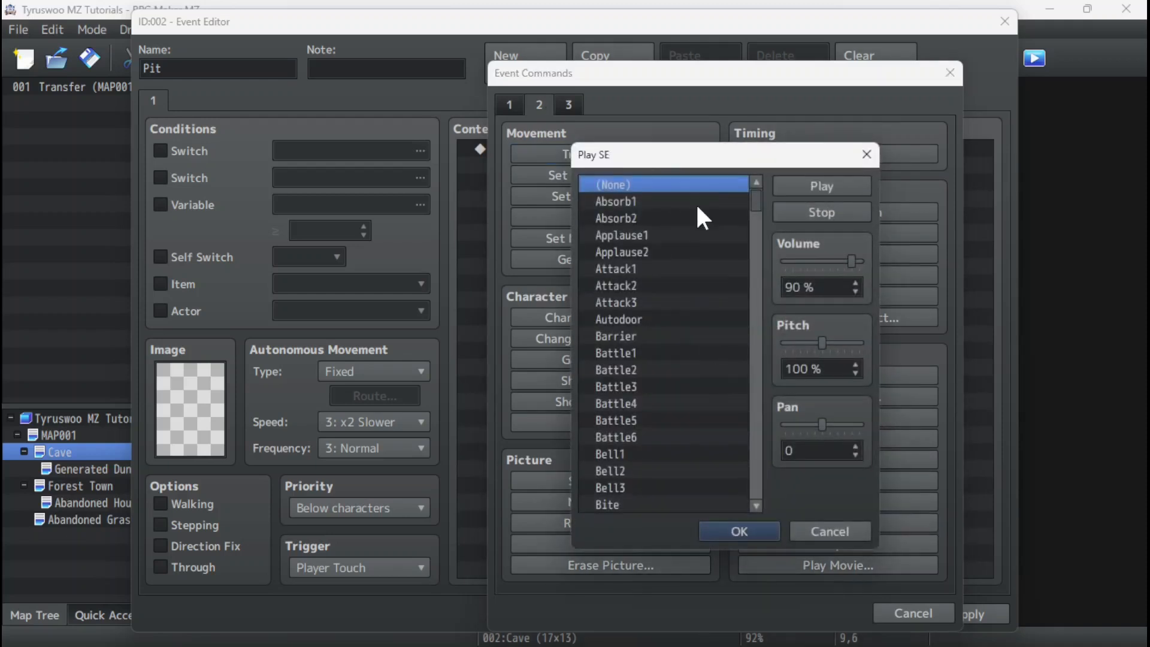
{"action": "left_click_drag", "start_coordinate": [756, 192], "coordinate": [760, 297]}
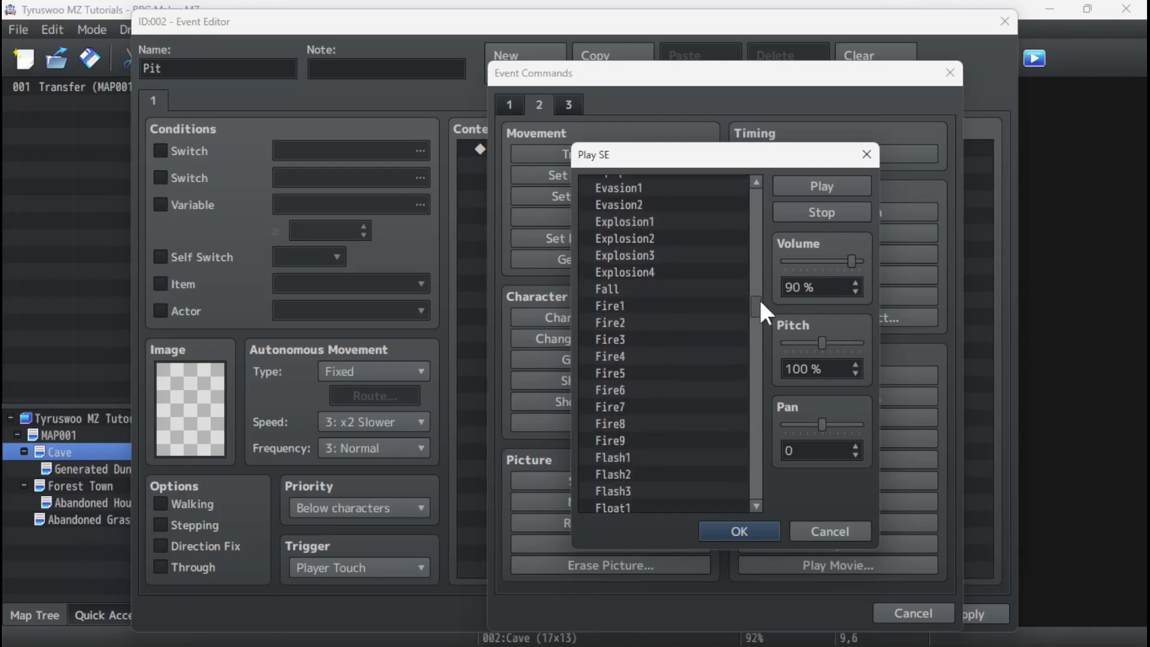
{"action": "left_click", "coordinate": [660, 289]}
{"action": "left_click", "coordinate": [808, 181]}
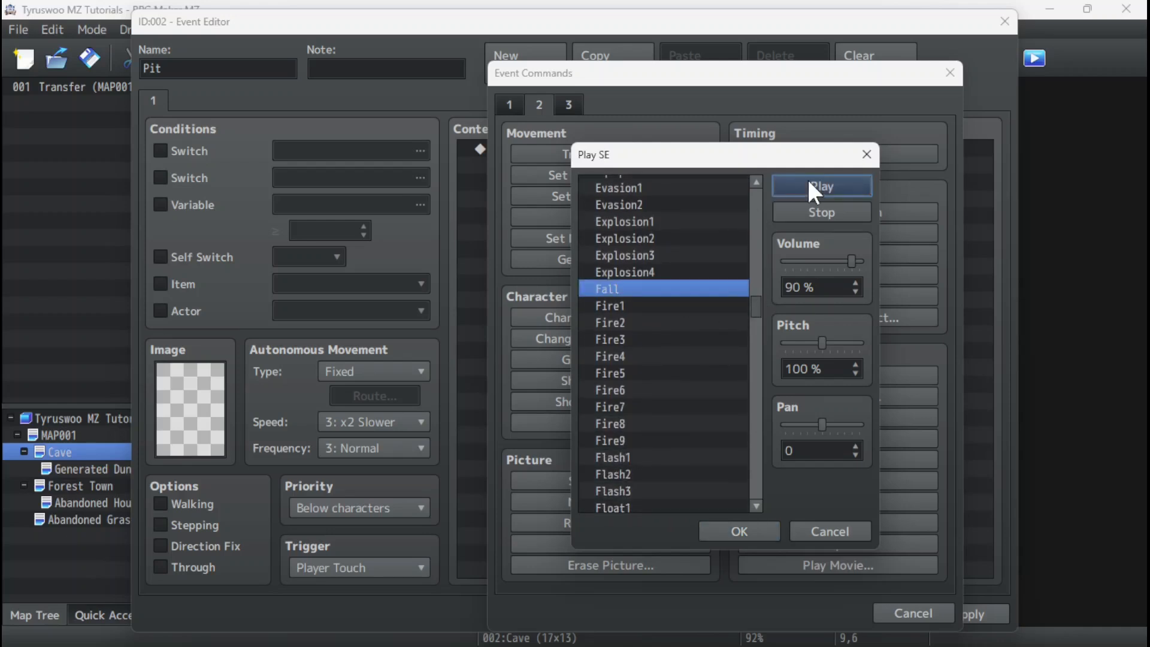
{"action": "left_click", "coordinate": [808, 186]}
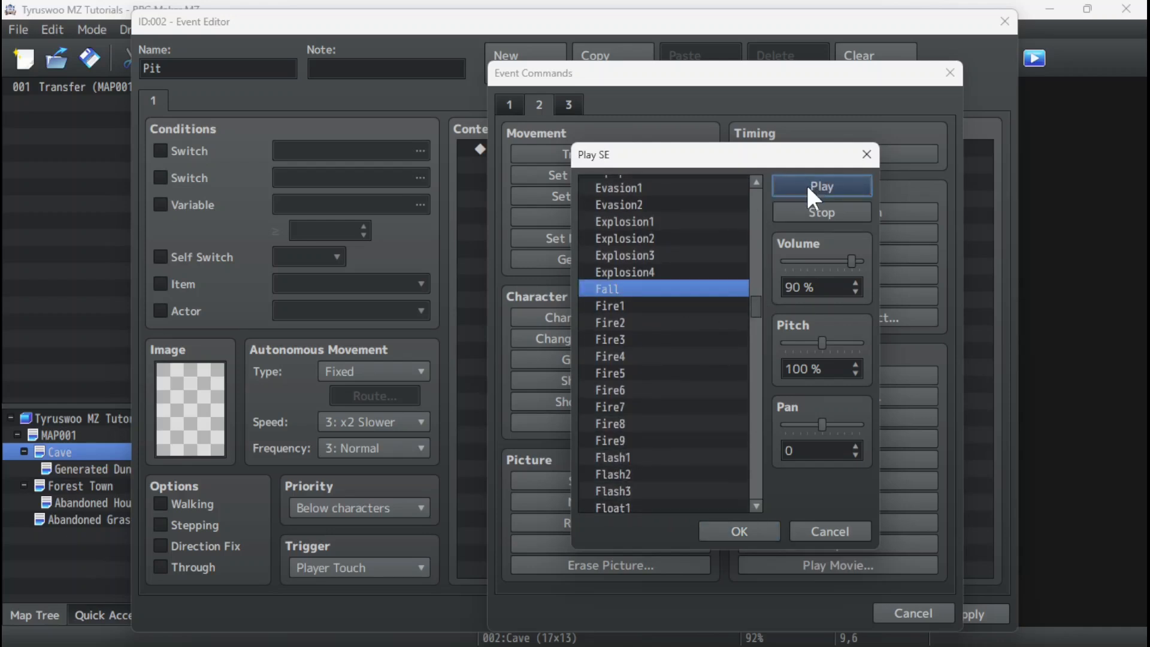
Compare the Fall sound at 50% and 100% pitch, then add it to the event with the pitch set to 70%.
{"action": "left_click", "coordinate": [821, 342]}
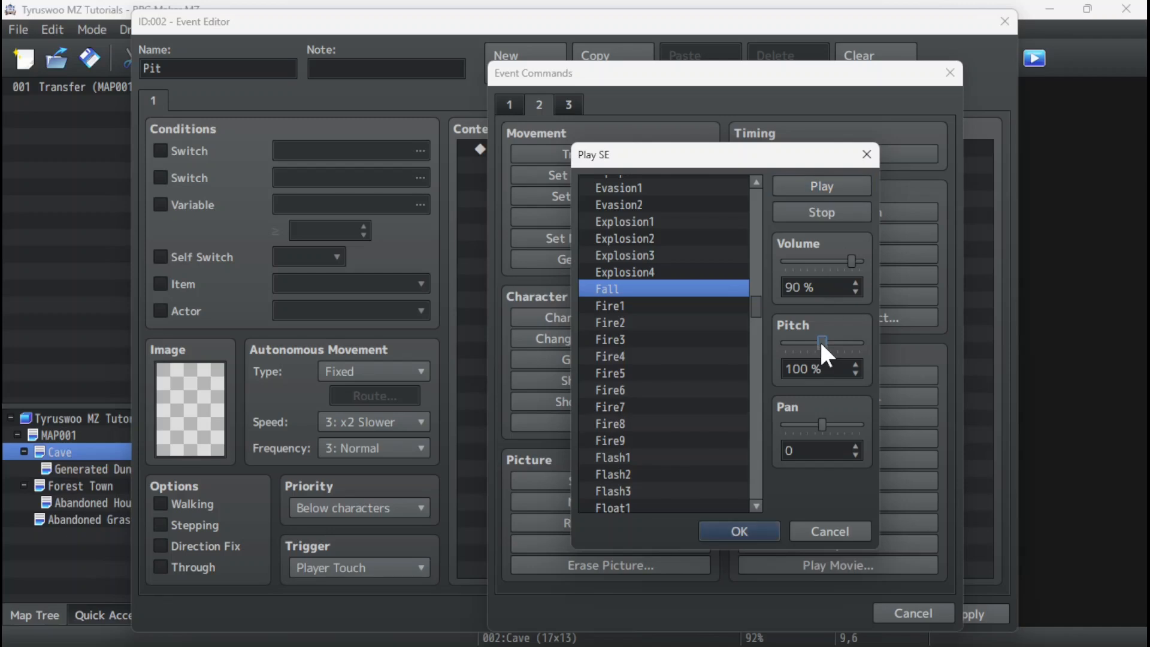
{"action": "left_click", "coordinate": [809, 190]}
{"action": "left_click", "coordinate": [786, 341]}
{"action": "left_click", "coordinate": [824, 186]}
{"action": "left_click_drag", "start_coordinate": [823, 342], "coordinate": [775, 339]}
{"action": "left_click_drag", "start_coordinate": [804, 338], "coordinate": [799, 340]}
{"action": "left_click", "coordinate": [740, 531]}
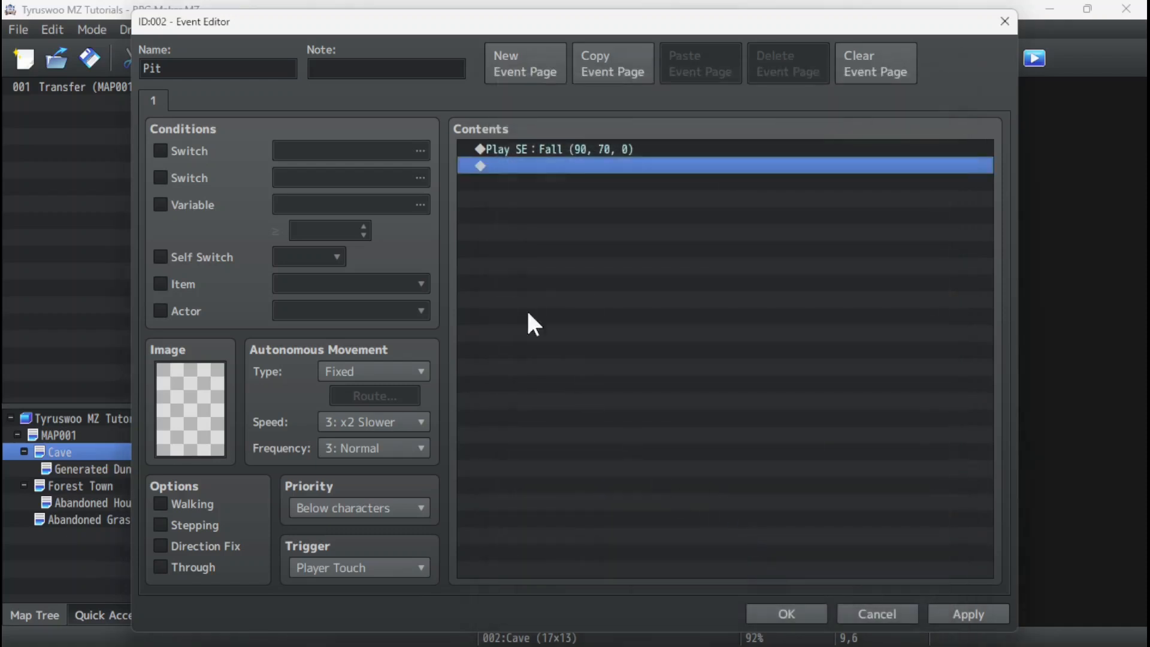
Add a Transfer Player command after the sound, with Generated Dungeon cell 28,21 beside the ladder as its destination.
{"action": "right_click", "coordinate": [505, 159]}
{"action": "left_click", "coordinate": [534, 169]}
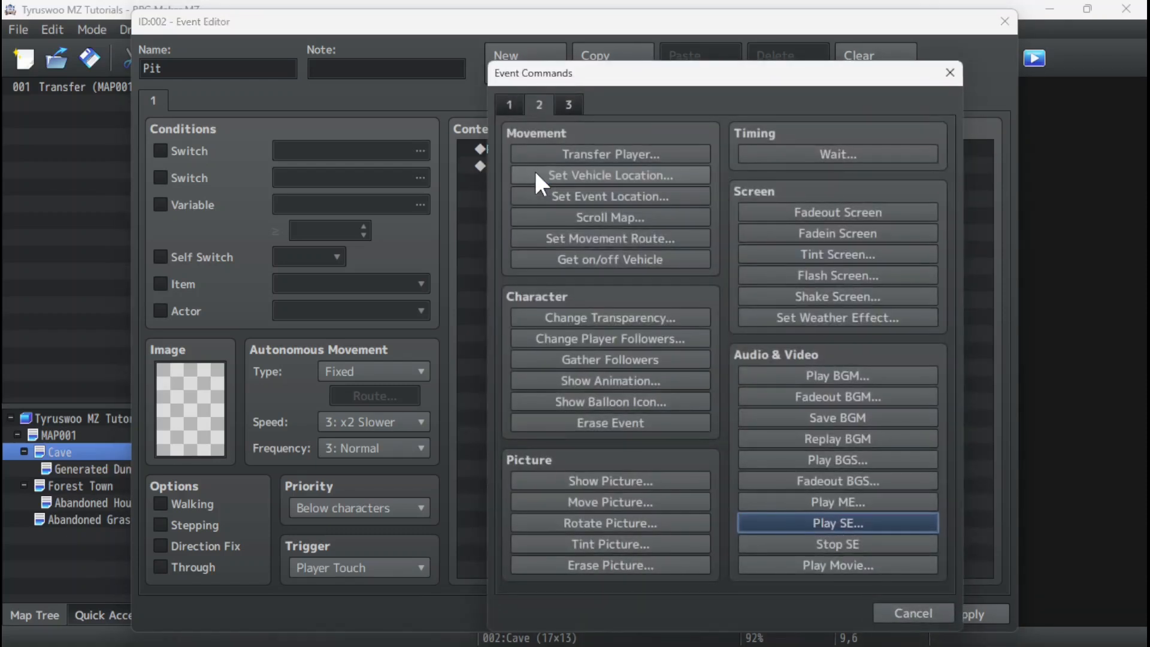
{"action": "left_click", "coordinate": [562, 155]}
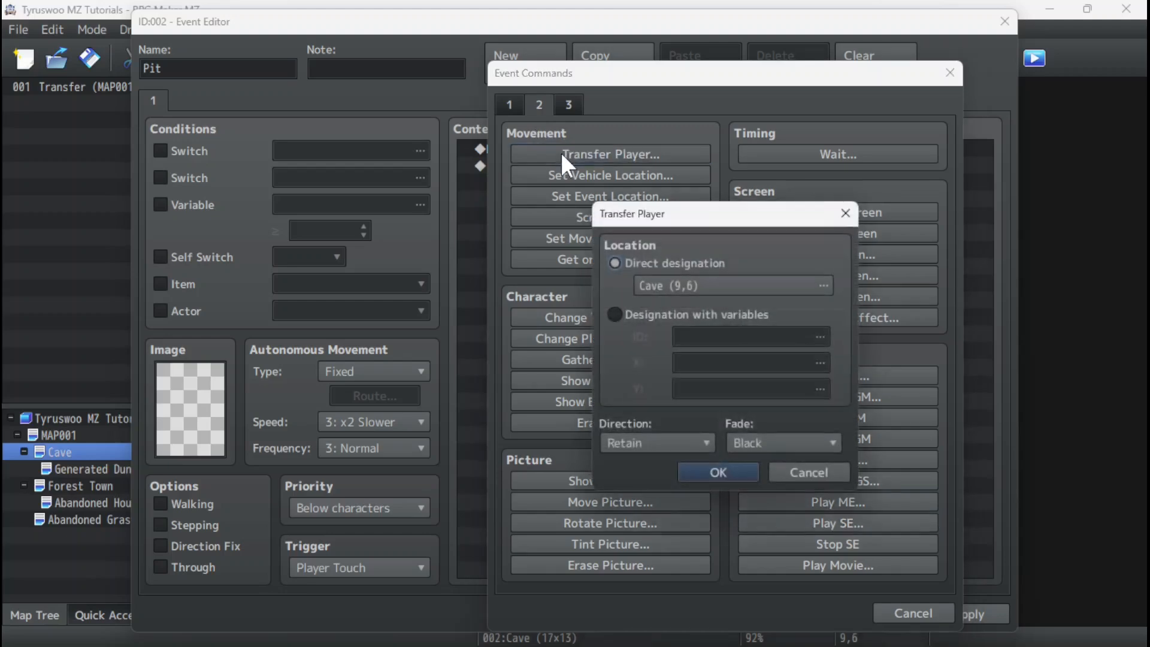
{"action": "left_click", "coordinate": [748, 281]}
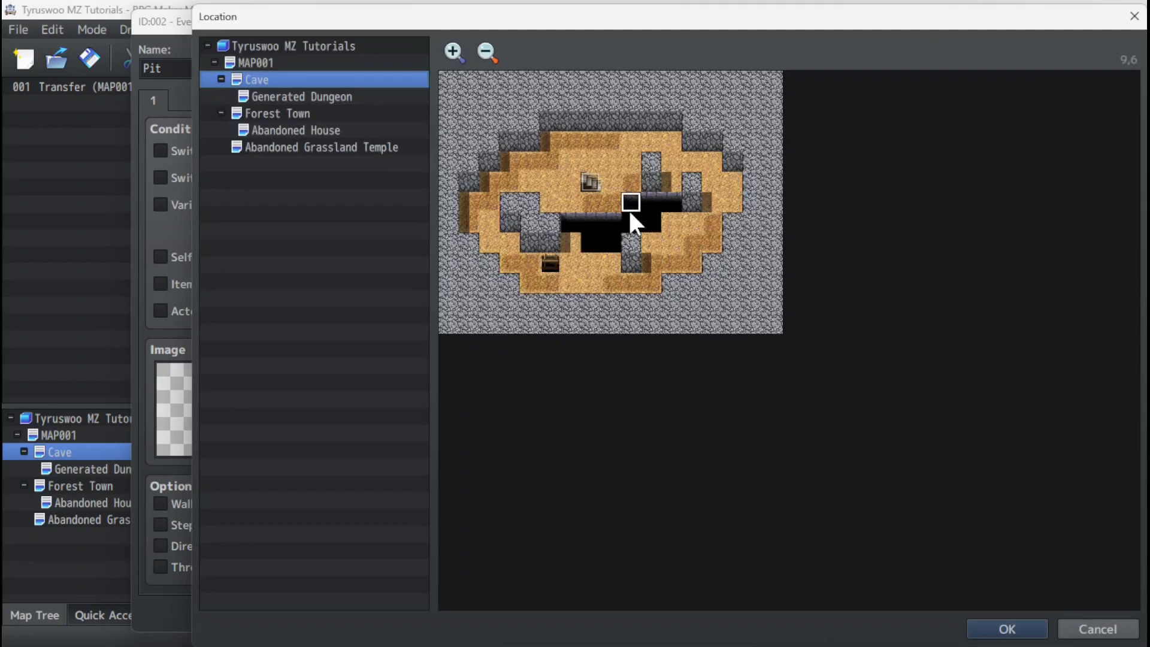
{"action": "left_click", "coordinate": [273, 95]}
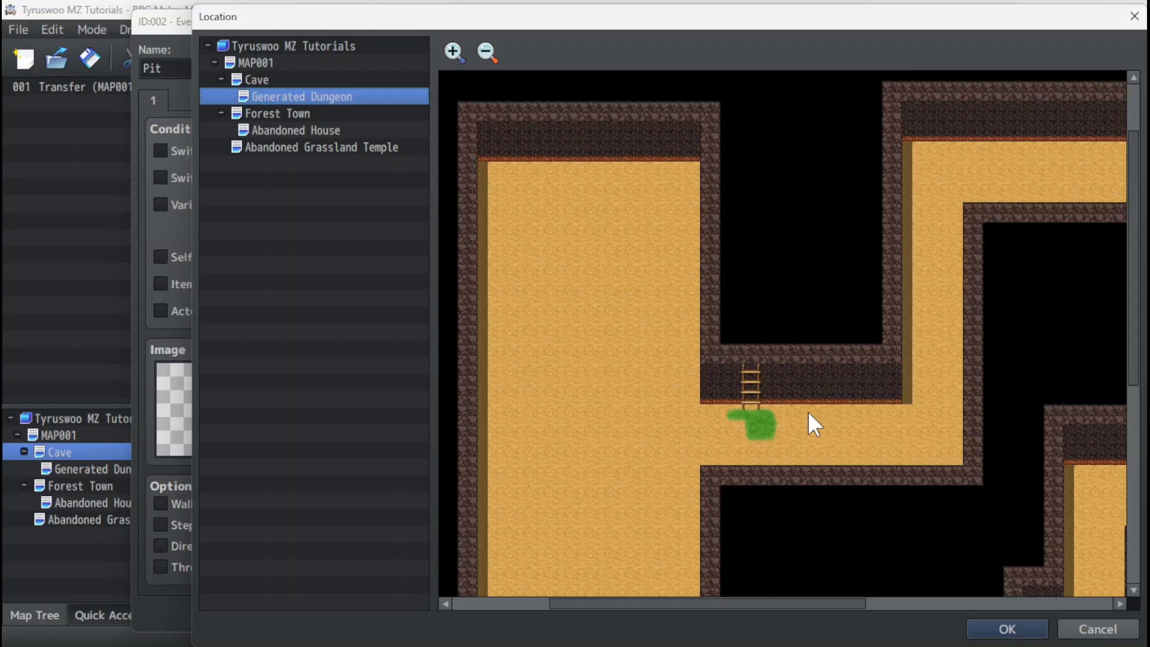
{"action": "left_click", "coordinate": [264, 78]}
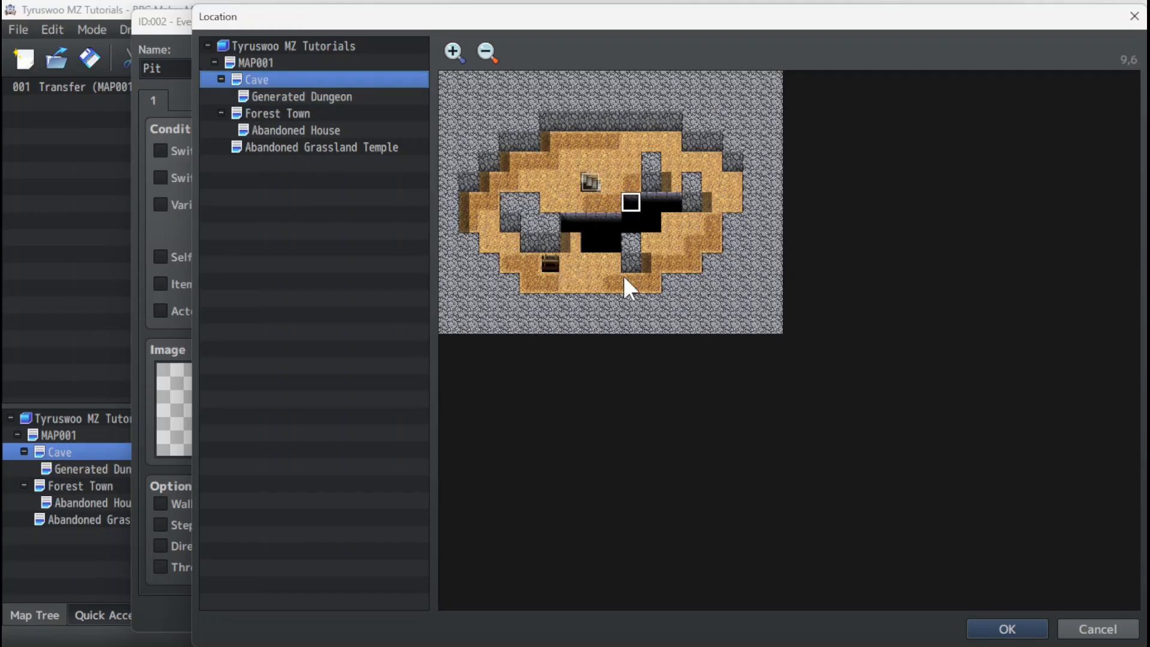
{"action": "left_click", "coordinate": [283, 97]}
{"action": "left_click", "coordinate": [815, 413]}
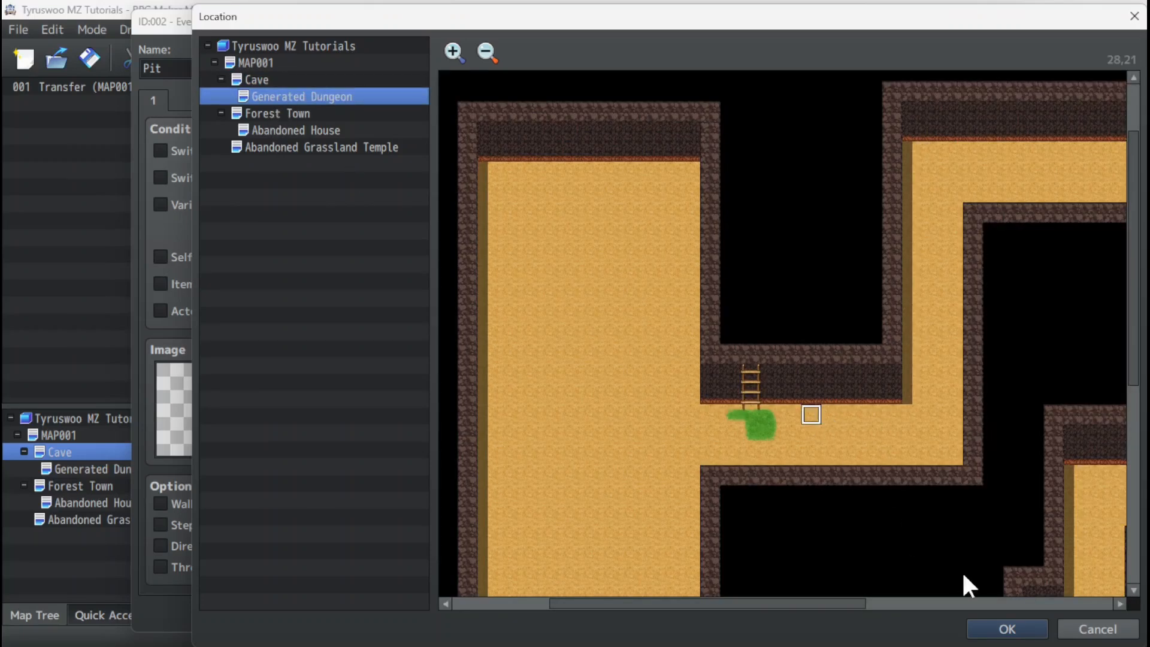
{"action": "left_click", "coordinate": [1009, 630]}
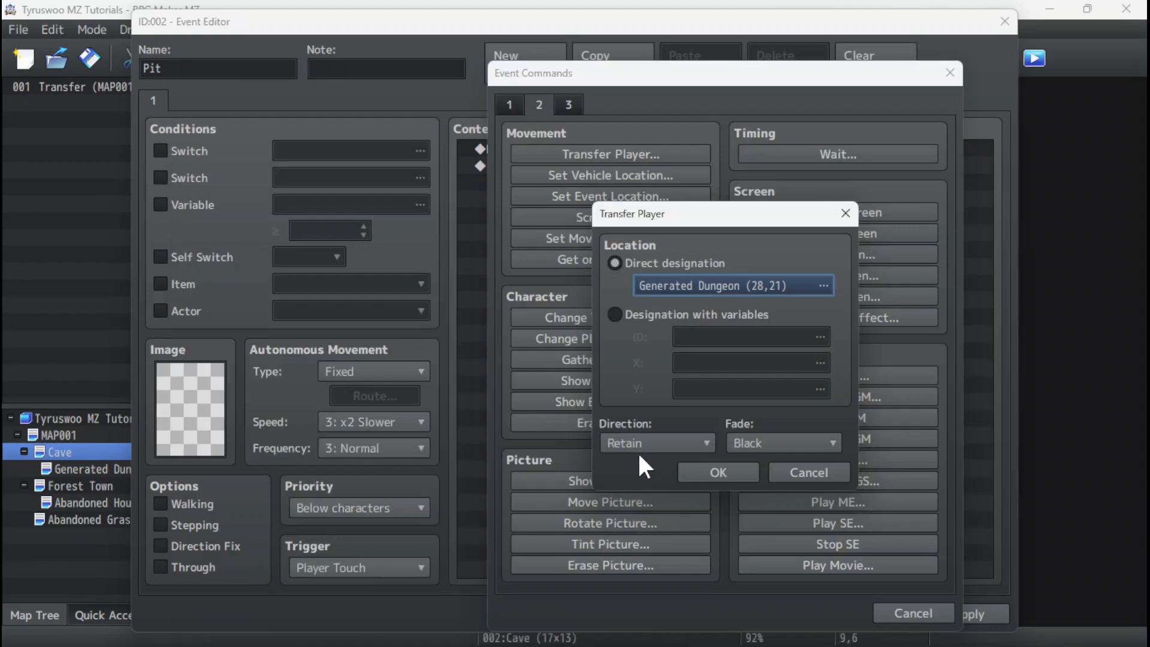
Set the transfer's direction to Down, keep the Black fade, and save the Pit event.
{"action": "left_click", "coordinate": [668, 443]}
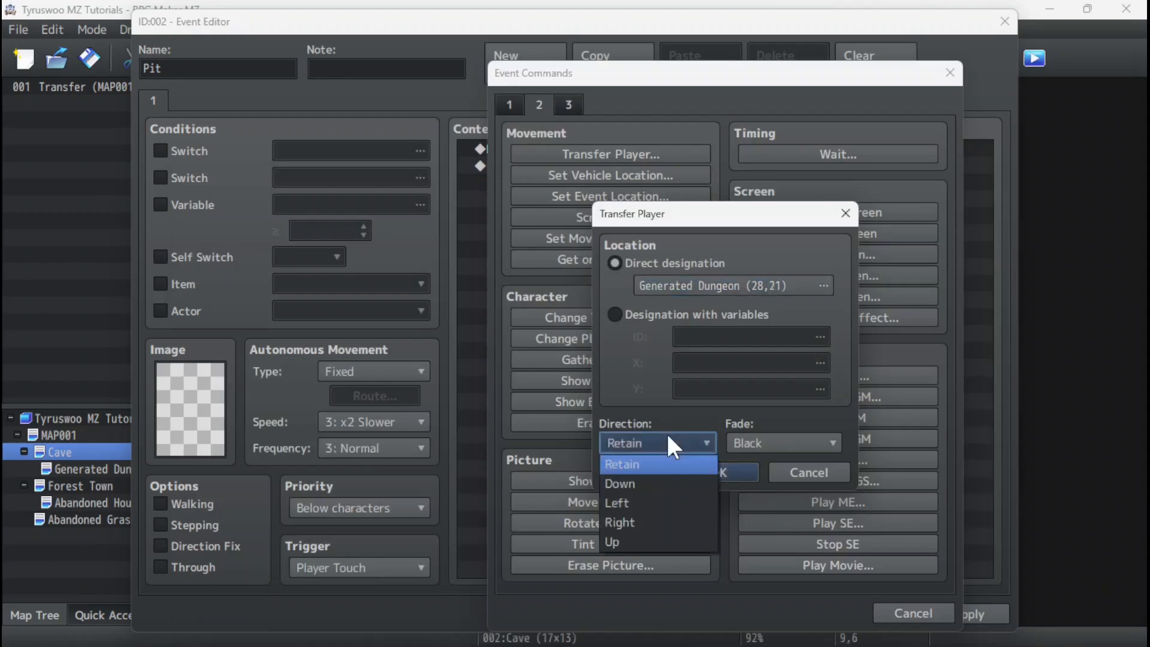
{"action": "left_click", "coordinate": [659, 483]}
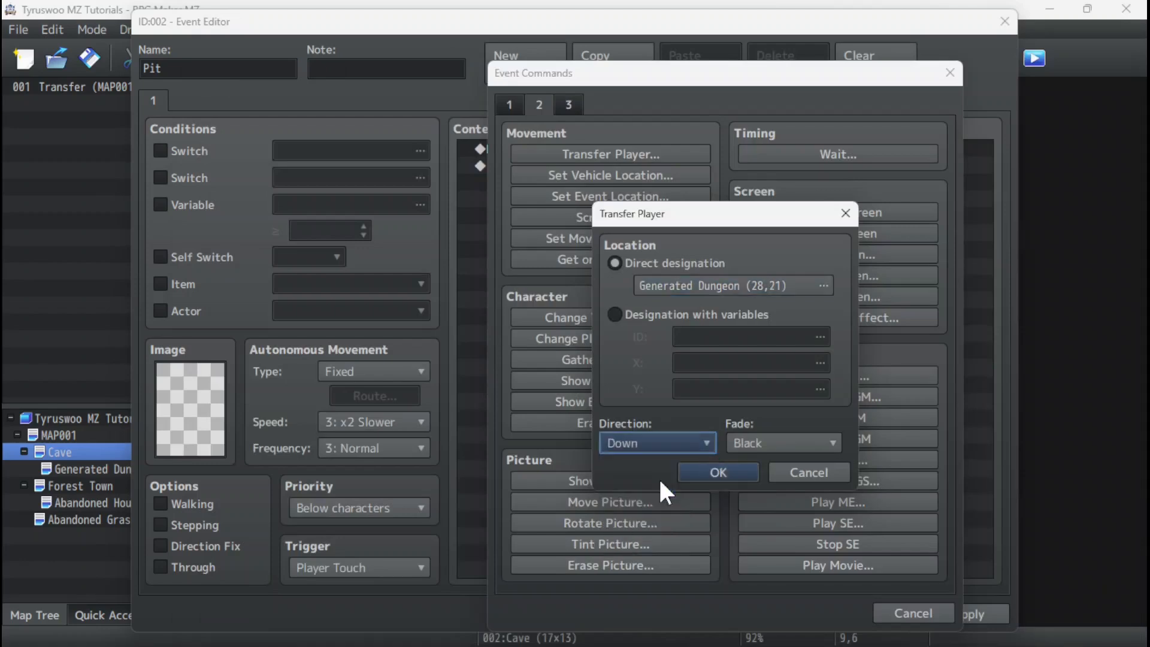
{"action": "left_click", "coordinate": [780, 450]}
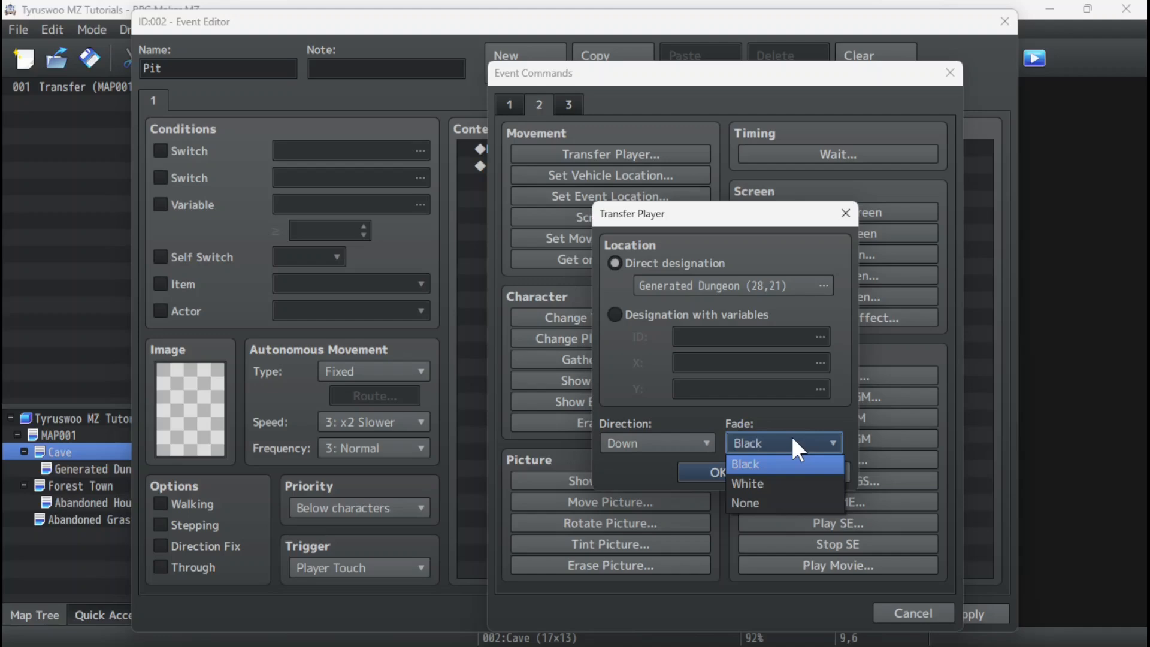
{"action": "left_click", "coordinate": [793, 443]}
{"action": "left_click", "coordinate": [769, 442]}
{"action": "left_click", "coordinate": [768, 442]}
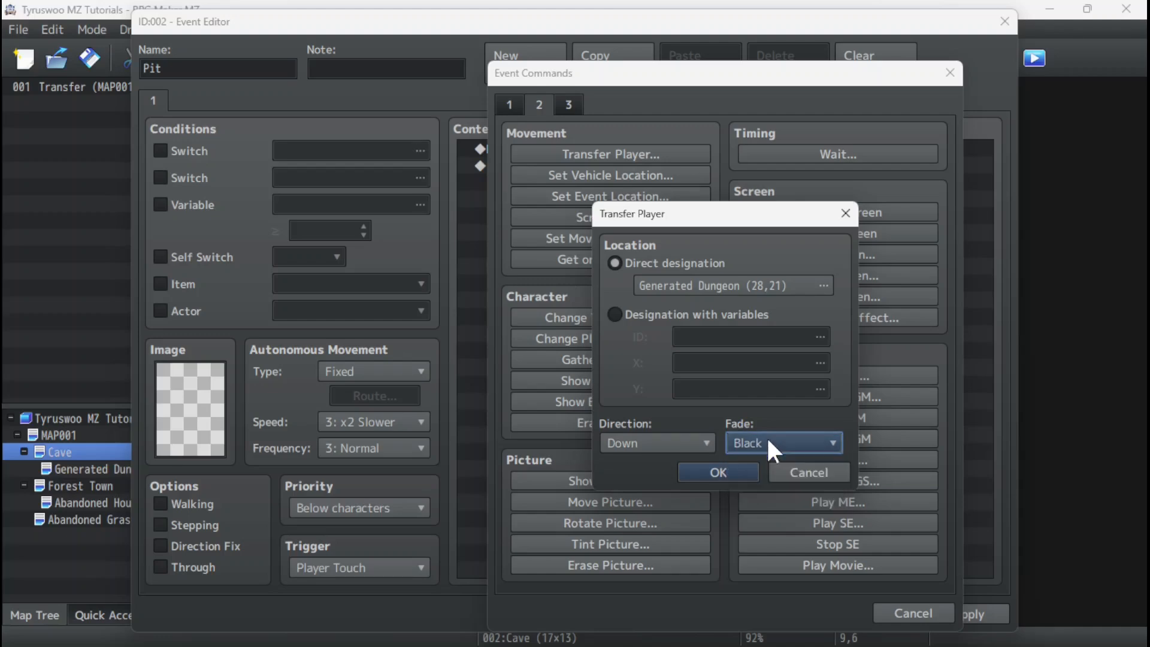
{"action": "left_click", "coordinate": [708, 472]}
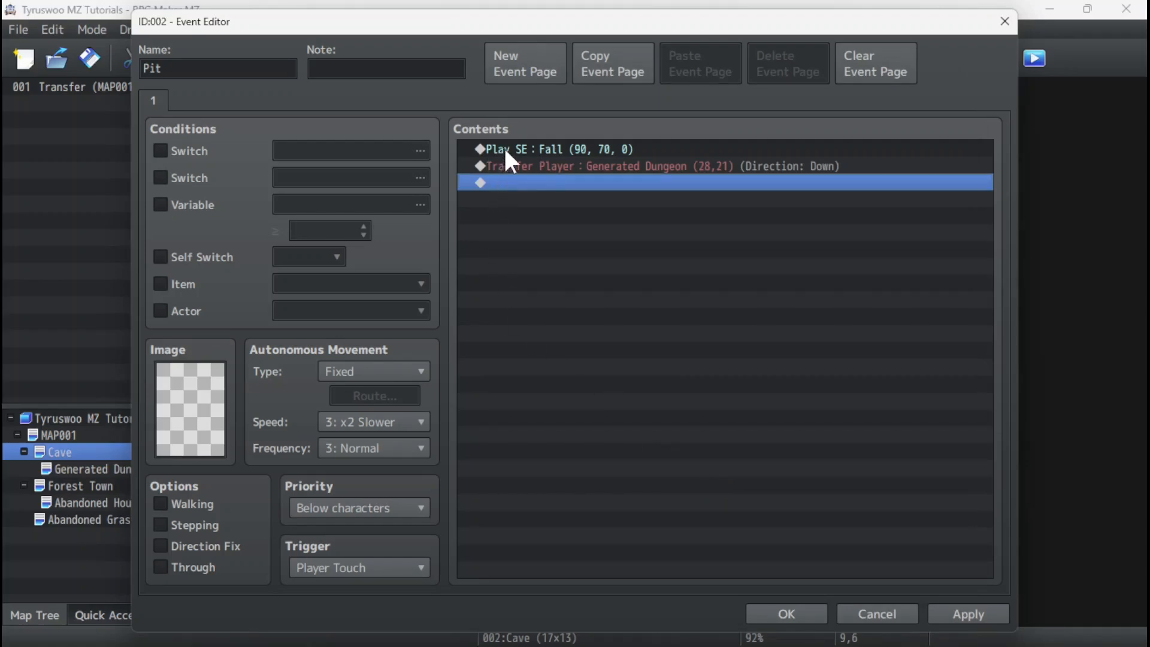
{"action": "left_click", "coordinate": [795, 607]}
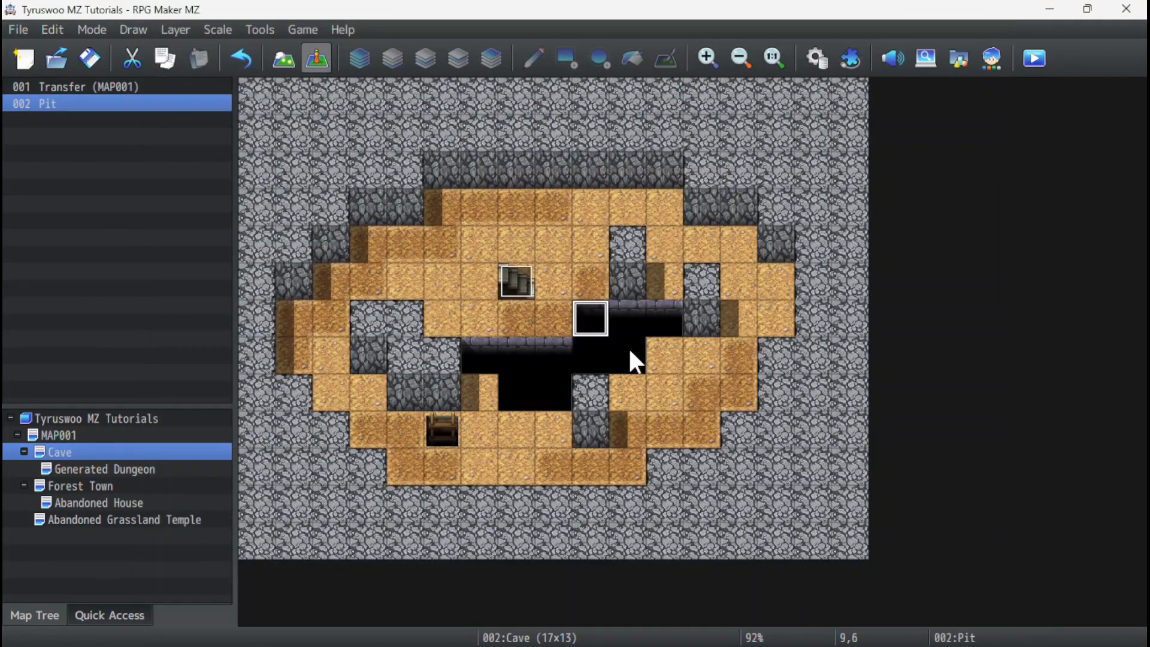
Copy the Pit event to pit cells 10,6, 11,6, 10,7, 8,7, 7,7, 6,7, 7,8 and 8,8, leaving the enclosed cell 9,7 empty.
{"action": "left_click", "coordinate": [628, 316]}
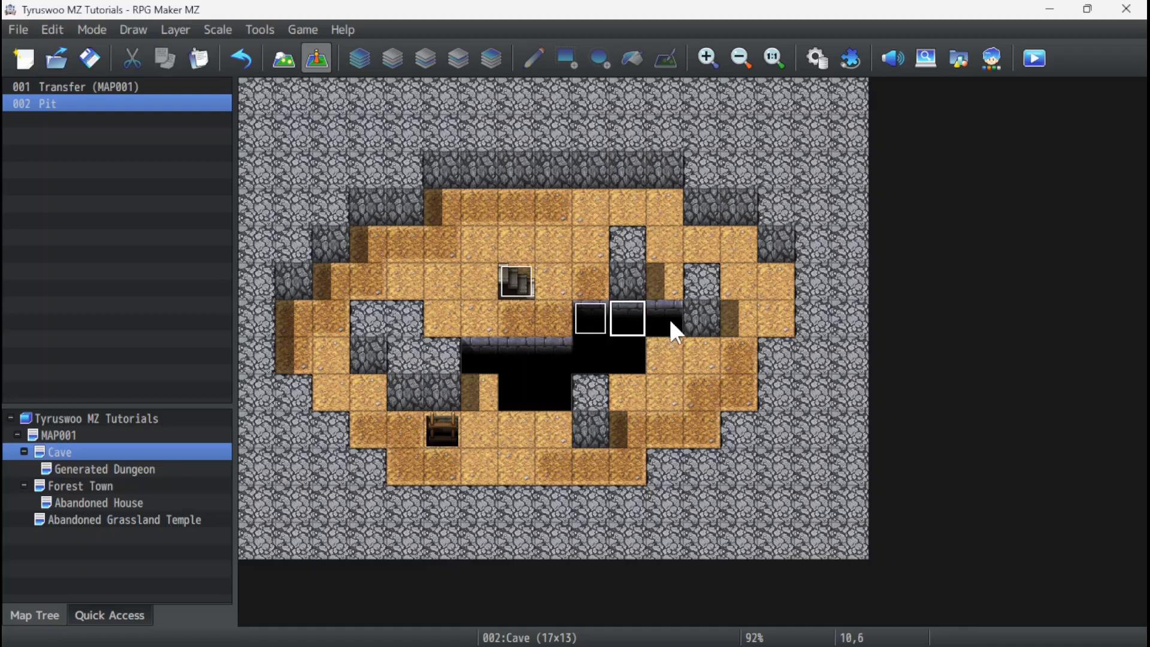
{"action": "key", "text": "ctrl+v"}
{"action": "left_click", "coordinate": [665, 318]}
{"action": "key", "text": "ctrl+v"}
{"action": "left_click", "coordinate": [629, 356]}
{"action": "key", "text": "ctrl+v"}
{"action": "left_click", "coordinate": [555, 353]}
{"action": "key", "text": "ctrl+v"}
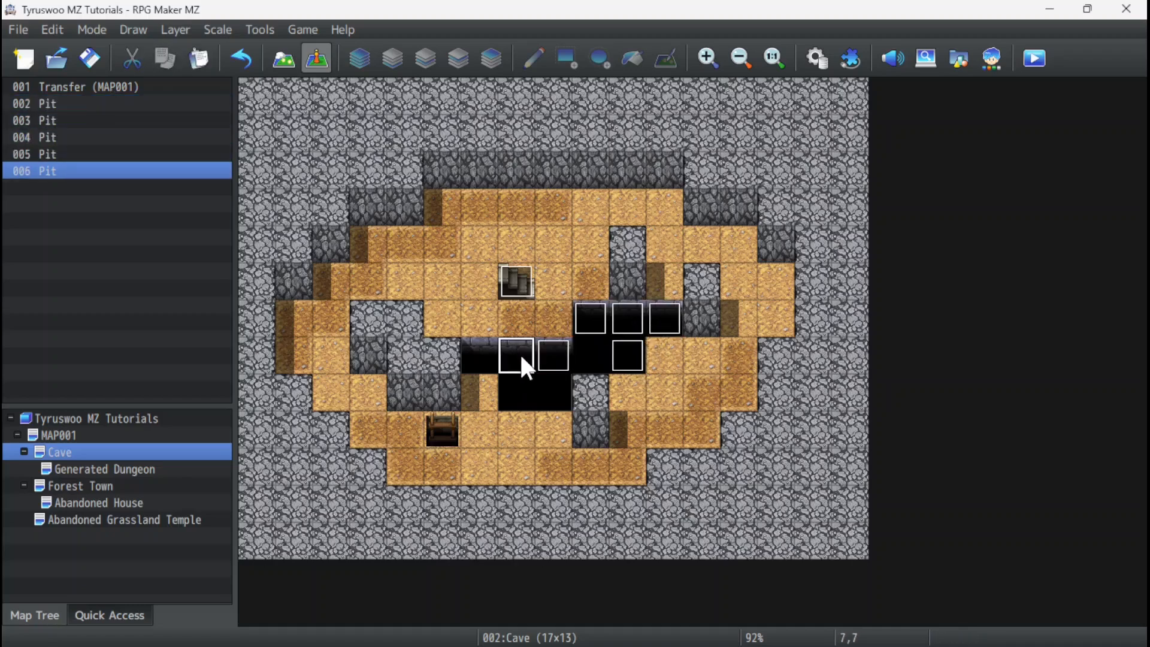
{"action": "left_click", "coordinate": [519, 353]}
{"action": "key", "text": "ctrl+v"}
{"action": "left_click", "coordinate": [478, 356]}
{"action": "key", "text": "ctrl+v"}
{"action": "left_click", "coordinate": [516, 391]}
{"action": "key", "text": "ctrl+v"}
{"action": "left_click", "coordinate": [554, 392]}
{"action": "key", "text": "ctrl+v"}
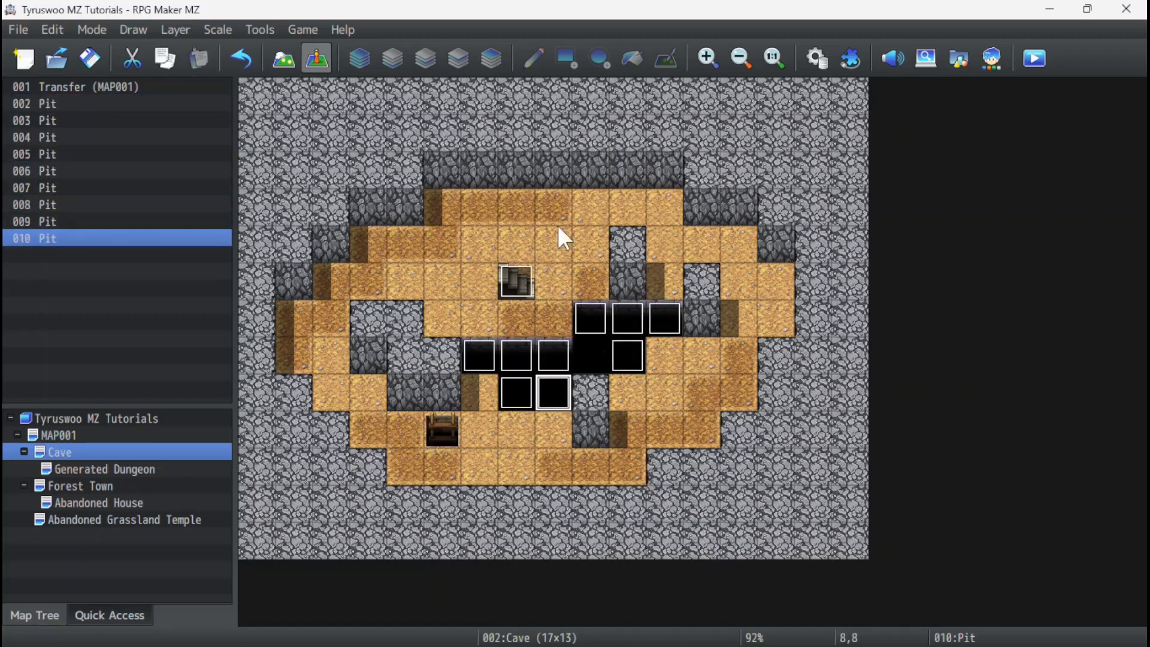
{"action": "left_click", "coordinate": [589, 355]}
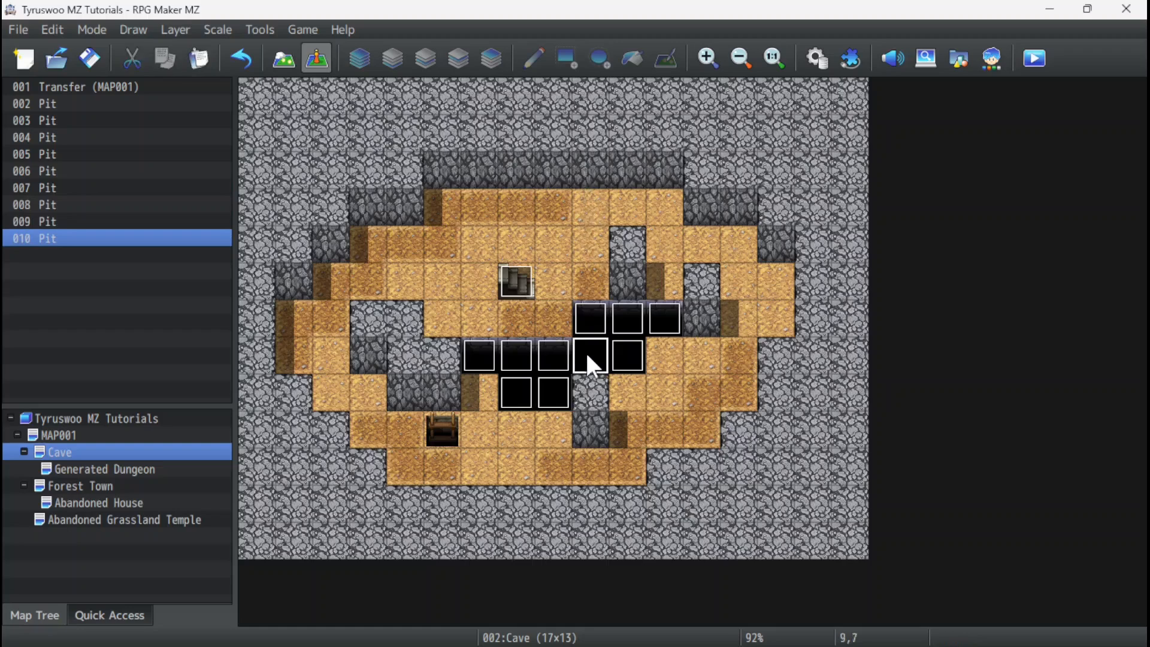
{"action": "left_click", "coordinate": [539, 214]}
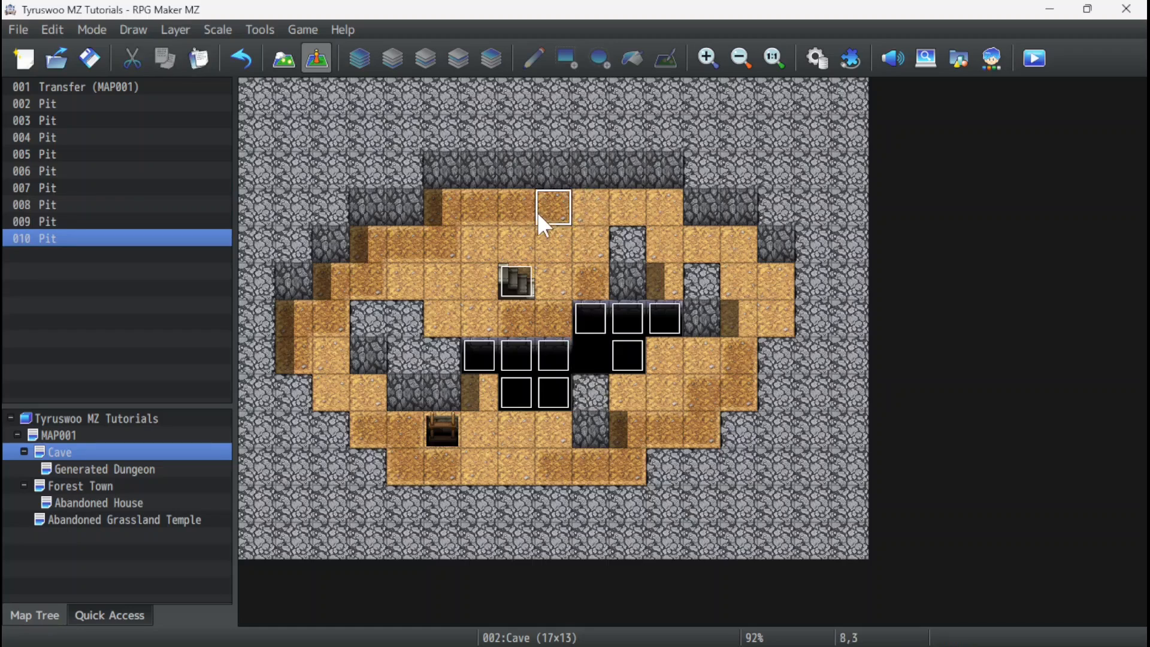
Create a quick Transfer event on the Cave's ladder hole at 5,9, leading to Generated Dungeon cell 25,21 with direction Down.
{"action": "left_click", "coordinate": [446, 440]}
{"action": "right_click", "coordinate": [438, 436]}
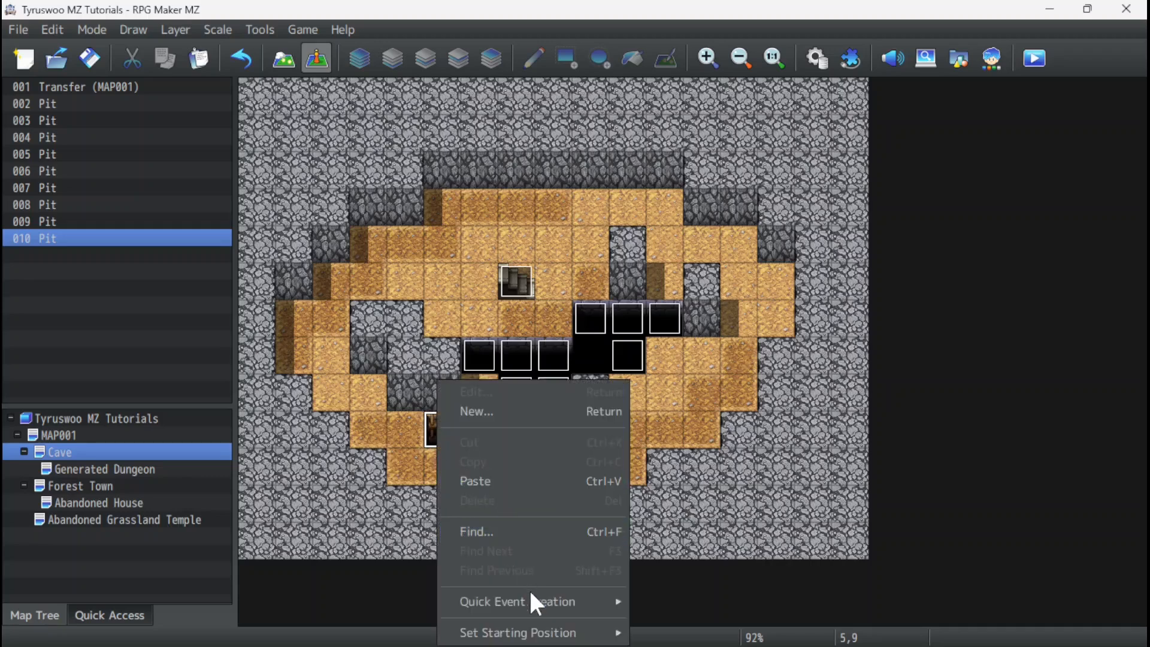
{"action": "mouse_move", "coordinate": [537, 602]}
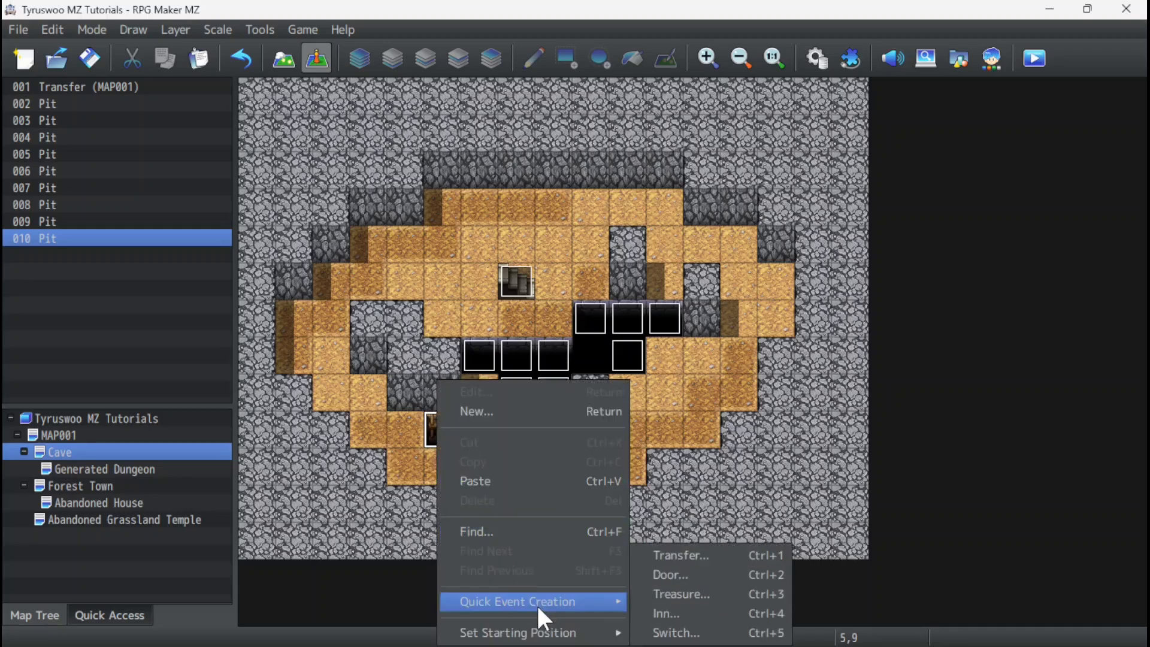
{"action": "left_click", "coordinate": [686, 556]}
{"action": "left_click", "coordinate": [545, 323]}
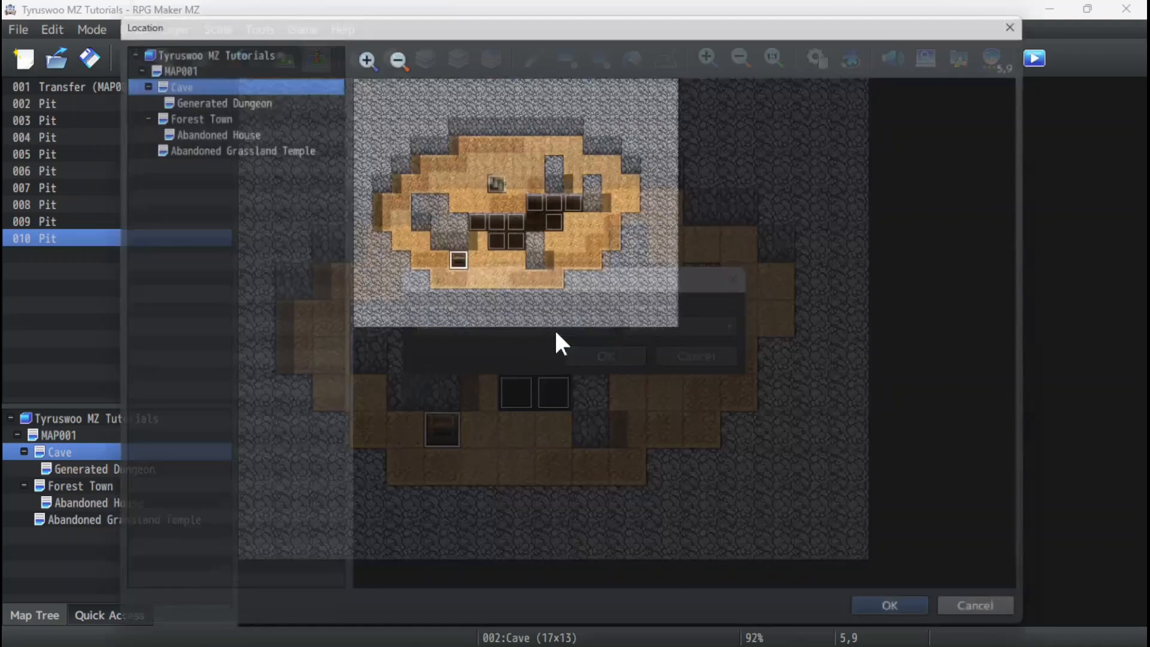
{"action": "left_click", "coordinate": [204, 92]}
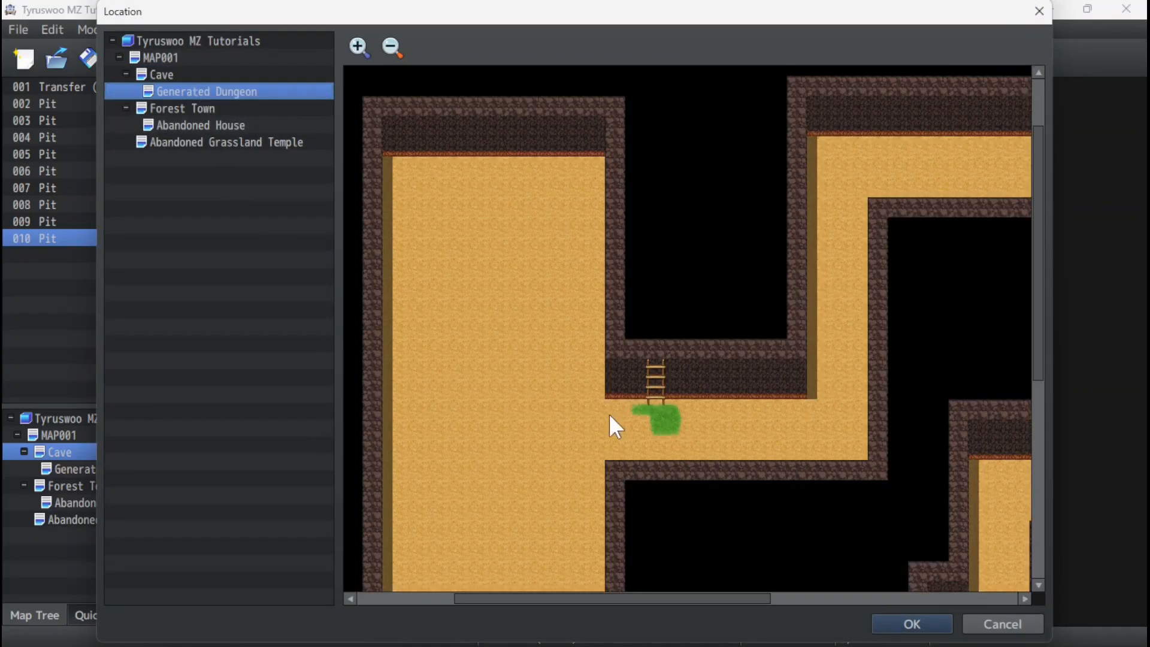
{"action": "left_click", "coordinate": [655, 410]}
{"action": "left_click", "coordinate": [912, 624]}
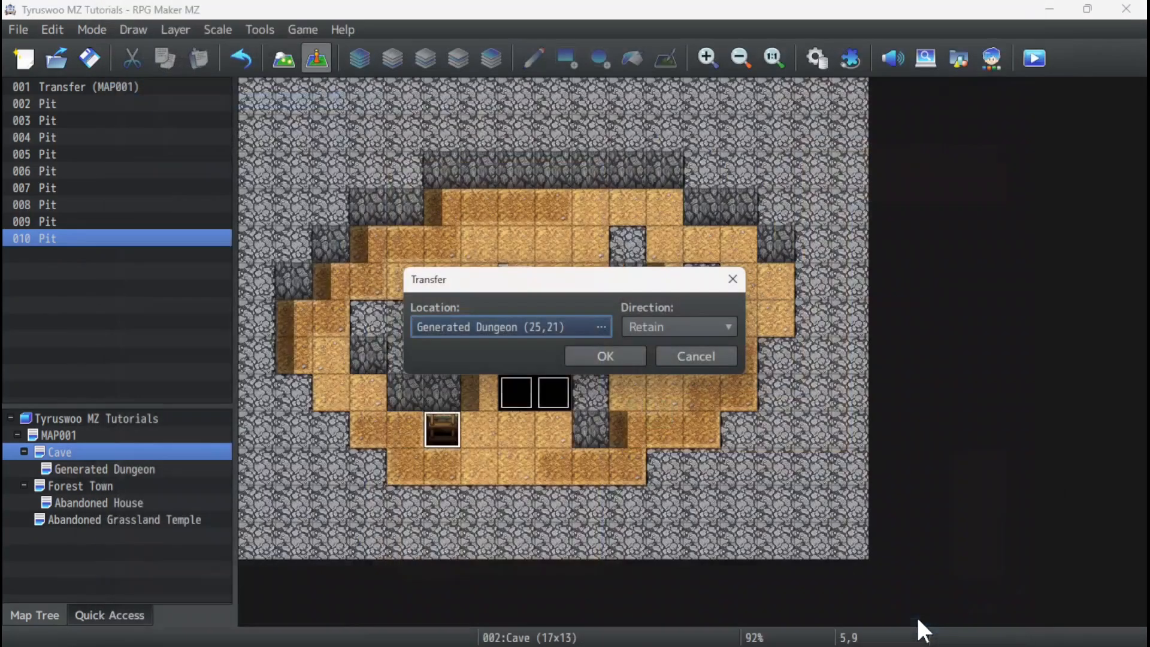
{"action": "left_click", "coordinate": [655, 324]}
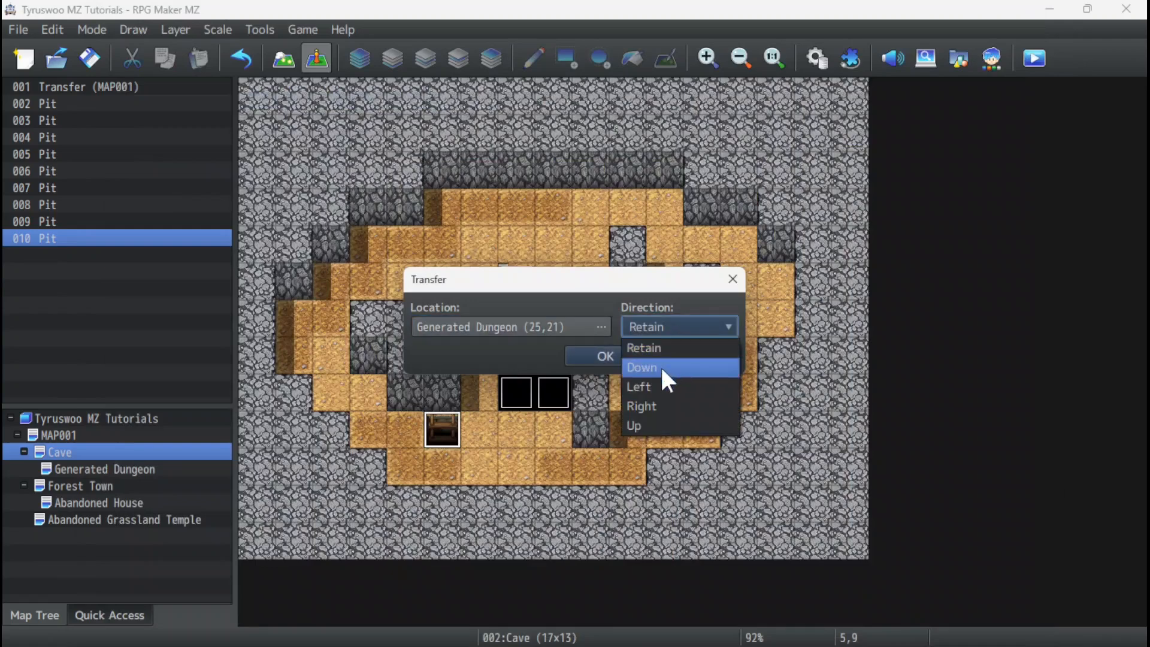
{"action": "left_click", "coordinate": [660, 365]}
{"action": "left_click", "coordinate": [587, 356]}
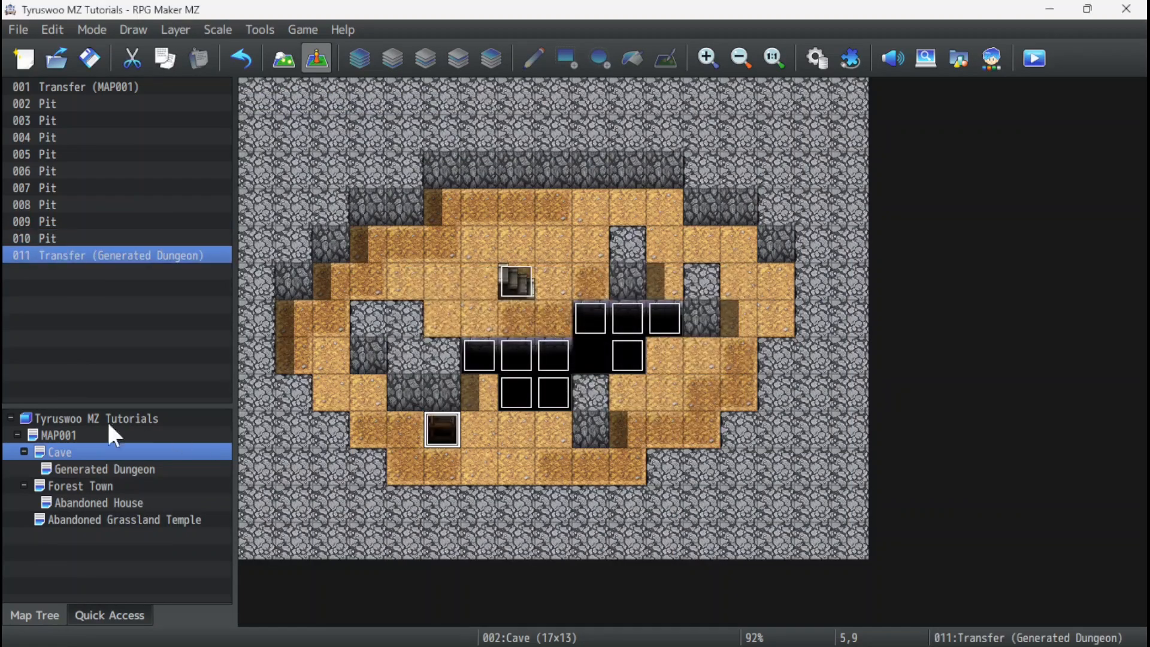
Start a quick Transfer event on the Generated Dungeon's ladder at cell 25,20.
{"action": "left_click", "coordinate": [95, 468]}
{"action": "left_click", "coordinate": [628, 494]}
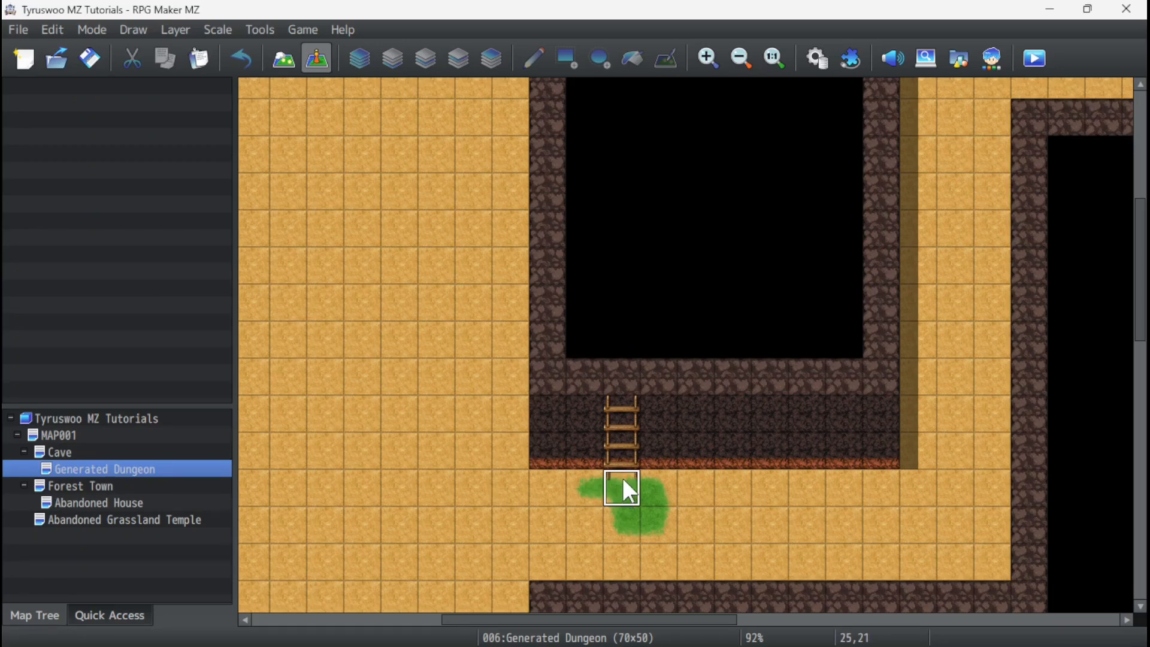
{"action": "right_click", "coordinate": [623, 491]}
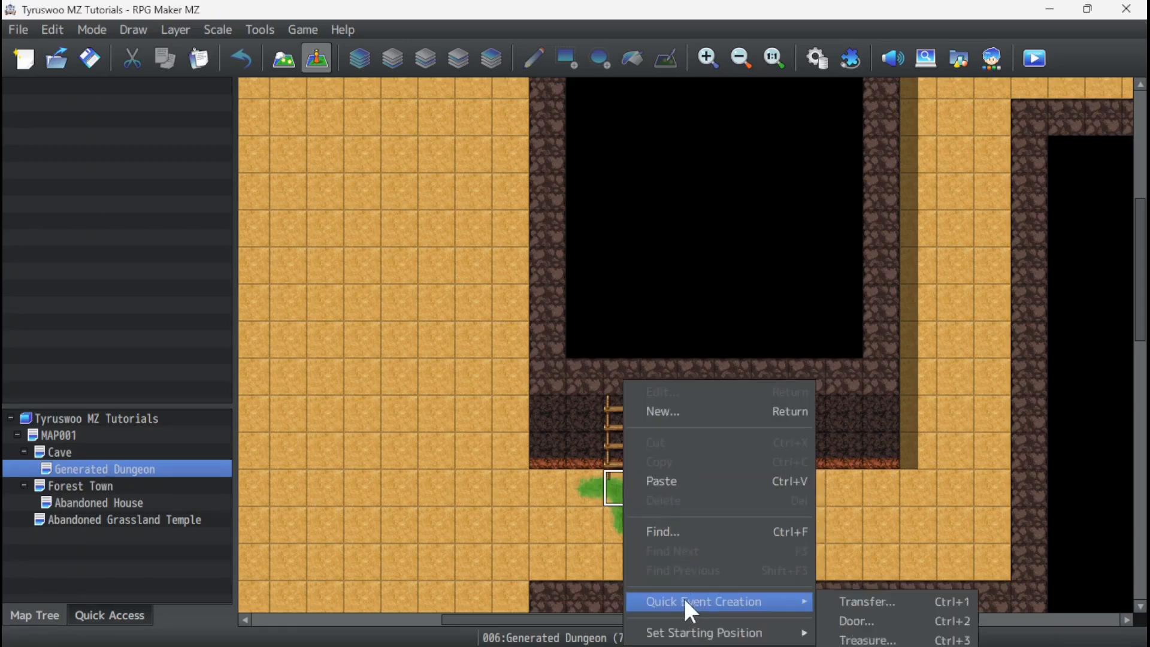
{"action": "left_click", "coordinate": [587, 483]}
{"action": "left_click", "coordinate": [620, 450]}
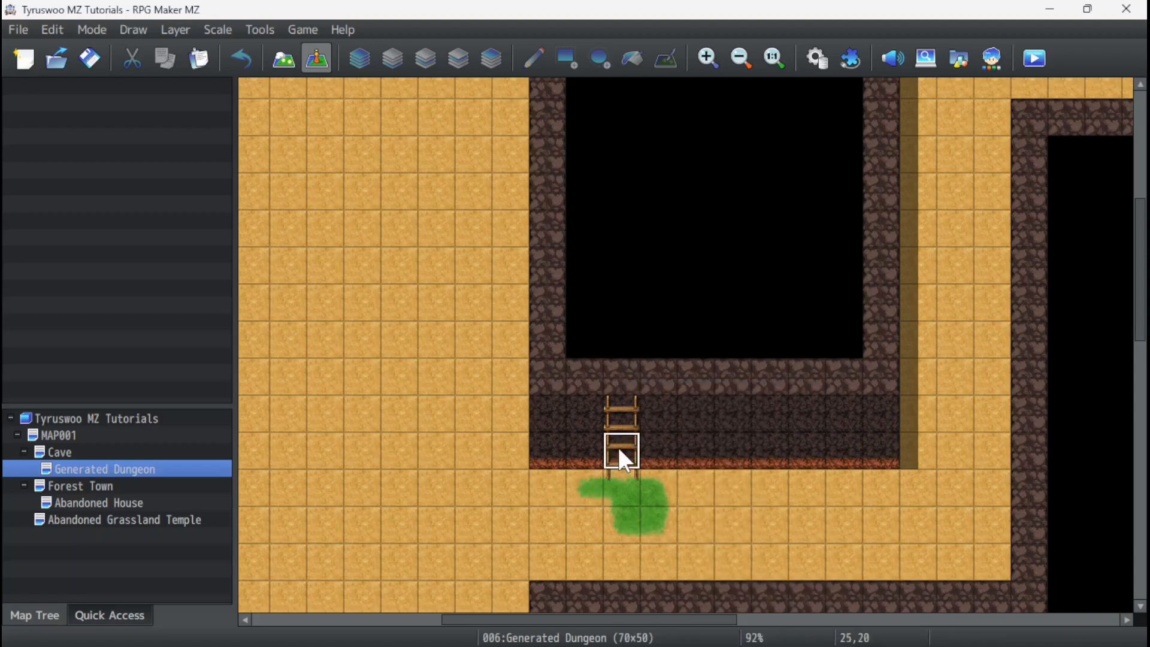
{"action": "left_click", "coordinate": [621, 482]}
{"action": "left_click", "coordinate": [616, 447]}
{"action": "left_click", "coordinate": [617, 480]}
{"action": "left_click", "coordinate": [617, 466]}
{"action": "right_click", "coordinate": [622, 462]}
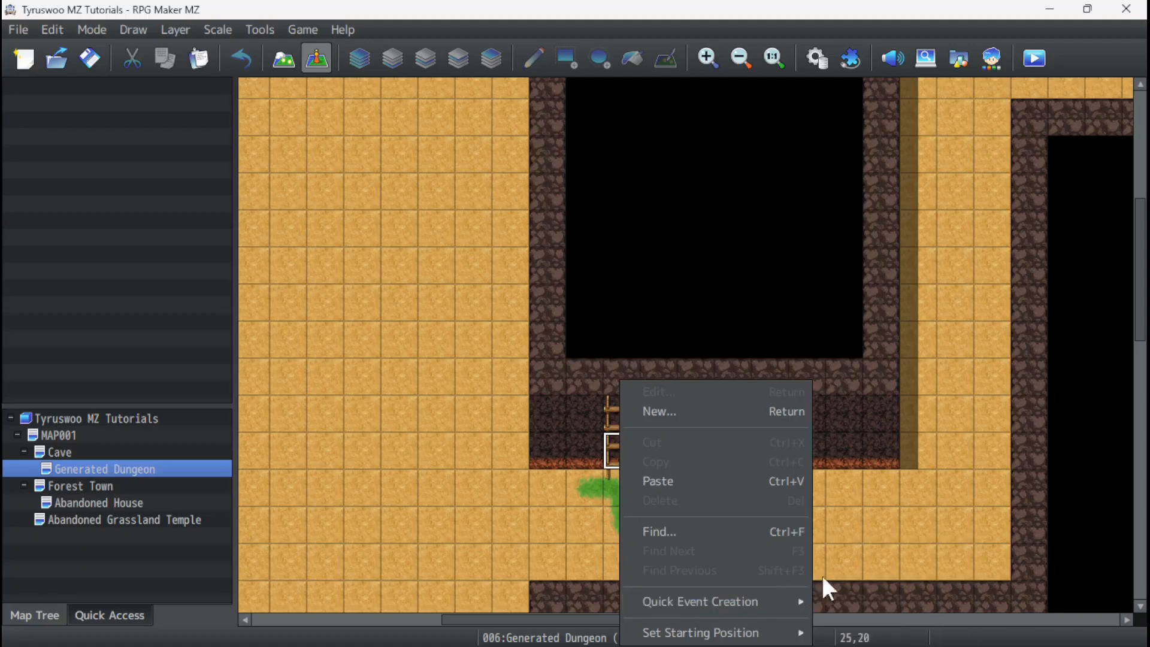
{"action": "mouse_move", "coordinate": [789, 595]}
{"action": "left_click", "coordinate": [860, 555]}
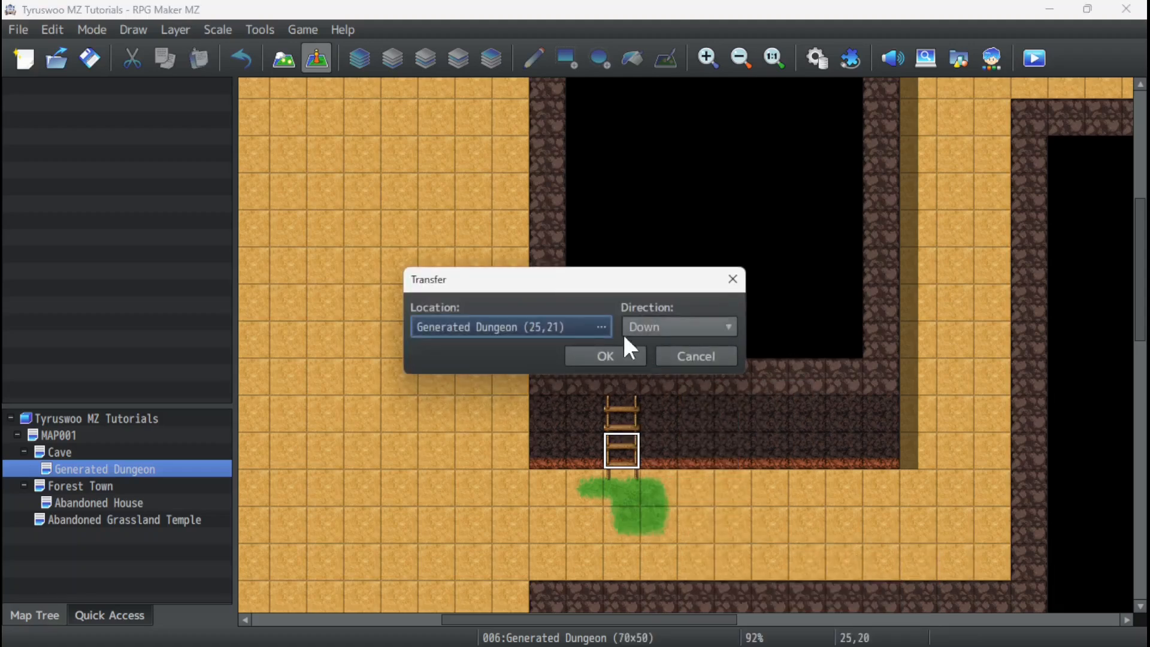
Set the ladder transfer's destination to Cave cell 4,9 beside the ladder hole, keep direction Down, and create the event.
{"action": "left_click", "coordinate": [570, 323]}
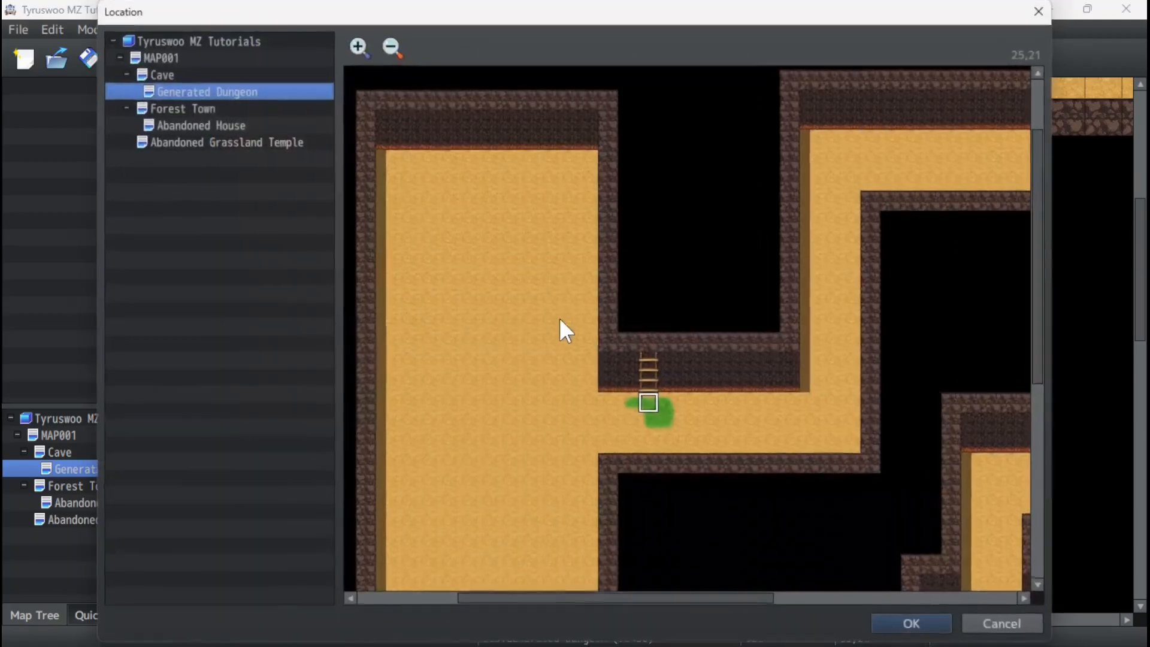
{"action": "left_click", "coordinate": [171, 76]}
{"action": "left_click", "coordinate": [456, 261]}
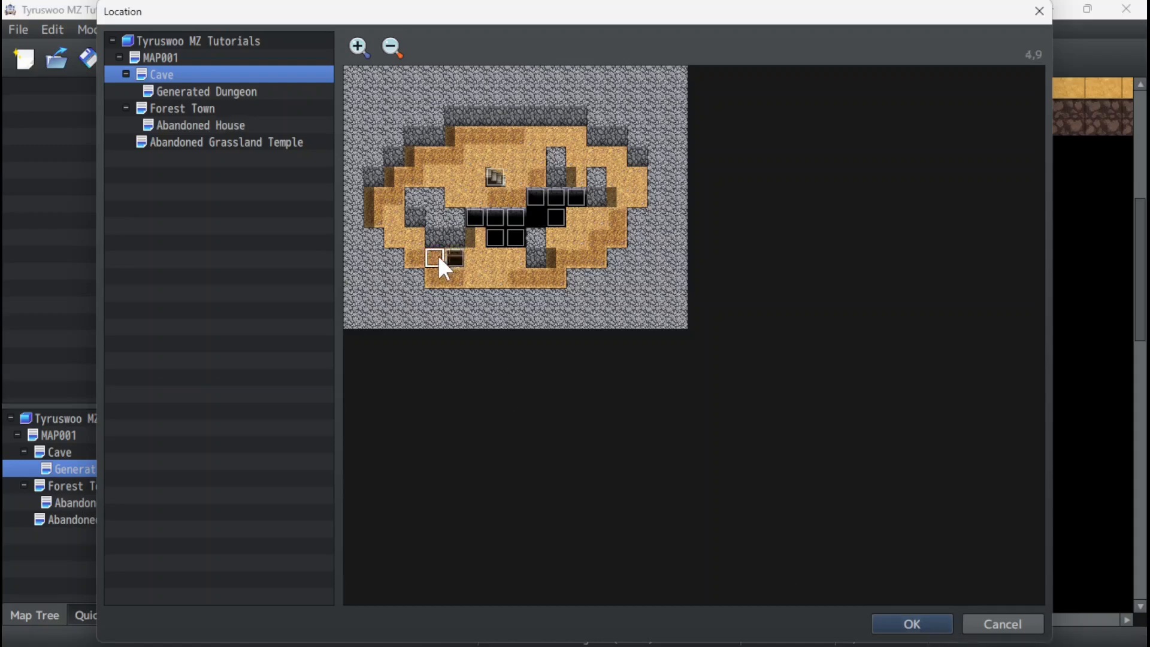
{"action": "left_click", "coordinate": [909, 623]}
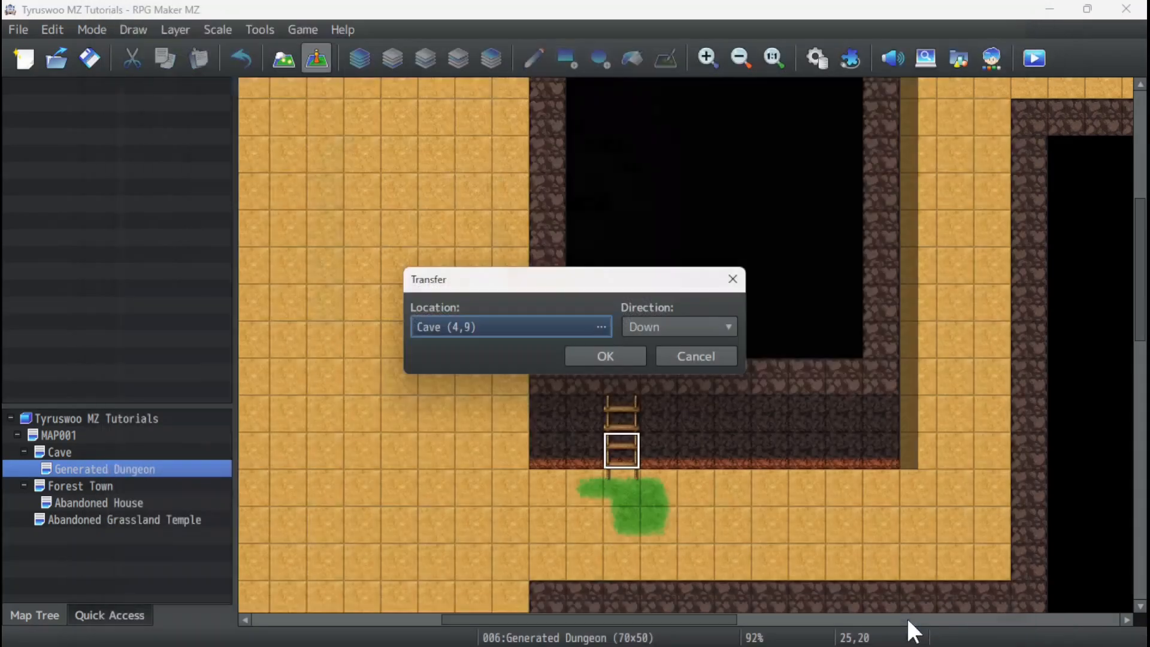
{"action": "left_click", "coordinate": [616, 354]}
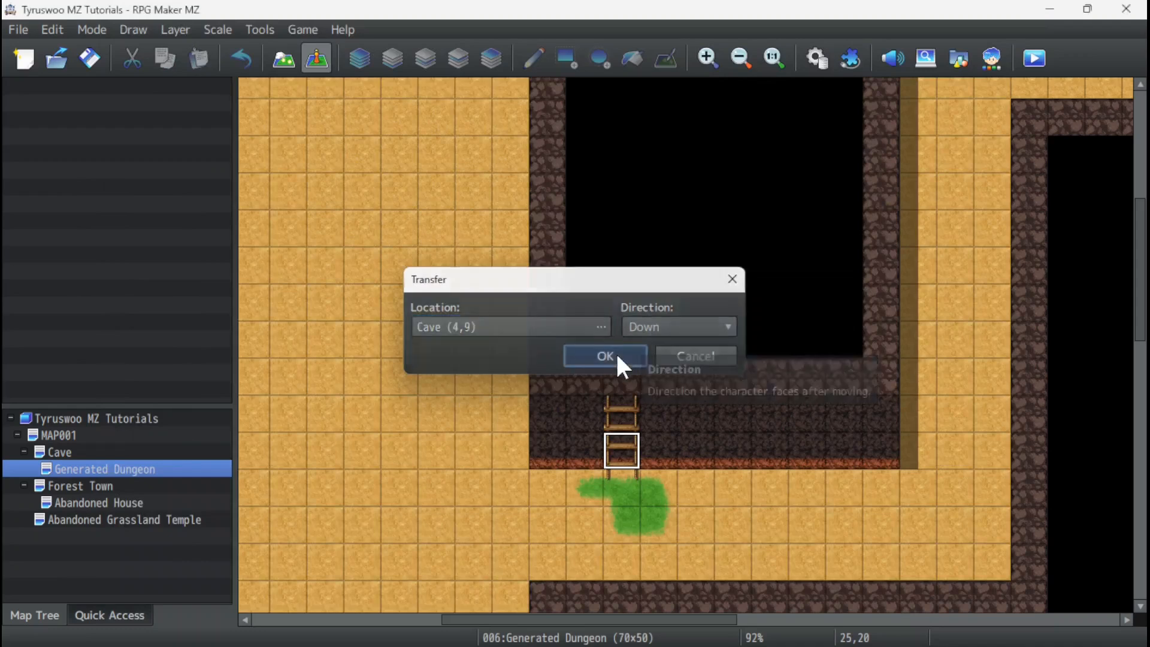
Playtest the game in full screen and walk the party into the Cave's pit to test the transfer events.
{"action": "left_click", "coordinate": [1033, 66]}
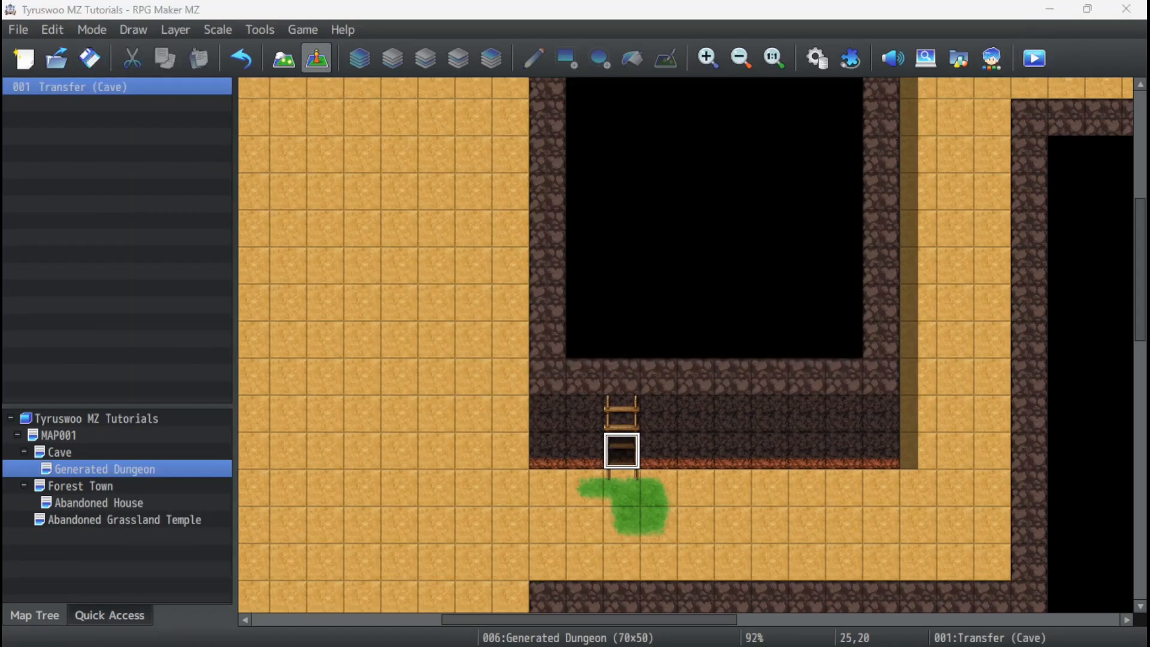
{"action": "key", "text": "F4"}
{"action": "key", "text": "Up"}
{"action": "key", "text": "Return"}
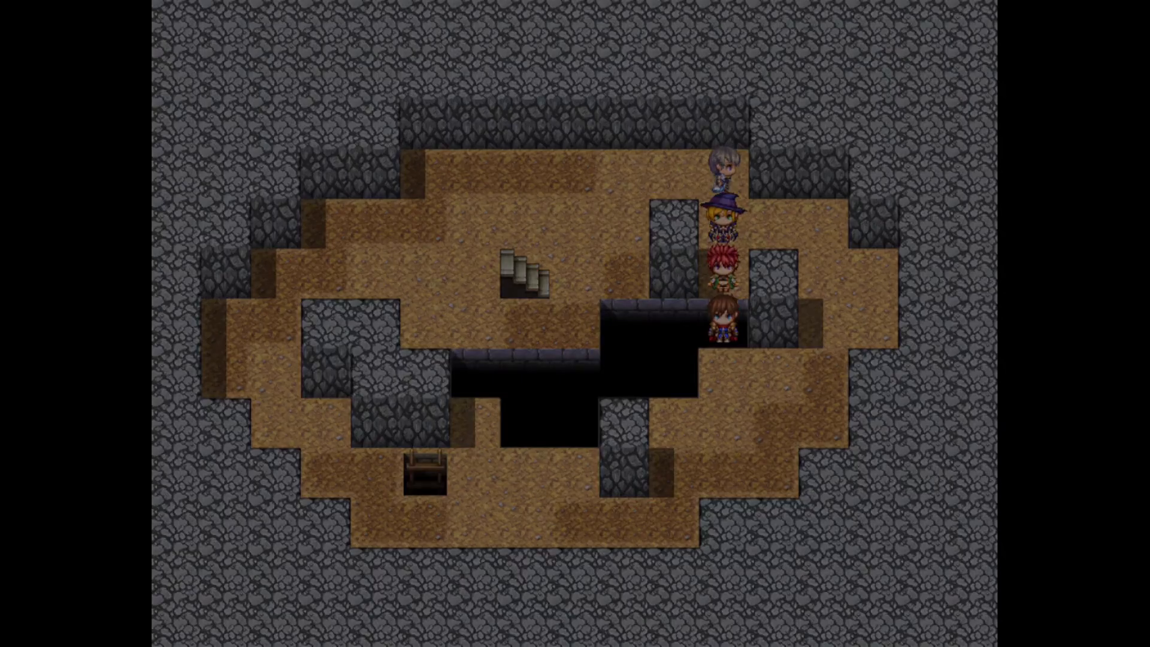
{"action": "key", "text": "F4"}
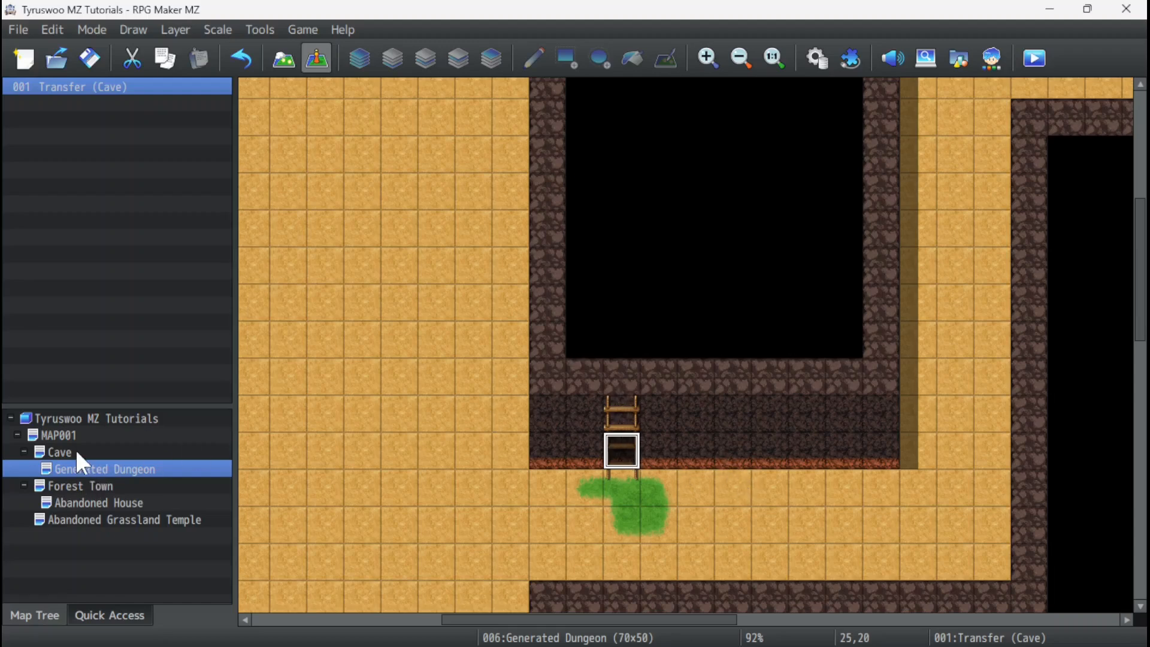
Review the Cave map and the Generated Dungeon's whole layout of rooms and corridors.
{"action": "left_click", "coordinate": [60, 453]}
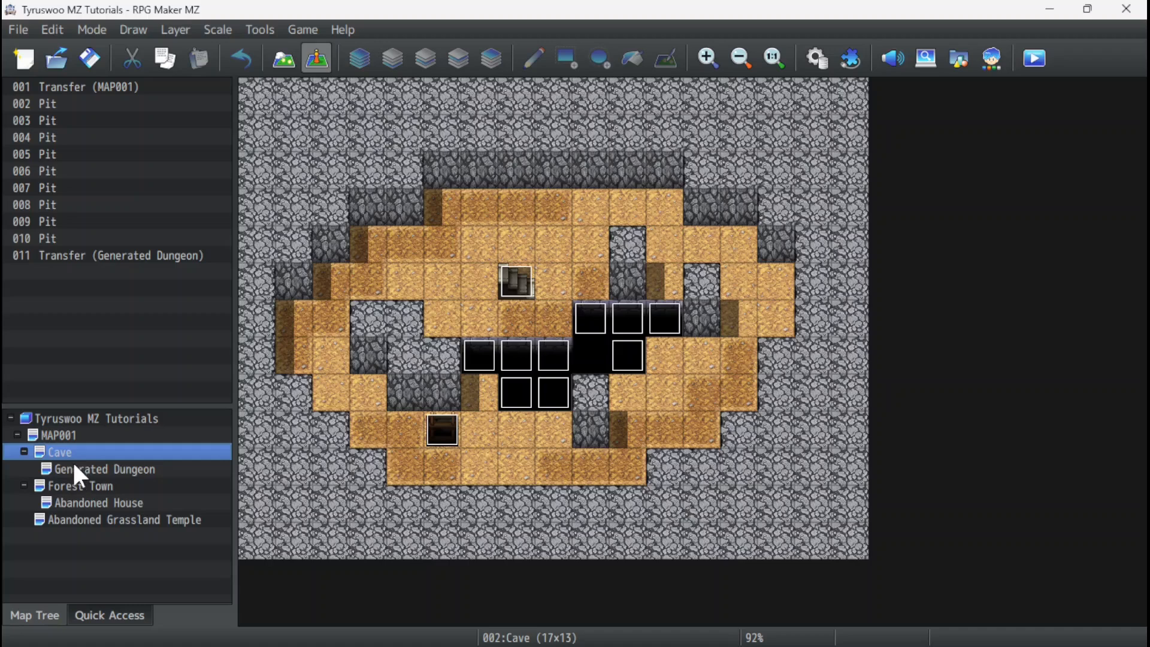
{"action": "left_click", "coordinate": [88, 469]}
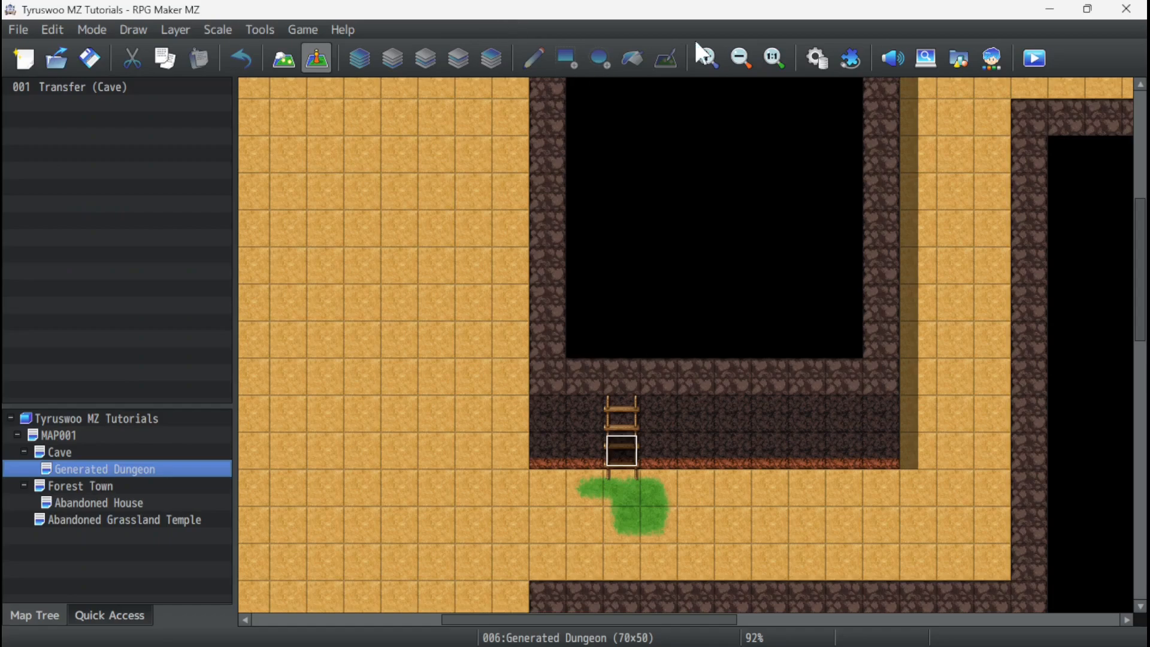
{"action": "left_click", "coordinate": [741, 57]}
{"action": "left_click", "coordinate": [742, 58]}
{"action": "left_click", "coordinate": [741, 58]}
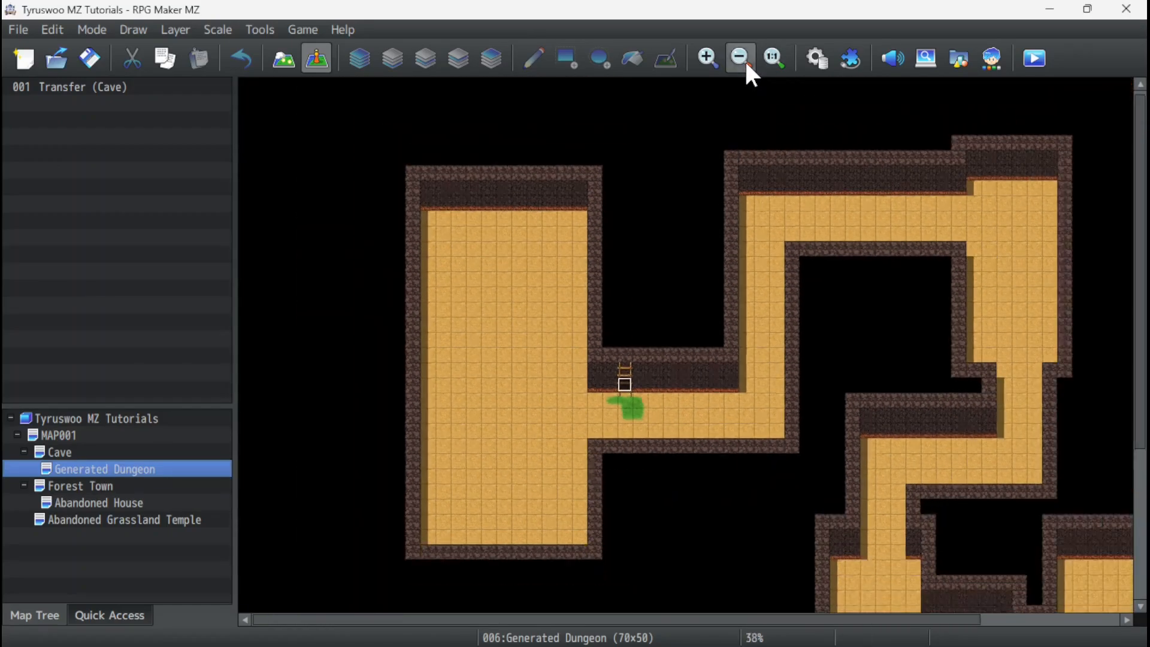
{"action": "left_click", "coordinate": [741, 58]}
{"action": "left_click", "coordinate": [741, 57]}
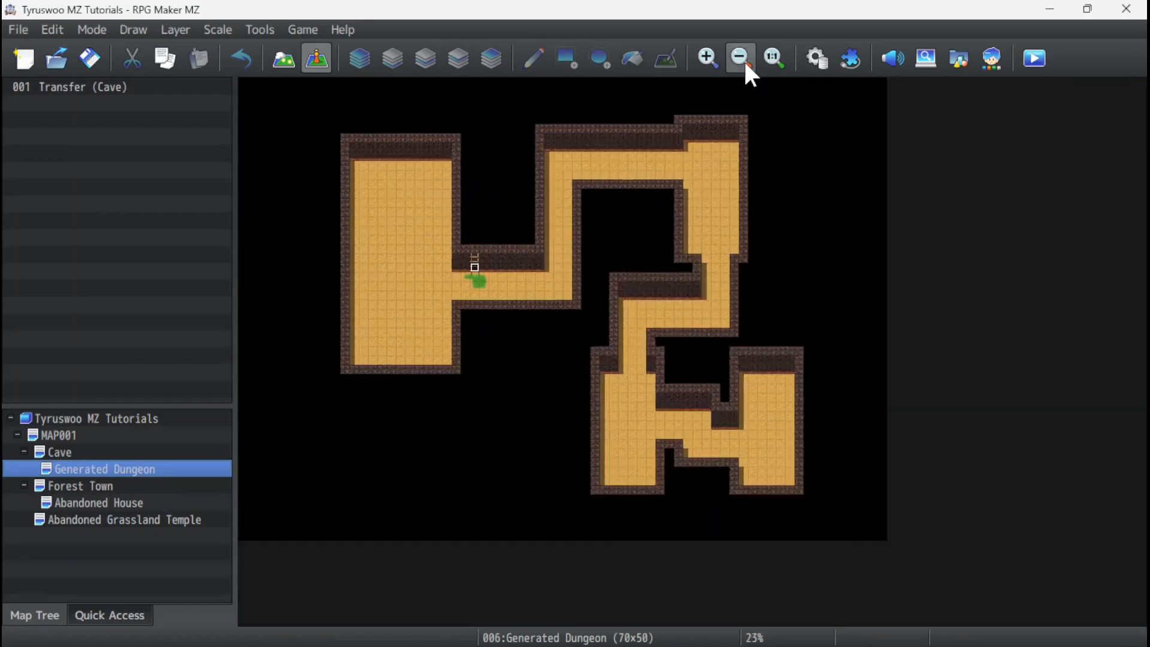
{"action": "left_click", "coordinate": [709, 58]}
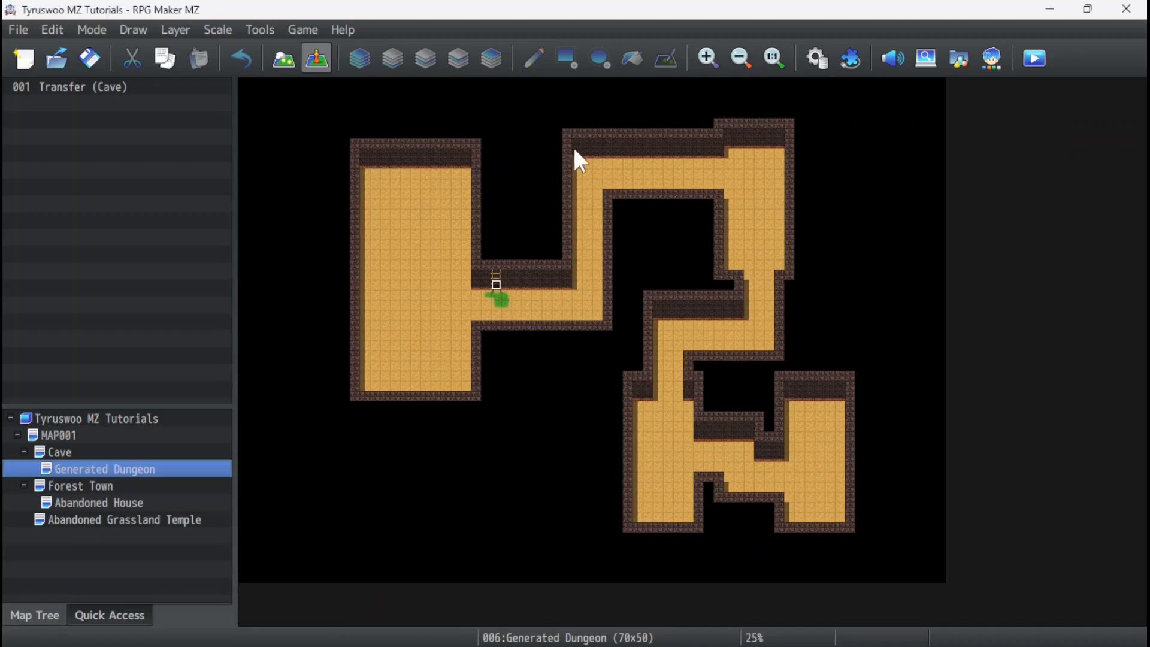
{"action": "left_click", "coordinate": [402, 220]}
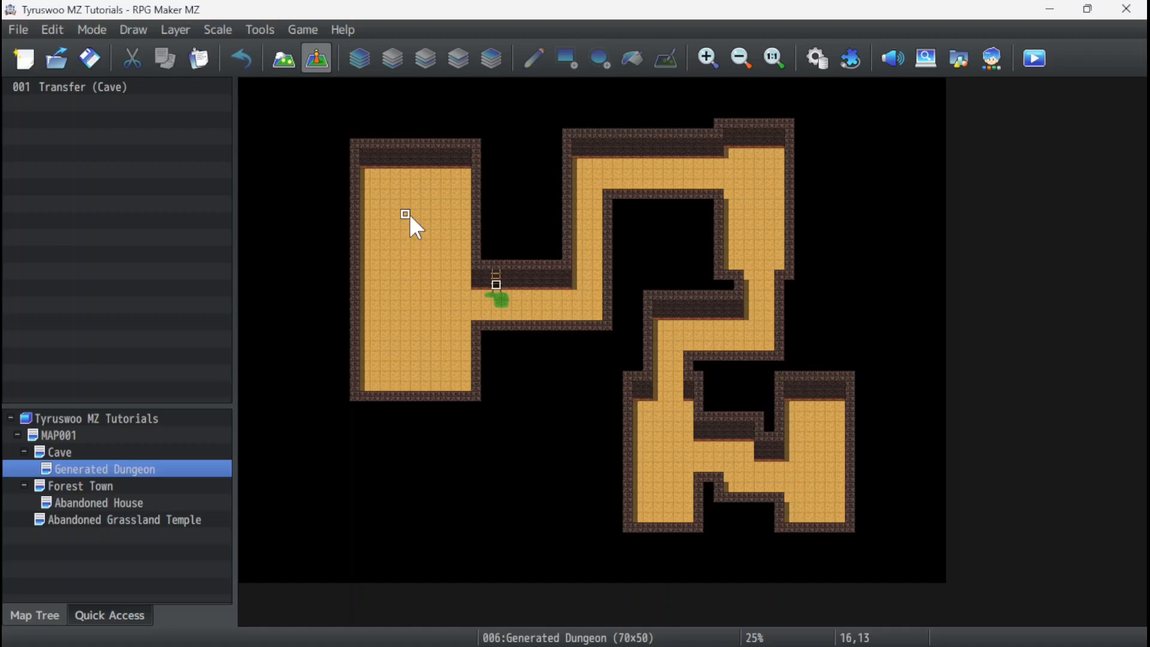
{"action": "right_click", "coordinate": [82, 469]}
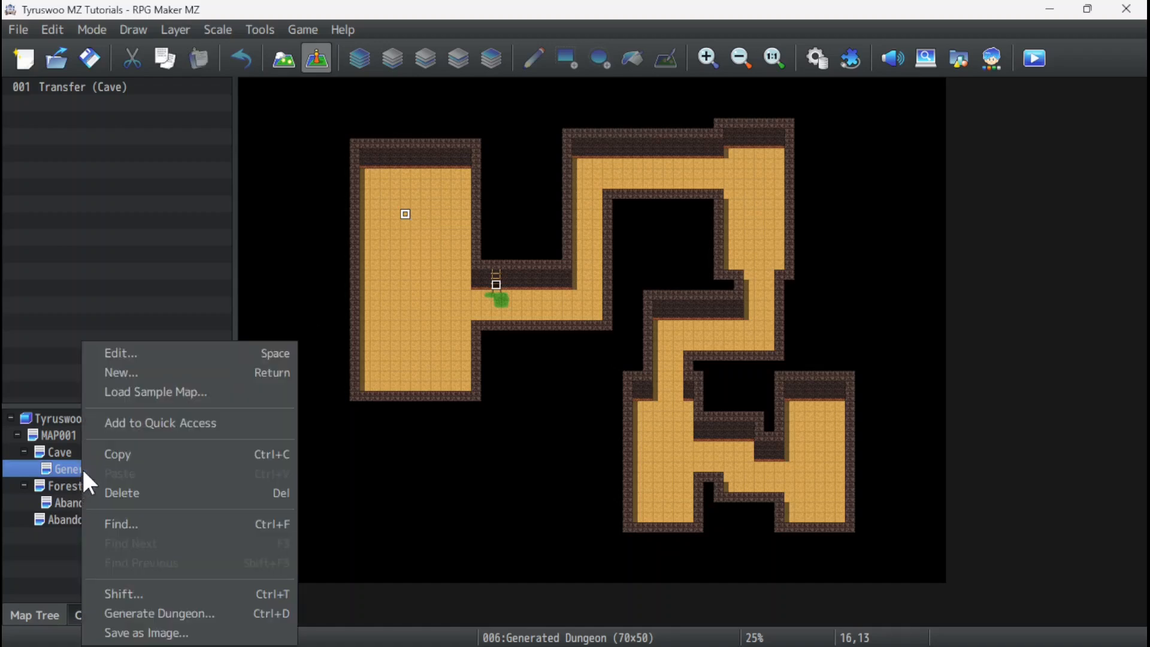
{"action": "left_click", "coordinate": [66, 467]}
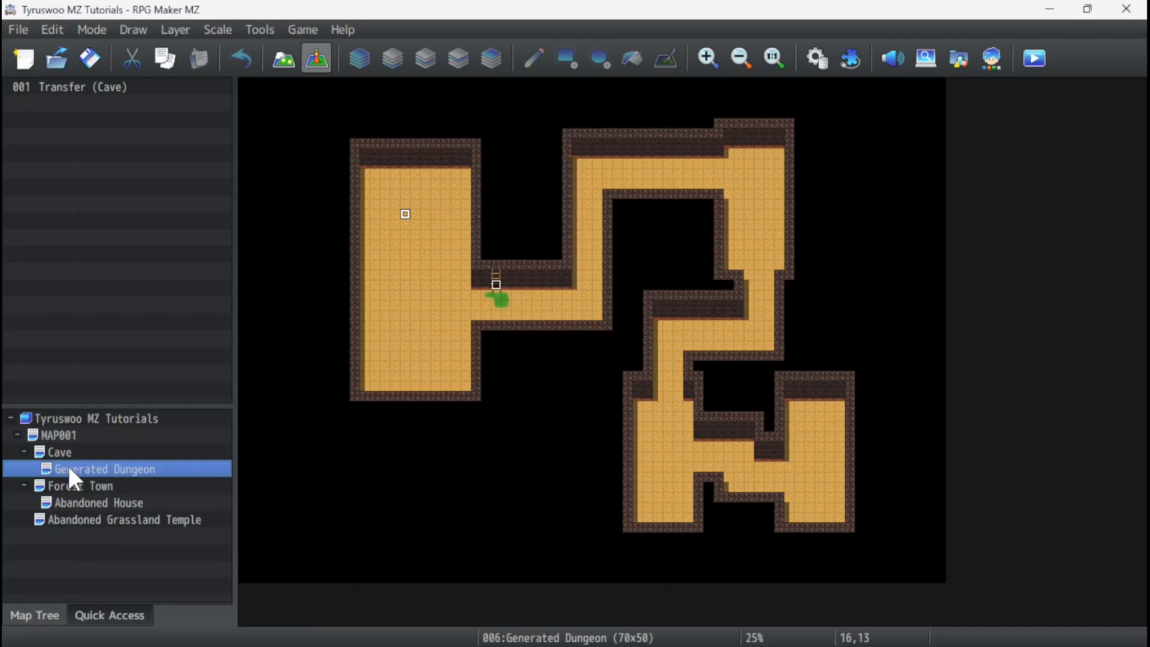
{"action": "right_click", "coordinate": [73, 477]}
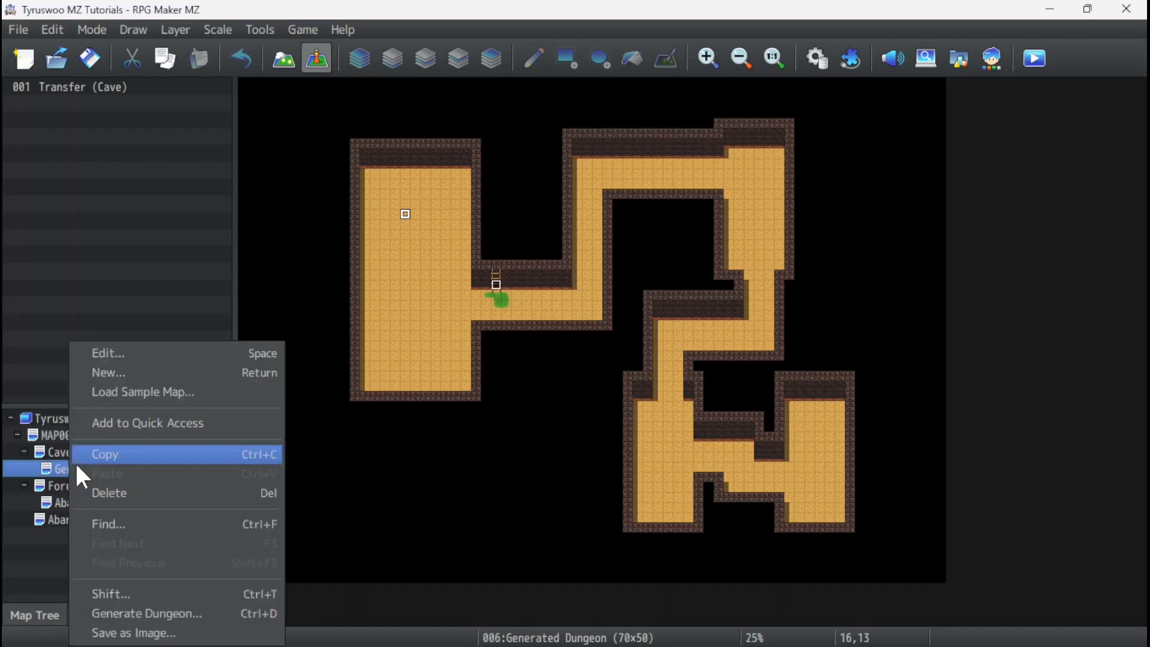
{"action": "left_click", "coordinate": [332, 191]}
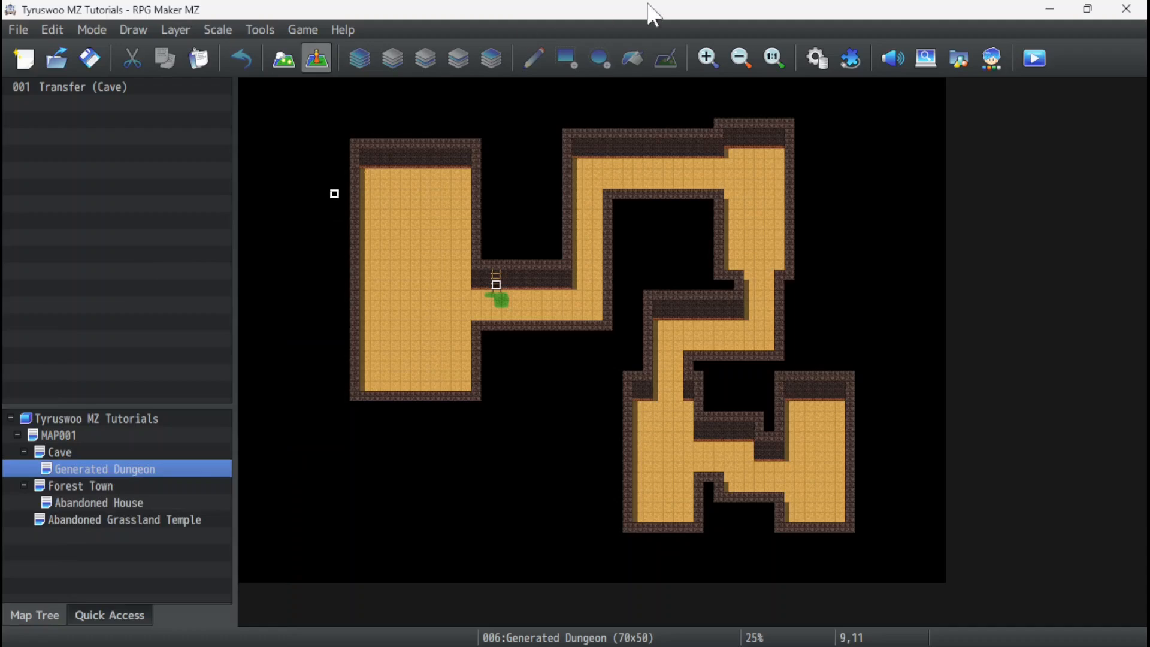
Switch to map editing and paint black pit tiles diagonally across the Generated Dungeon's large western room and in its southeast corner.
{"action": "left_click", "coordinate": [710, 59]}
{"action": "left_click", "coordinate": [711, 56]}
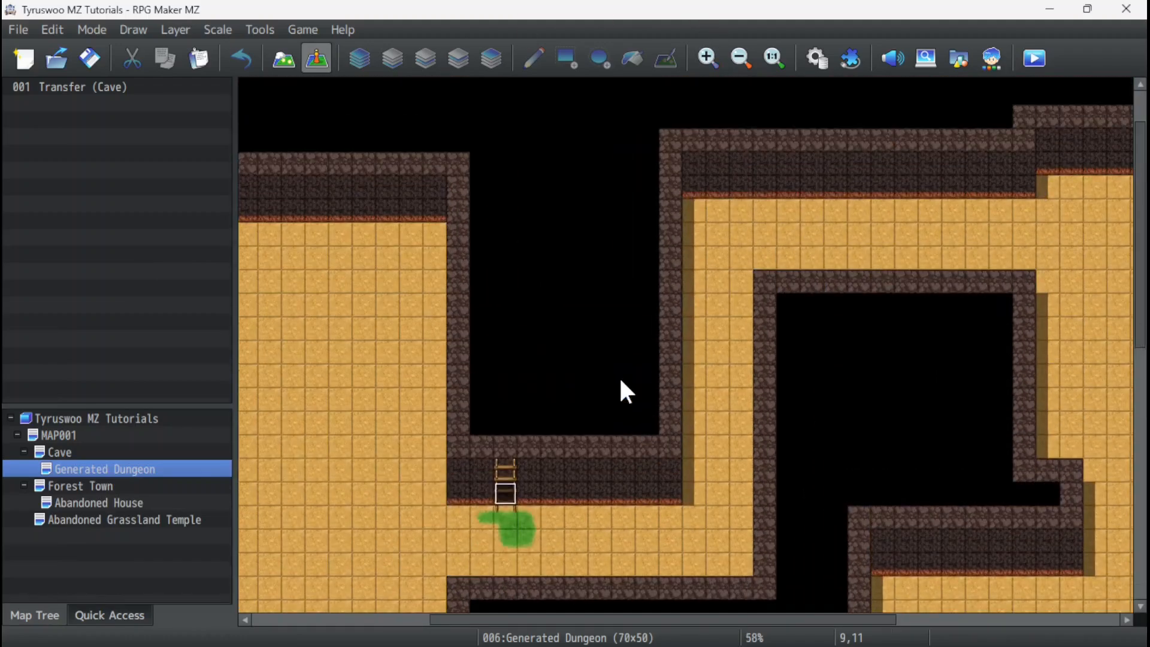
{"action": "left_click_drag", "start_coordinate": [615, 620], "coordinate": [486, 620]}
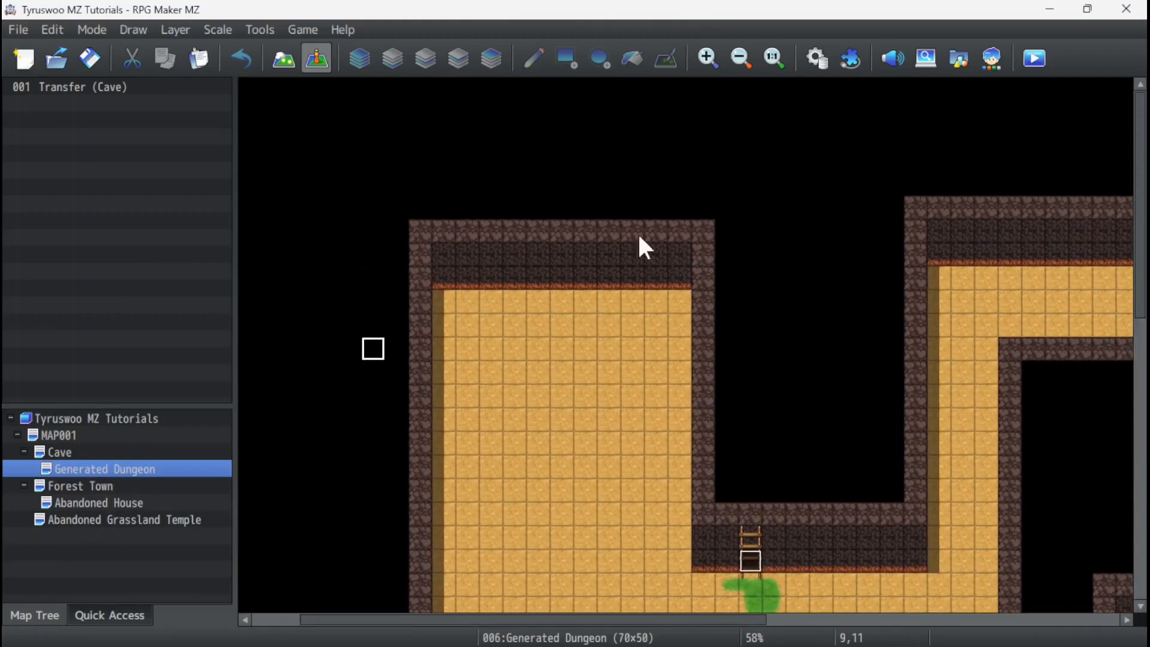
{"action": "left_click", "coordinate": [707, 54]}
{"action": "left_click", "coordinate": [706, 53]}
{"action": "left_click", "coordinate": [705, 52]}
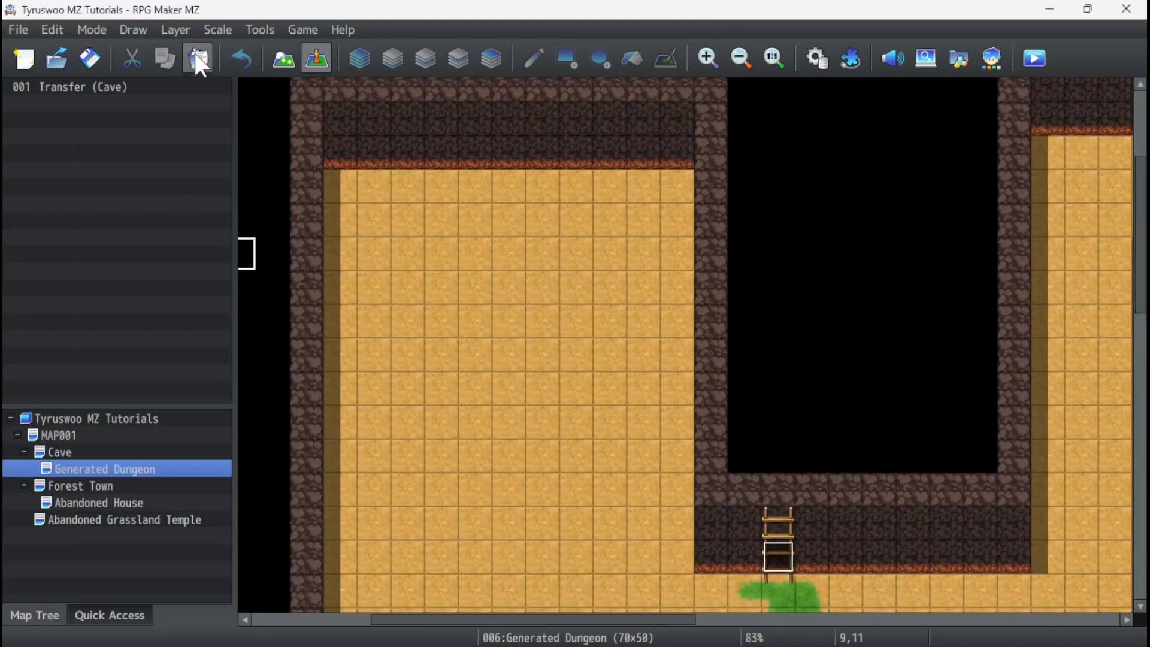
{"action": "left_click", "coordinate": [284, 60]}
{"action": "left_click", "coordinate": [24, 392]}
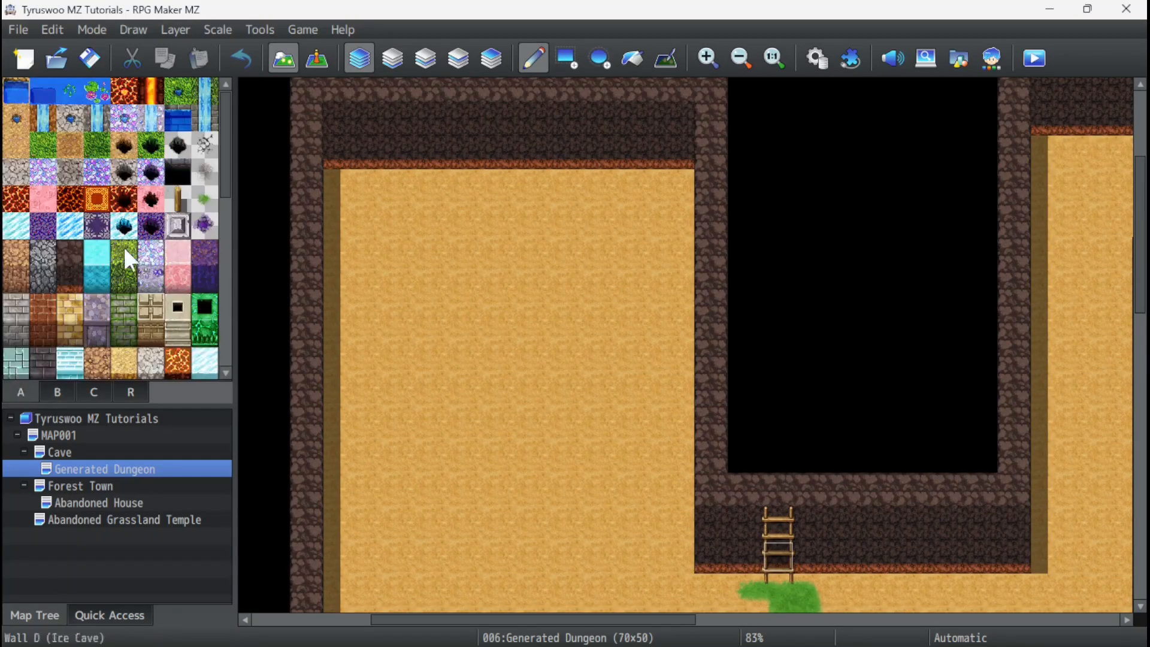
{"action": "left_click", "coordinate": [183, 165]}
{"action": "left_click_drag", "start_coordinate": [372, 389], "coordinate": [581, 284]}
{"action": "scroll", "coordinate": [479, 419], "scroll_direction": "down", "scroll_amount": 7}
{"action": "left_click_drag", "start_coordinate": [557, 405], "coordinate": [629, 315]}
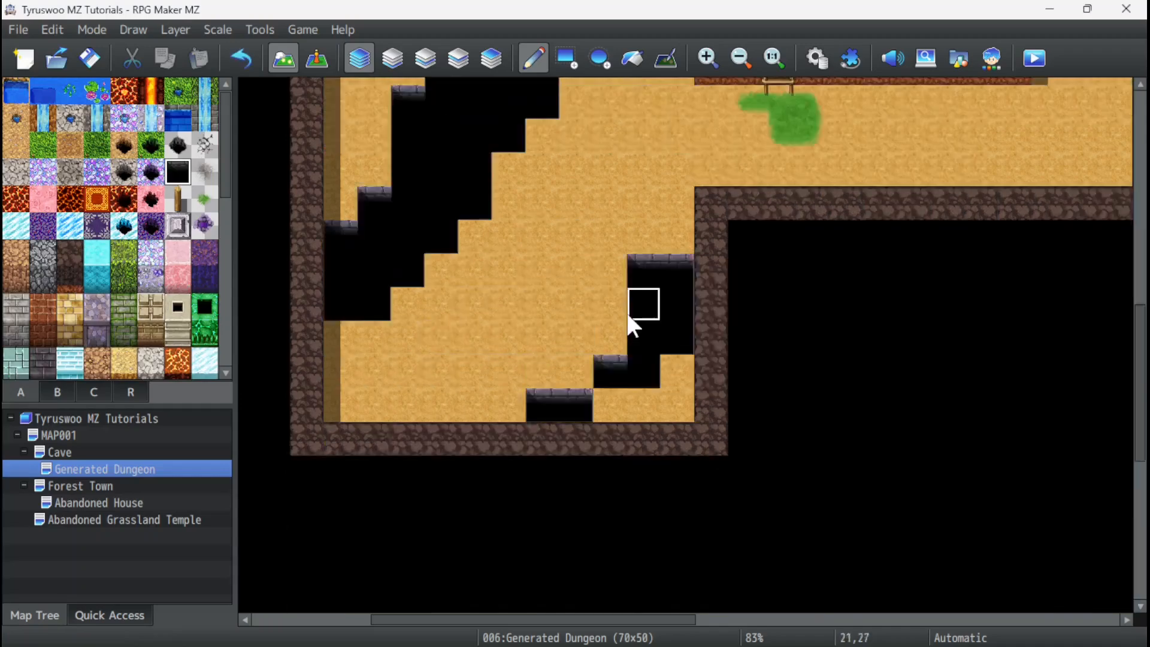
Paint black pit tiles across the Generated Dungeon's central junction, eastern rooms and corridors.
{"action": "scroll", "coordinate": [629, 316], "scroll_direction": "right", "scroll_amount": 6}
{"action": "left_click_drag", "start_coordinate": [859, 303], "coordinate": [708, 237]}
{"action": "scroll", "coordinate": [713, 360], "scroll_direction": "down", "scroll_amount": 3}
{"action": "left_click", "coordinate": [567, 59]}
{"action": "left_click", "coordinate": [534, 58]}
{"action": "left_click_drag", "start_coordinate": [791, 264], "coordinate": [756, 470]}
{"action": "scroll", "coordinate": [756, 420], "scroll_direction": "right", "scroll_amount": 12}
{"action": "scroll", "coordinate": [618, 329], "scroll_direction": "up", "scroll_amount": 11}
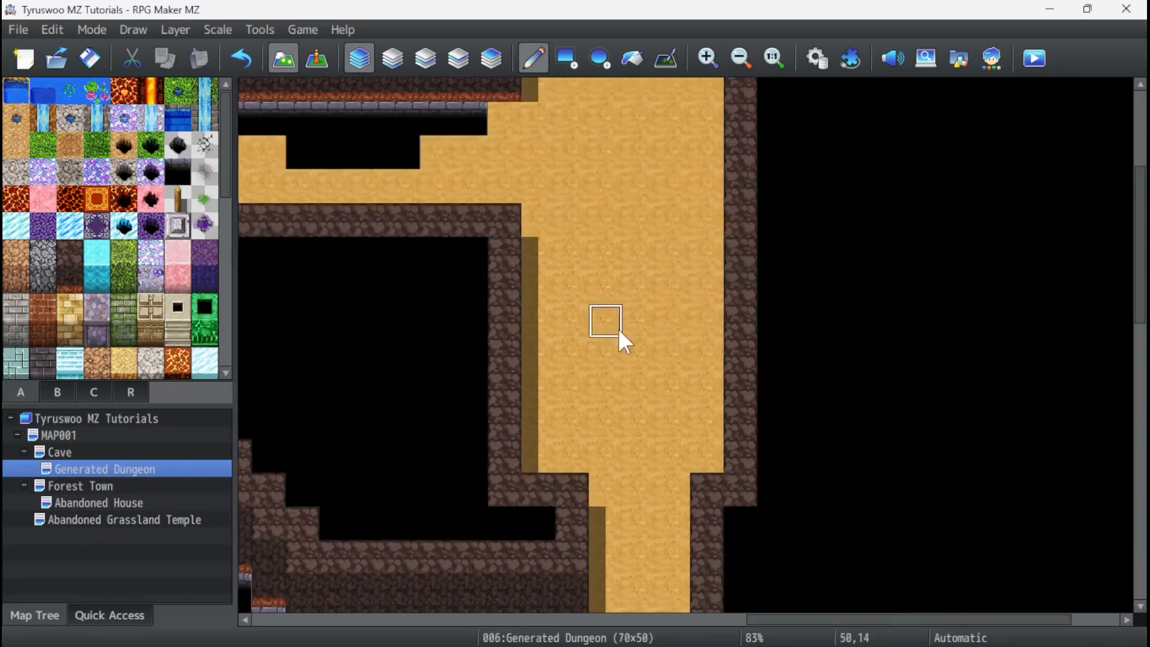
{"action": "left_click_drag", "start_coordinate": [618, 329], "coordinate": [707, 240]}
{"action": "scroll", "coordinate": [506, 357], "scroll_direction": "down", "scroll_amount": 7, "text": "ctrl"}
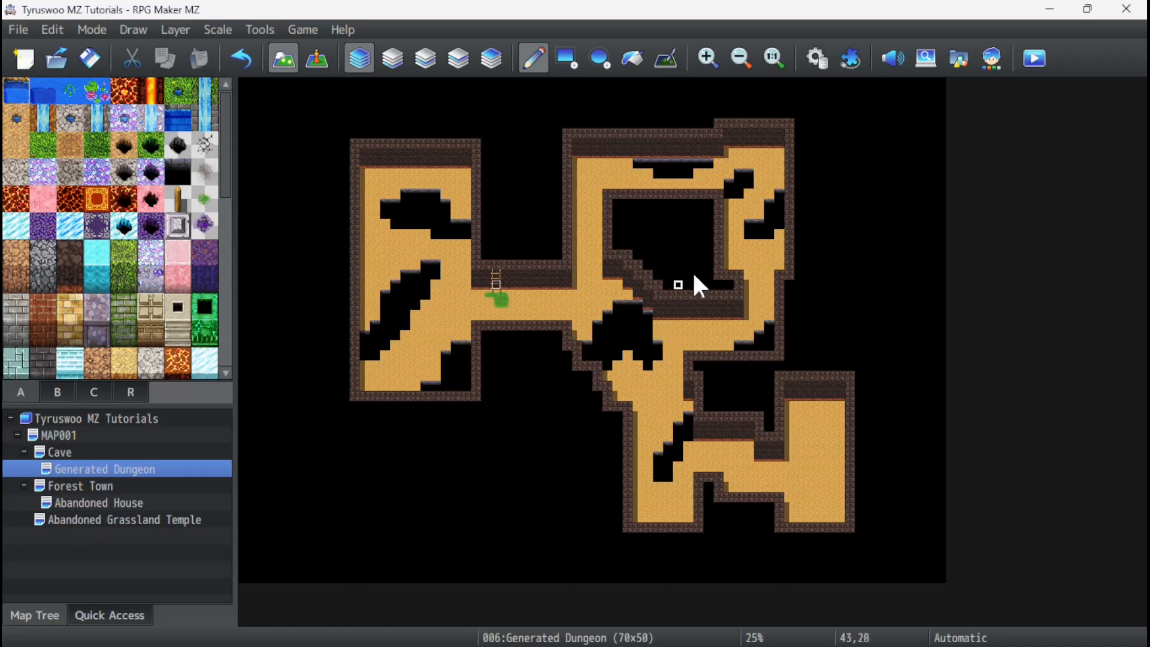
Copy the Generated Dungeon map and paste the duplicate beneath it in the map hierarchy.
{"action": "right_click", "coordinate": [77, 467]}
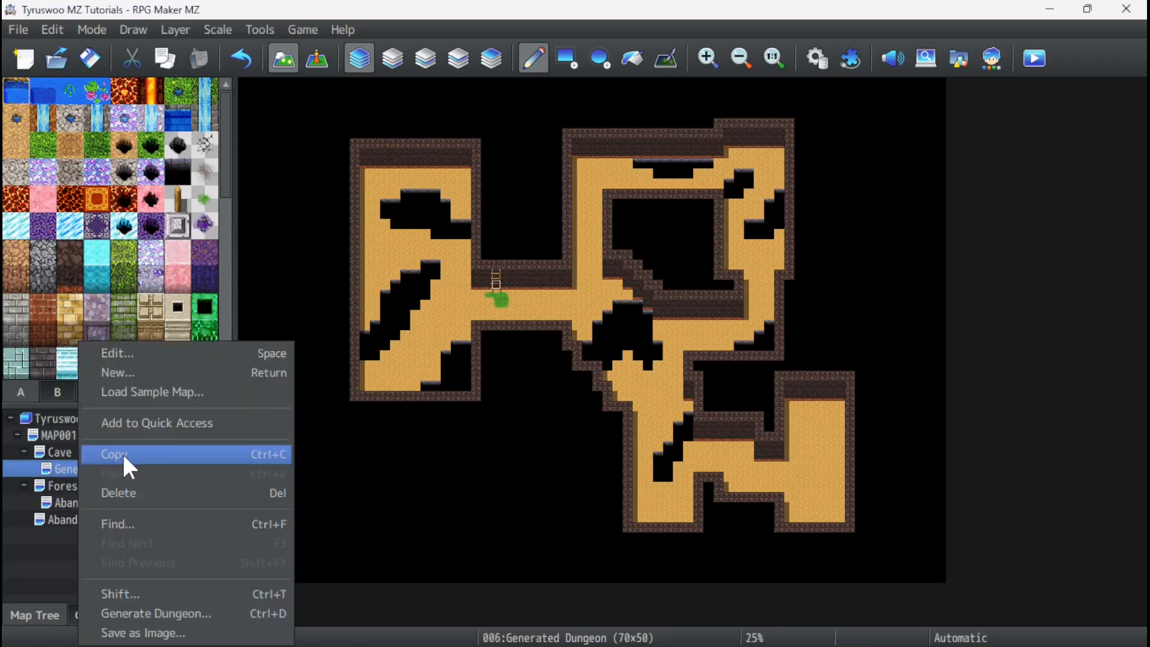
{"action": "left_click", "coordinate": [121, 453]}
{"action": "right_click", "coordinate": [67, 466]}
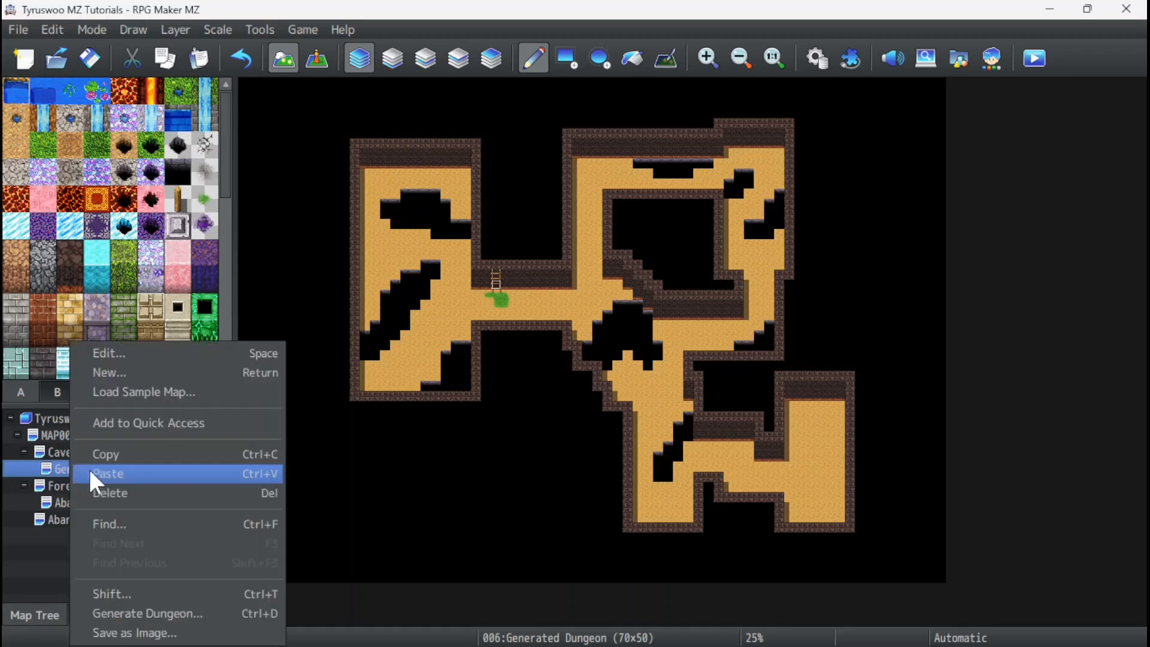
{"action": "left_click", "coordinate": [102, 468]}
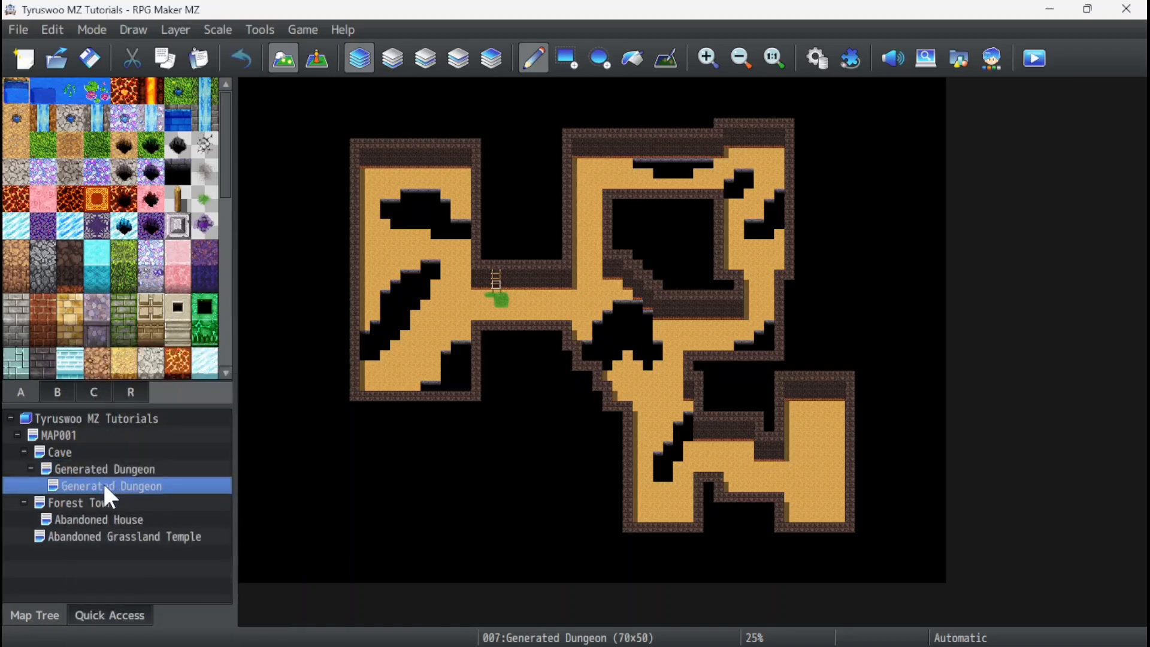
Rename the duplicated map as Generated Dungeon B2.
{"action": "left_click", "coordinate": [94, 469]}
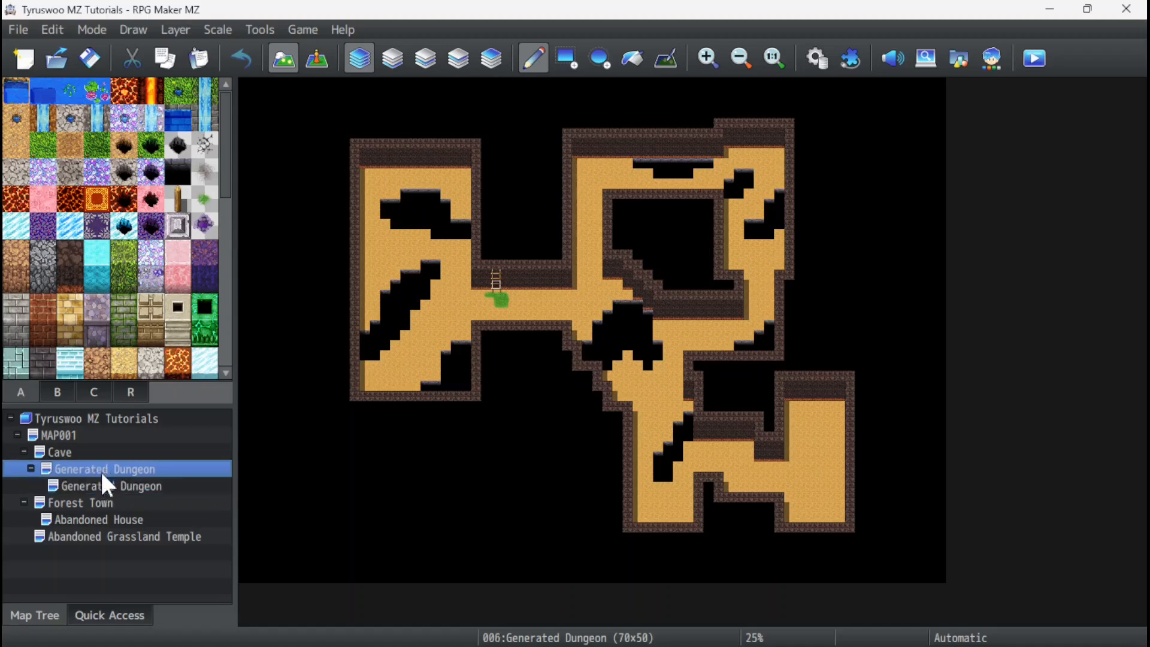
{"action": "left_click", "coordinate": [96, 484]}
{"action": "right_click", "coordinate": [94, 482]}
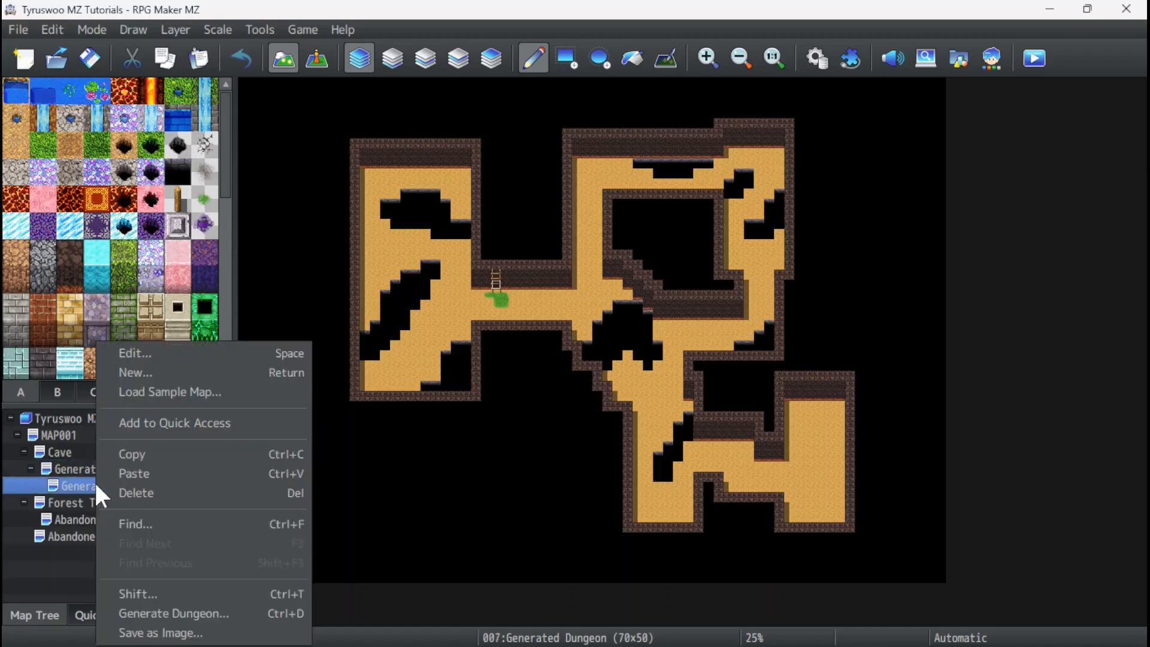
{"action": "left_click", "coordinate": [139, 353]}
{"action": "left_click", "coordinate": [365, 131]}
{"action": "type", "text": "B2"}
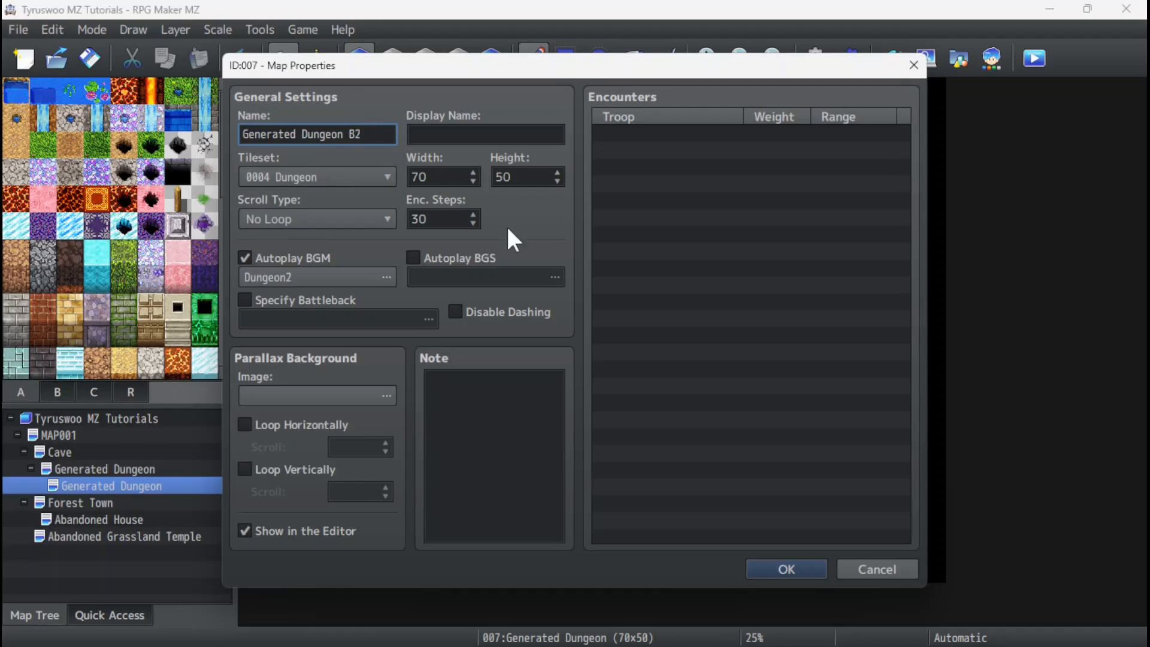
{"action": "left_click", "coordinate": [788, 568]}
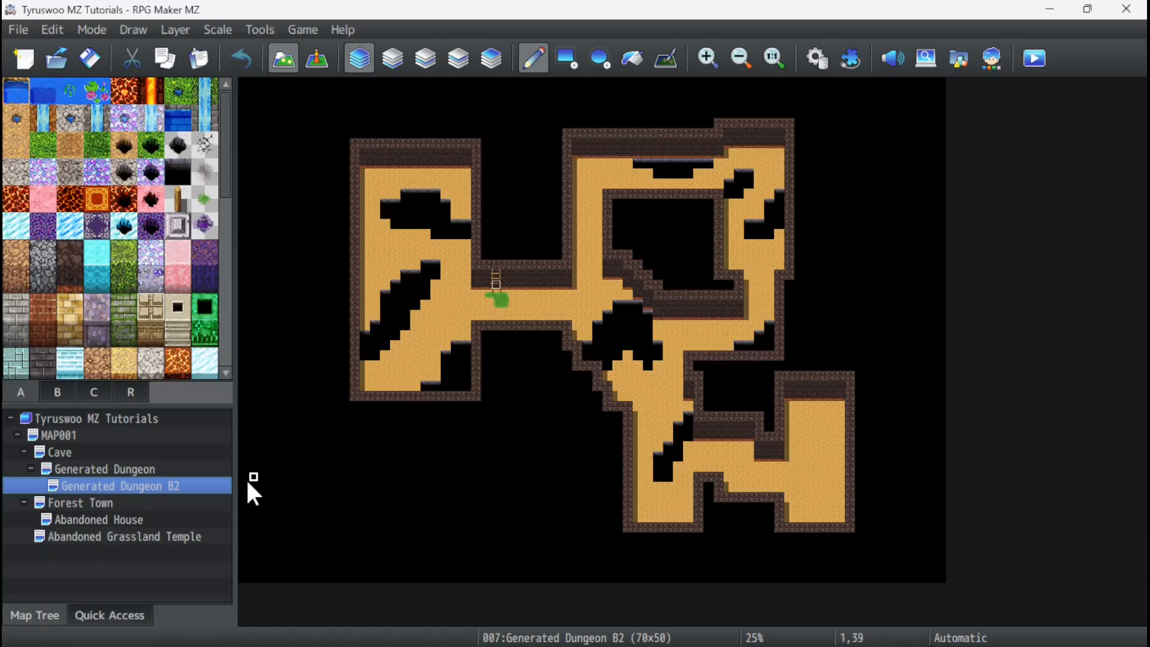
Fill Generated Dungeon B2's floors, walls and pits with lava and volcanic rock tiles.
{"action": "left_click", "coordinate": [708, 58]}
{"action": "left_click", "coordinate": [632, 58]}
{"action": "left_click_drag", "start_coordinate": [575, 620], "coordinate": [420, 619]}
{"action": "left_click", "coordinate": [70, 172]}
{"action": "left_click", "coordinate": [488, 422]}
{"action": "scroll", "coordinate": [110, 240], "scroll_direction": "down", "scroll_amount": 5}
{"action": "left_click", "coordinate": [590, 346]}
{"action": "scroll", "coordinate": [110, 240], "scroll_direction": "up", "scroll_amount": 5}
{"action": "left_click", "coordinate": [124, 91]}
{"action": "left_click", "coordinate": [717, 320]}
{"action": "left_click", "coordinate": [70, 199]}
{"action": "left_click", "coordinate": [611, 438]}
{"action": "left_click", "coordinate": [16, 199]}
Lay a 3x3 gray stone floor patch on the volcanic rock in B2's northwestern room.
{"action": "scroll", "coordinate": [661, 438], "scroll_direction": "up", "scroll_amount": 7}
{"action": "left_click", "coordinate": [533, 58]}
{"action": "scroll", "coordinate": [794, 462], "scroll_direction": "down", "scroll_amount": 6}
{"action": "mouse_move", "coordinate": [431, 621]}
{"action": "left_mouse_down"}
{"action": "mouse_move", "coordinate": [737, 621]}
{"action": "mouse_move", "coordinate": [446, 622]}
{"action": "left_mouse_up"}
{"action": "left_click", "coordinate": [566, 58]}
{"action": "left_click", "coordinate": [16, 172]}
{"action": "scroll", "coordinate": [757, 389], "scroll_direction": "up", "scroll_amount": 5}
{"action": "left_click", "coordinate": [70, 172]}
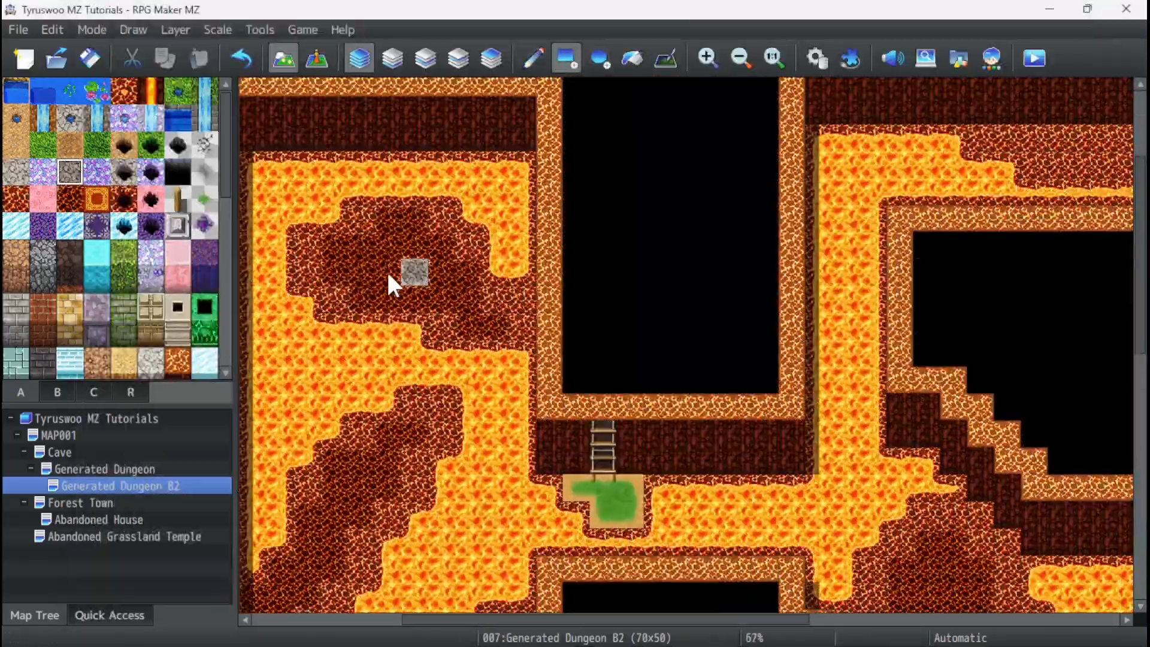
{"action": "left_click_drag", "start_coordinate": [514, 218], "coordinate": [568, 272]}
Place a knight statue on a pedestal at the center of the gray stone patch.
{"action": "left_click", "coordinate": [57, 392]}
{"action": "left_click", "coordinate": [534, 58]}
{"action": "scroll", "coordinate": [179, 231], "scroll_direction": "down", "scroll_amount": 3}
{"action": "left_click_drag", "start_coordinate": [43, 211], "coordinate": [43, 238]}
{"action": "scroll", "coordinate": [541, 239], "scroll_direction": "up", "scroll_amount": 3, "text": "ctrl"}
{"action": "left_click", "coordinate": [390, 207]}
{"action": "scroll", "coordinate": [433, 369], "scroll_direction": "down", "scroll_amount": 2, "text": "ctrl"}
Clear the copied ladder and grass from B2's western corridor, and vary the corridors and rooms with patches of lava and magma rock.
{"action": "left_click", "coordinate": [317, 58]}
{"action": "left_click", "coordinate": [429, 366]}
{"action": "left_click", "coordinate": [283, 58]}
{"action": "left_click_drag", "start_coordinate": [581, 621], "coordinate": [771, 621]}
{"action": "scroll", "coordinate": [506, 450], "scroll_direction": "up", "scroll_amount": 4}
{"action": "left_click_drag", "start_coordinate": [576, 231], "coordinate": [877, 231]}
{"action": "scroll", "coordinate": [933, 236], "scroll_direction": "down", "scroll_amount": 5}
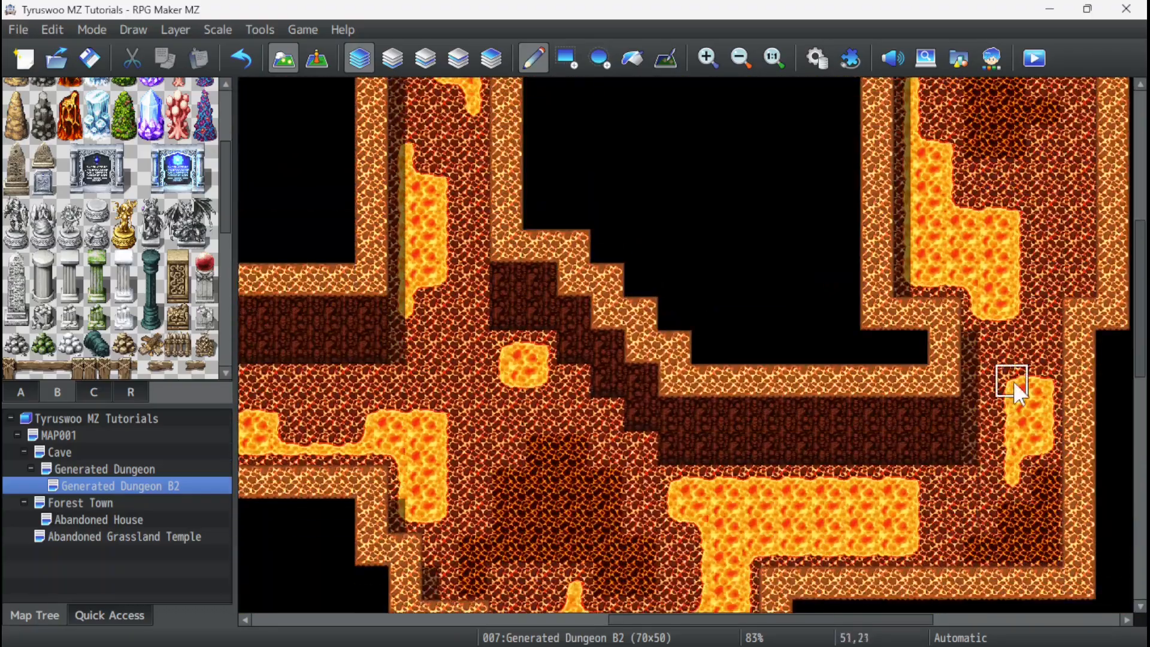
{"action": "scroll", "coordinate": [1033, 443], "scroll_direction": "down", "scroll_amount": 3}
{"action": "left_click_drag", "start_coordinate": [868, 378], "coordinate": [674, 311]}
{"action": "scroll", "coordinate": [755, 342], "scroll_direction": "down", "scroll_amount": 8}
{"action": "left_click_drag", "start_coordinate": [771, 621], "coordinate": [868, 621]}
{"action": "scroll", "coordinate": [99, 197], "scroll_direction": "up", "scroll_amount": 3}
{"action": "scroll", "coordinate": [779, 359], "scroll_direction": "down", "scroll_amount": 1, "text": "ctrl"}
Cover the floor of B2's southeastern room with gray stone tiles.
{"action": "left_click", "coordinate": [566, 59]}
{"action": "left_click", "coordinate": [21, 392]}
{"action": "left_click_drag", "start_coordinate": [704, 261], "coordinate": [794, 352]}
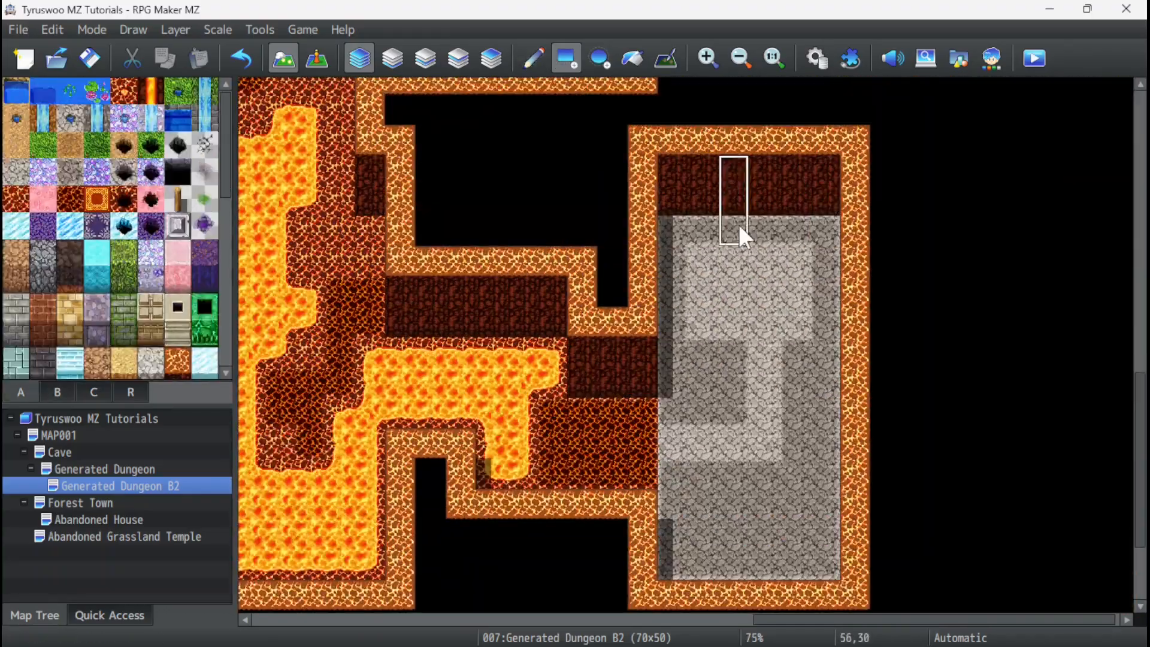
Build a dark brick block with a metal ladder in B2's southeastern room and extend the stone floor into the adjoining corridor.
{"action": "left_click", "coordinate": [534, 58]}
{"action": "scroll", "coordinate": [93, 231], "scroll_direction": "down", "scroll_amount": 3}
{"action": "left_click", "coordinate": [43, 320]}
{"action": "mouse_move", "coordinate": [733, 322]}
{"action": "left_mouse_down"}
{"action": "mouse_move", "coordinate": [794, 353]}
{"action": "mouse_move", "coordinate": [764, 352]}
{"action": "left_mouse_up"}
{"action": "left_click", "coordinate": [57, 392]}
{"action": "left_click_drag", "start_coordinate": [673, 447], "coordinate": [626, 457]}
{"action": "left_click", "coordinate": [21, 392]}
{"action": "mouse_move", "coordinate": [383, 365]}
{"action": "left_mouse_down"}
{"action": "mouse_move", "coordinate": [493, 354]}
{"action": "mouse_move", "coordinate": [551, 365]}
{"action": "left_mouse_up"}
Place a ladder hole tile in the southeastern room of the original Generated Dungeon, above B2's ladder.
{"action": "scroll", "coordinate": [485, 334], "scroll_direction": "down", "scroll_amount": 10, "text": "ctrl"}
{"action": "left_click", "coordinate": [142, 471]}
{"action": "scroll", "coordinate": [898, 450], "scroll_direction": "up", "scroll_amount": 6, "text": "ctrl"}
{"action": "left_click", "coordinate": [57, 393]}
{"action": "left_click", "coordinate": [917, 442]}
Surround the original Generated Dungeon's ladder hole with a 3x3 patch of gray stone floor.
{"action": "left_click", "coordinate": [120, 486]}
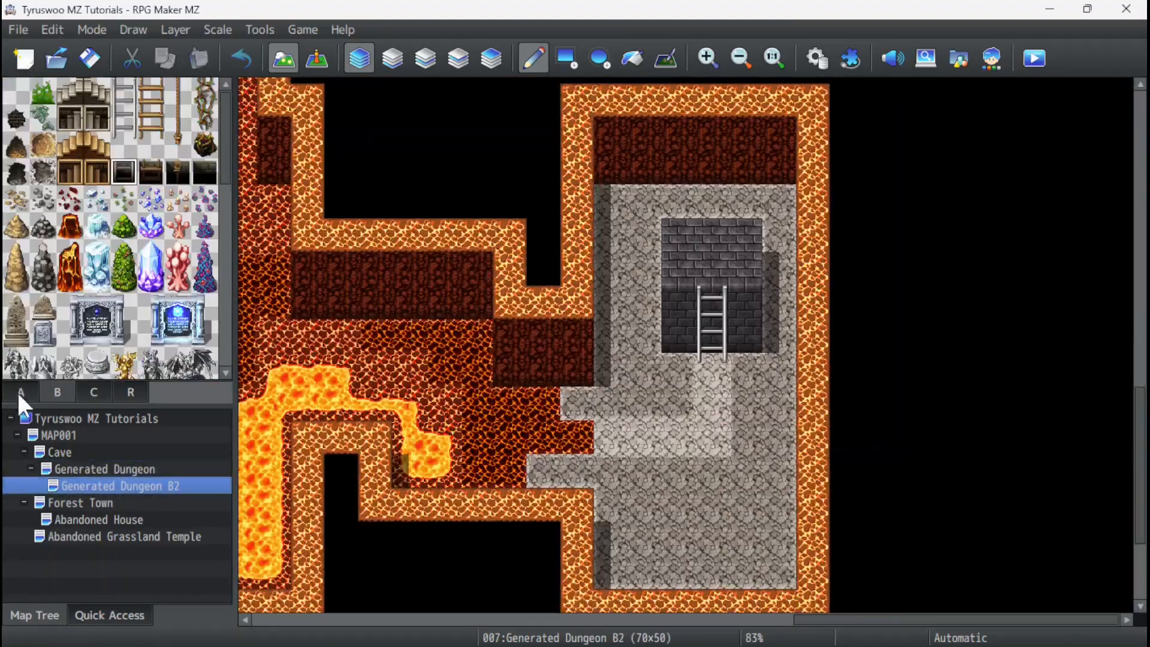
{"action": "left_click", "coordinate": [18, 393]}
{"action": "left_click", "coordinate": [105, 470]}
{"action": "left_click", "coordinate": [57, 393]}
{"action": "scroll", "coordinate": [599, 359], "scroll_direction": "up", "scroll_amount": 1, "text": "ctrl"}
{"action": "left_click", "coordinate": [21, 392]}
{"action": "left_click", "coordinate": [392, 58]}
{"action": "left_click", "coordinate": [70, 172]}
{"action": "left_click_drag", "start_coordinate": [595, 286], "coordinate": [596, 366]}
{"action": "left_click", "coordinate": [359, 58]}
{"action": "scroll", "coordinate": [621, 442], "scroll_direction": "down", "scroll_amount": 10, "text": "ctrl"}
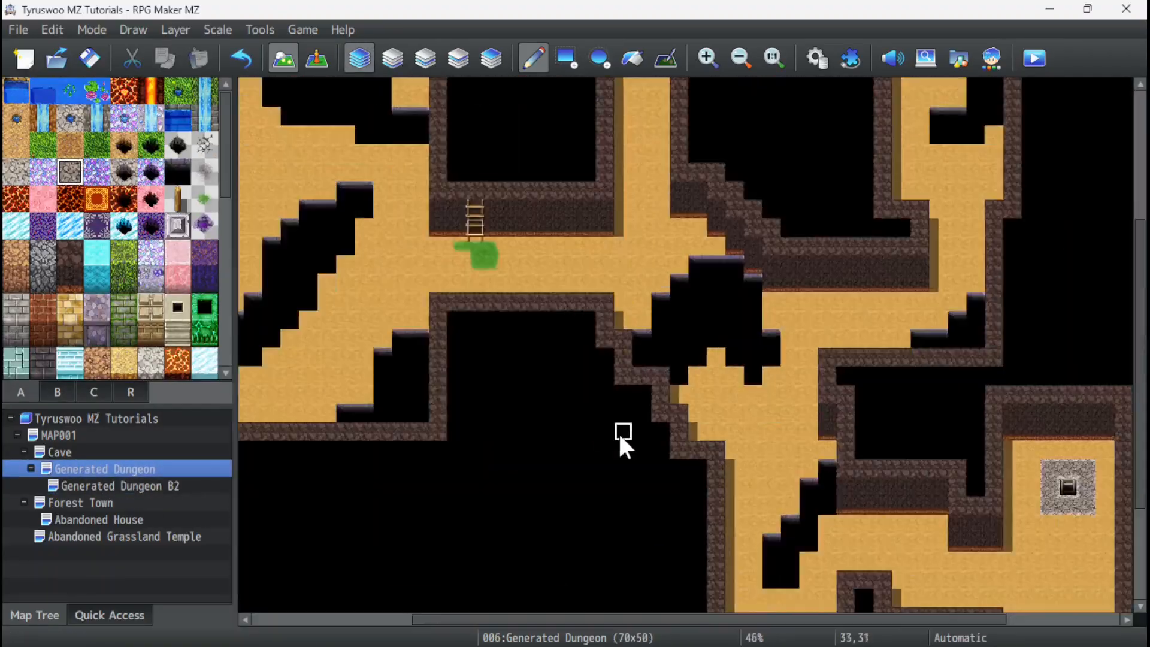
Review the two Generated Dungeon maps and the Cave map above them.
{"action": "left_click", "coordinate": [139, 485]}
{"action": "left_click", "coordinate": [137, 469]}
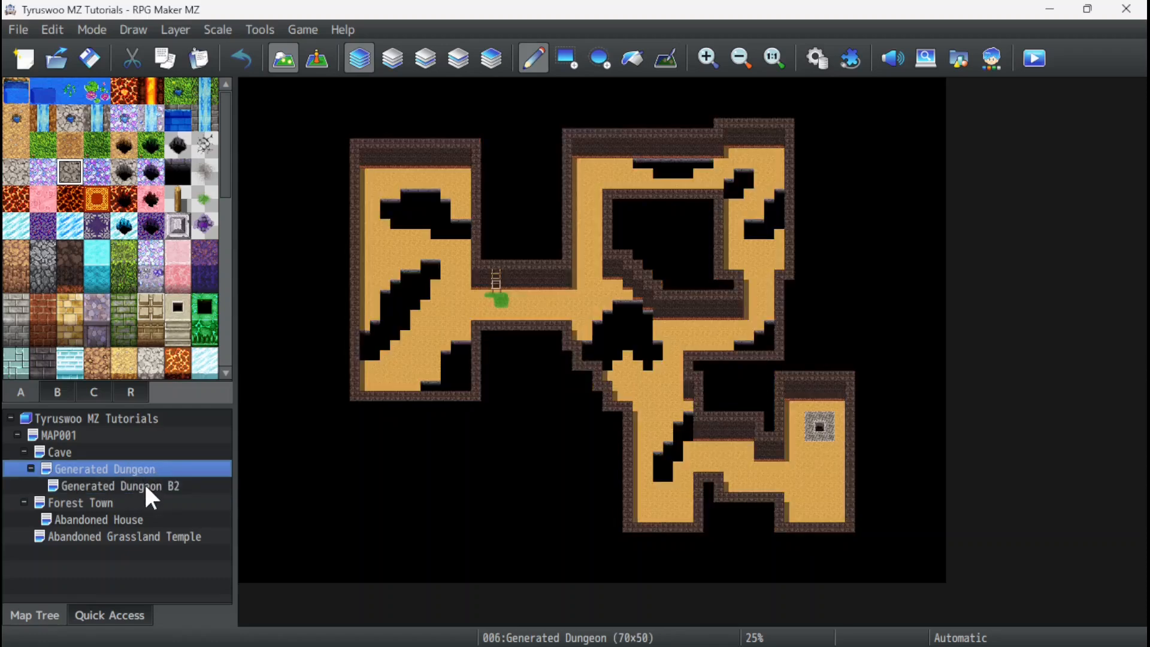
{"action": "right_click", "coordinate": [141, 468]}
{"action": "left_click", "coordinate": [118, 469]}
{"action": "left_click", "coordinate": [136, 482]}
{"action": "left_click", "coordinate": [82, 450]}
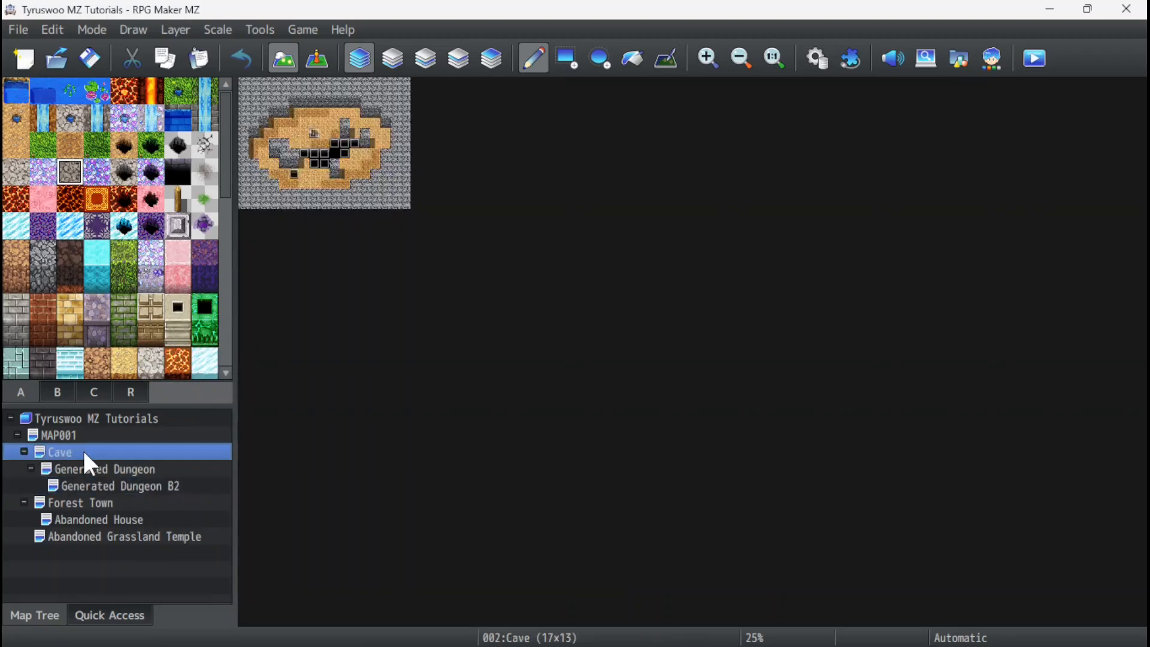
{"action": "scroll", "coordinate": [274, 175], "scroll_direction": "up", "scroll_amount": 2, "text": "ctrl"}
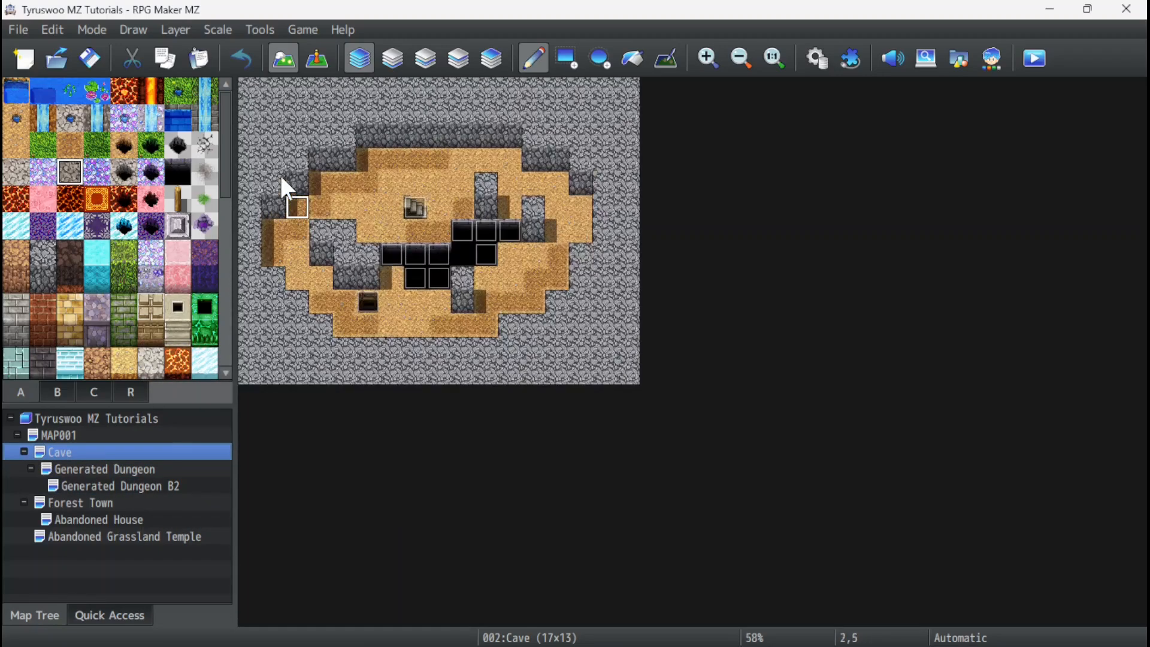
Rename the original Generated Dungeon map as Generated Dungeon B1.
{"action": "right_click", "coordinate": [67, 451]}
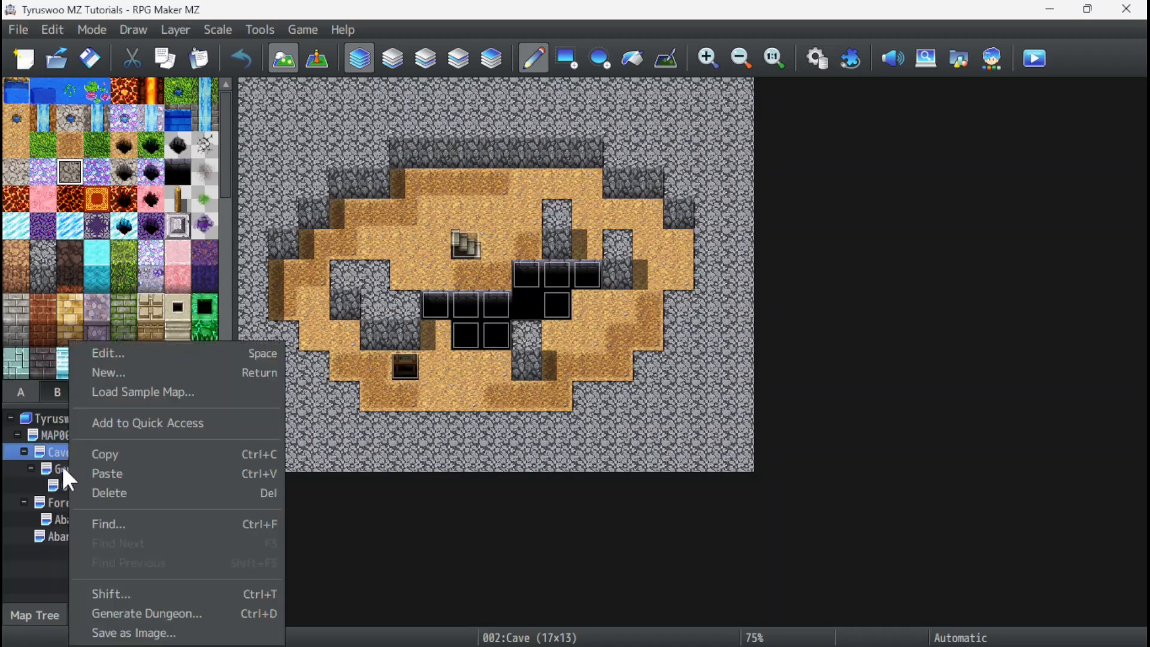
{"action": "left_click", "coordinate": [67, 466]}
{"action": "right_click", "coordinate": [78, 465]}
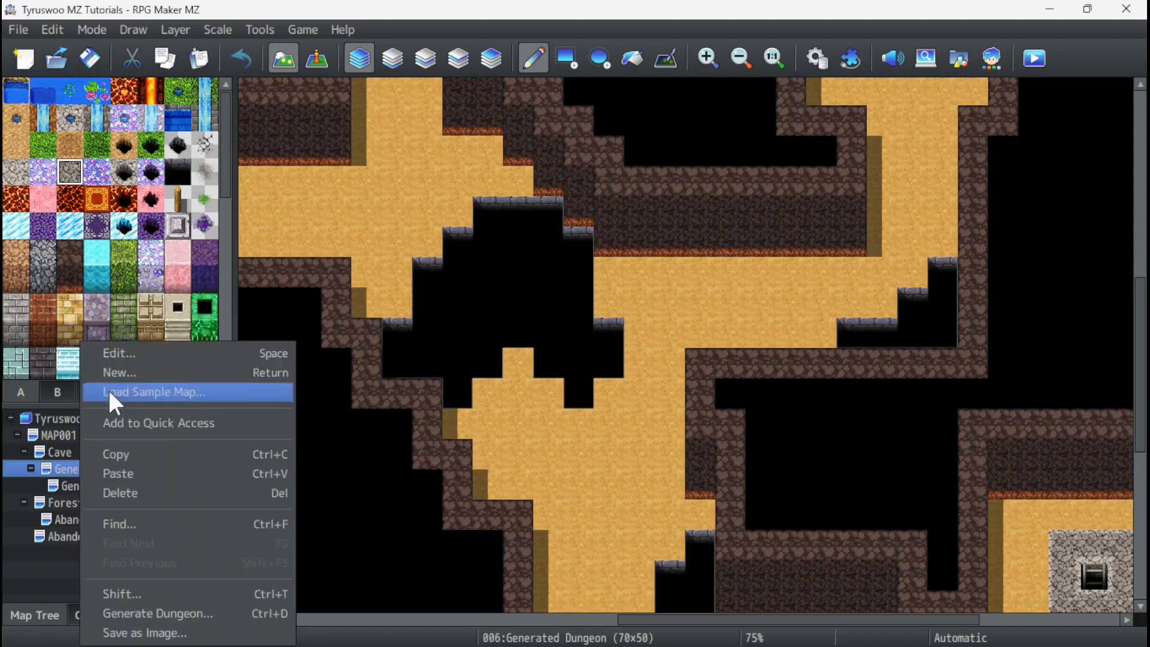
{"action": "left_click", "coordinate": [129, 352]}
{"action": "left_click", "coordinate": [366, 134]}
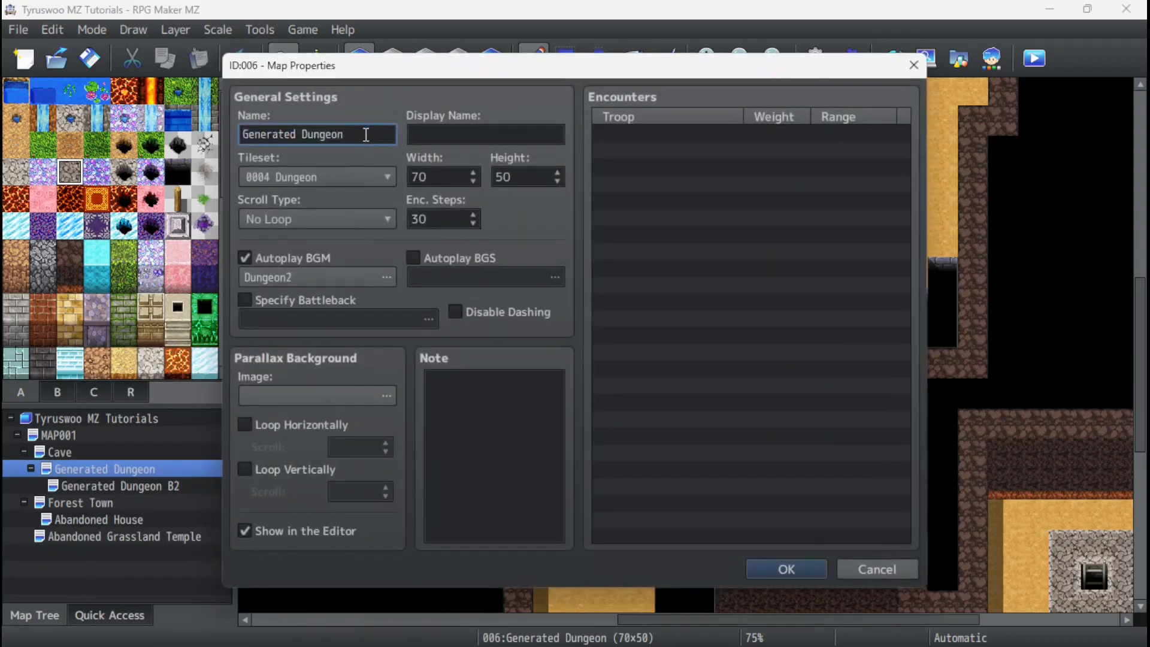
{"action": "type", "text": "B1"}
{"action": "left_click", "coordinate": [786, 569]}
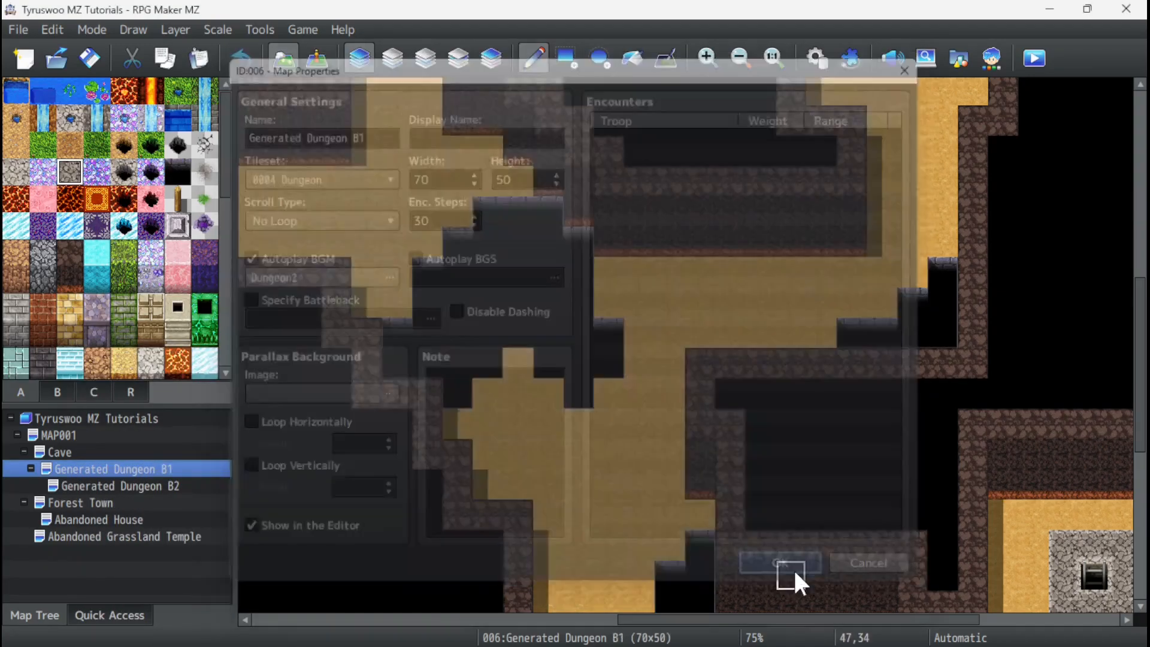
Compare the full layouts of Generated Dungeon B1 and B2, including how their pits and ladder positions line up.
{"action": "left_click", "coordinate": [159, 487]}
{"action": "left_click", "coordinate": [152, 467]}
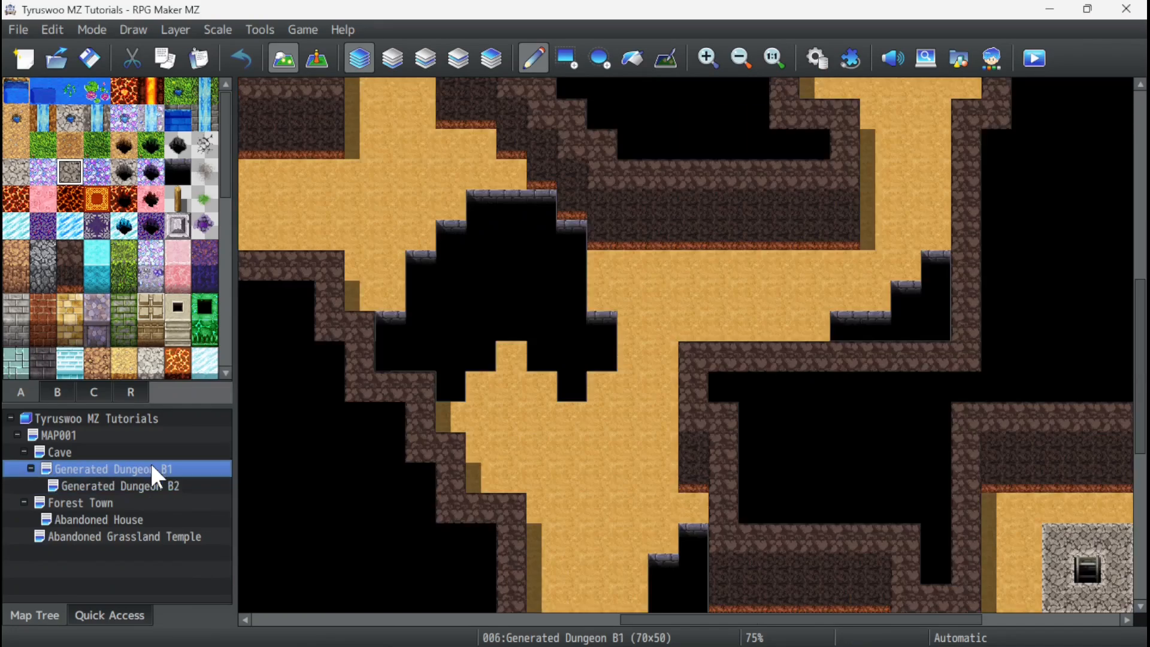
{"action": "scroll", "coordinate": [479, 372], "scroll_direction": "down", "scroll_amount": 2, "text": "ctrl"}
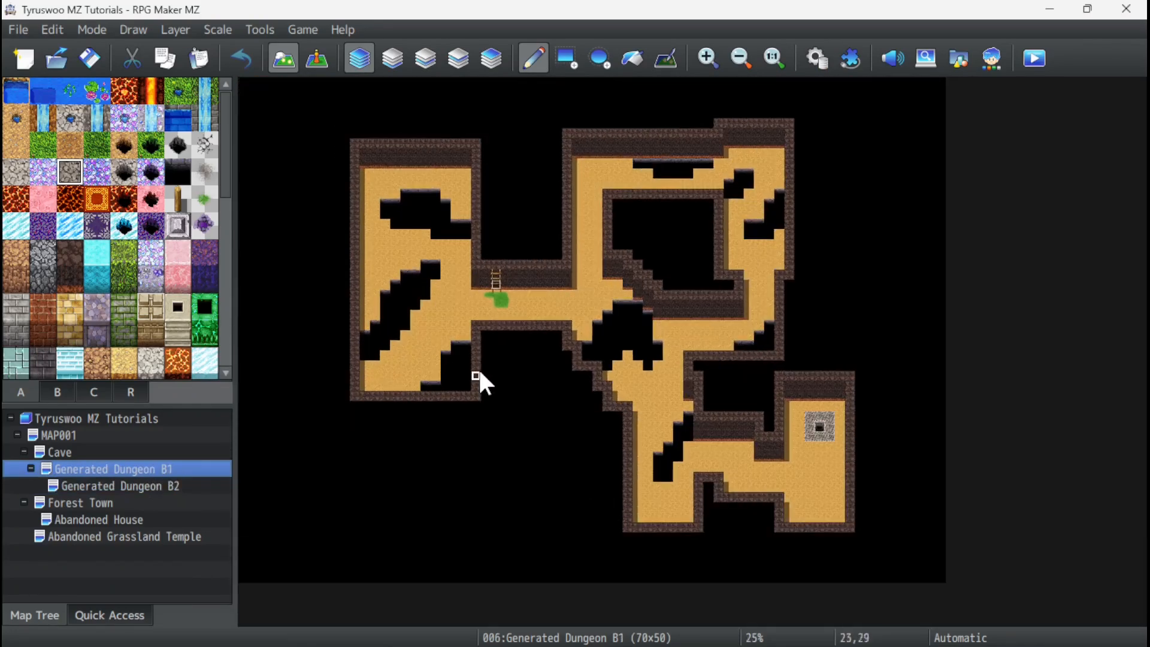
{"action": "left_click", "coordinate": [128, 486]}
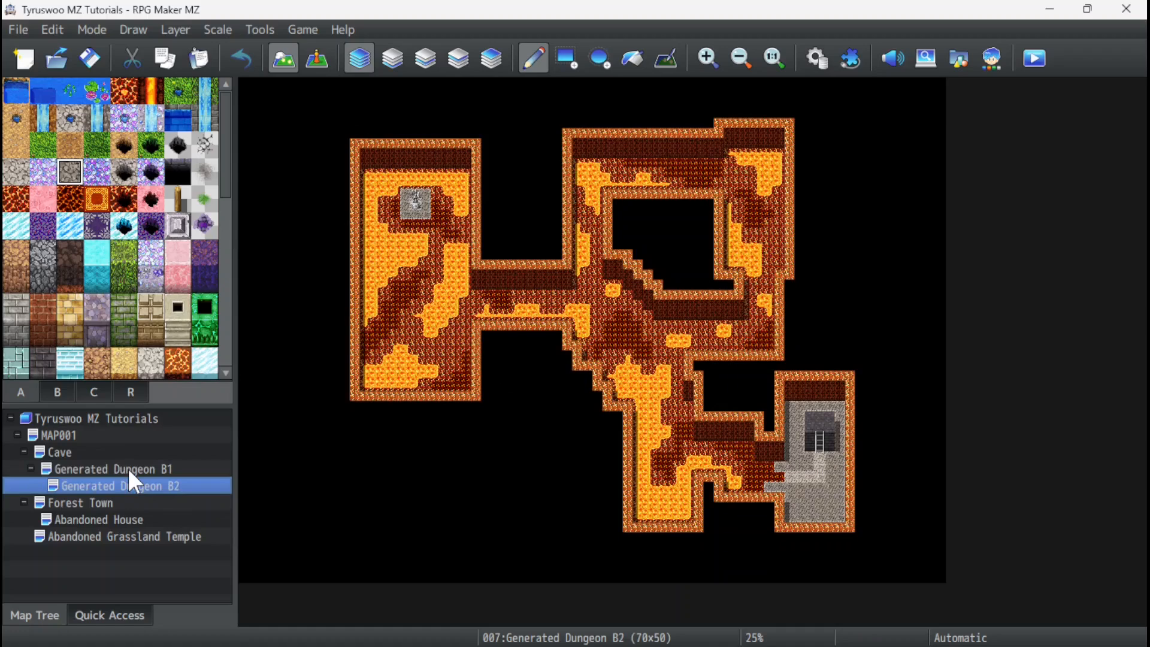
{"action": "left_click", "coordinate": [129, 469]}
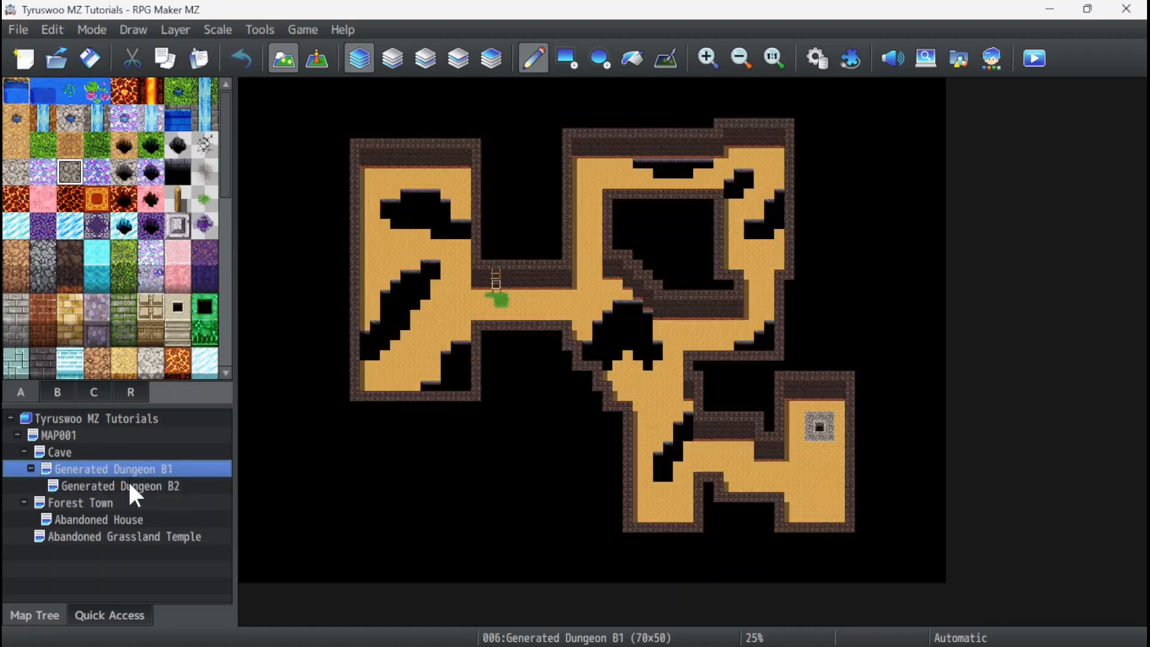
{"action": "left_click", "coordinate": [130, 486]}
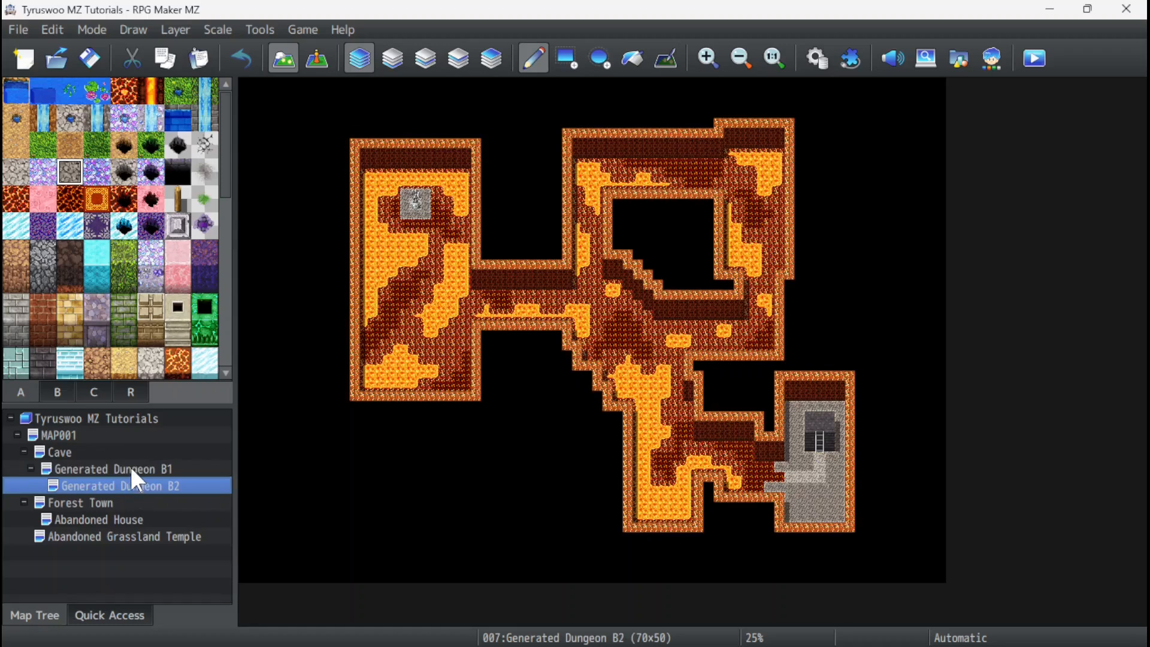
{"action": "left_click", "coordinate": [131, 469]}
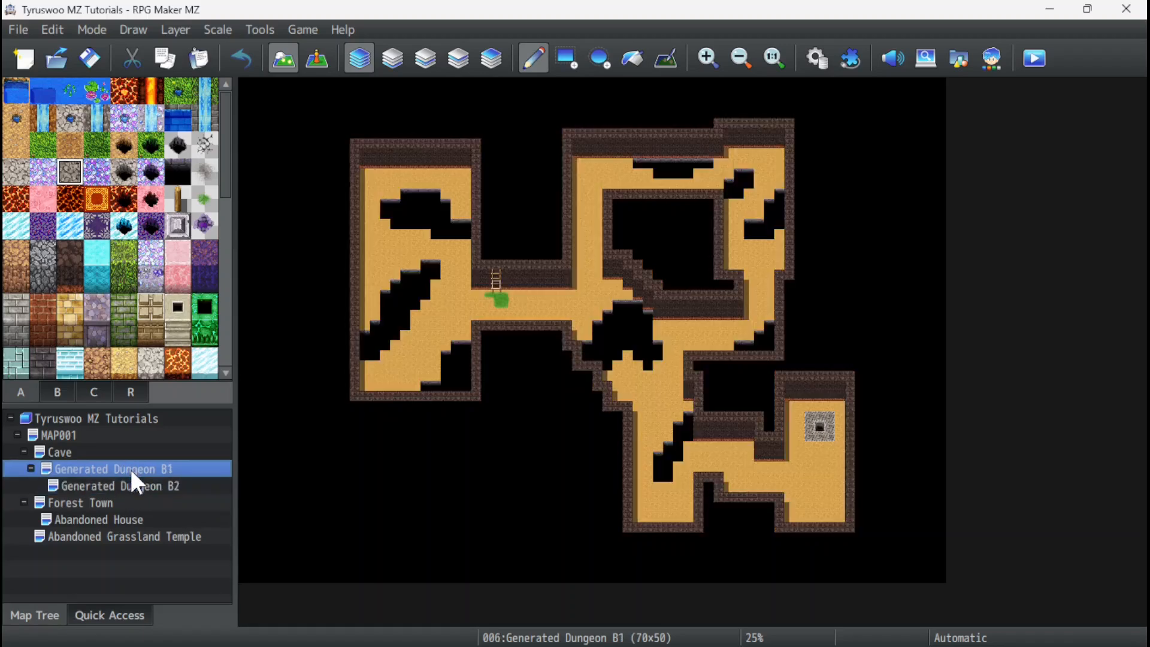
{"action": "left_click", "coordinate": [138, 485]}
Examine the statue platform and surrounding lava in B2's northwestern room.
{"action": "scroll", "coordinate": [360, 239], "scroll_direction": "up", "scroll_amount": 3, "text": "ctrl"}
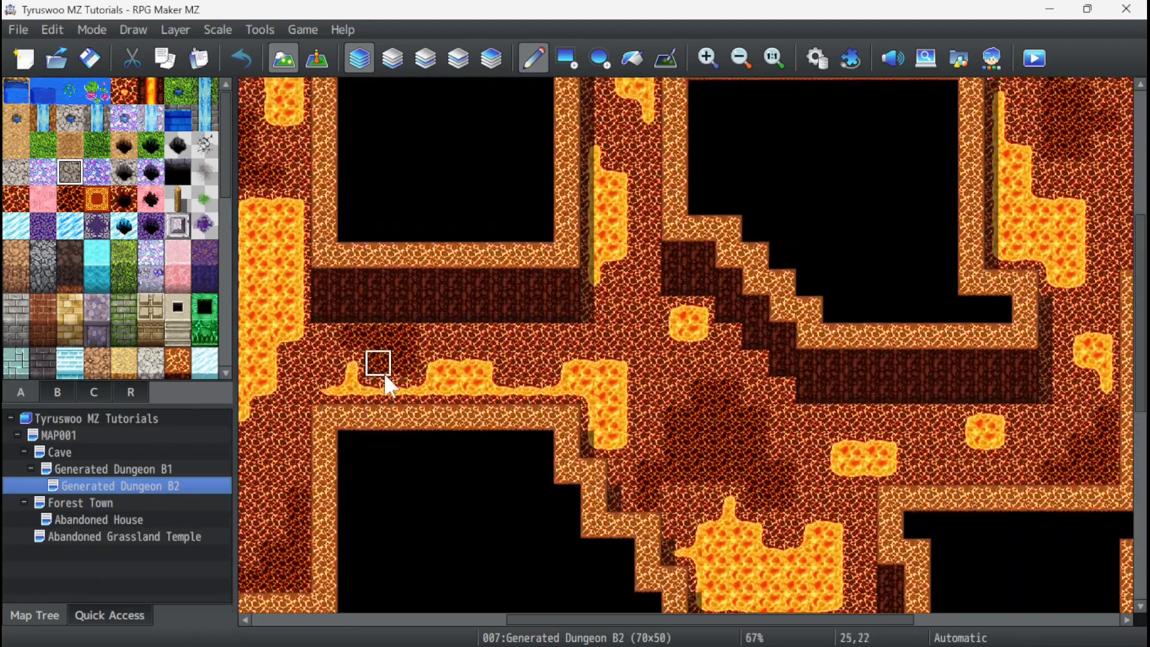
{"action": "scroll", "coordinate": [383, 372], "scroll_direction": "up", "scroll_amount": 3}
{"action": "left_click_drag", "start_coordinate": [568, 618], "coordinate": [360, 623]}
{"action": "scroll", "coordinate": [545, 296], "scroll_direction": "up", "scroll_amount": 1, "text": "ctrl"}
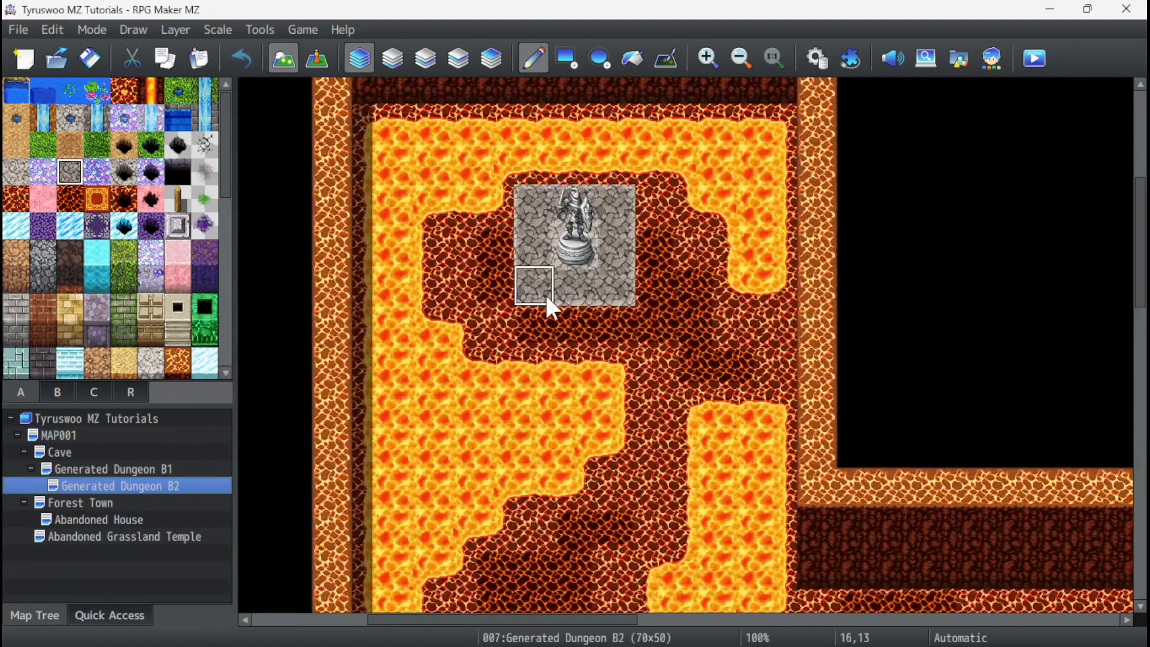
{"action": "scroll", "coordinate": [546, 296], "scroll_direction": "up", "scroll_amount": 1, "text": "ctrl"}
{"action": "scroll", "coordinate": [477, 278], "scroll_direction": "up", "scroll_amount": 2}
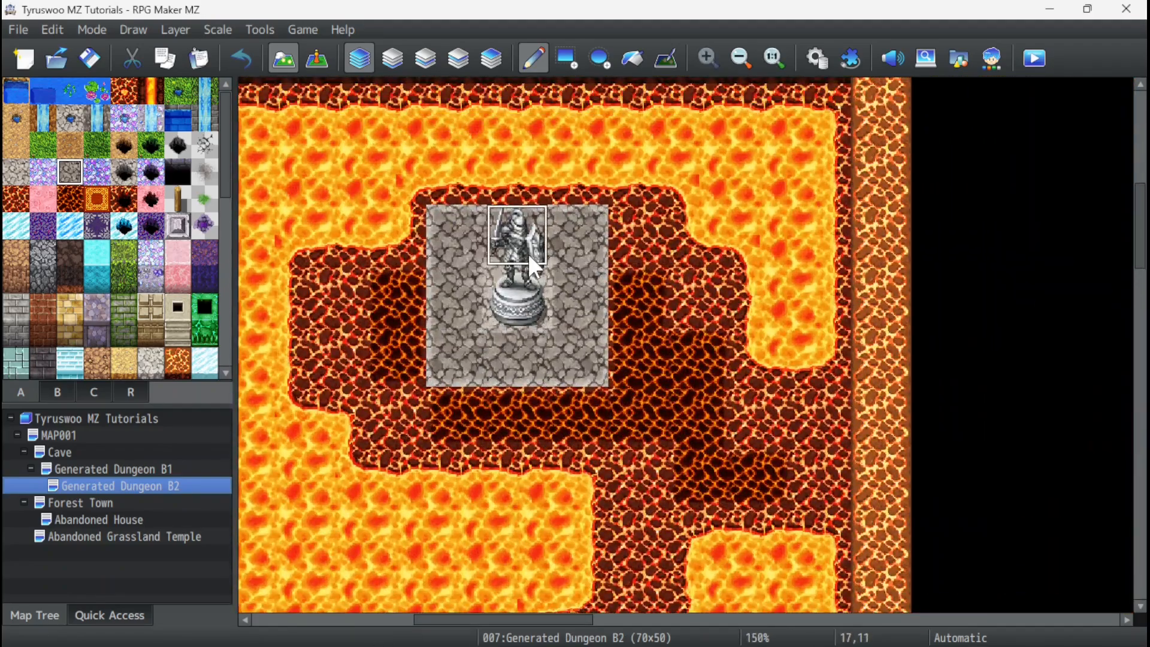
{"action": "scroll", "coordinate": [527, 270], "scroll_direction": "down", "scroll_amount": 4, "text": "ctrl"}
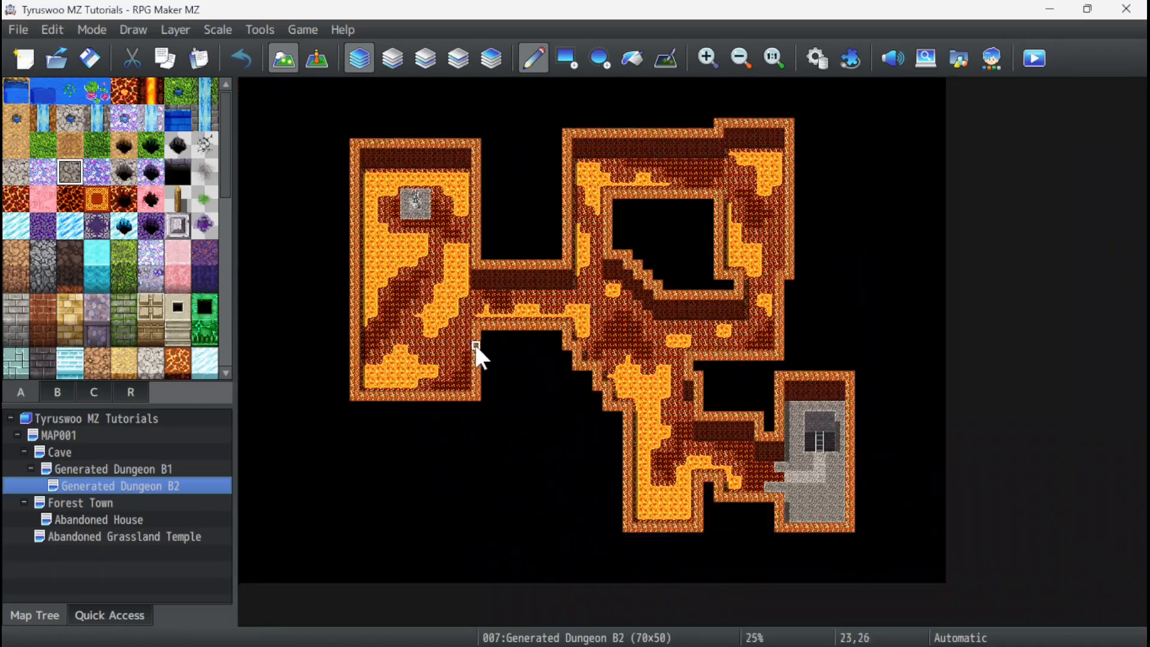
{"action": "scroll", "coordinate": [438, 303], "scroll_direction": "up", "scroll_amount": 2, "text": "ctrl"}
{"action": "scroll", "coordinate": [842, 418], "scroll_direction": "down", "scroll_amount": 1}
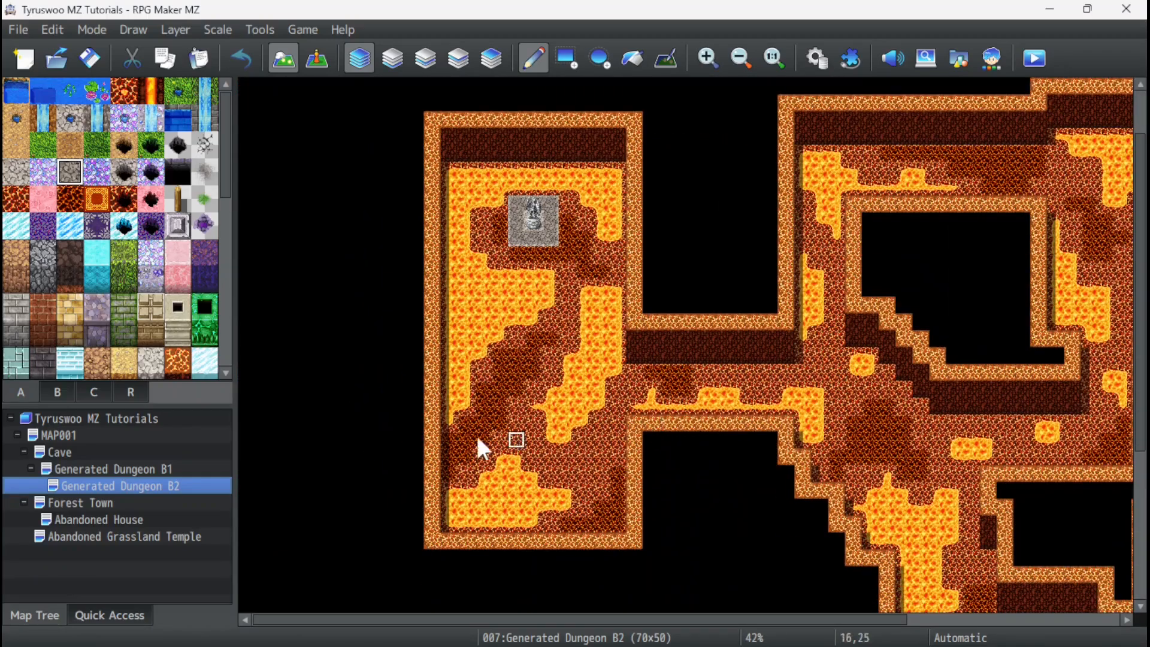
Compare B1's northwestern pit with the statue platform at the same spot in B2.
{"action": "left_click", "coordinate": [154, 467]}
{"action": "scroll", "coordinate": [524, 357], "scroll_direction": "up", "scroll_amount": 2}
{"action": "left_click_drag", "start_coordinate": [662, 622], "coordinate": [496, 616]}
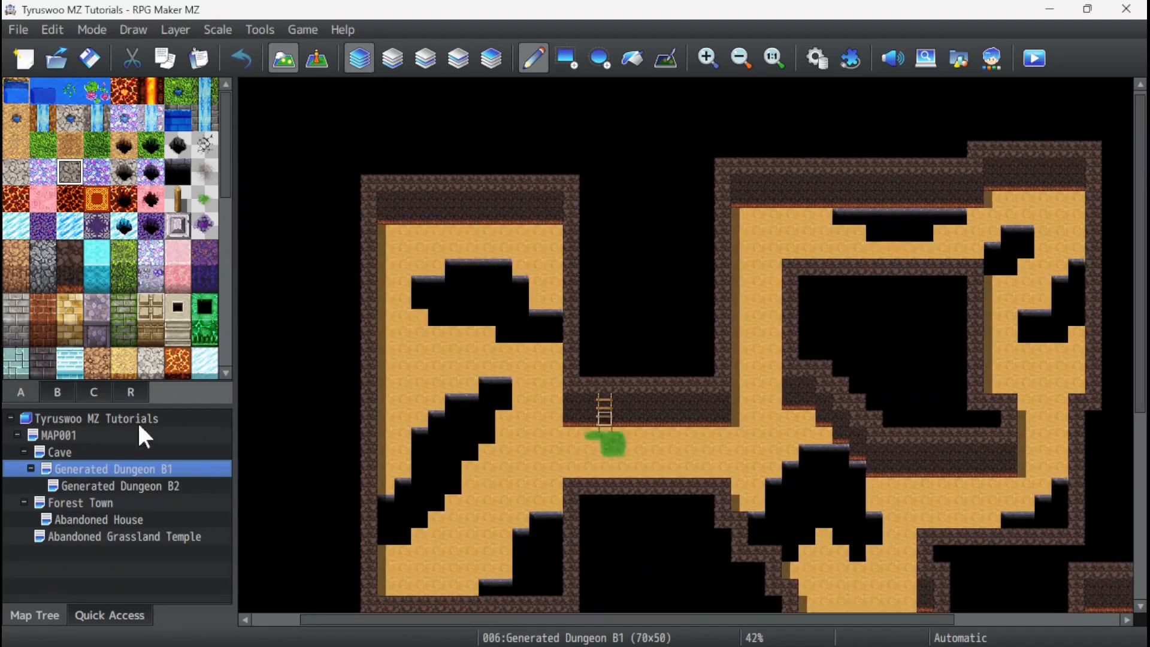
{"action": "left_click", "coordinate": [96, 484]}
{"action": "scroll", "coordinate": [612, 260], "scroll_direction": "up", "scroll_amount": 1}
{"action": "scroll", "coordinate": [512, 282], "scroll_direction": "up", "scroll_amount": 1, "text": "ctrl"}
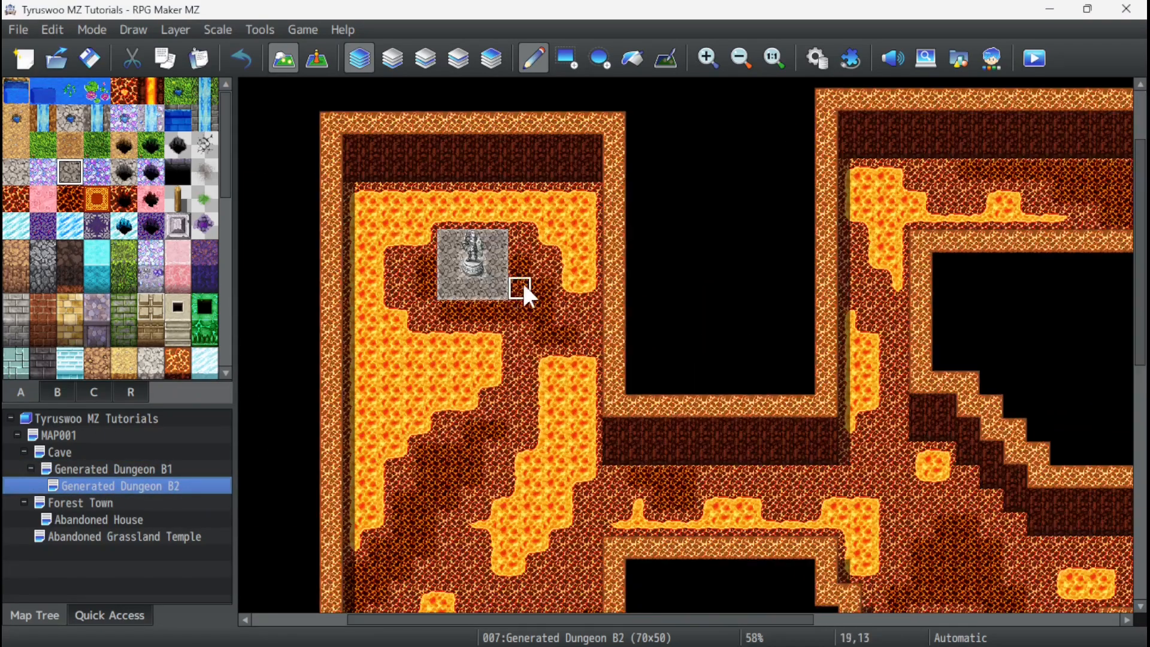
{"action": "scroll", "coordinate": [418, 244], "scroll_direction": "up", "scroll_amount": 2, "text": "ctrl"}
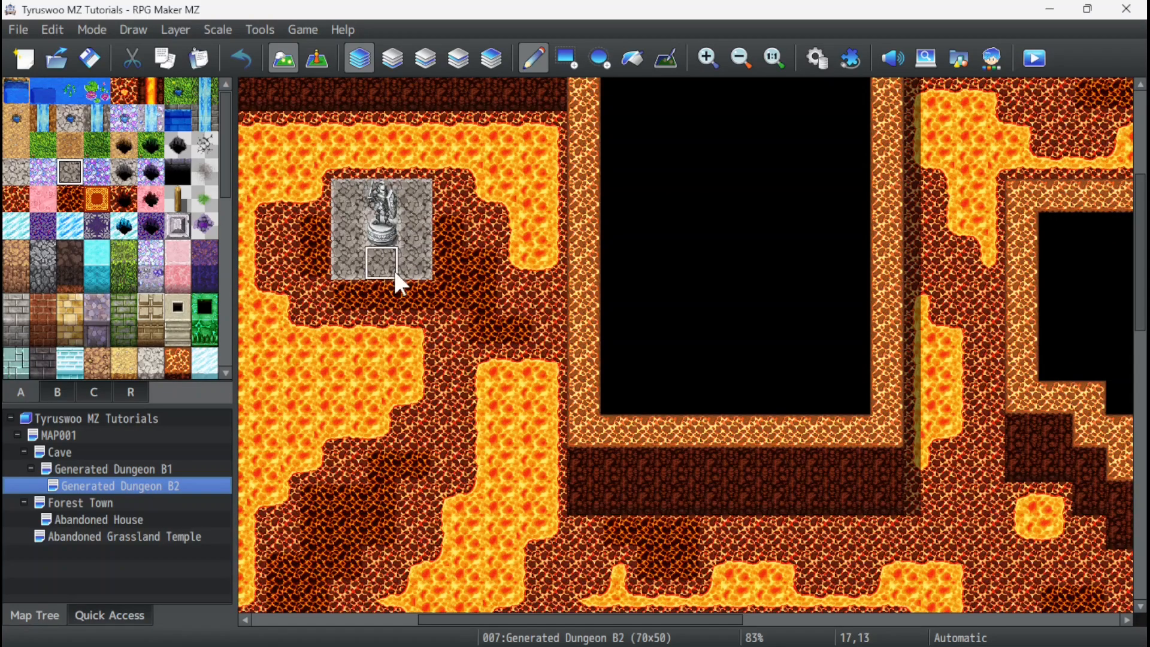
Examine Generated Dungeon B2's route from the northwestern statue room through the lava corridors to the southeastern ladder room.
{"action": "scroll", "coordinate": [410, 273], "scroll_direction": "down", "scroll_amount": 3, "text": "ctrl"}
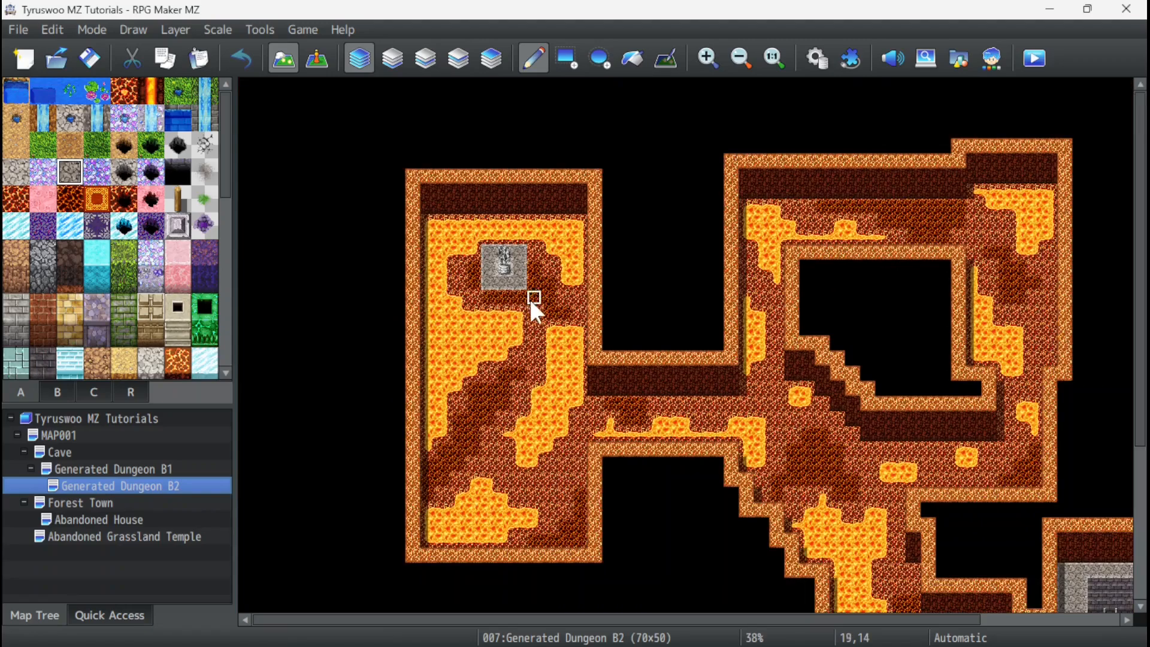
{"action": "scroll", "coordinate": [679, 400], "scroll_direction": "down", "scroll_amount": 3}
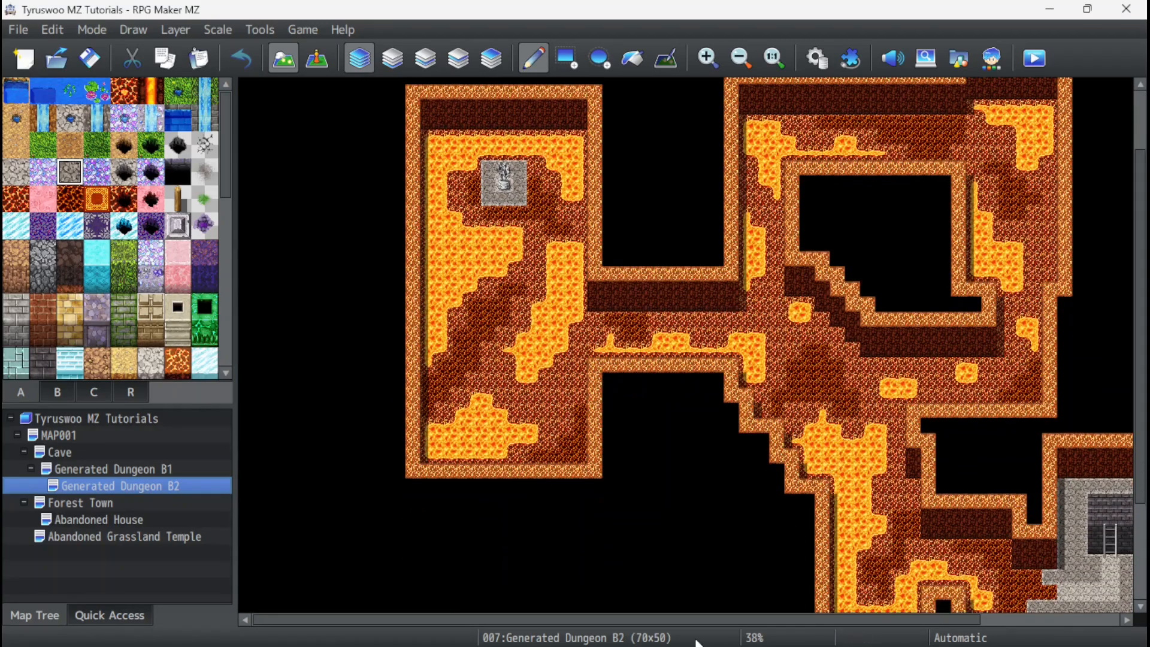
{"action": "scroll", "coordinate": [723, 619], "scroll_direction": "down", "scroll_amount": 5}
{"action": "scroll", "coordinate": [727, 347], "scroll_direction": "down", "scroll_amount": 4}
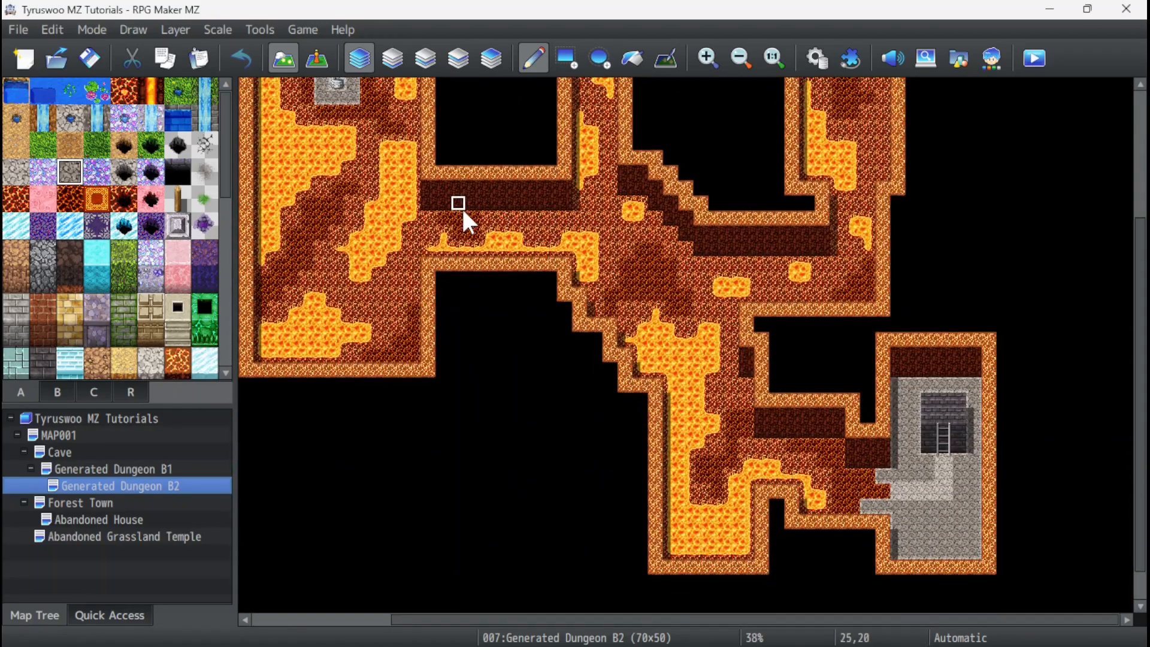
{"action": "scroll", "coordinate": [461, 206], "scroll_direction": "up", "scroll_amount": 4, "text": "ctrl"}
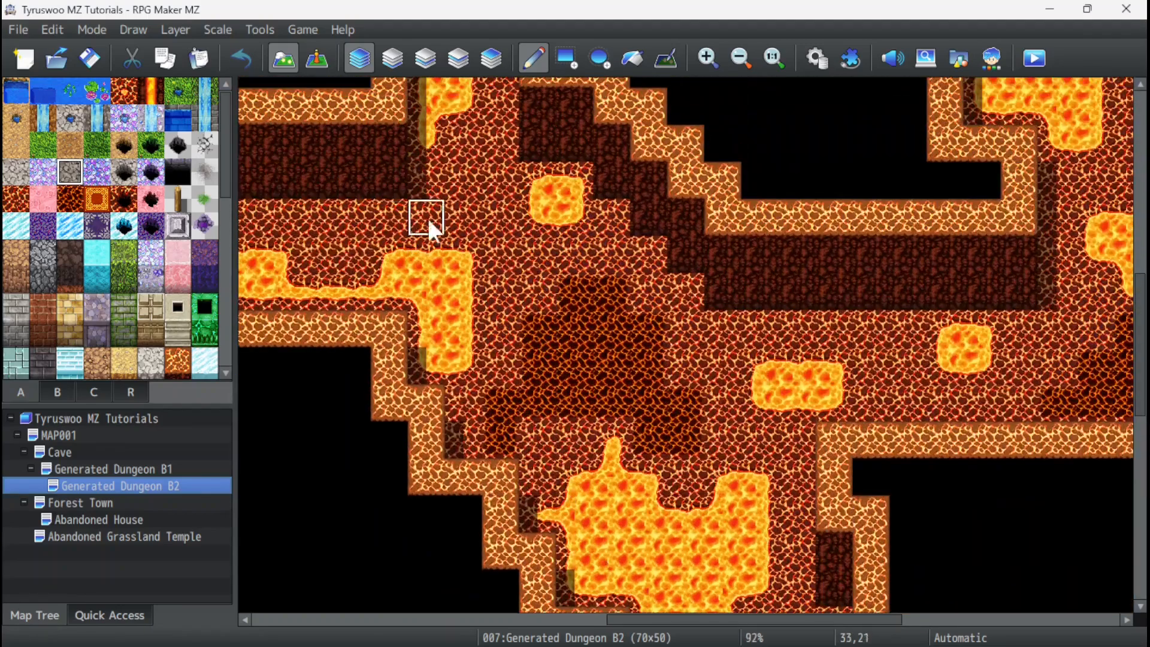
{"action": "scroll", "coordinate": [700, 356], "scroll_direction": "down", "scroll_amount": 8}
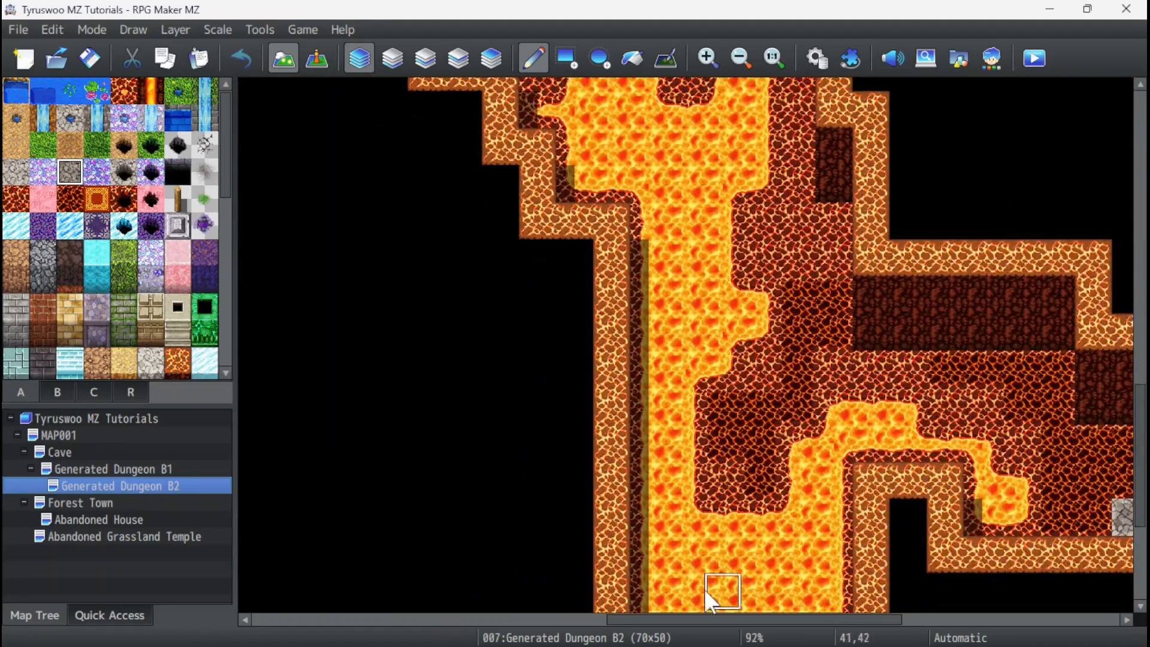
{"action": "left_click_drag", "start_coordinate": [684, 617], "coordinate": [928, 644]}
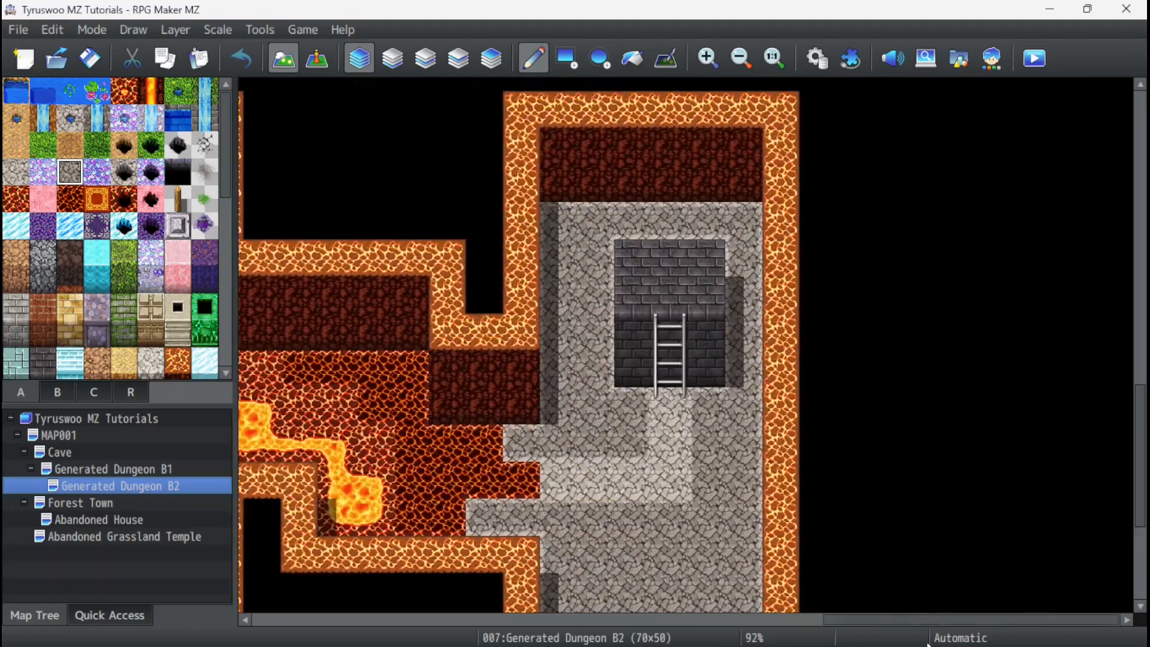
{"action": "scroll", "coordinate": [688, 355], "scroll_direction": "down", "scroll_amount": 4, "text": "ctrl"}
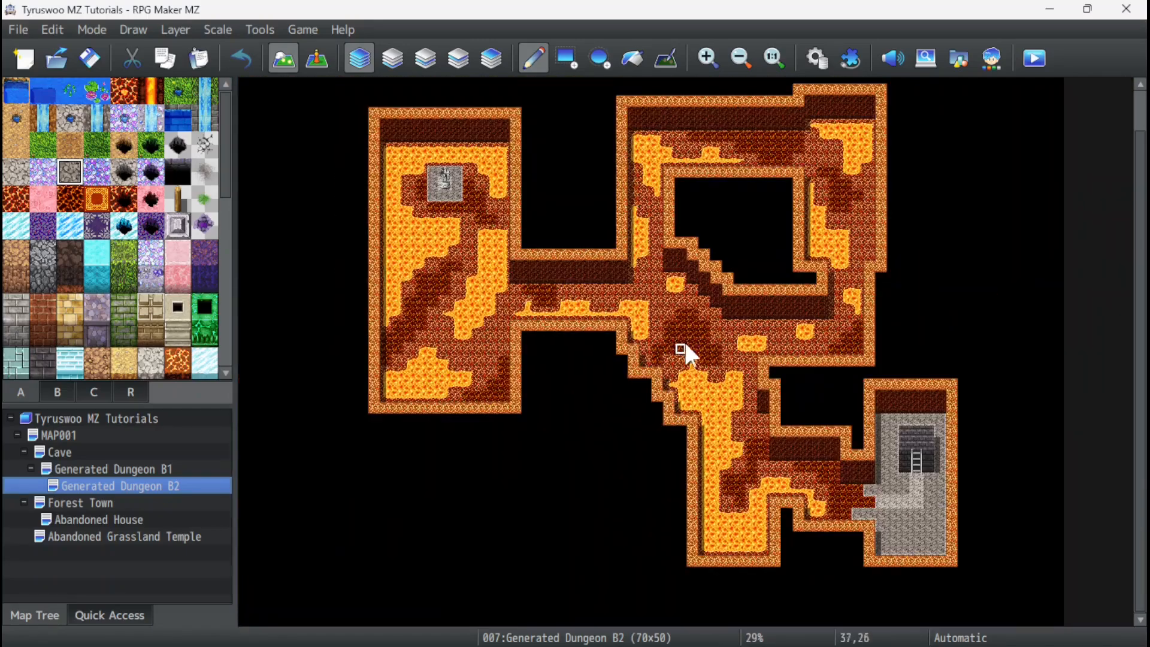
Copy a Pit event from the Cave map onto the top-left edge tile of Generated Dungeon B1's northwestern pit, at 16,11.
{"action": "left_click", "coordinate": [151, 468]}
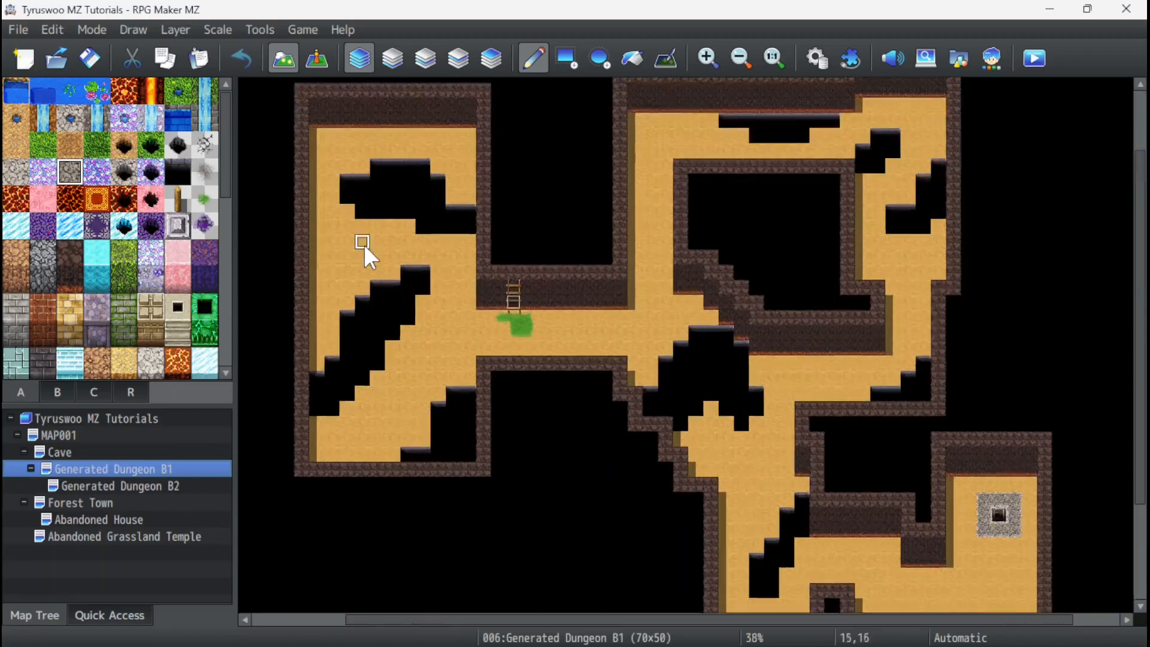
{"action": "scroll", "coordinate": [364, 244], "scroll_direction": "up", "scroll_amount": 2, "text": "ctrl"}
{"action": "scroll", "coordinate": [1014, 514], "scroll_direction": "up", "scroll_amount": 2}
{"action": "left_click_drag", "start_coordinate": [732, 621], "coordinate": [545, 621]}
{"action": "scroll", "coordinate": [506, 307], "scroll_direction": "up", "scroll_amount": 3, "text": "ctrl"}
{"action": "left_click", "coordinate": [317, 59]}
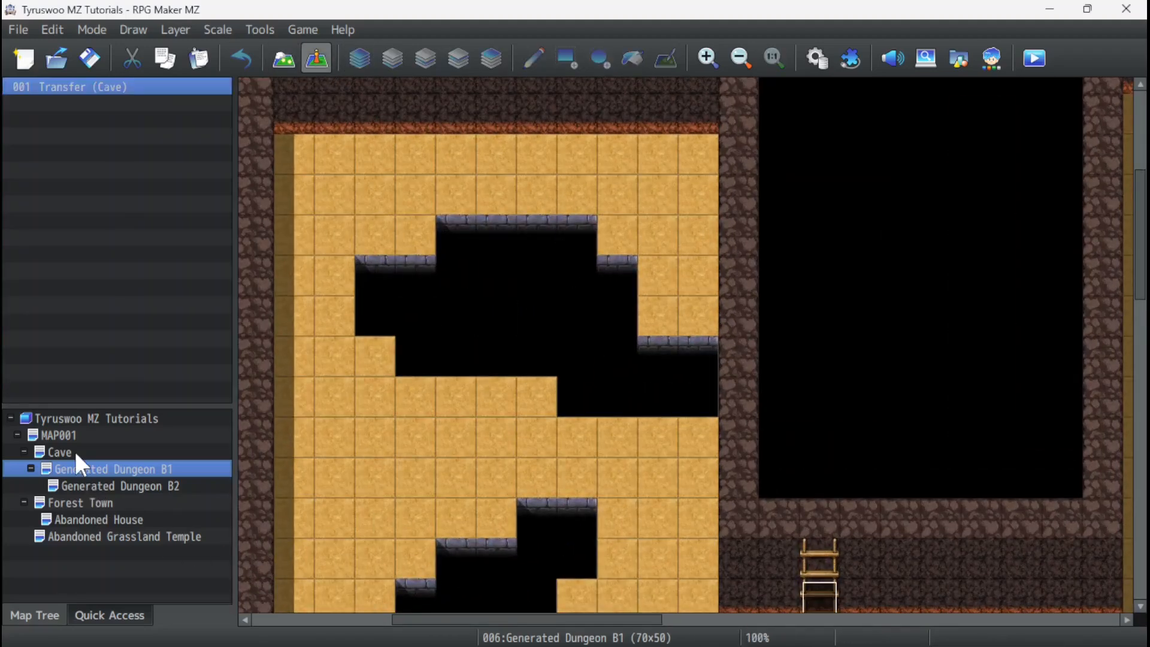
{"action": "left_click", "coordinate": [59, 452]}
{"action": "left_click", "coordinate": [623, 341]}
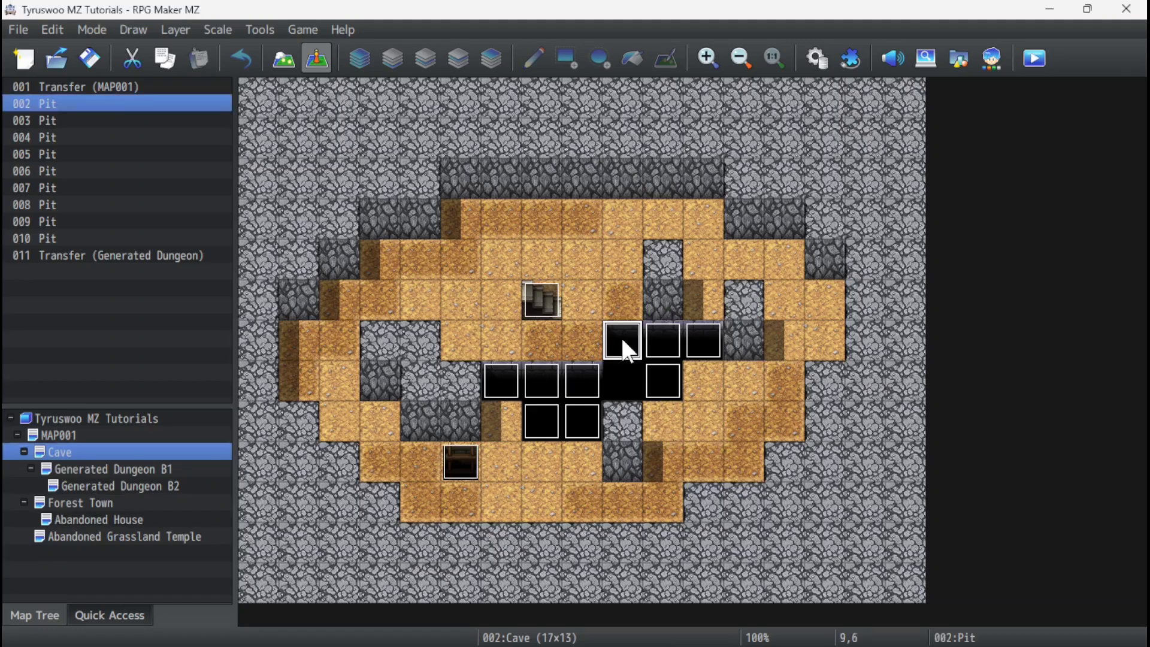
{"action": "left_click", "coordinate": [144, 469]}
{"action": "left_click", "coordinate": [465, 248]}
{"action": "key", "text": "ctrl+v"}
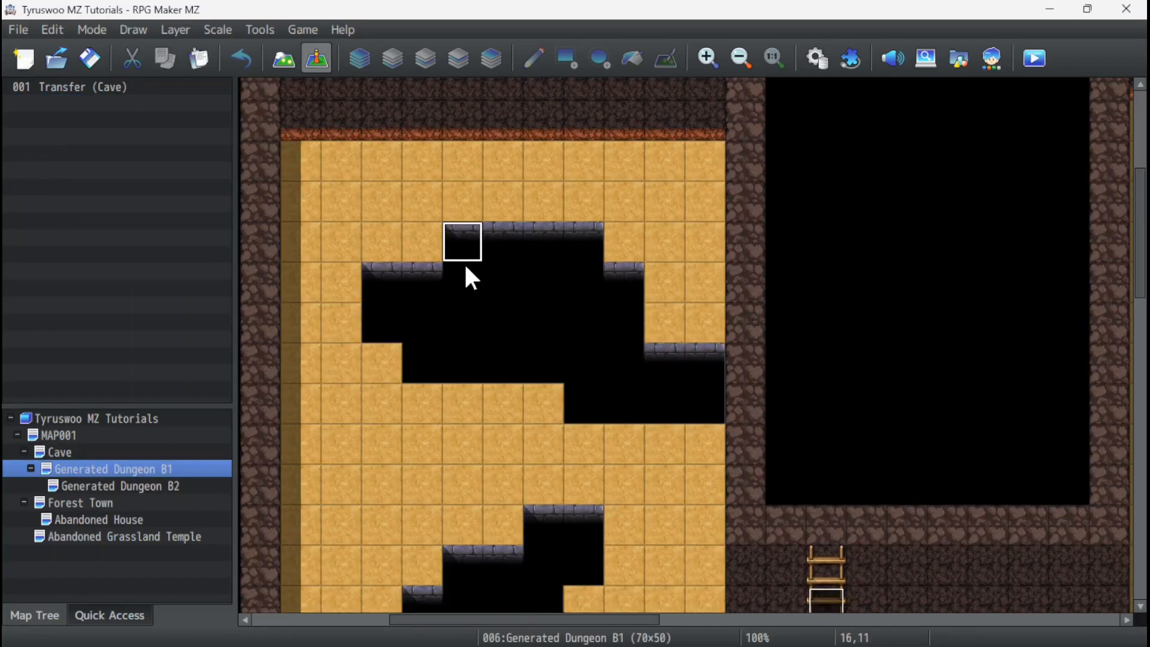
Rename the pasted pit event in Generated Dungeon B1 as Pit Coordinate Transfer.
{"action": "right_click", "coordinate": [465, 233]}
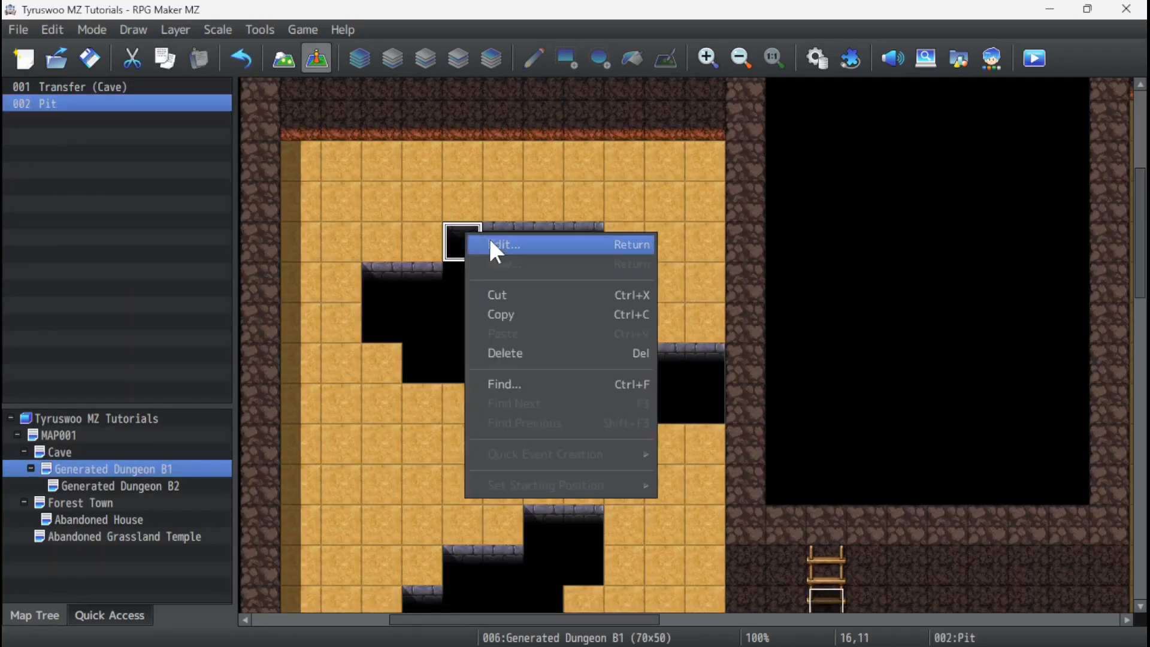
{"action": "left_click", "coordinate": [495, 244]}
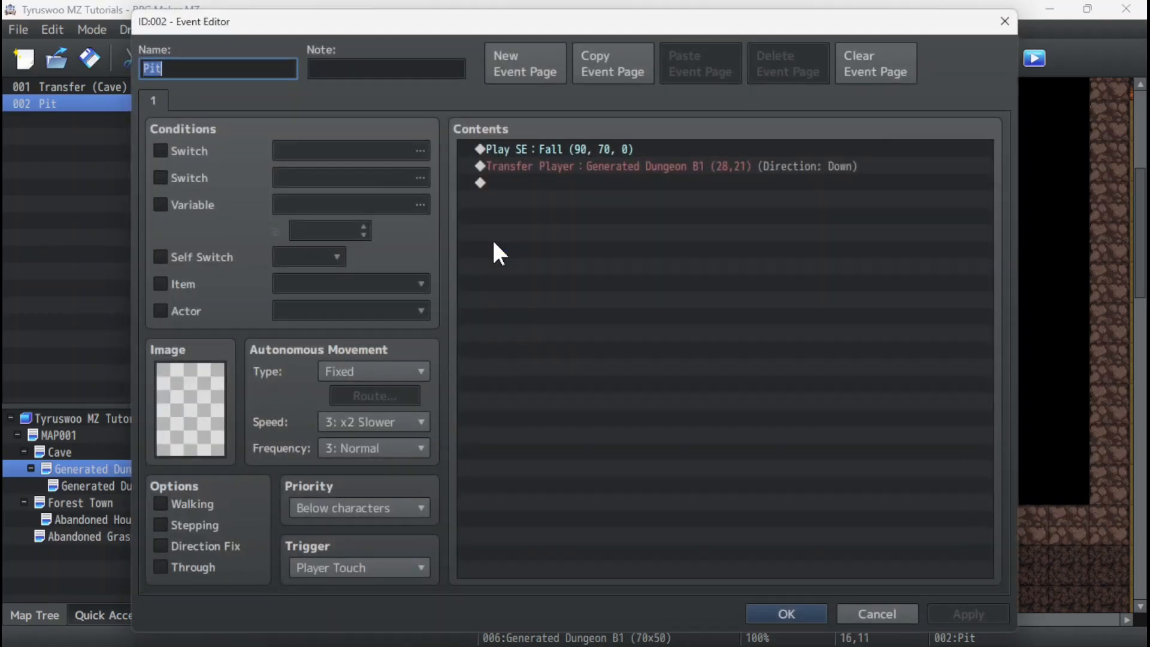
{"action": "left_click", "coordinate": [246, 70]}
{"action": "type", "text": "Coordinate Transfer"}
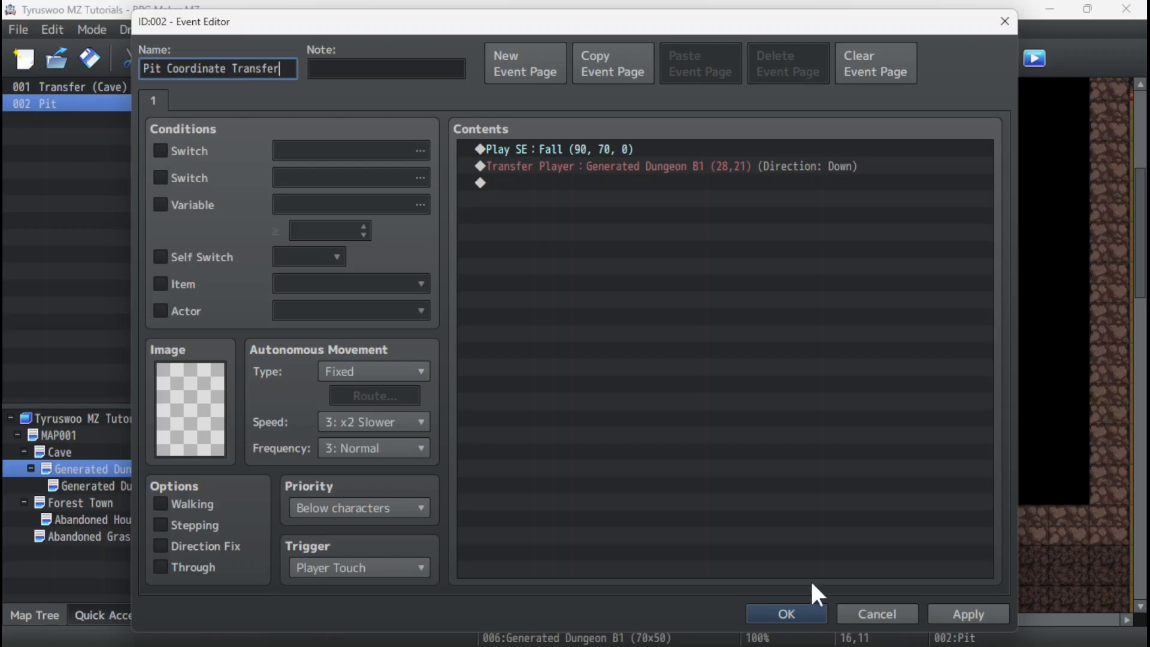
{"action": "left_click", "coordinate": [789, 612]}
Switch the Pit Coordinate Transfer event's Transfer Player location from direct designation to designation with variables.
{"action": "right_click", "coordinate": [465, 240]}
{"action": "left_click", "coordinate": [527, 248]}
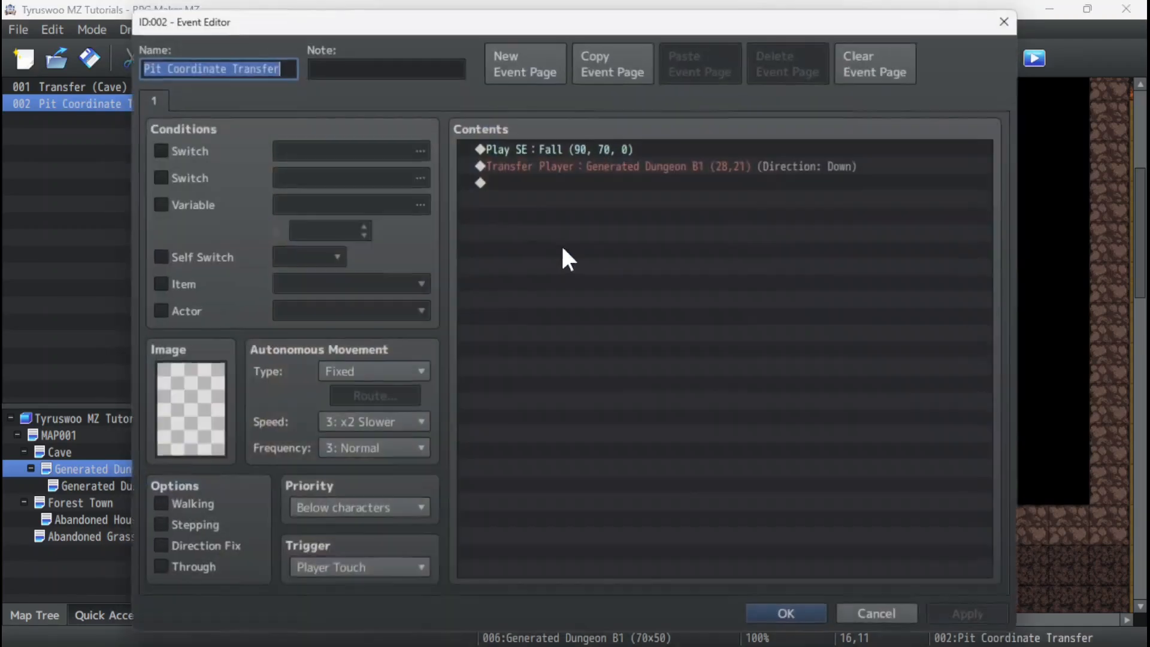
{"action": "left_click", "coordinate": [571, 165]}
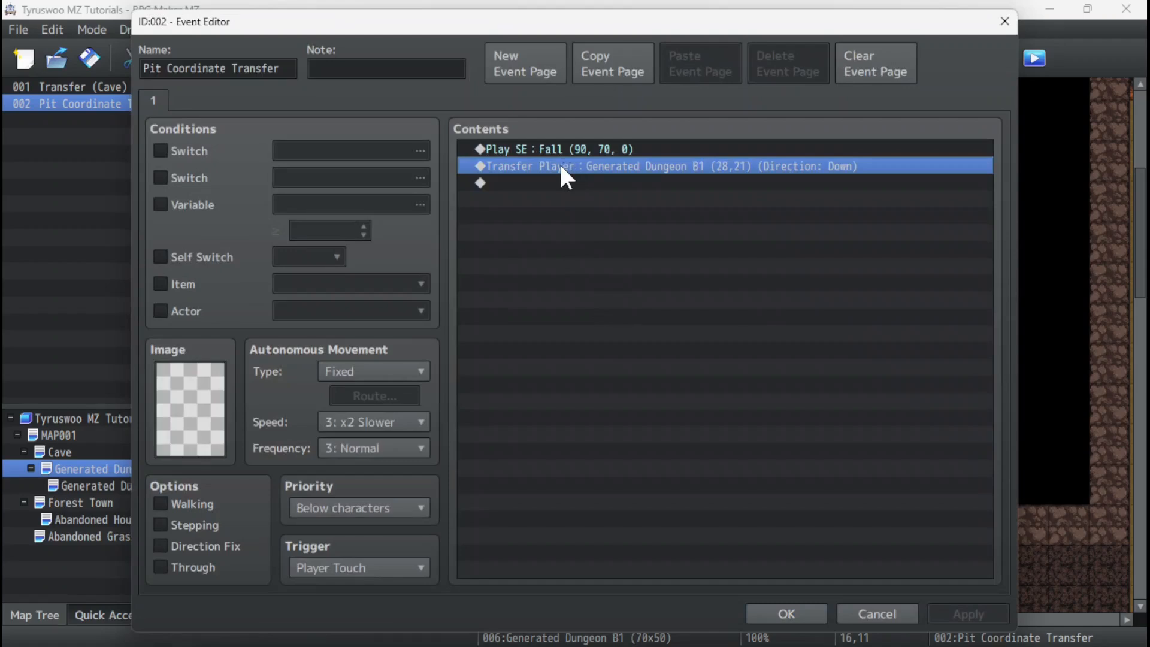
{"action": "right_click", "coordinate": [561, 168]}
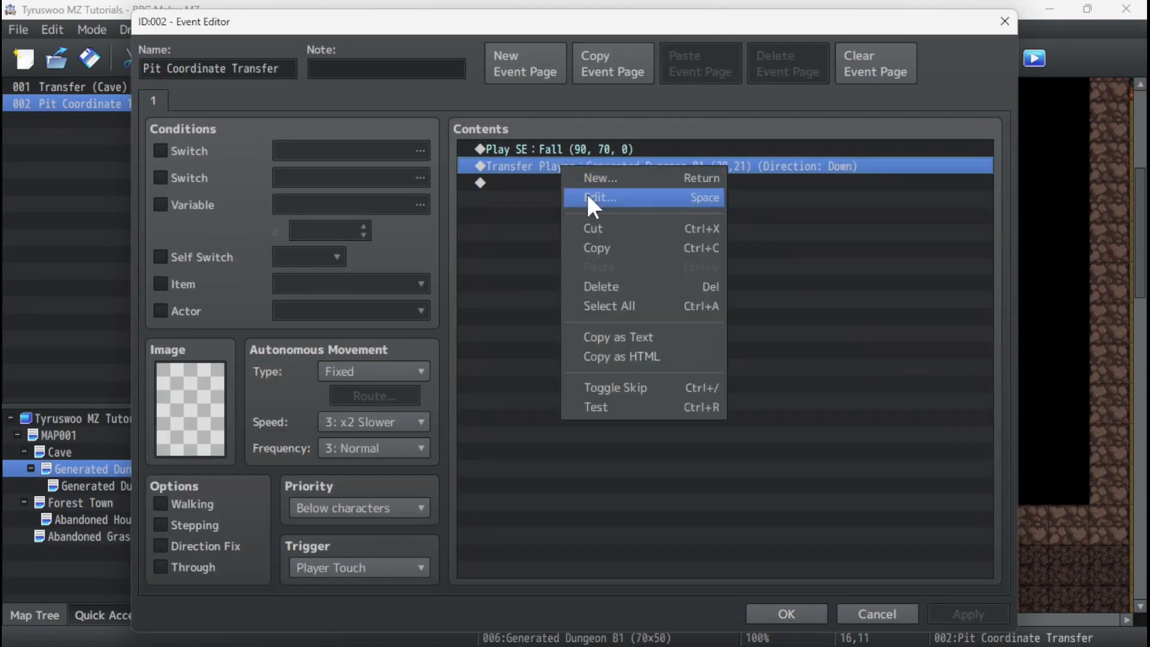
{"action": "left_click", "coordinate": [536, 162]}
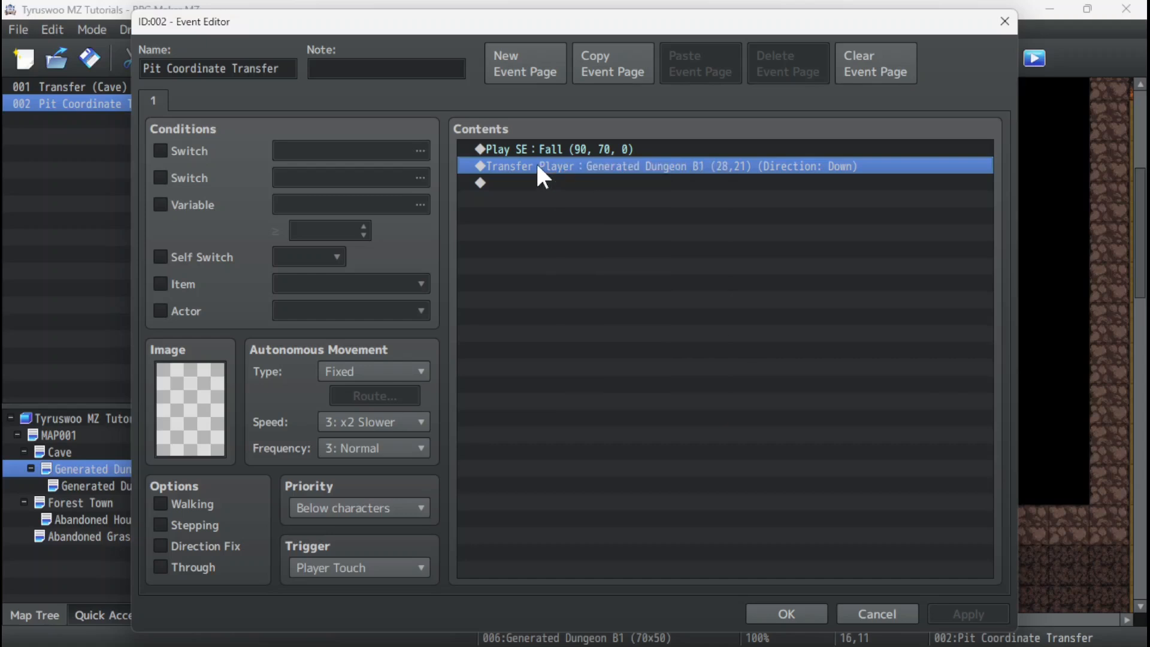
{"action": "right_click", "coordinate": [536, 164]}
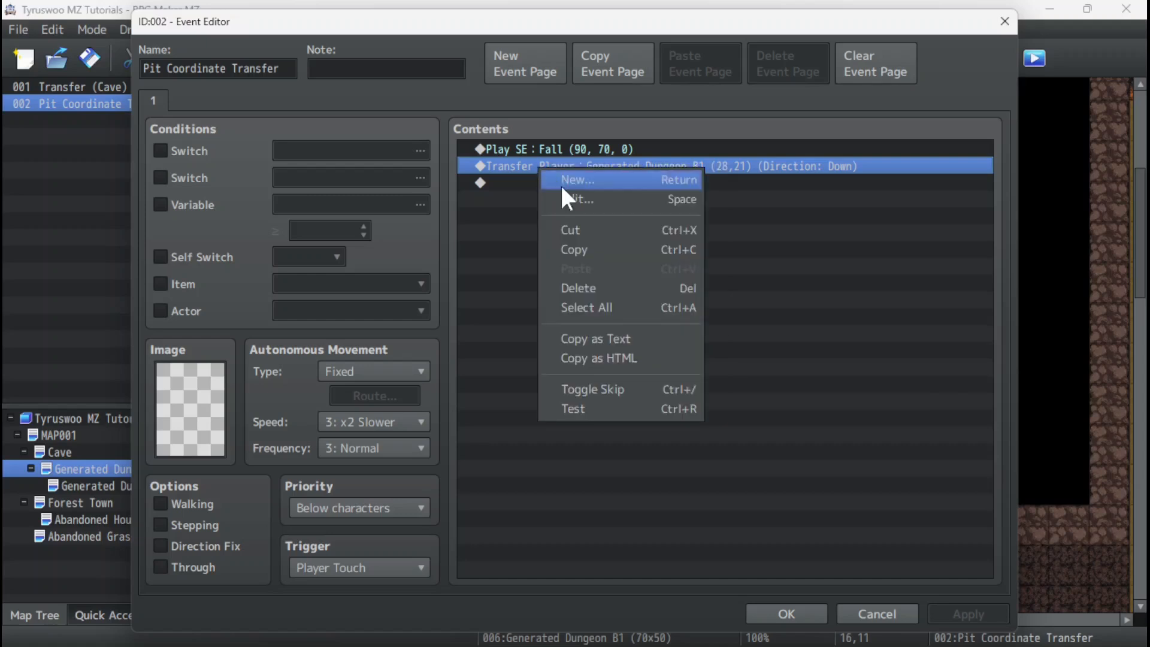
{"action": "left_click", "coordinate": [572, 194]}
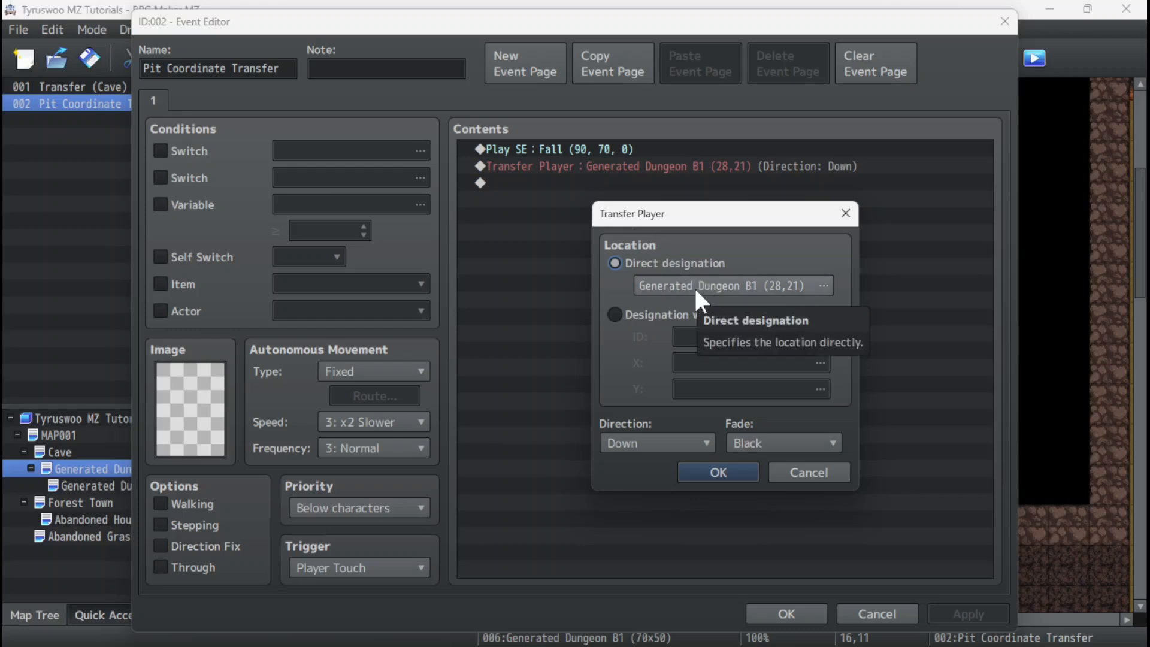
{"action": "left_click", "coordinate": [616, 315]}
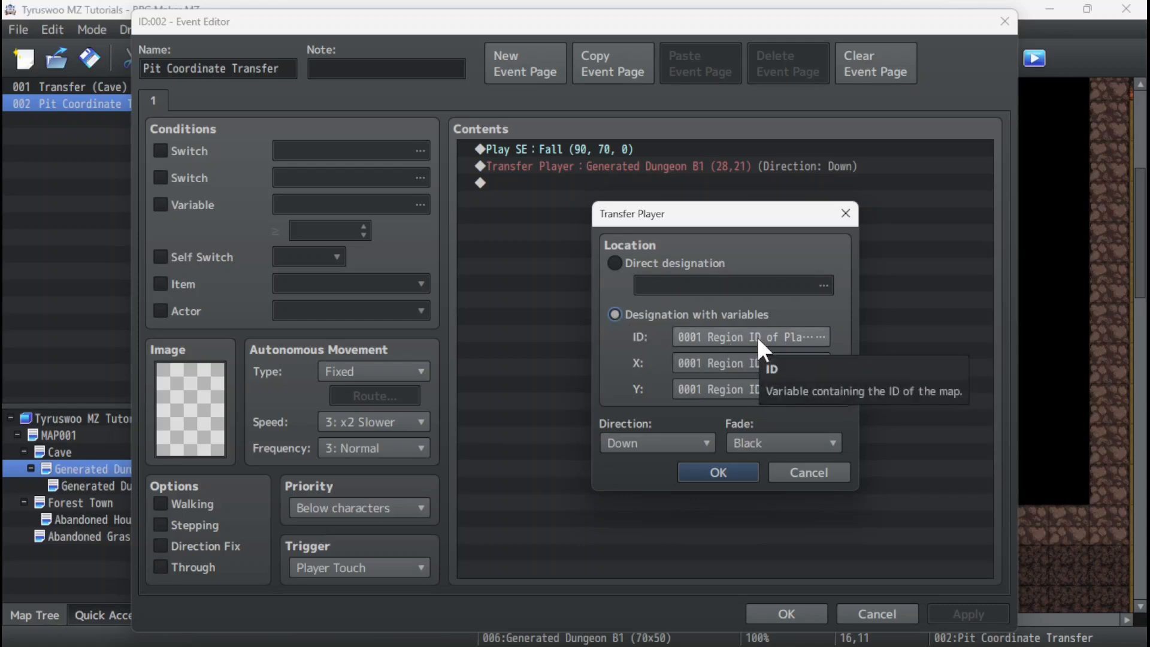
{"action": "left_click", "coordinate": [715, 472]}
{"action": "left_click", "coordinate": [781, 619]}
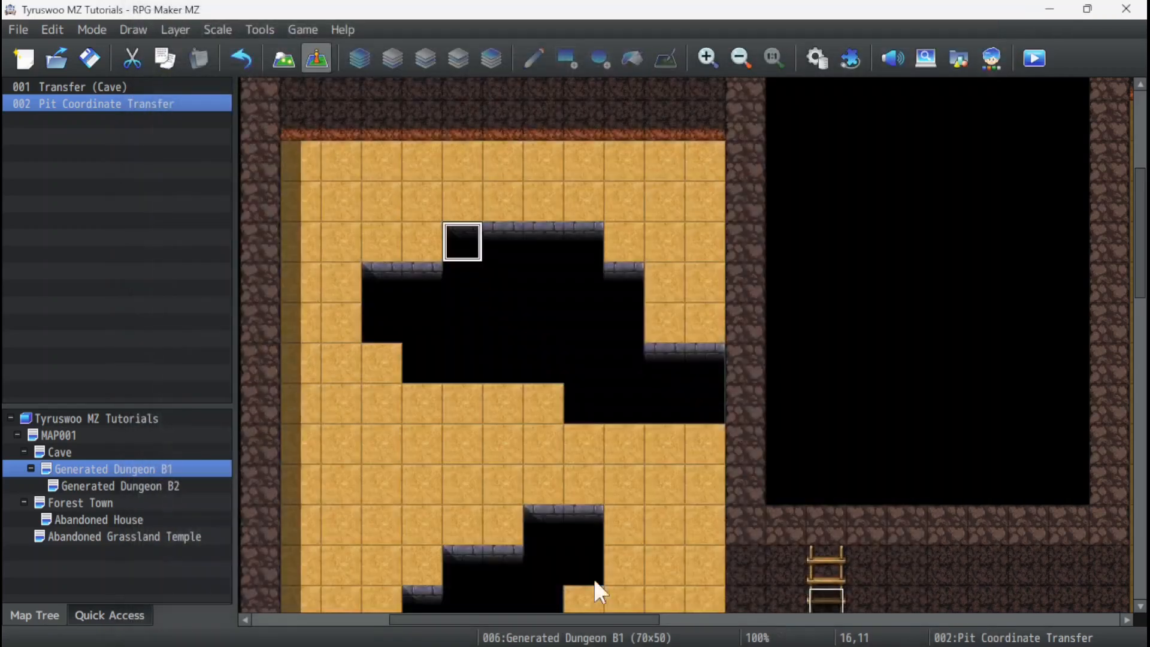
Check the map ID of Generated Dungeon B2 in its map properties.
{"action": "left_click", "coordinate": [148, 489]}
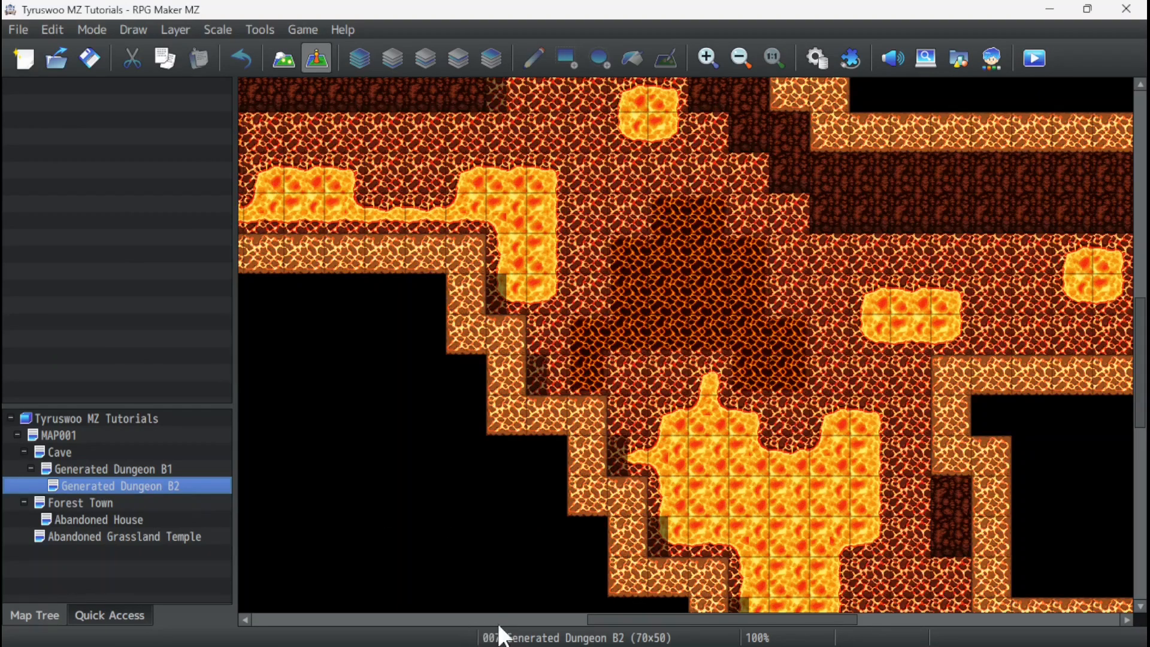
{"action": "right_click", "coordinate": [107, 484]}
{"action": "left_click", "coordinate": [142, 352]}
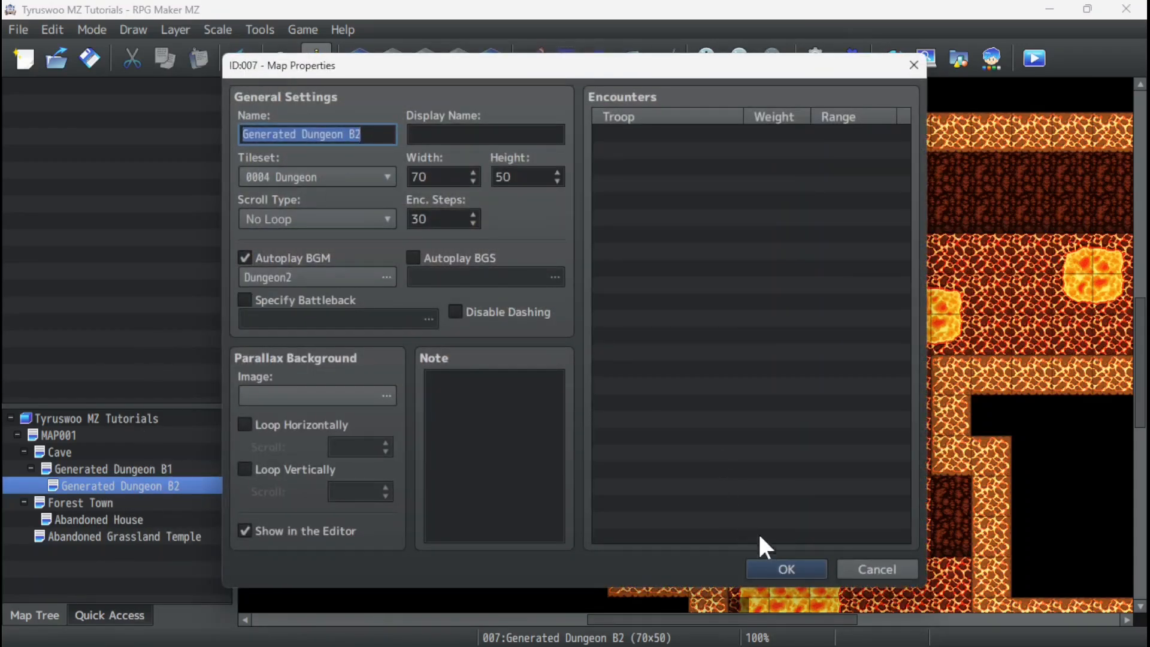
{"action": "left_click", "coordinate": [884, 568]}
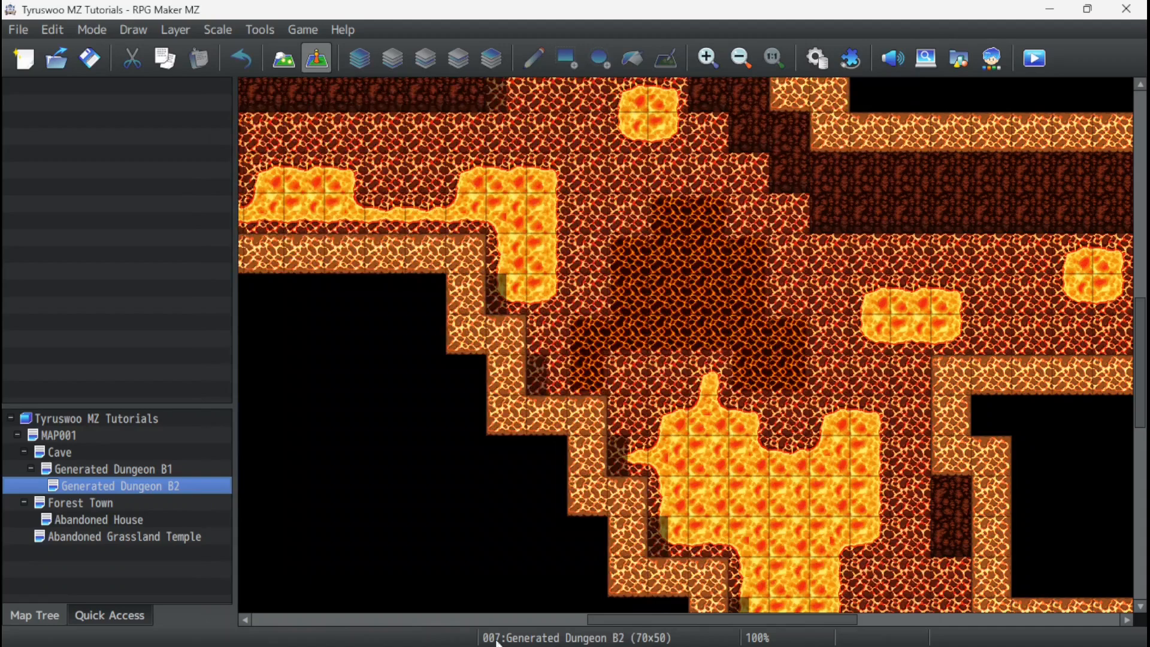
Reopen the Pit Coordinate Transfer event in B1 and inspect the variables available for its Transfer Player map ID.
{"action": "left_click", "coordinate": [94, 469]}
{"action": "right_click", "coordinate": [447, 228]}
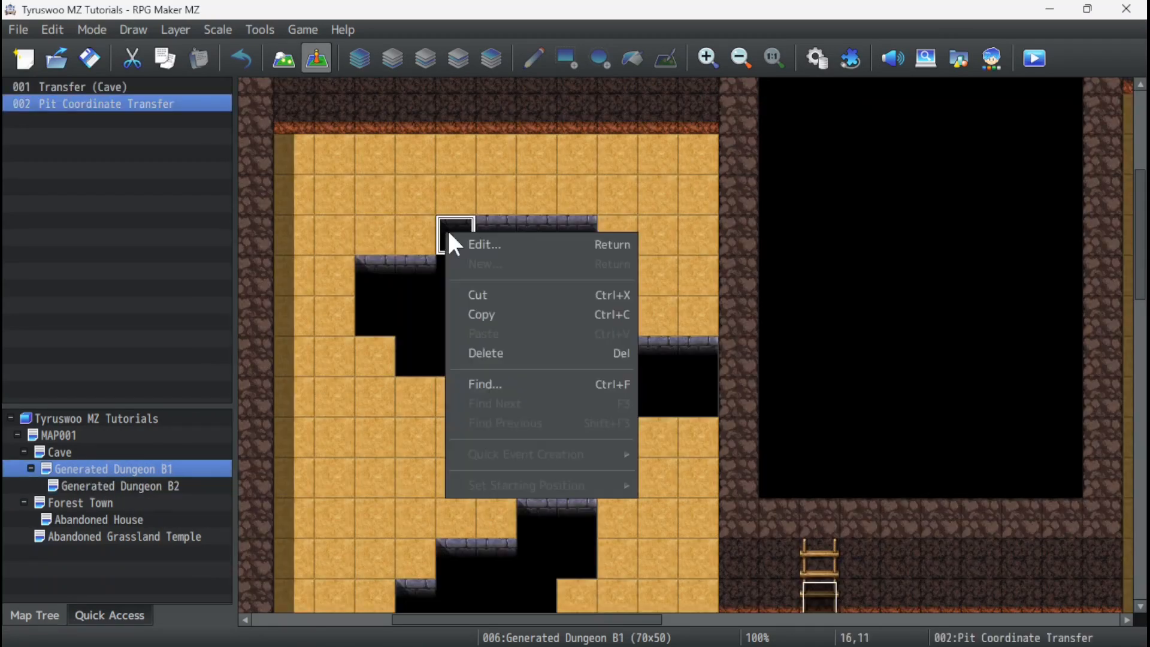
{"action": "left_click", "coordinate": [473, 244]}
{"action": "left_click", "coordinate": [580, 167]}
{"action": "right_click", "coordinate": [578, 160]}
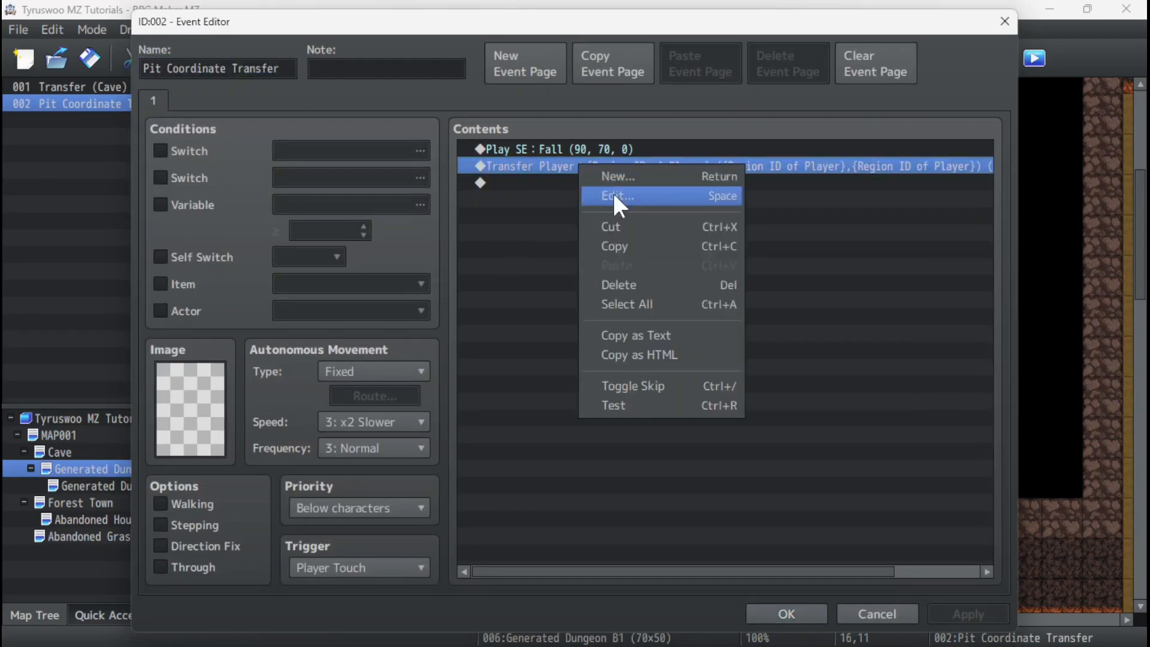
{"action": "left_click", "coordinate": [610, 189]}
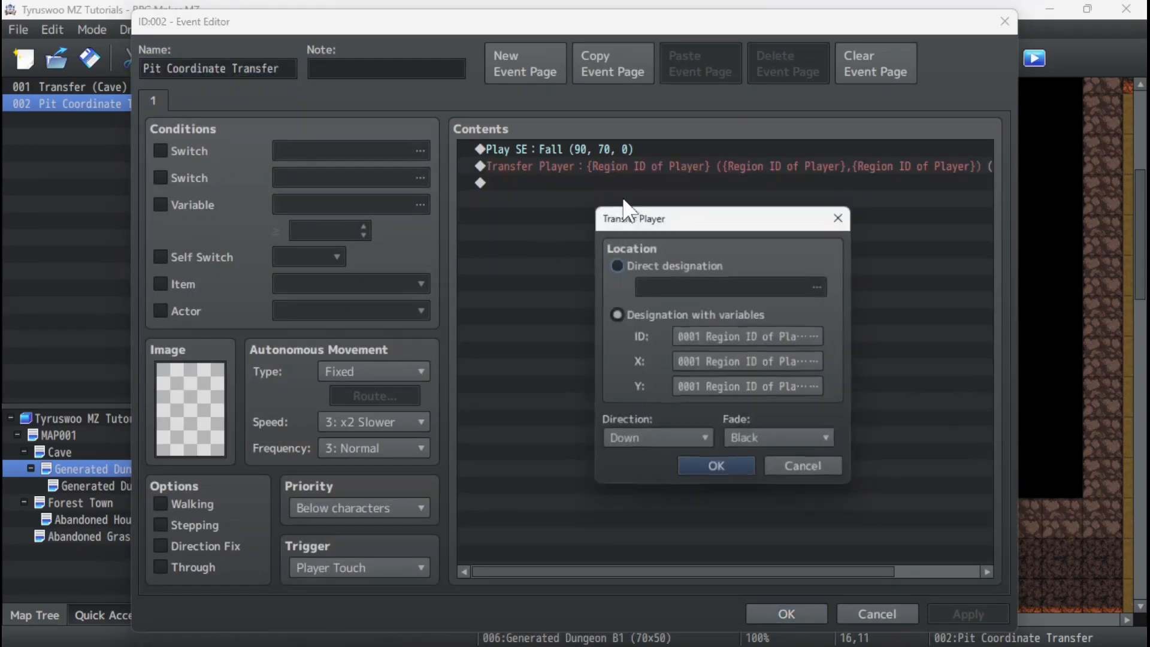
{"action": "double_click", "coordinate": [750, 336]}
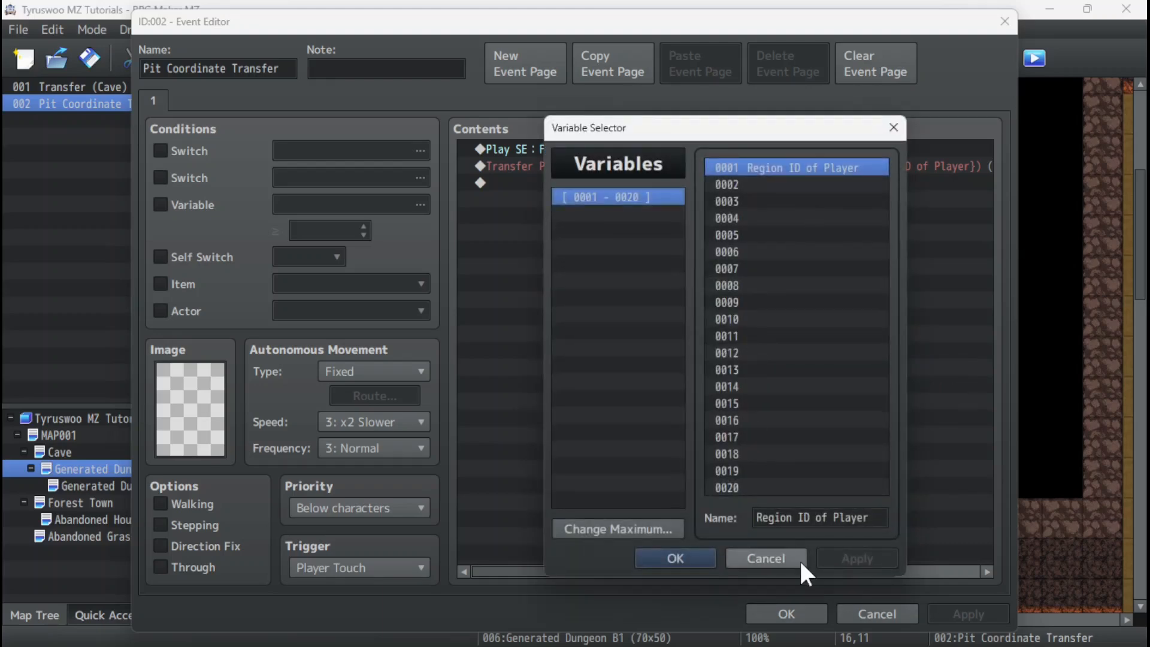
{"action": "left_click", "coordinate": [781, 557]}
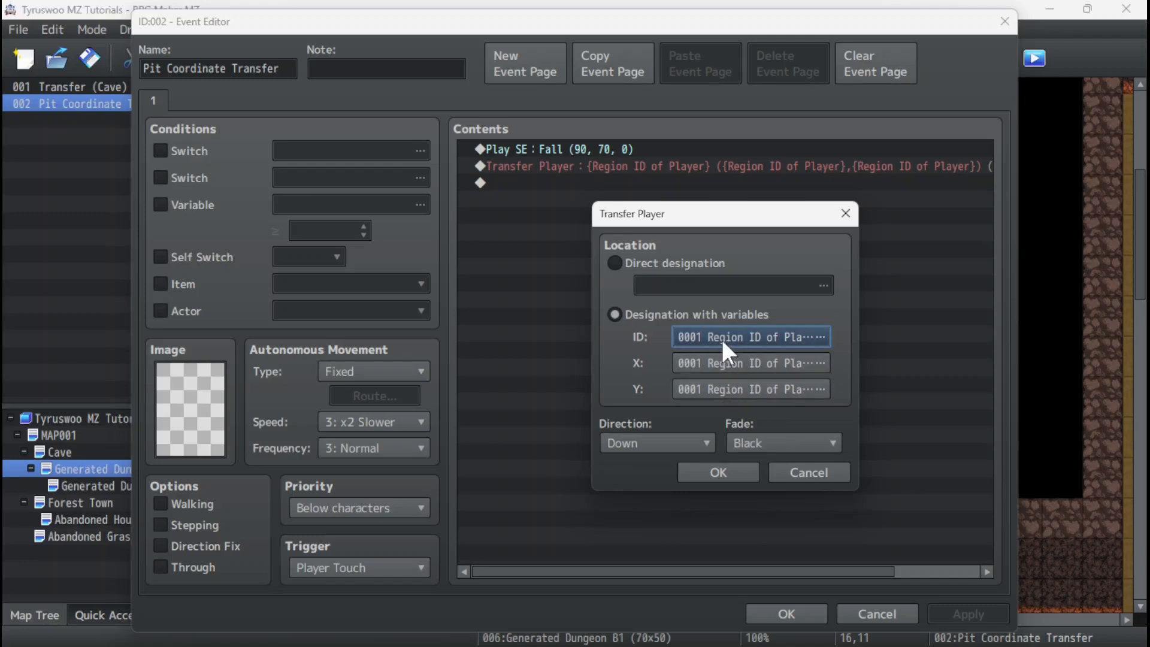
{"action": "left_click", "coordinate": [799, 470]}
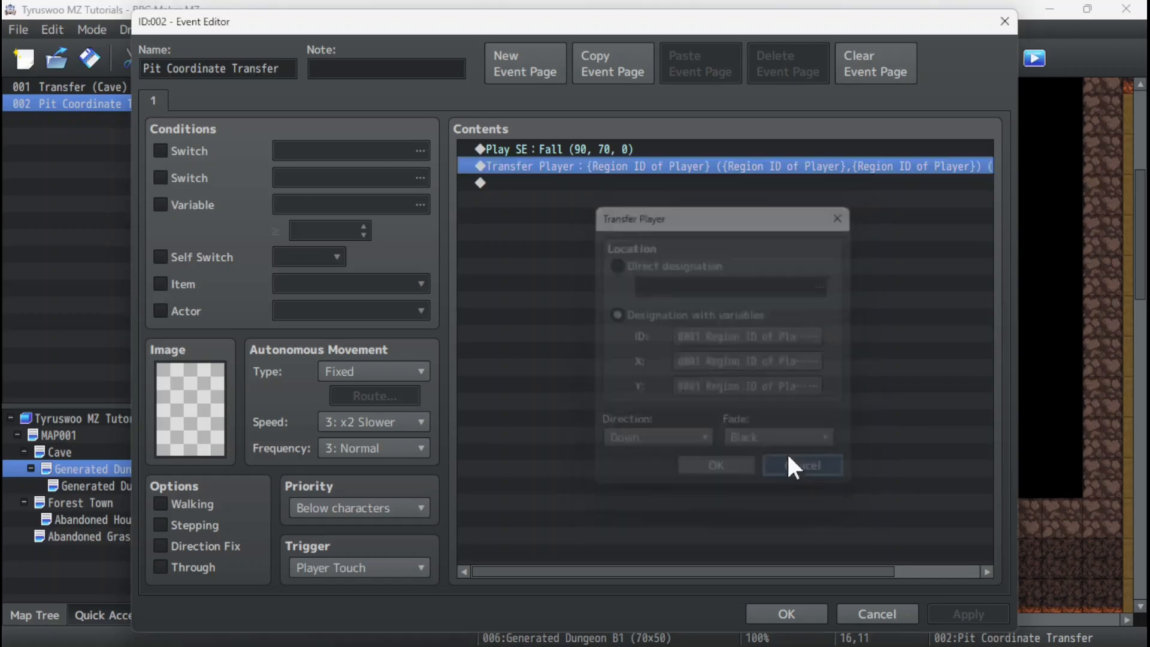
Insert a Control Variables command before Transfer Player and name its target variable 0002 Destination Map ID.
{"action": "right_click", "coordinate": [505, 166]}
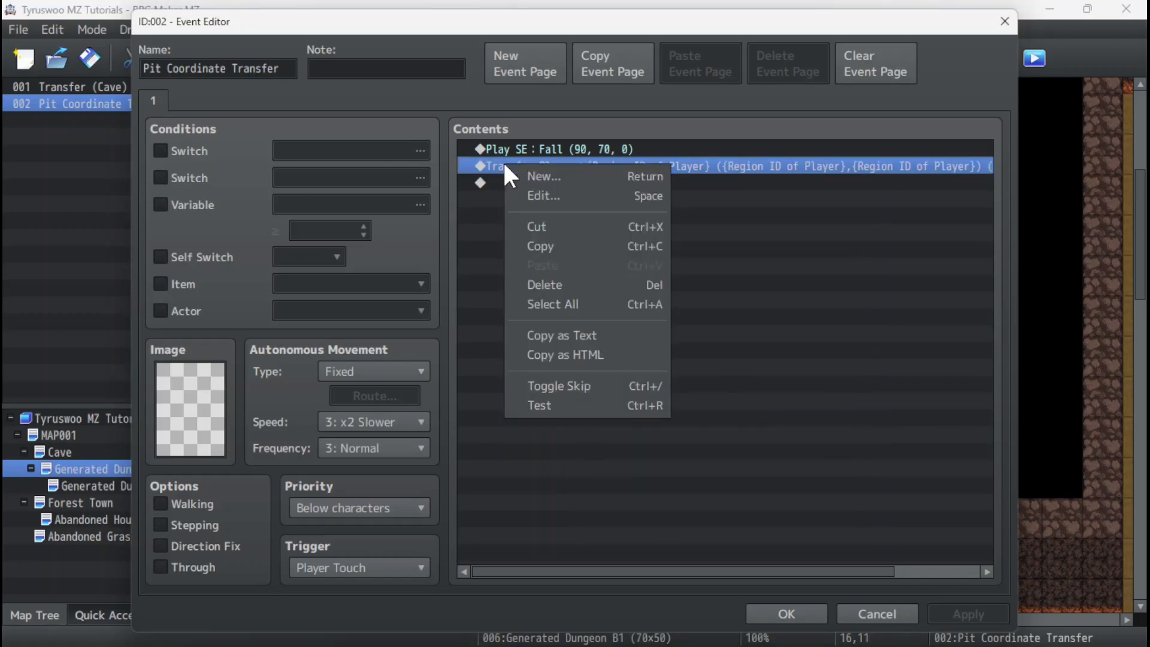
{"action": "left_click", "coordinate": [533, 175]}
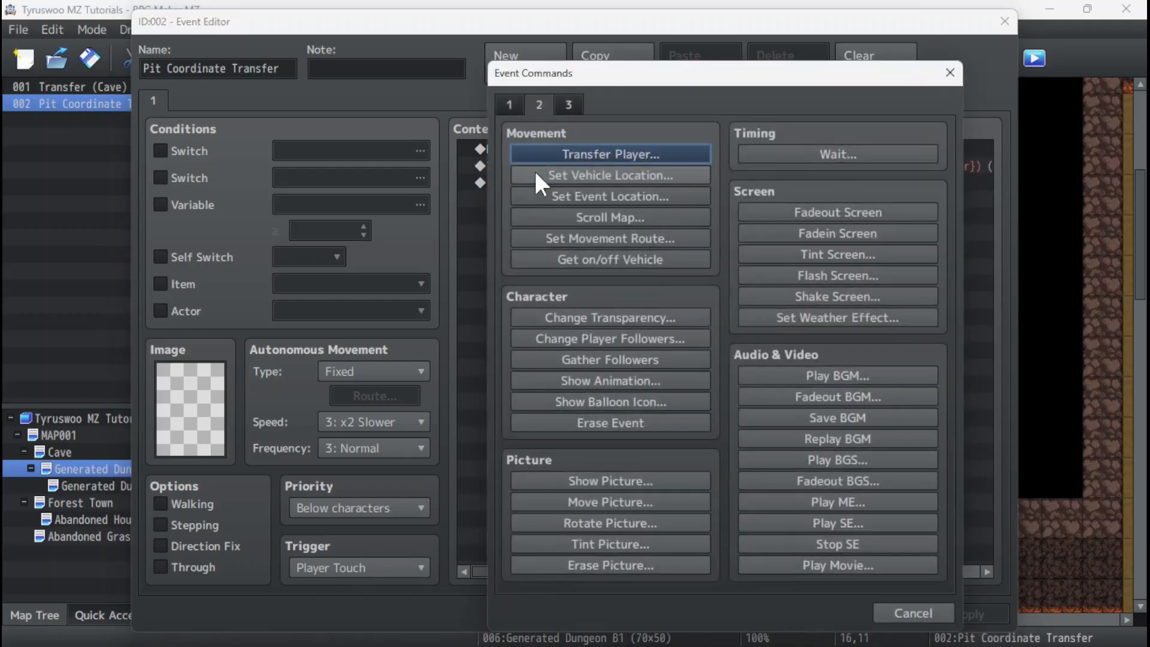
{"action": "left_click", "coordinate": [516, 102]}
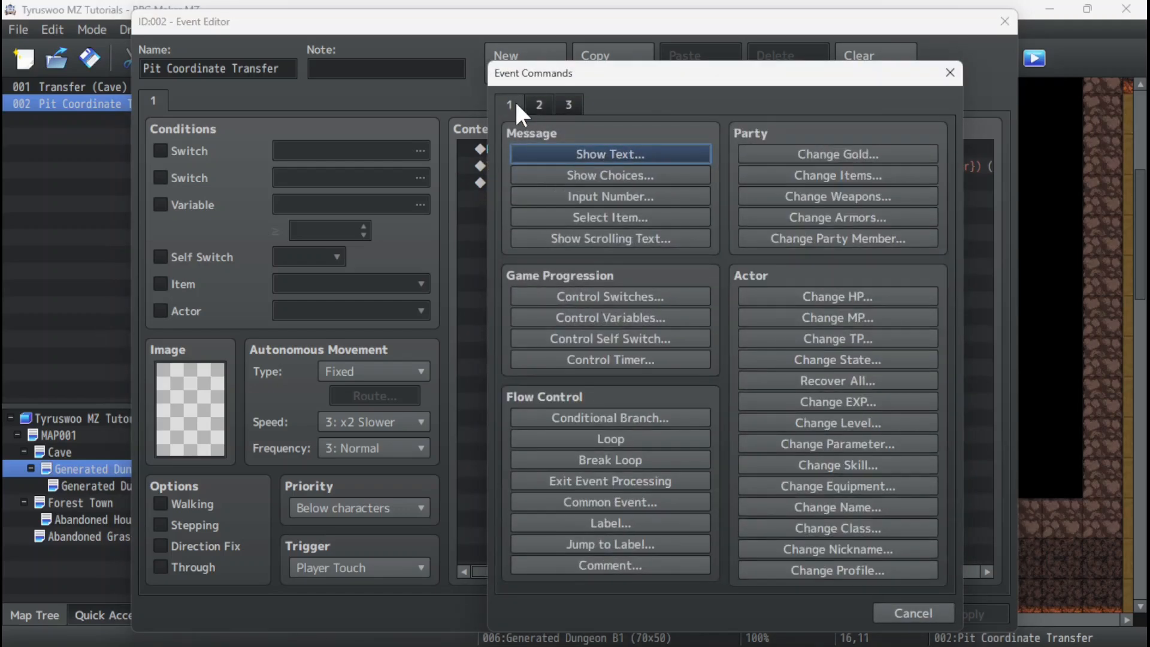
{"action": "left_click", "coordinate": [617, 318]}
{"action": "left_click", "coordinate": [614, 316]}
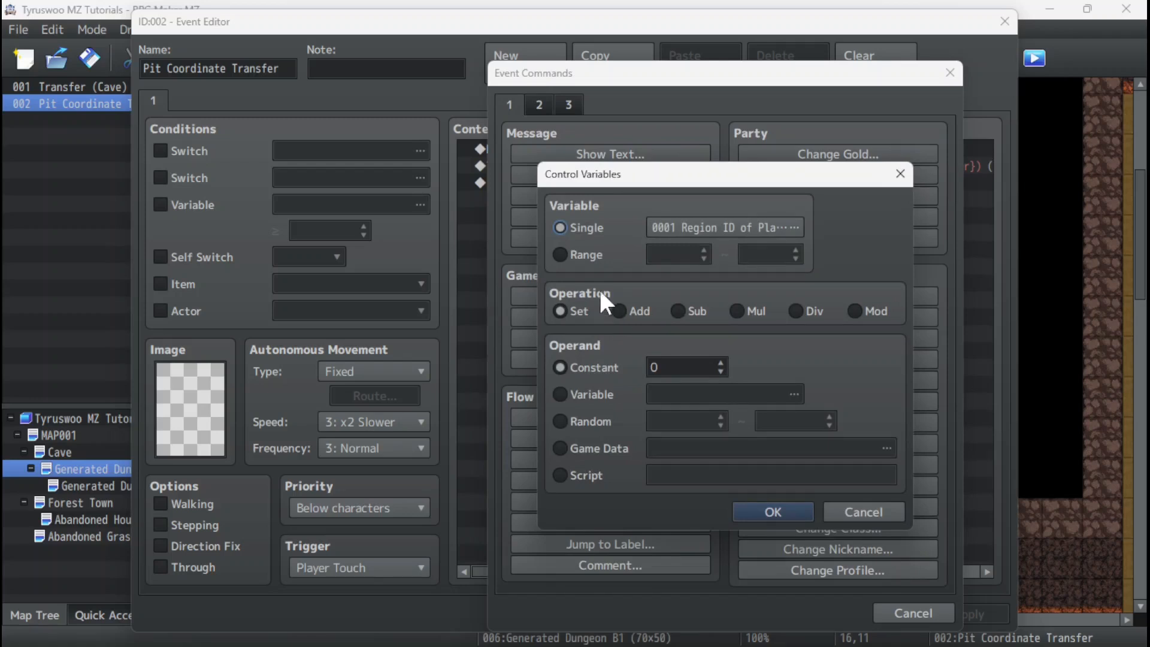
{"action": "left_click", "coordinate": [721, 228]}
{"action": "left_click", "coordinate": [770, 184]}
{"action": "left_click", "coordinate": [787, 519]}
{"action": "type", "text": "Dest"}
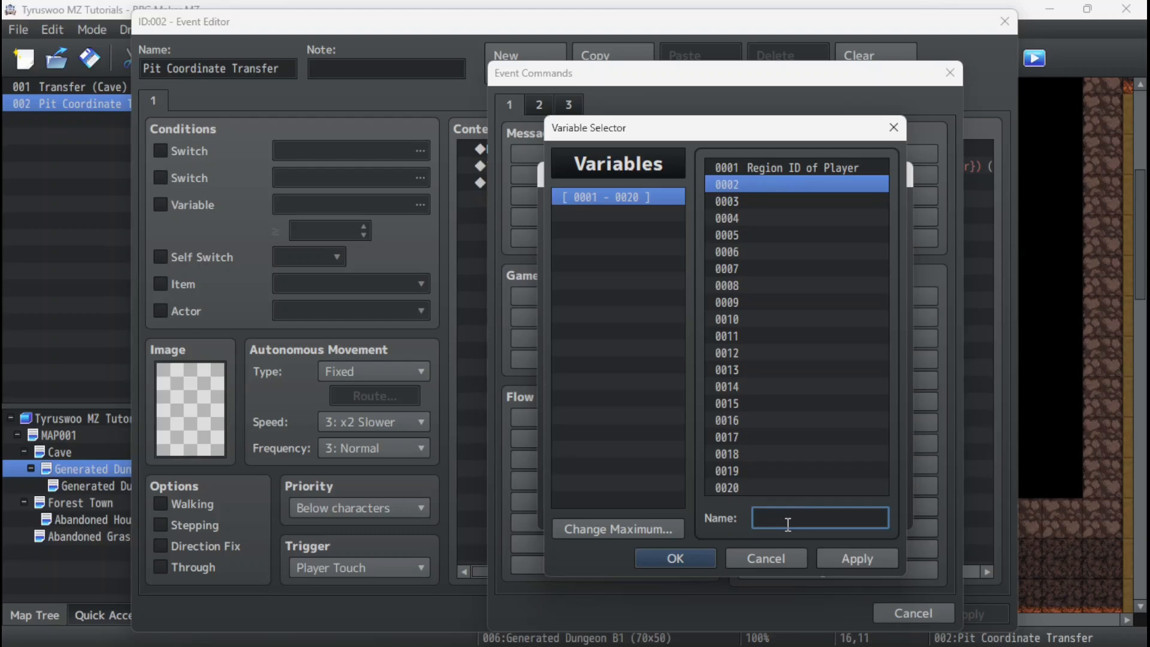
{"action": "type", "text": "ination Map"}
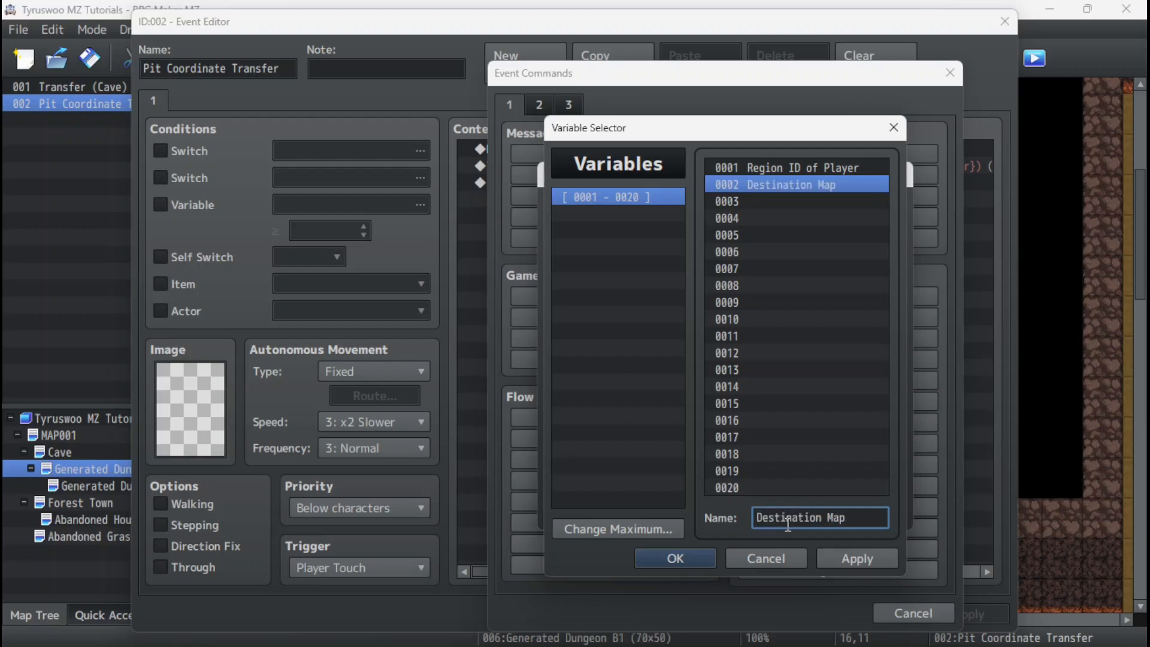
{"action": "type", "text": " ID"}
{"action": "left_click", "coordinate": [670, 556]}
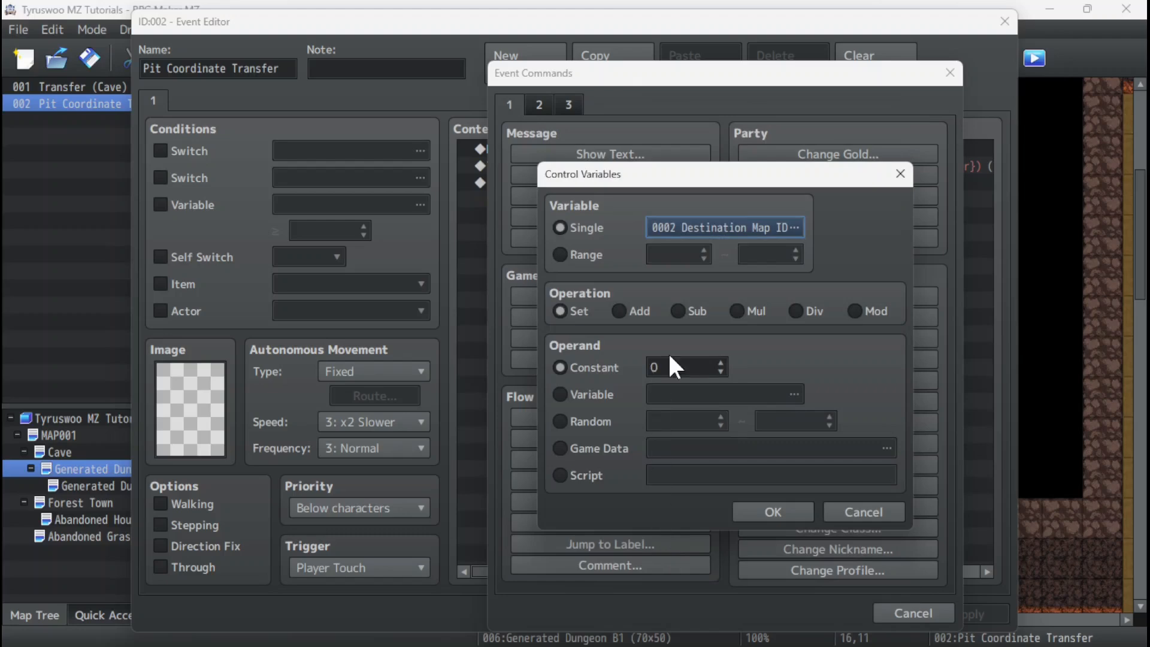
Set the Destination Map ID variable to the constant 7 and add the command to the event.
{"action": "double_click", "coordinate": [675, 367]}
{"action": "type", "text": "7"}
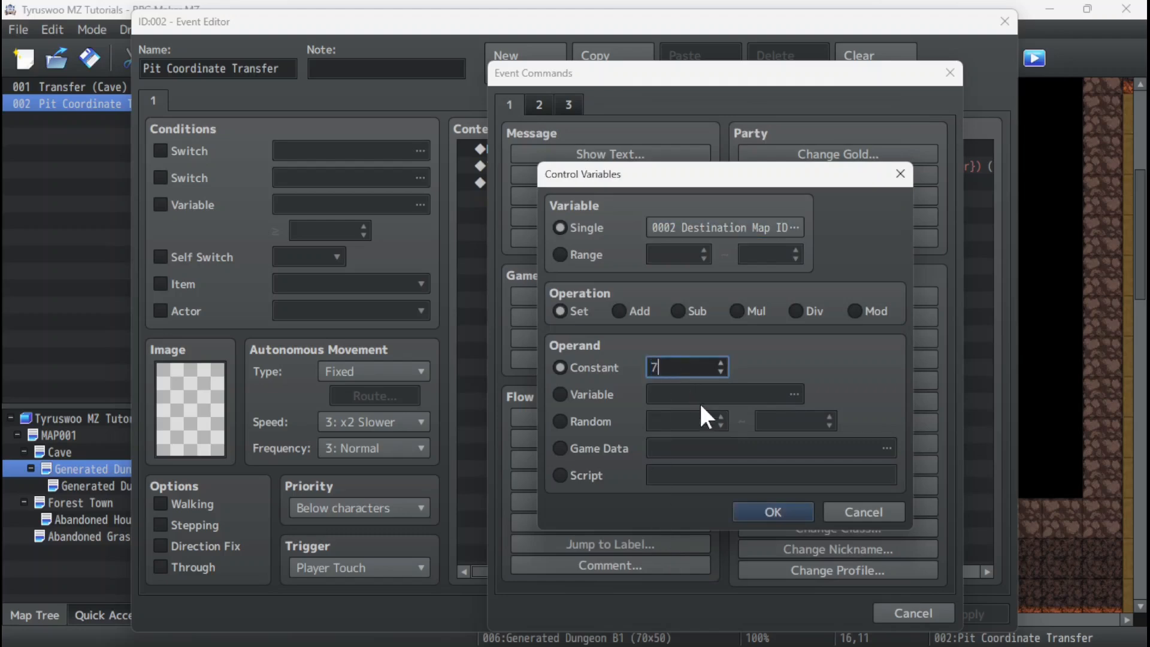
{"action": "left_click", "coordinate": [789, 519]}
Start a second Control Variables command before Transfer Player and name variable 0003 Destination Y Coord.
{"action": "left_click", "coordinate": [604, 172]}
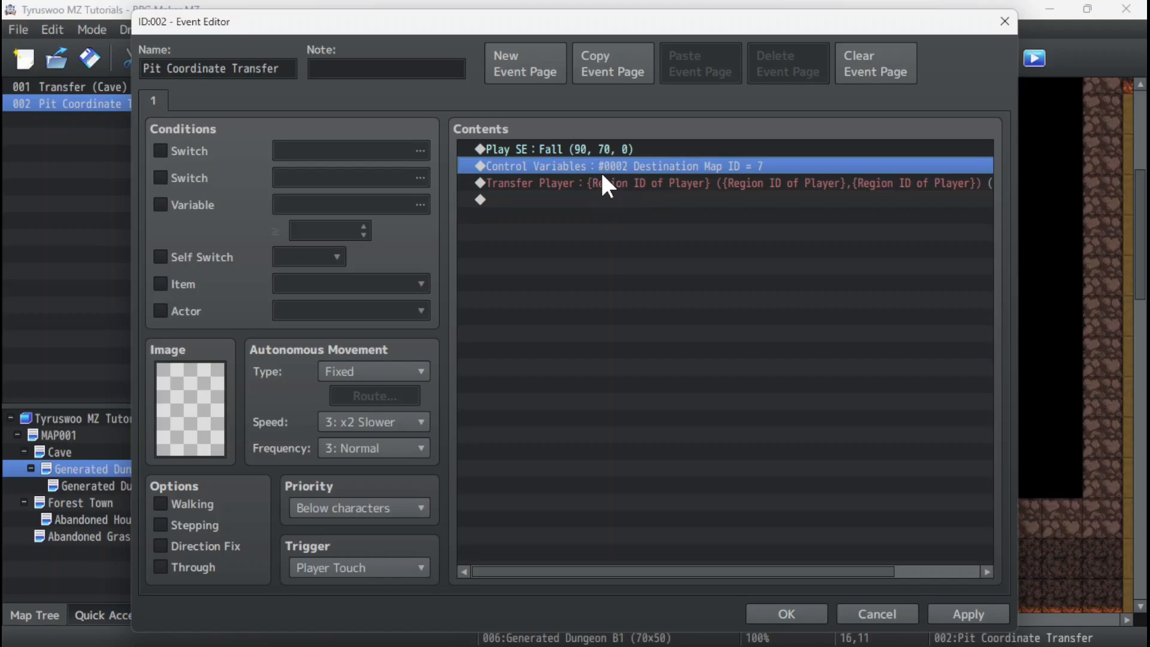
{"action": "left_click", "coordinate": [574, 180]}
{"action": "right_click", "coordinate": [548, 178]}
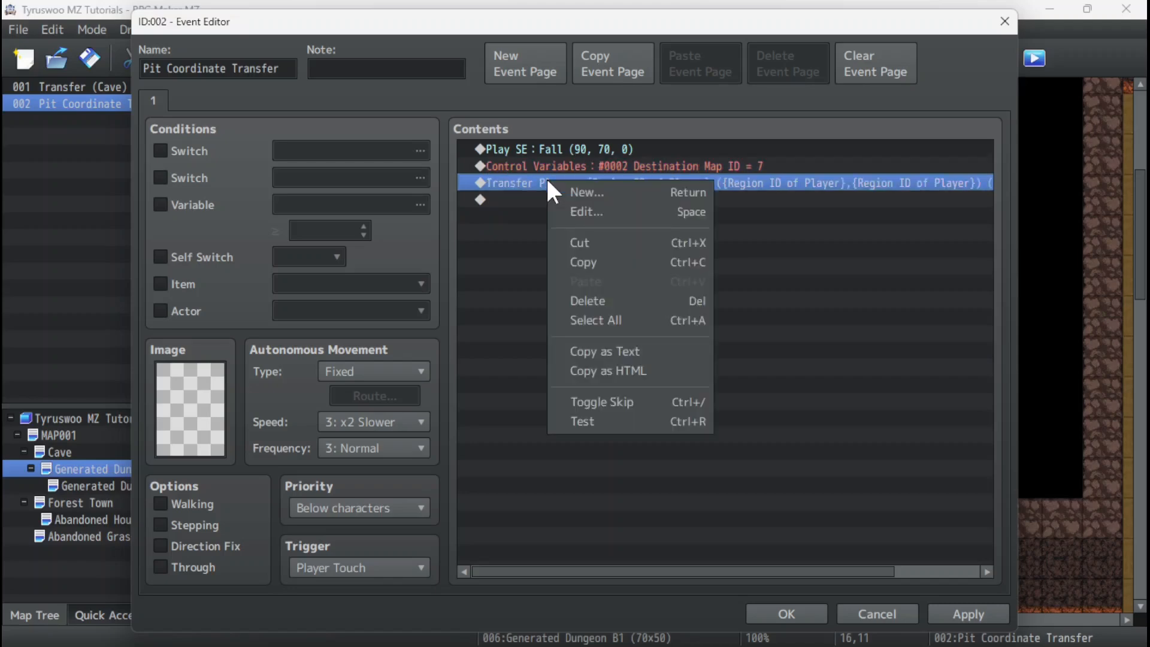
{"action": "left_click", "coordinate": [580, 188]}
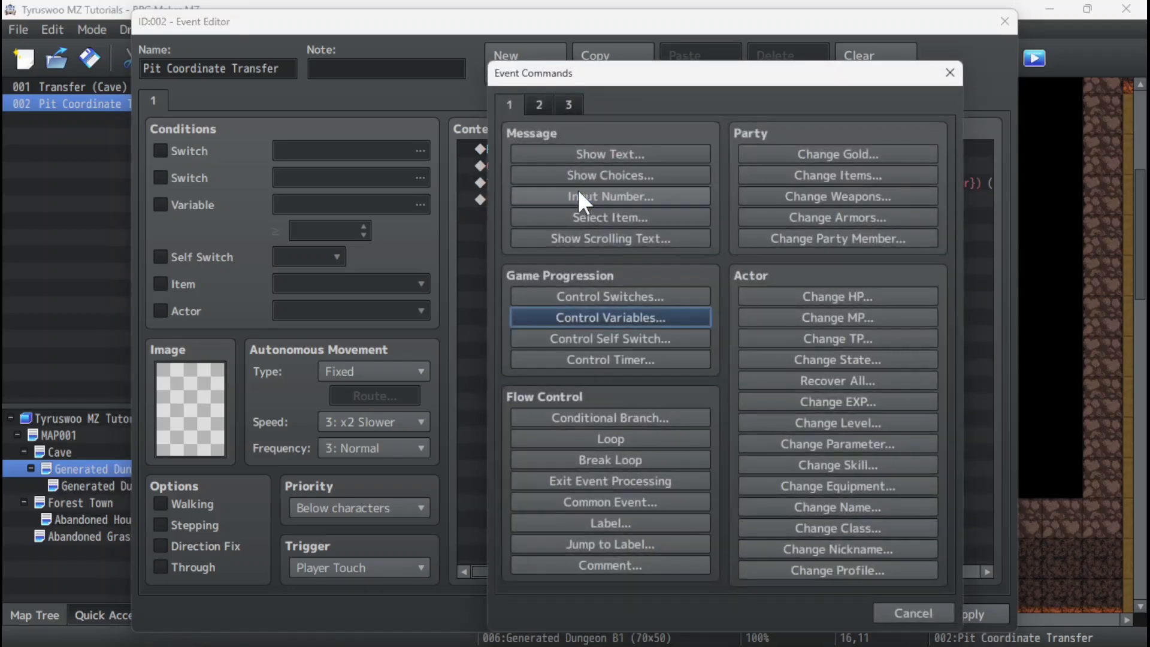
{"action": "left_click", "coordinate": [603, 317]}
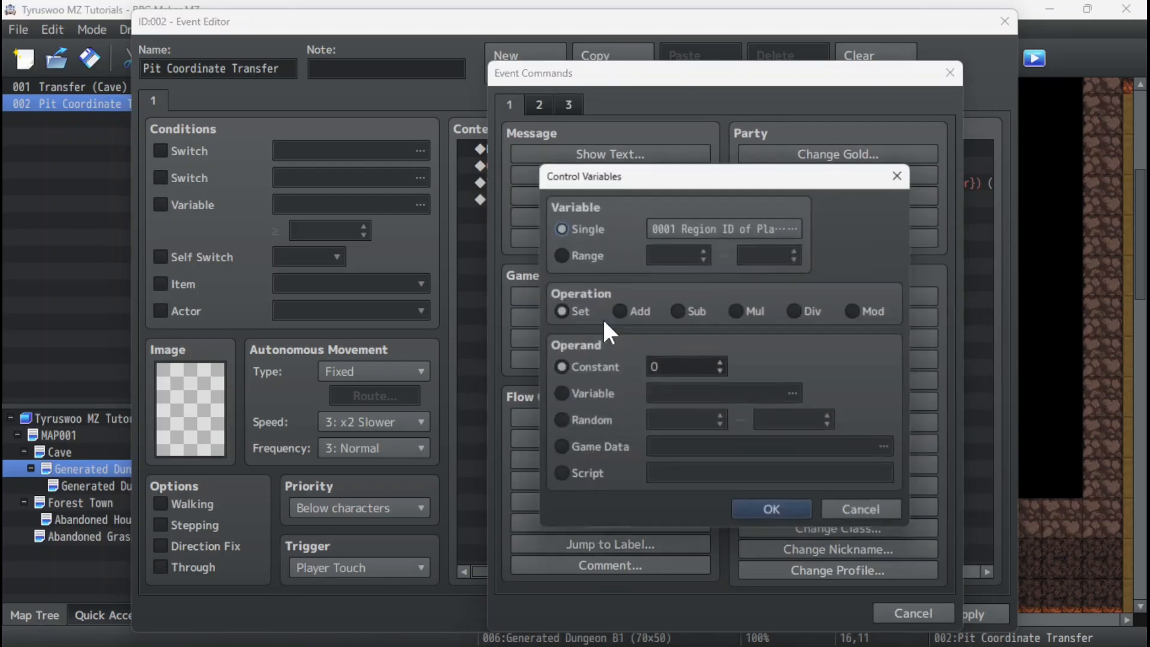
{"action": "left_click", "coordinate": [704, 226]}
{"action": "left_click", "coordinate": [775, 199]}
{"action": "left_click", "coordinate": [783, 520]}
{"action": "type", "text": "Desintation"}
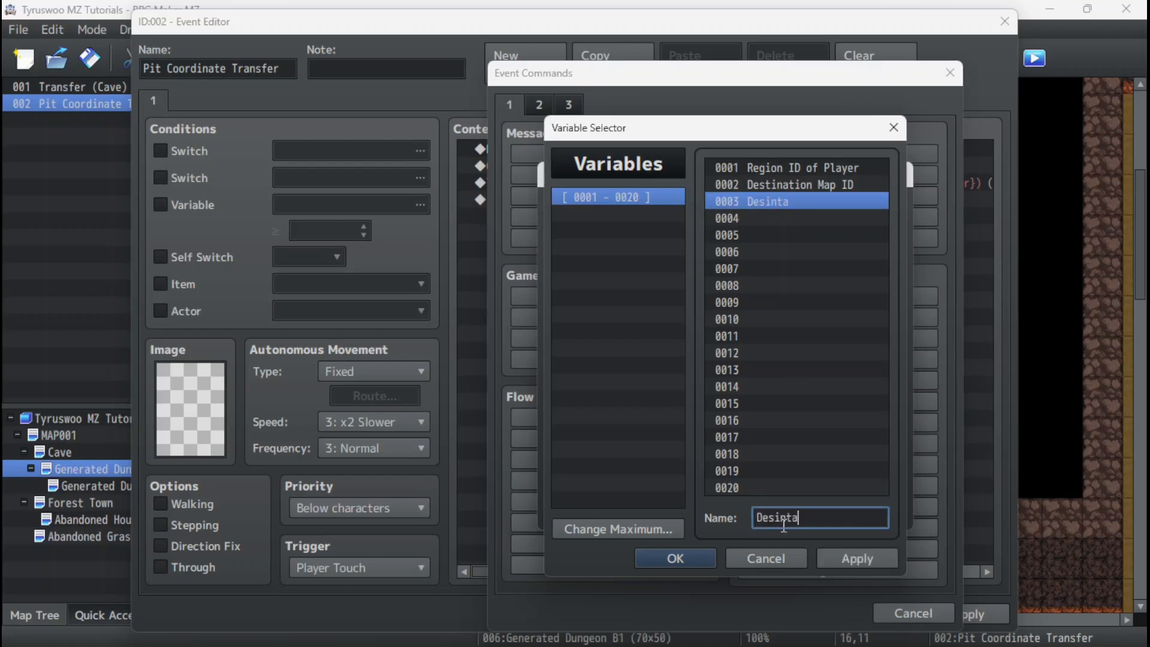
{"action": "key", "text": "BackSpace"}
{"action": "key", "text": "BackSpace"}
{"action": "key", "text": "BackSpace"}
{"action": "key", "text": "BackSpace"}
{"action": "key", "text": "BackSpace"}
{"action": "key", "text": "BackSpace"}
{"action": "key", "text": "BackSpace"}
{"action": "key", "text": "BackSpace"}
{"action": "key", "text": "BackSpace"}
{"action": "type", "text": "tination Y Coord"}
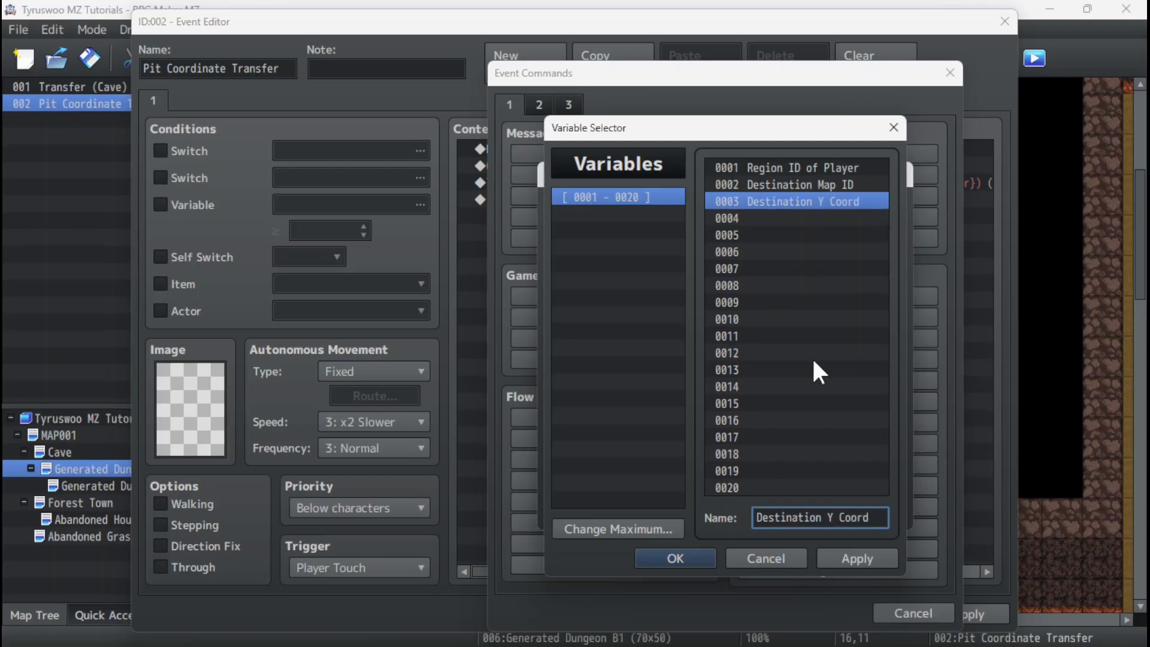
Rename variable 0003 as Destination X Coord.
{"action": "left_click", "coordinate": [803, 219]}
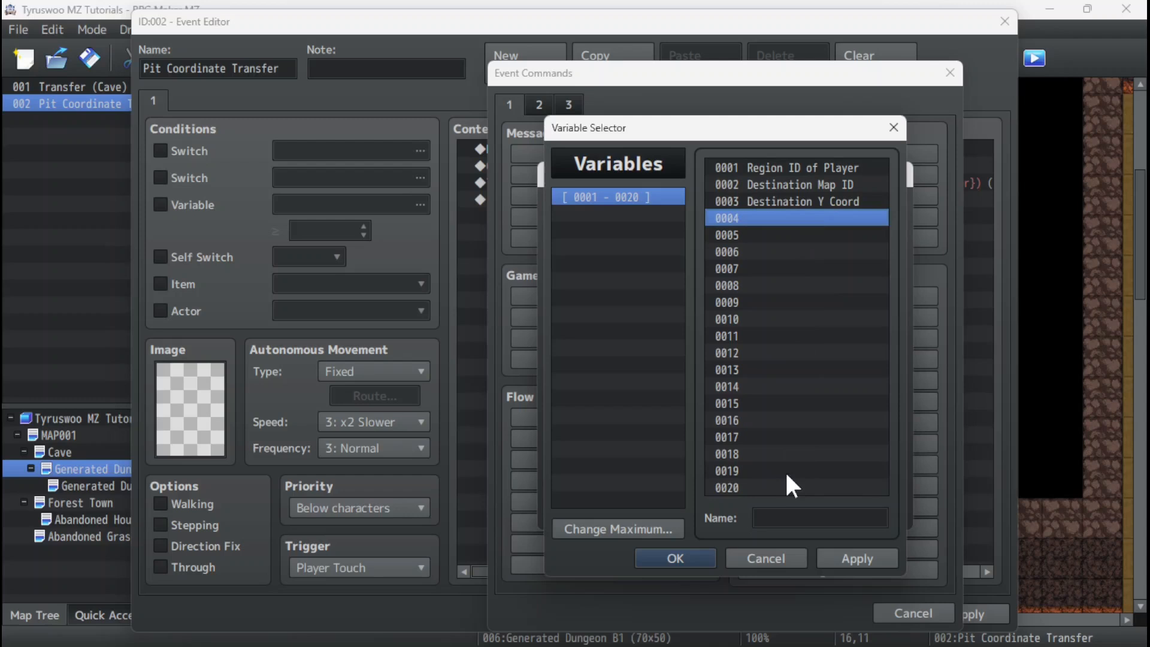
{"action": "left_click", "coordinate": [816, 206]}
{"action": "key", "text": "Tab"}
{"action": "key", "text": "ctrl+c"}
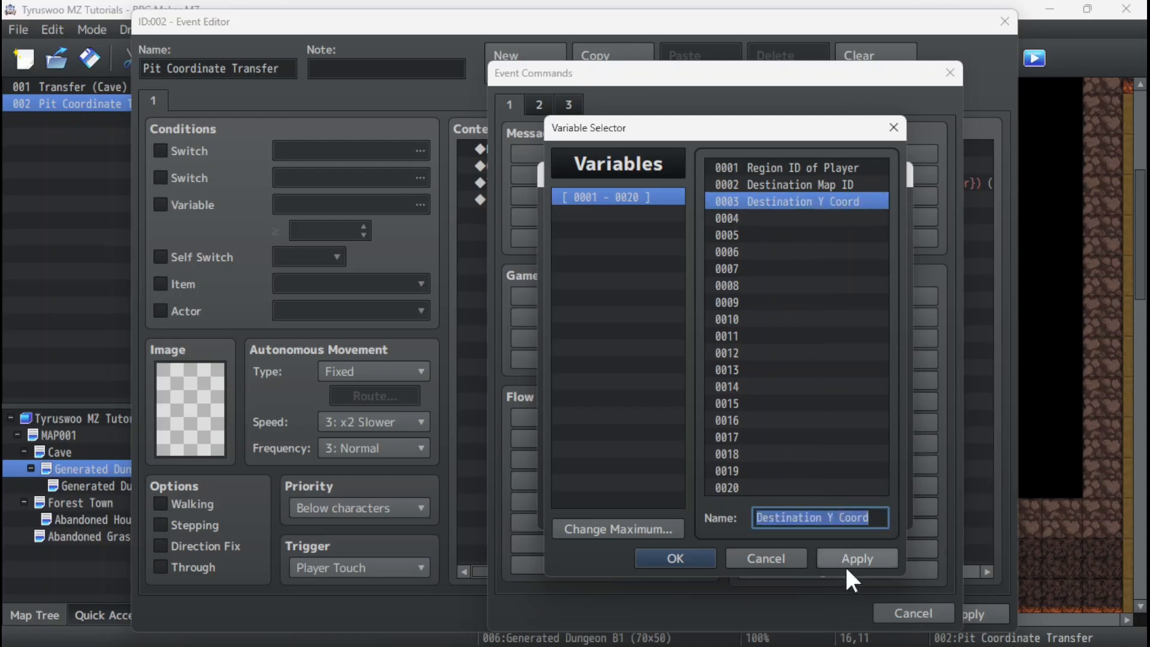
{"action": "key", "text": "Left"}
{"action": "key", "text": "Left"}
{"action": "key", "text": "Left"}
{"action": "key", "text": "Left"}
{"action": "key", "text": "Left"}
{"action": "key", "text": "Left"}
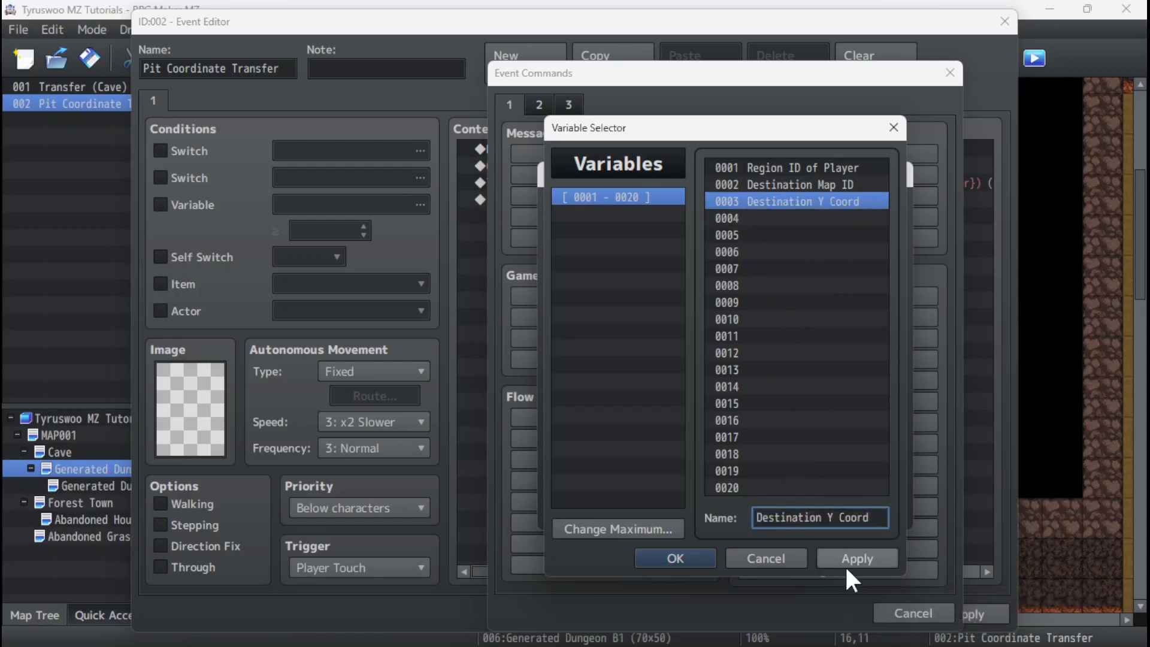
{"action": "key", "text": "BackSpace"}
{"action": "type", "text": "X"}
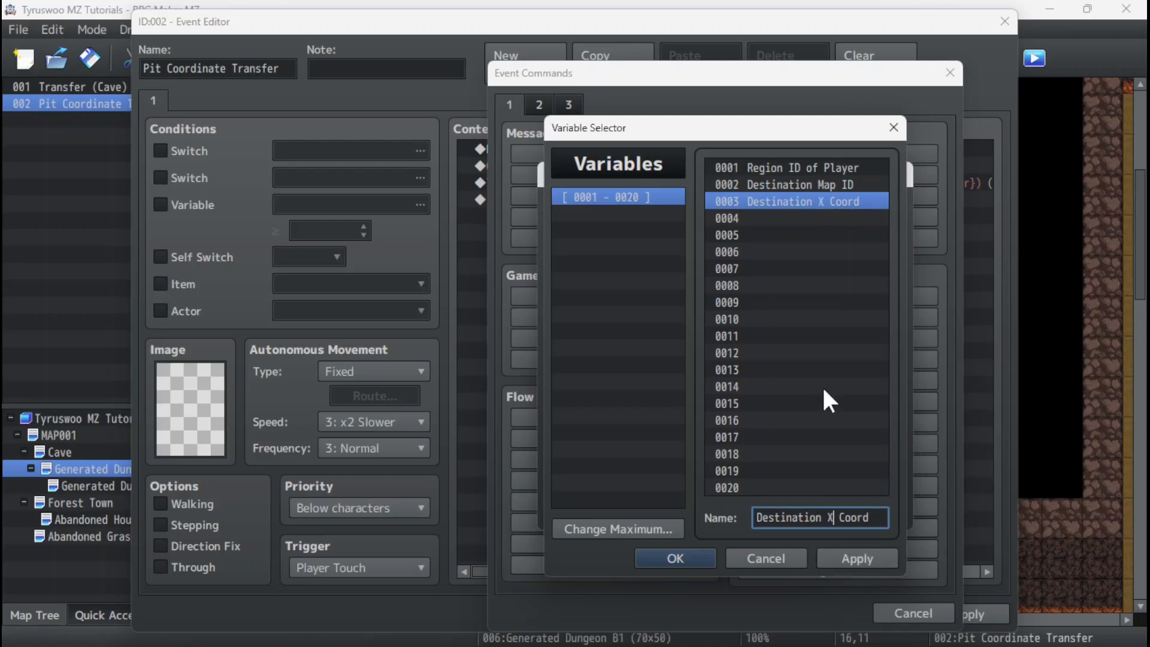
Name variable 0004 Destination Y Coord and apply the variable names.
{"action": "left_click", "coordinate": [816, 219]}
{"action": "left_click", "coordinate": [834, 517]}
{"action": "key", "text": "ctrl+v"}
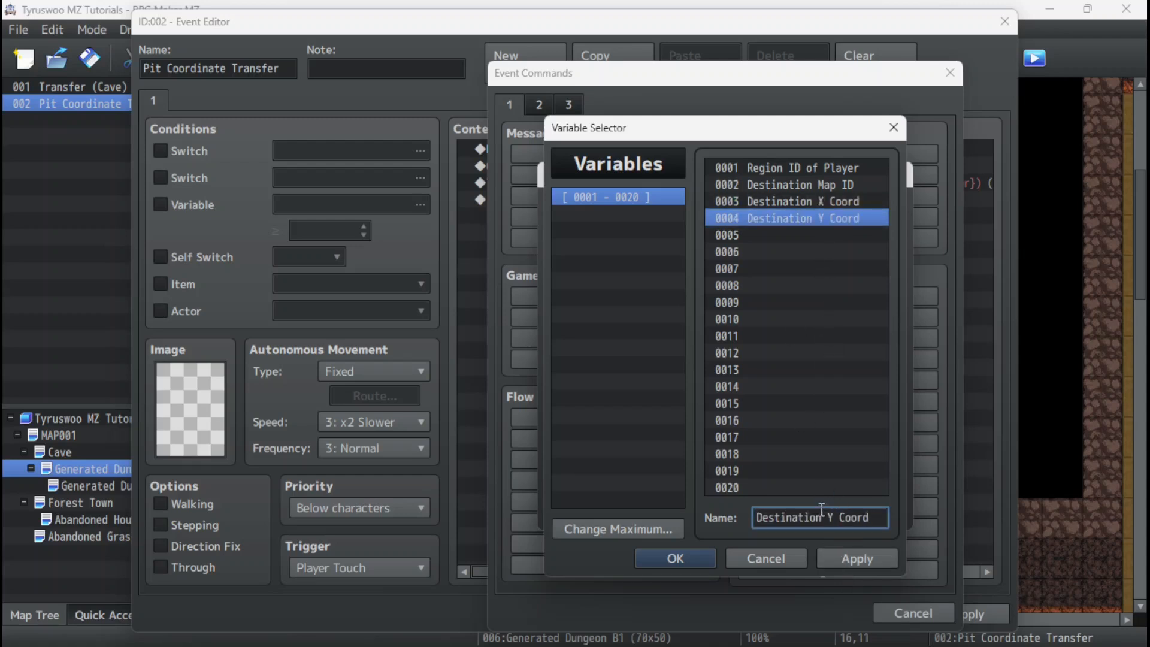
{"action": "left_click", "coordinate": [855, 557]}
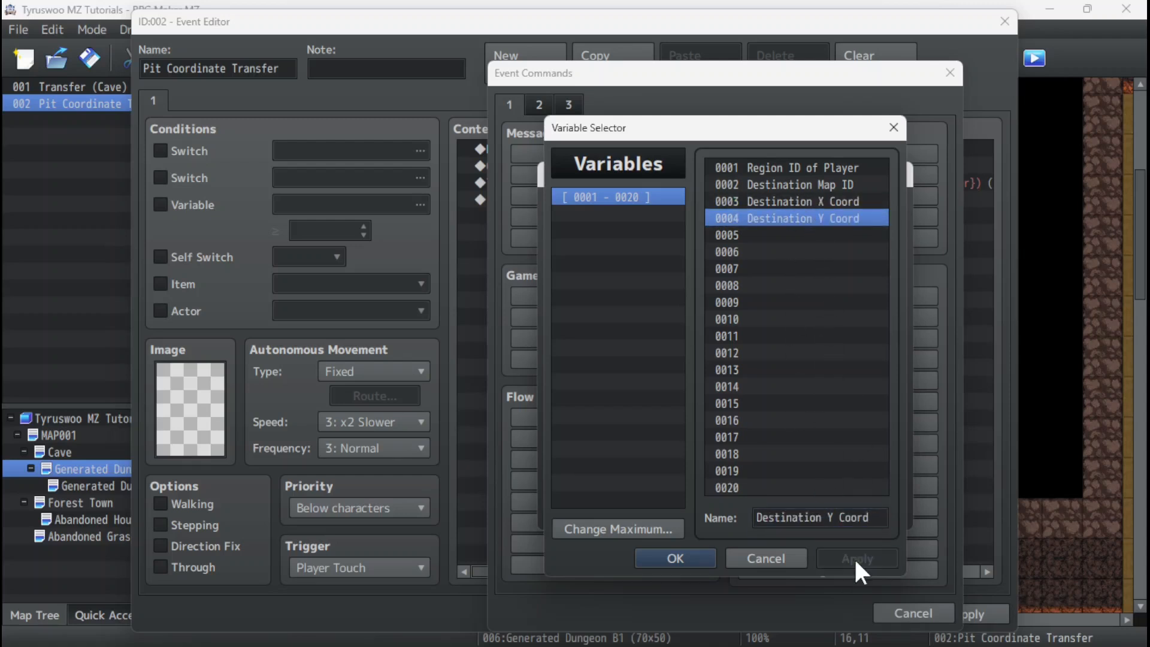
Set variable 0003 Destination X Coord from game data to the Map X of the Player character.
{"action": "left_click", "coordinate": [816, 202]}
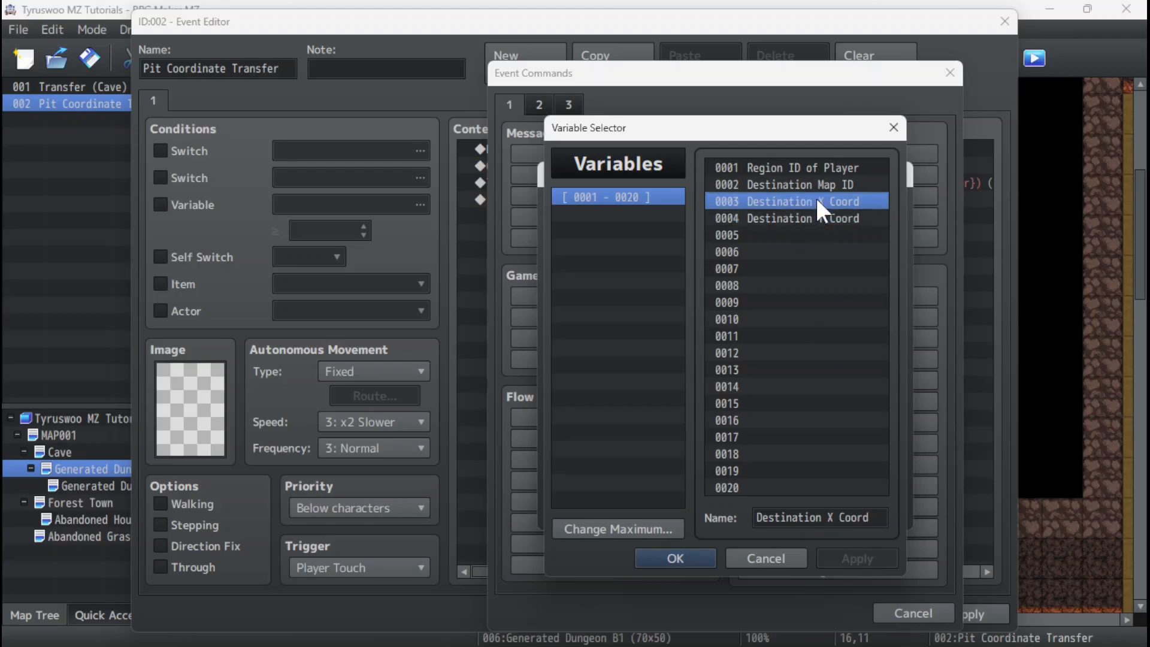
{"action": "left_click", "coordinate": [666, 554]}
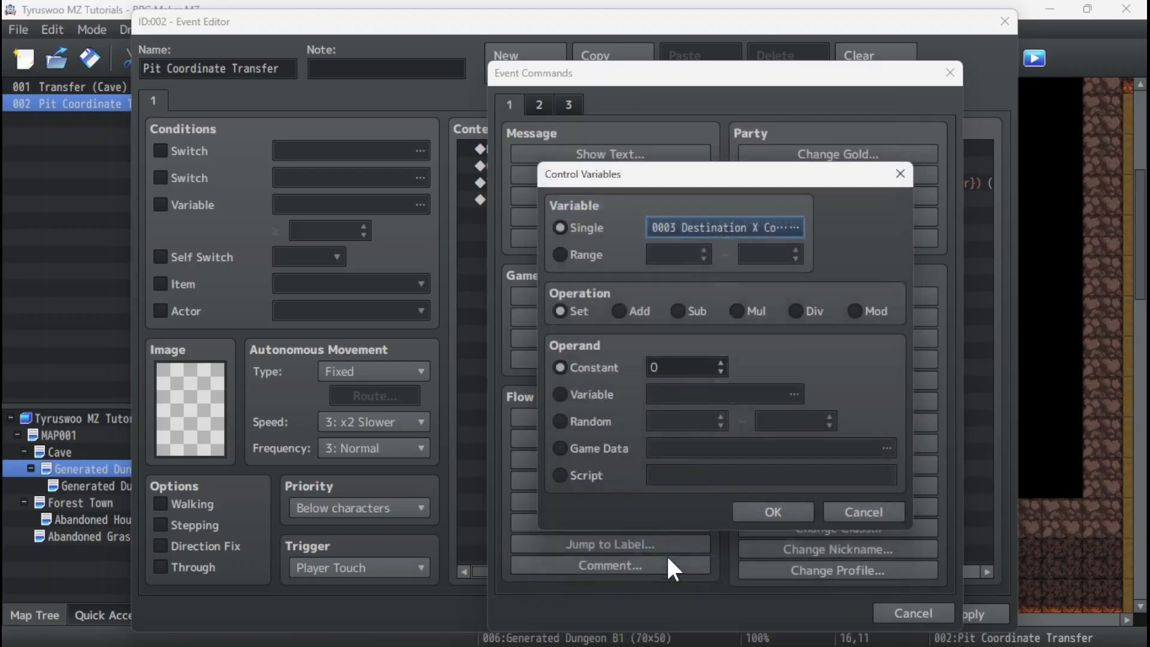
{"action": "left_click", "coordinate": [565, 448]}
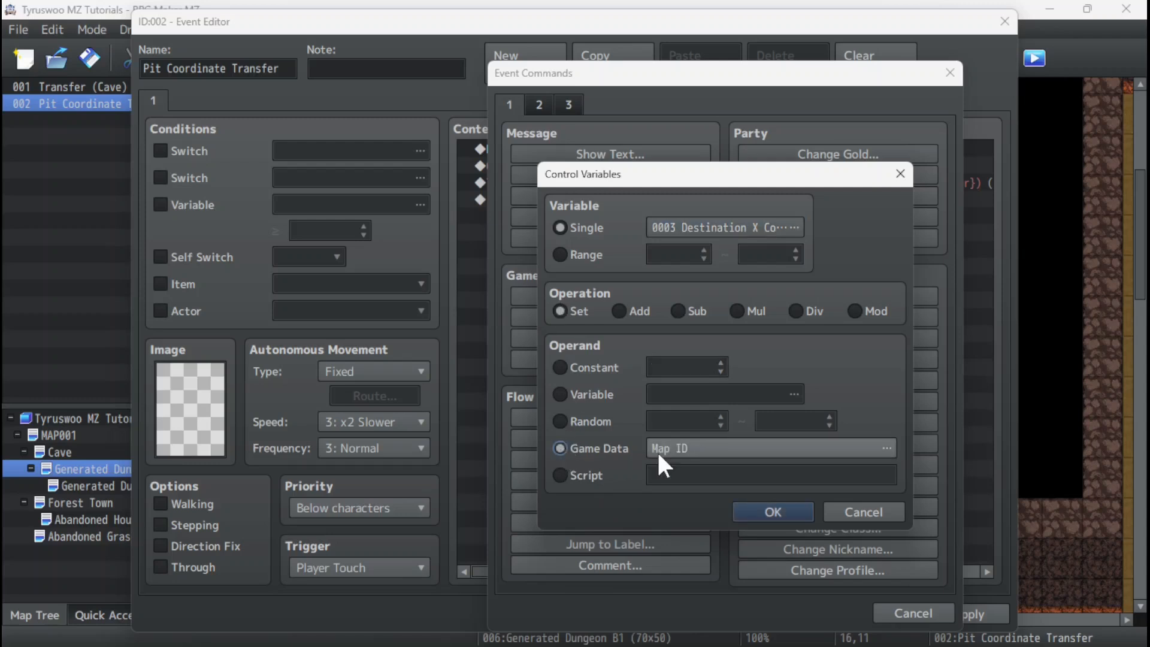
{"action": "left_click", "coordinate": [701, 448]}
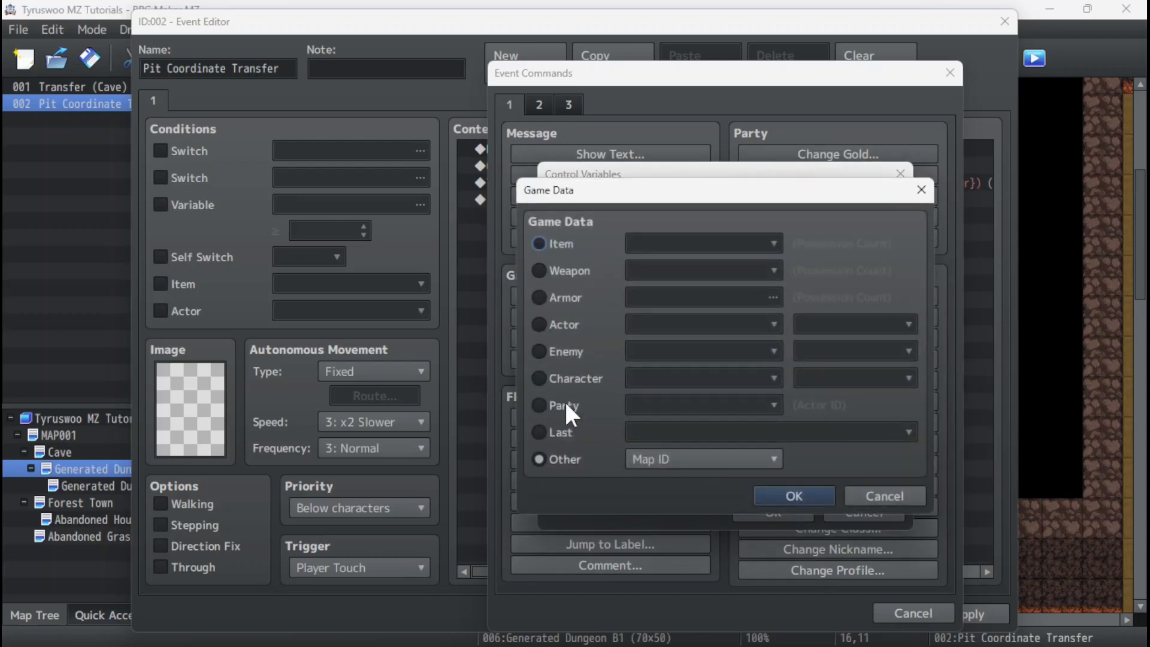
{"action": "left_click", "coordinate": [539, 378]}
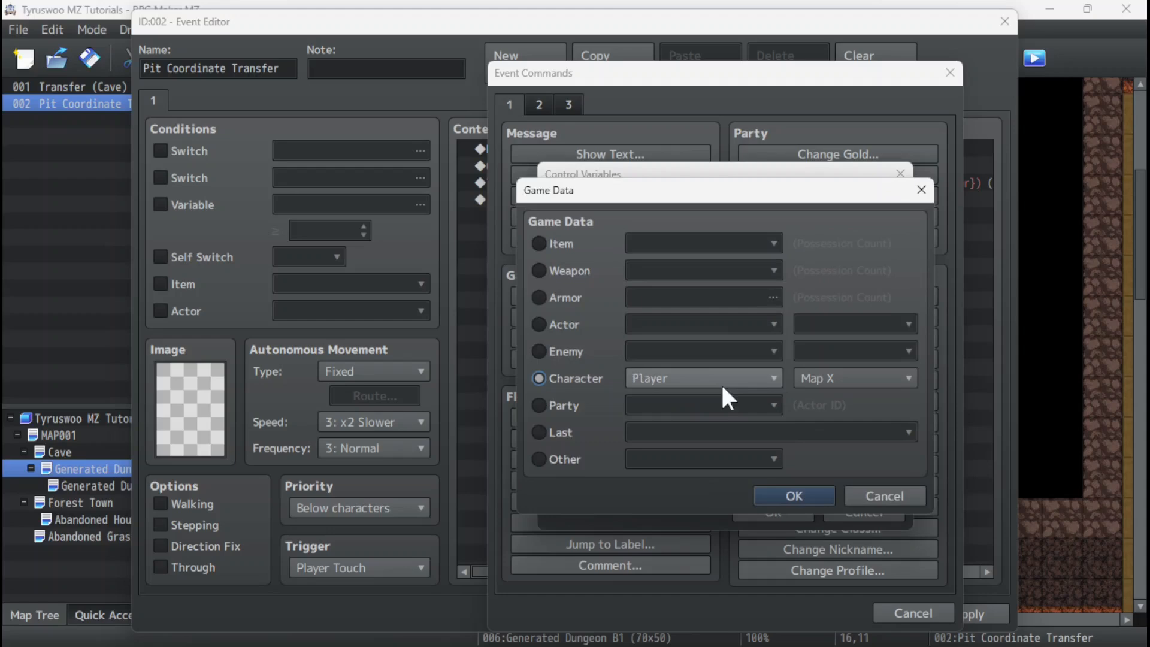
{"action": "left_click", "coordinate": [818, 490]}
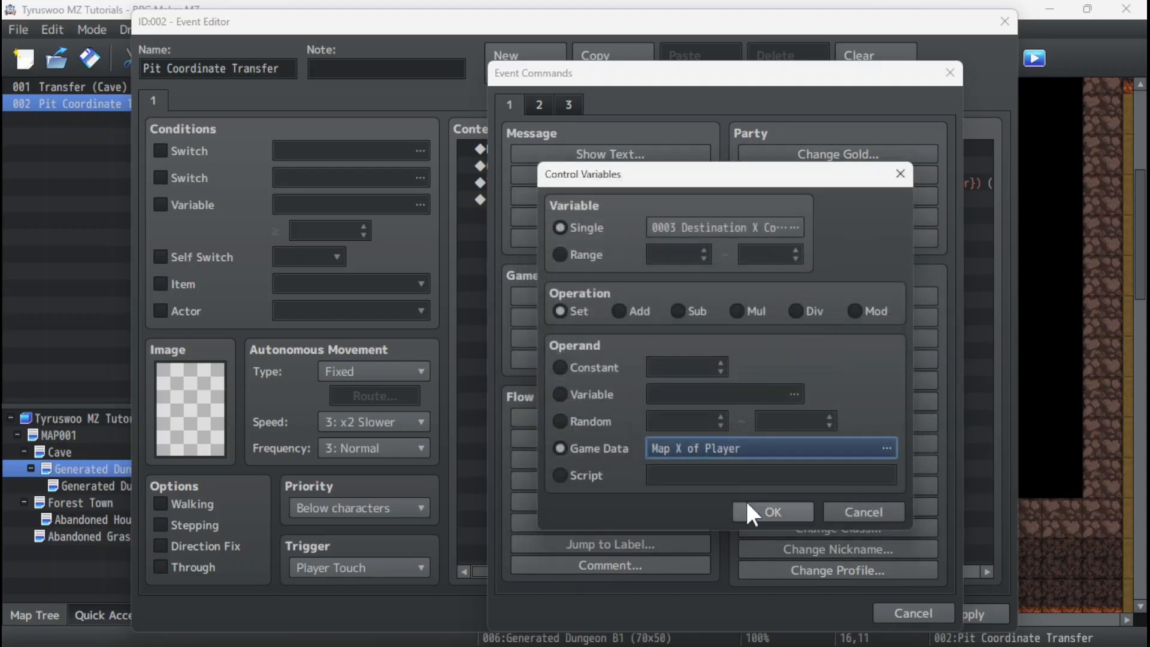
{"action": "left_click", "coordinate": [760, 512]}
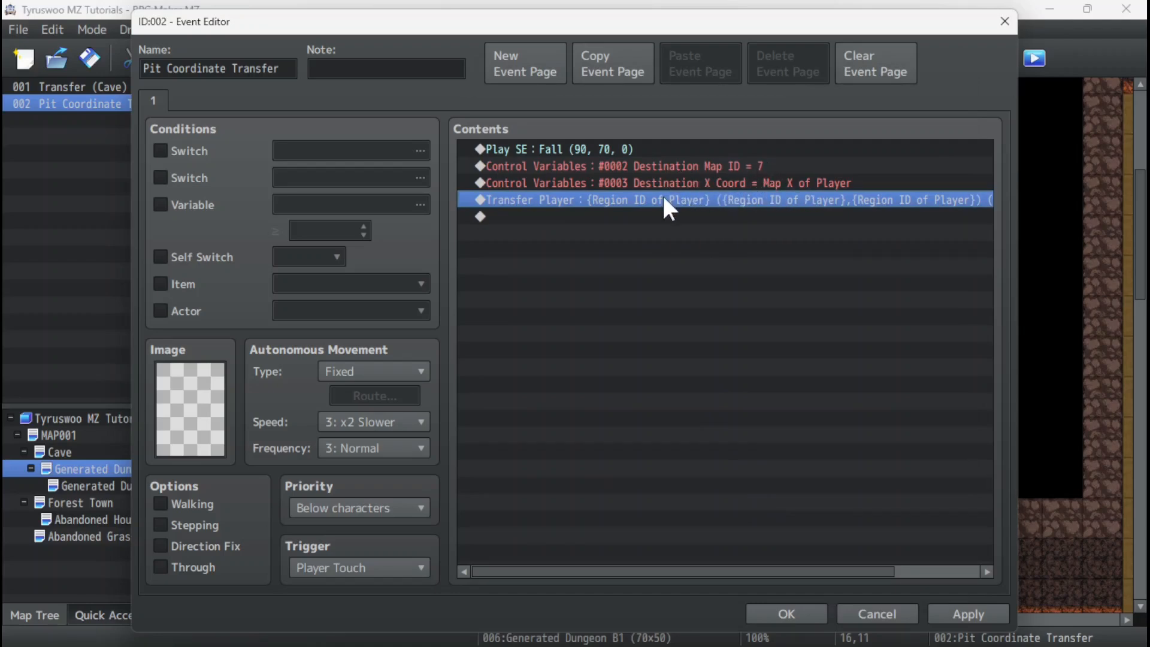
Insert a third Control Variables command before Transfer Player, targeting variable 0004 Destination Y Coord.
{"action": "right_click", "coordinate": [548, 192]}
{"action": "left_click", "coordinate": [570, 204]}
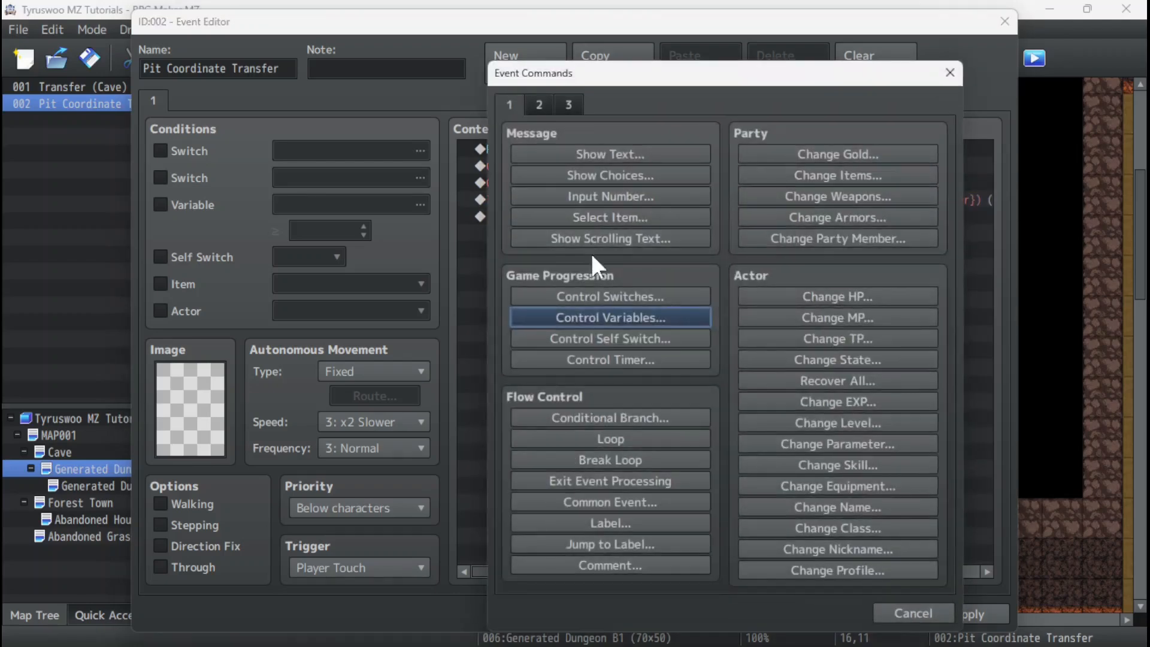
{"action": "left_click", "coordinate": [594, 319]}
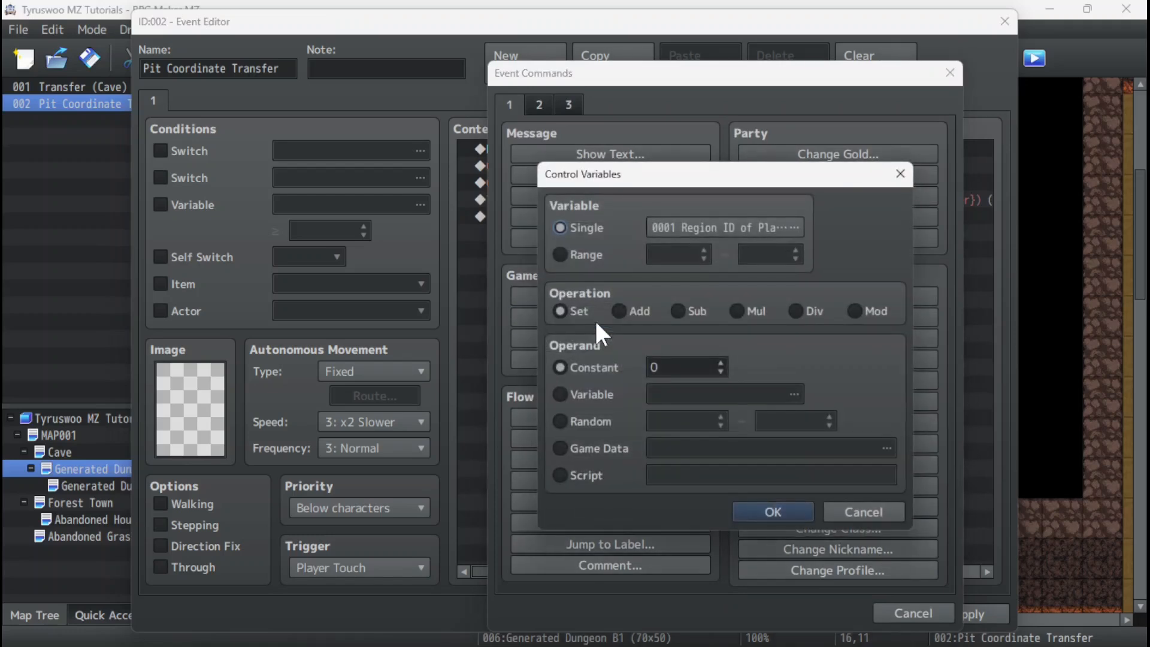
{"action": "left_click", "coordinate": [708, 225]}
{"action": "left_click", "coordinate": [756, 206]}
{"action": "left_click", "coordinate": [800, 219]}
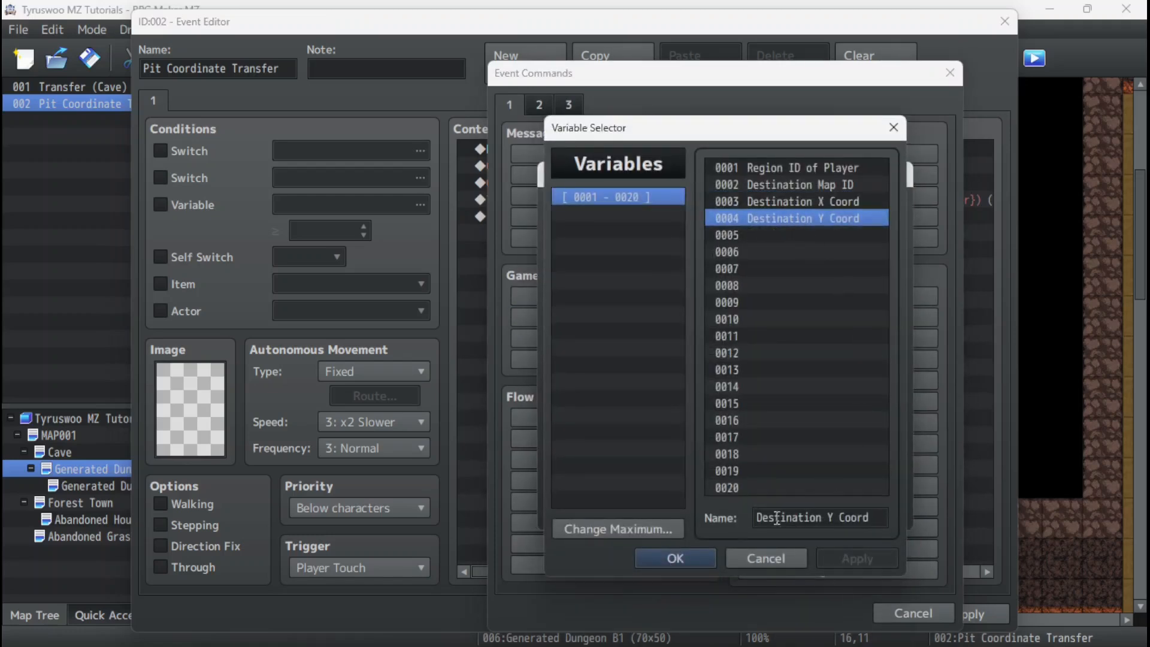
{"action": "left_click", "coordinate": [688, 556]}
Set the Destination Y Coord variable from game data to the Map Y of the Player character.
{"action": "left_click", "coordinate": [562, 448]}
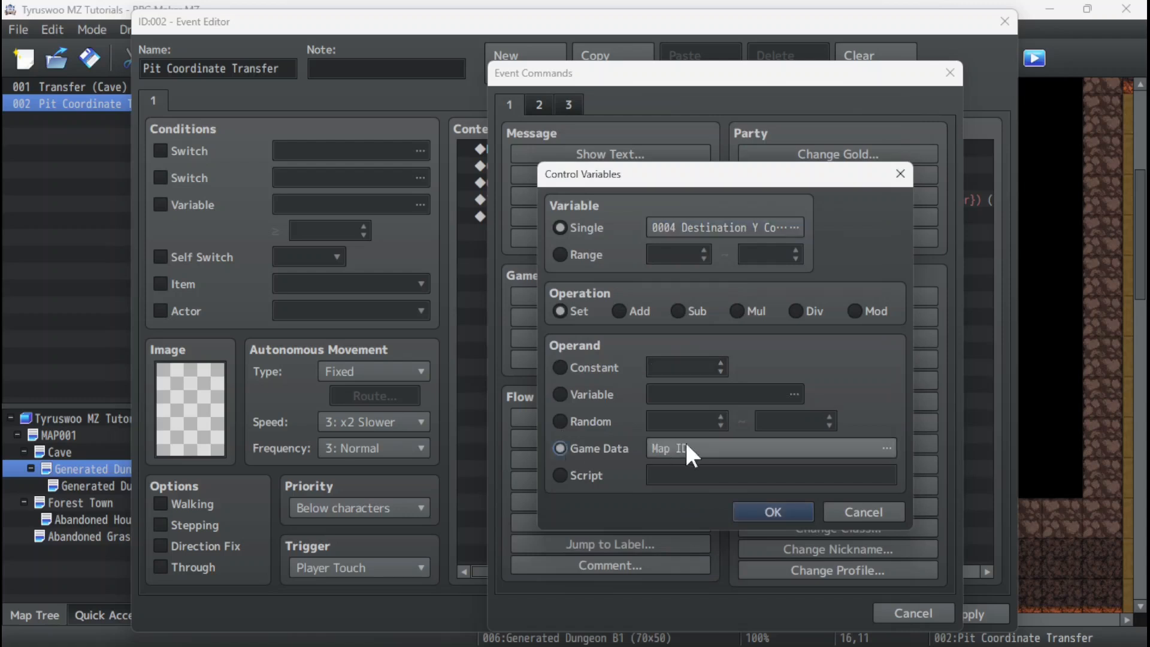
{"action": "left_click", "coordinate": [709, 447]}
{"action": "left_click", "coordinate": [542, 378]}
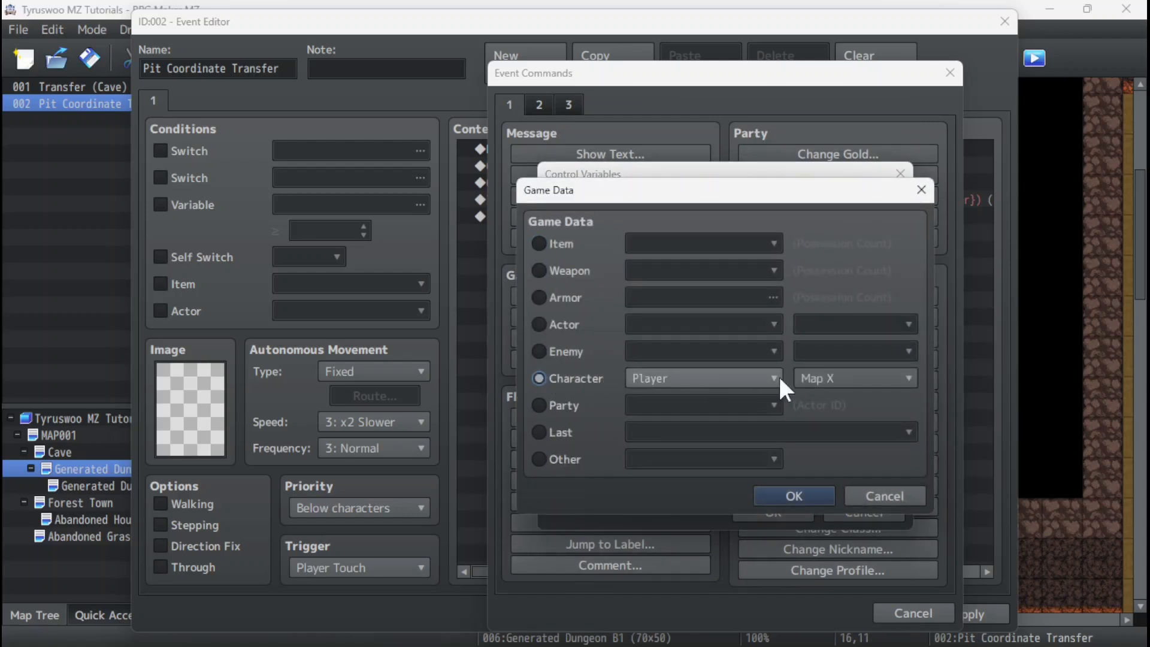
{"action": "left_click", "coordinate": [818, 377]}
{"action": "left_click", "coordinate": [829, 414]}
{"action": "left_click", "coordinate": [796, 496]}
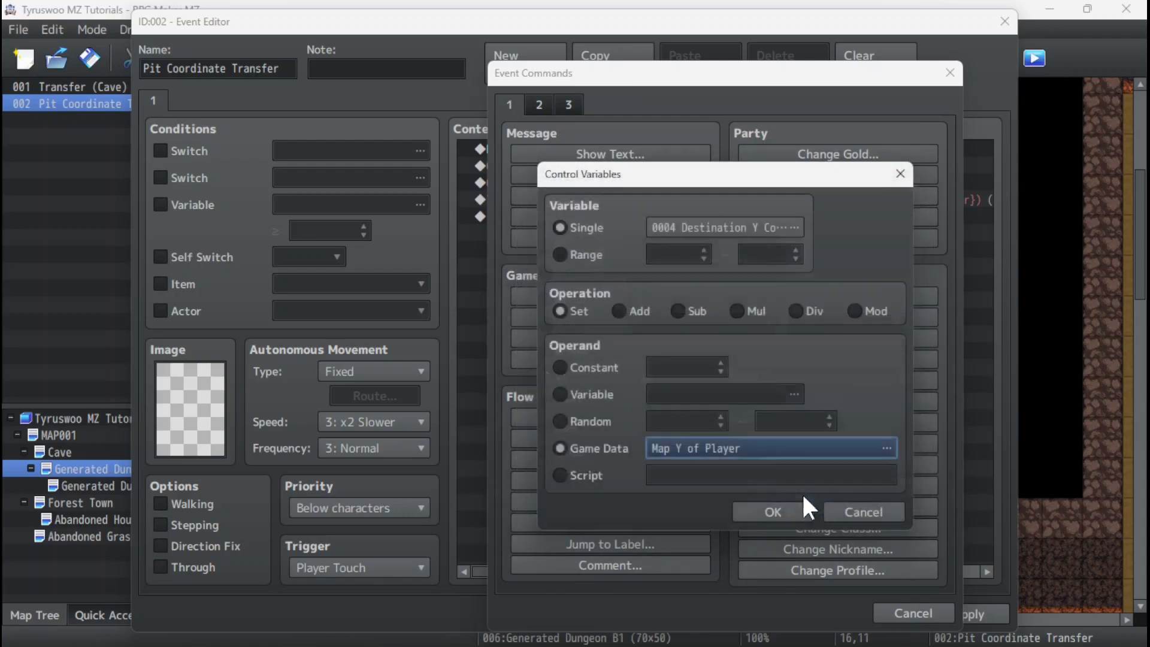
{"action": "left_click", "coordinate": [764, 510]}
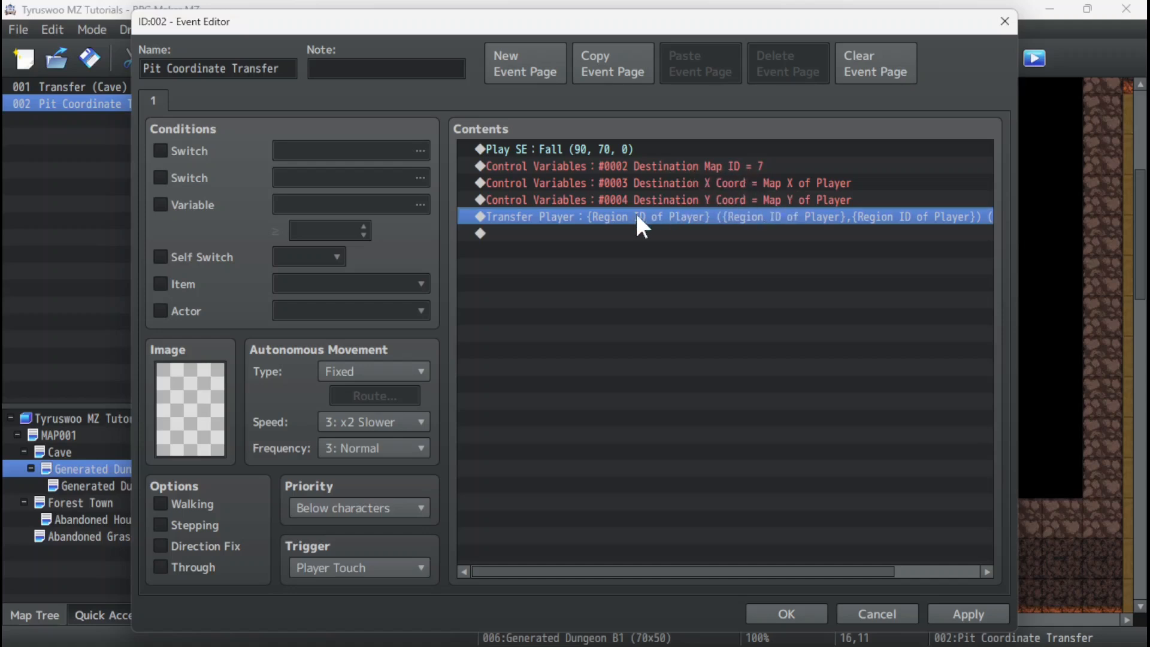
Edit the Transfer Player command so its map ID comes from variable 0002 Destination Map ID.
{"action": "right_click", "coordinate": [529, 215]}
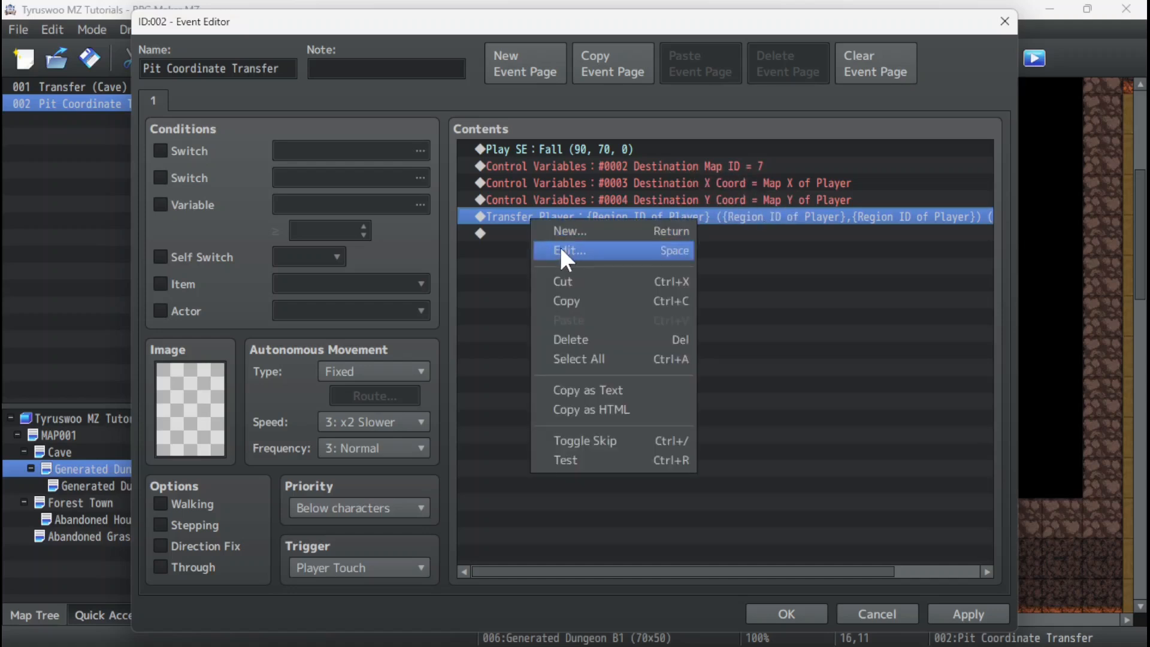
{"action": "left_click", "coordinate": [559, 250]}
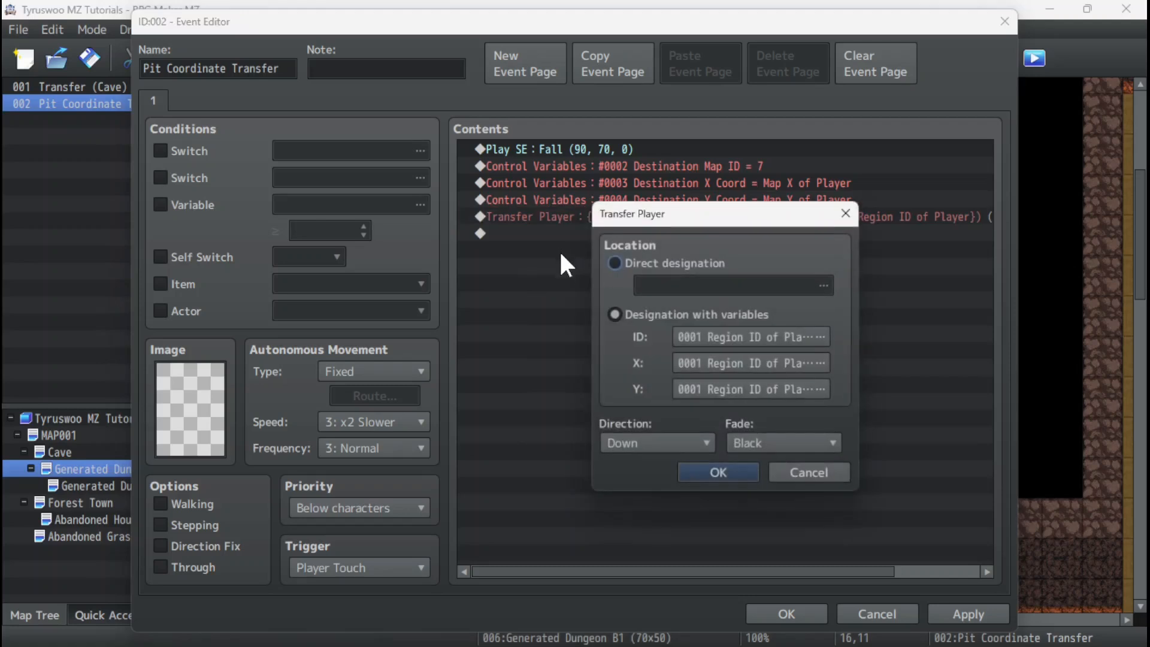
{"action": "left_click", "coordinate": [757, 336]}
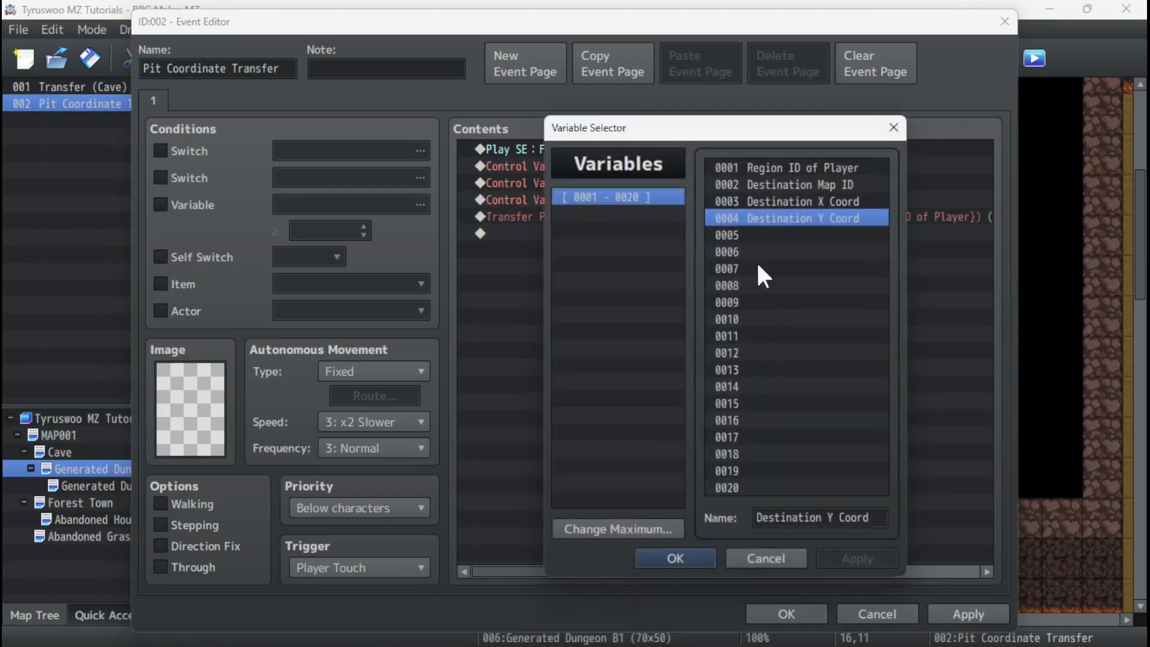
{"action": "left_click", "coordinate": [772, 186]}
{"action": "left_click", "coordinate": [676, 558]}
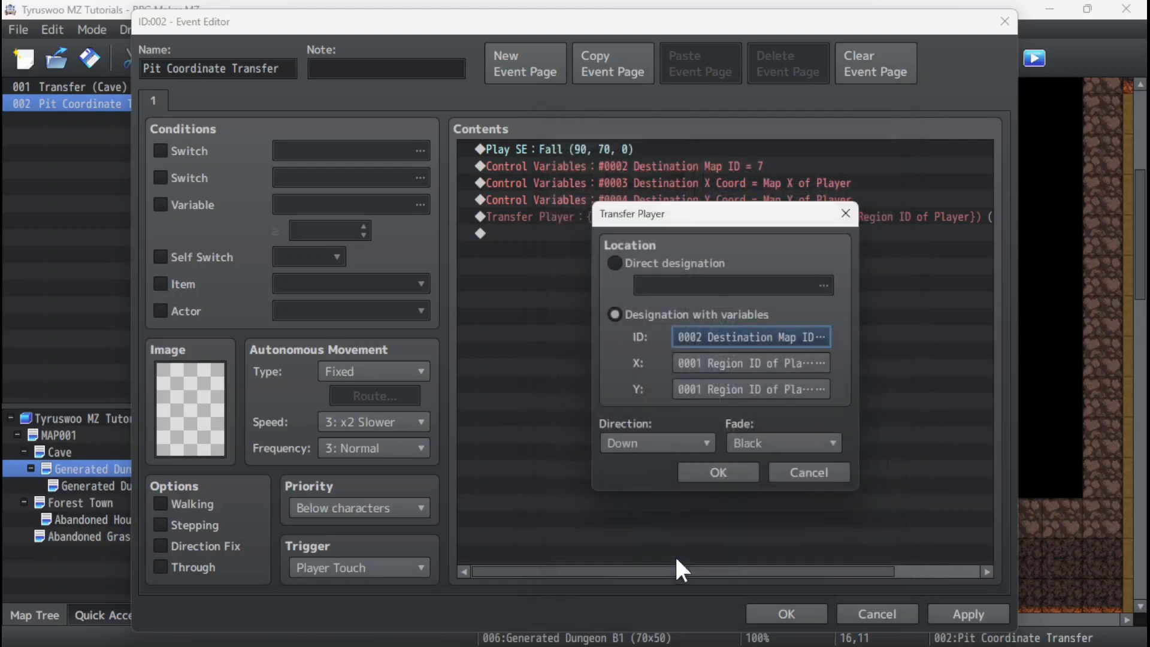
Set the transfer's X and Y to variables 0003 Destination X Coord and 0004 Destination Y Coord, and accept the event.
{"action": "left_click", "coordinate": [768, 359]}
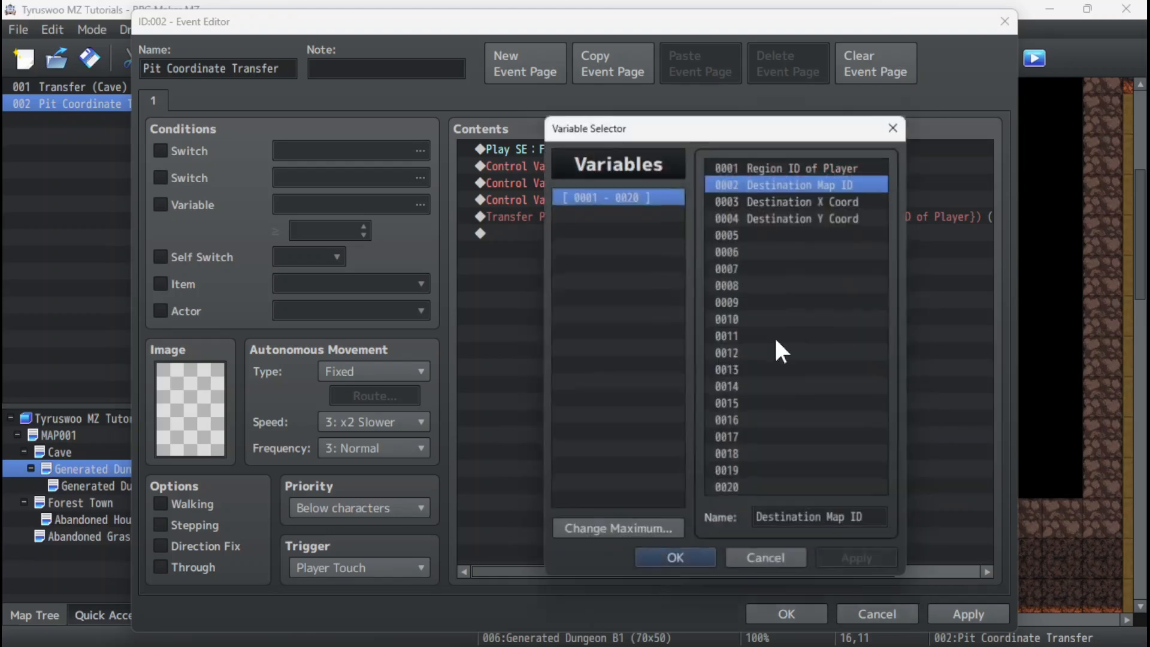
{"action": "left_click", "coordinate": [789, 201]}
{"action": "left_click", "coordinate": [674, 557]}
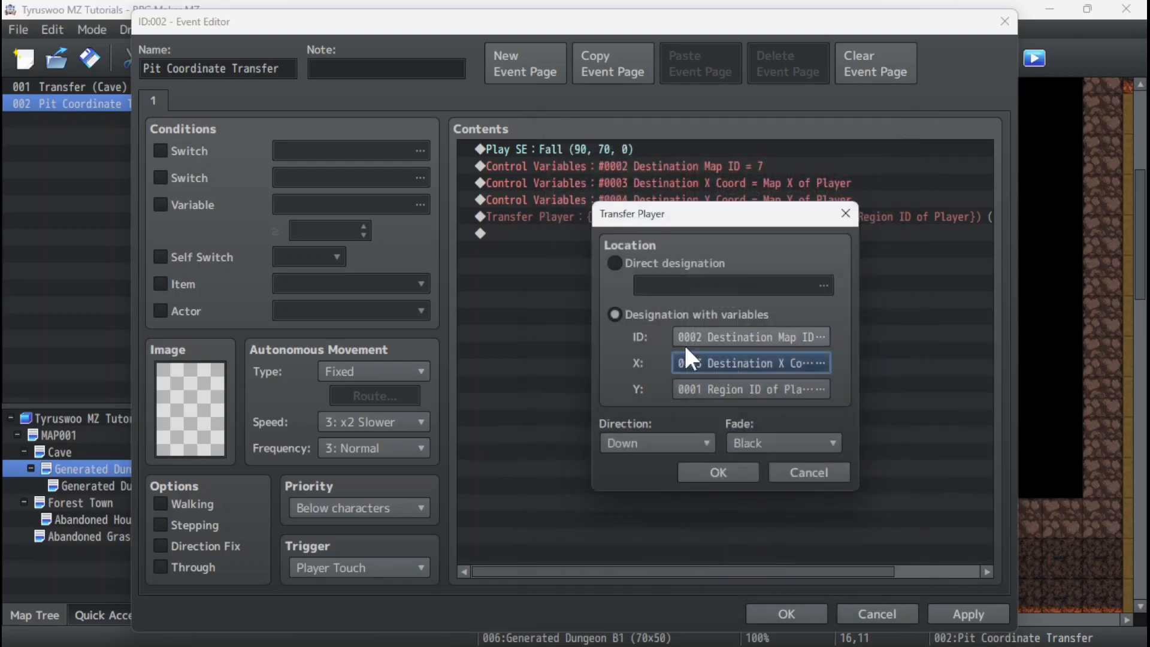
{"action": "left_click", "coordinate": [738, 389]}
{"action": "left_click", "coordinate": [788, 218]}
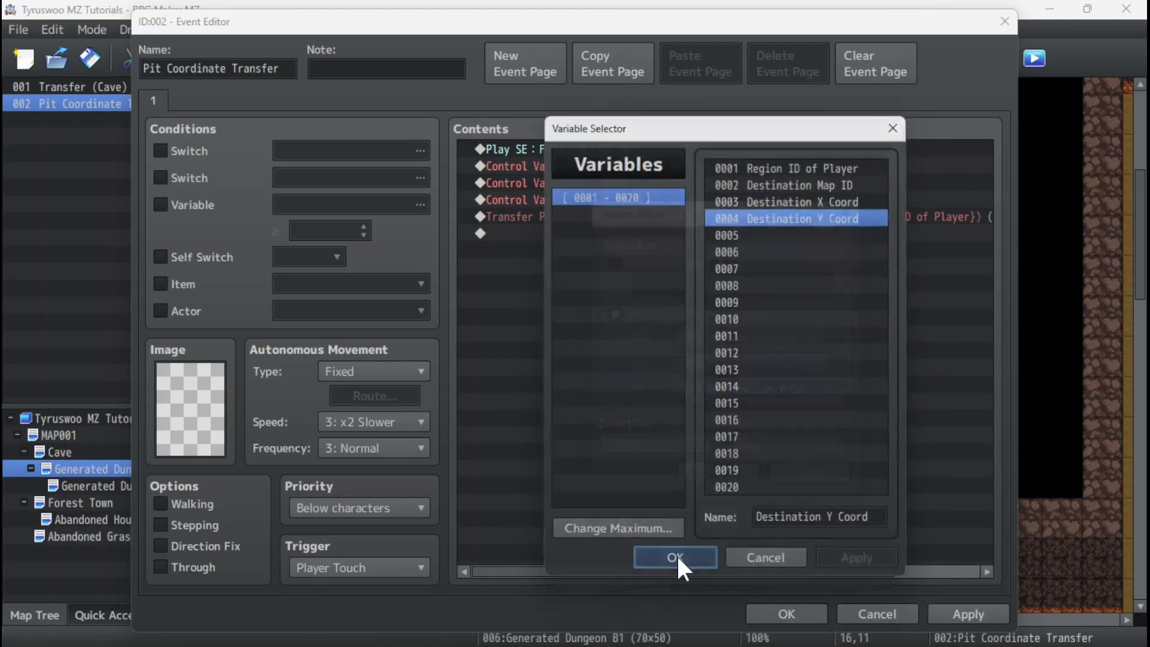
{"action": "left_click", "coordinate": [675, 556]}
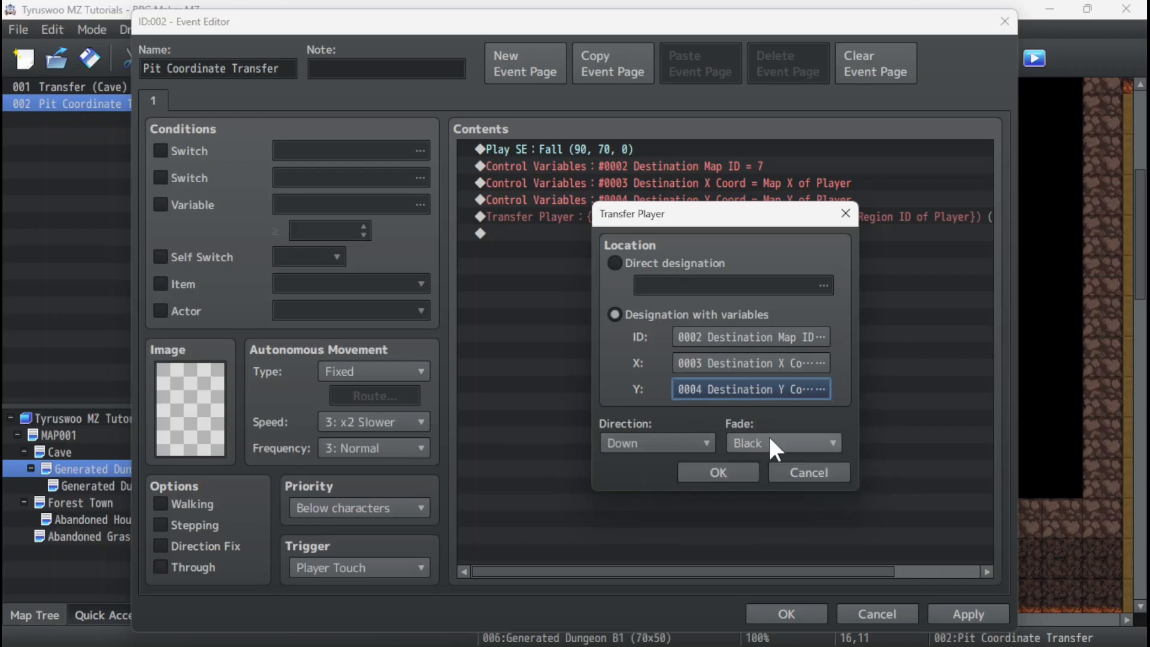
{"action": "left_click", "coordinate": [722, 471]}
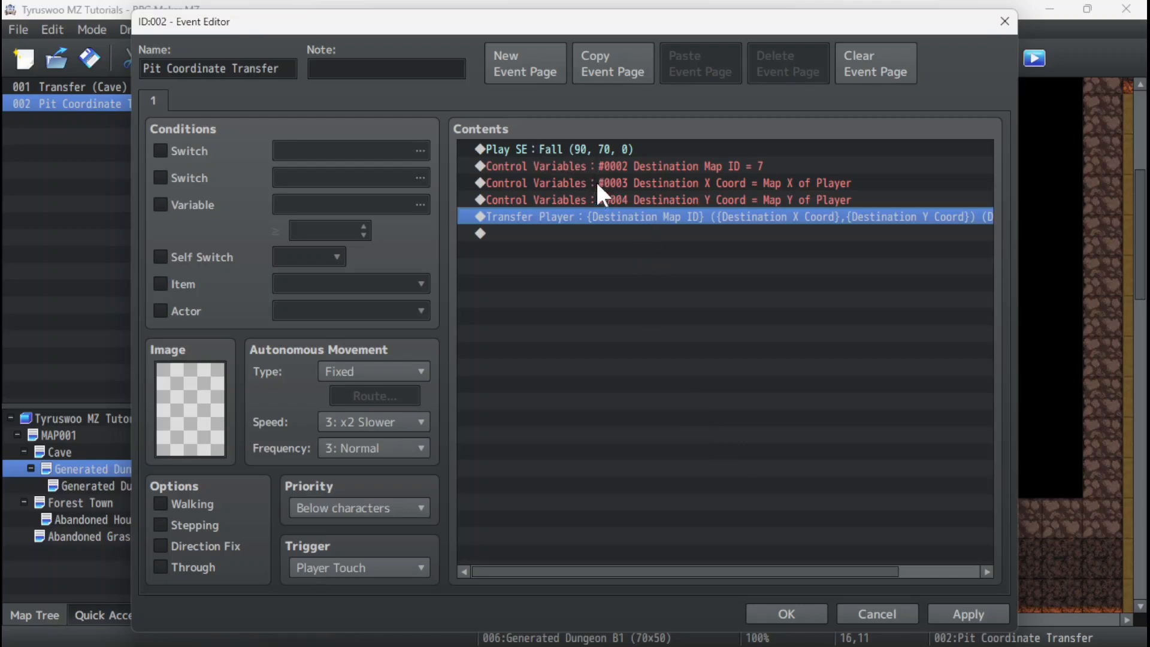
{"action": "left_click", "coordinate": [789, 614]}
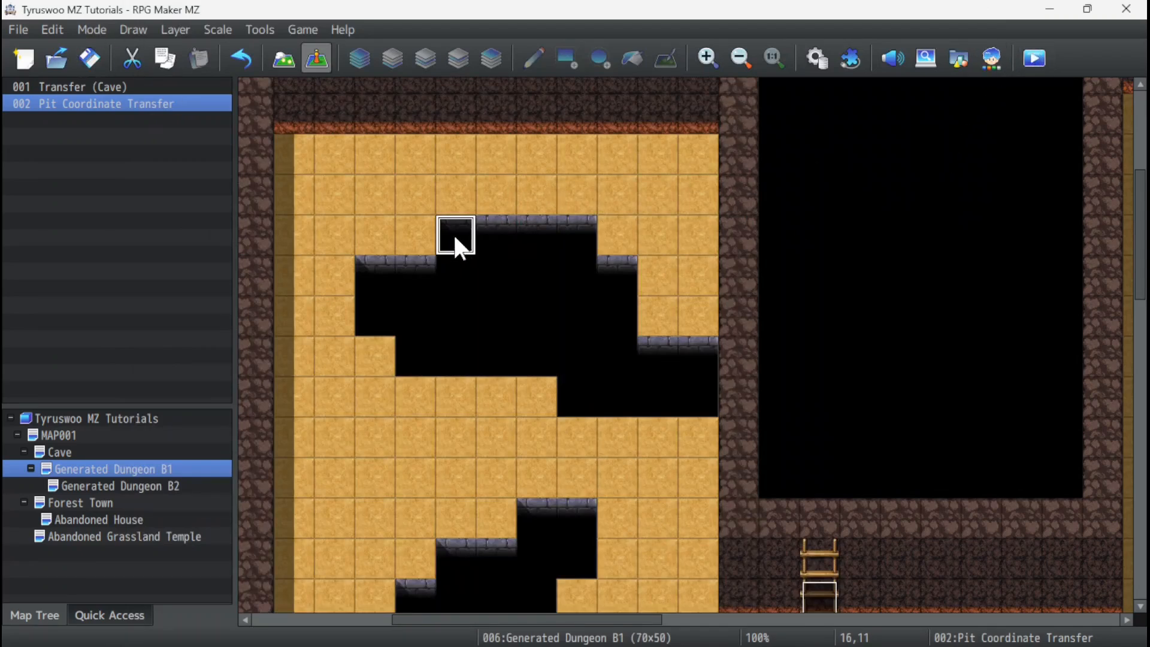
Launch a full-screen playtest and start a new game.
{"action": "left_click", "coordinate": [1035, 60]}
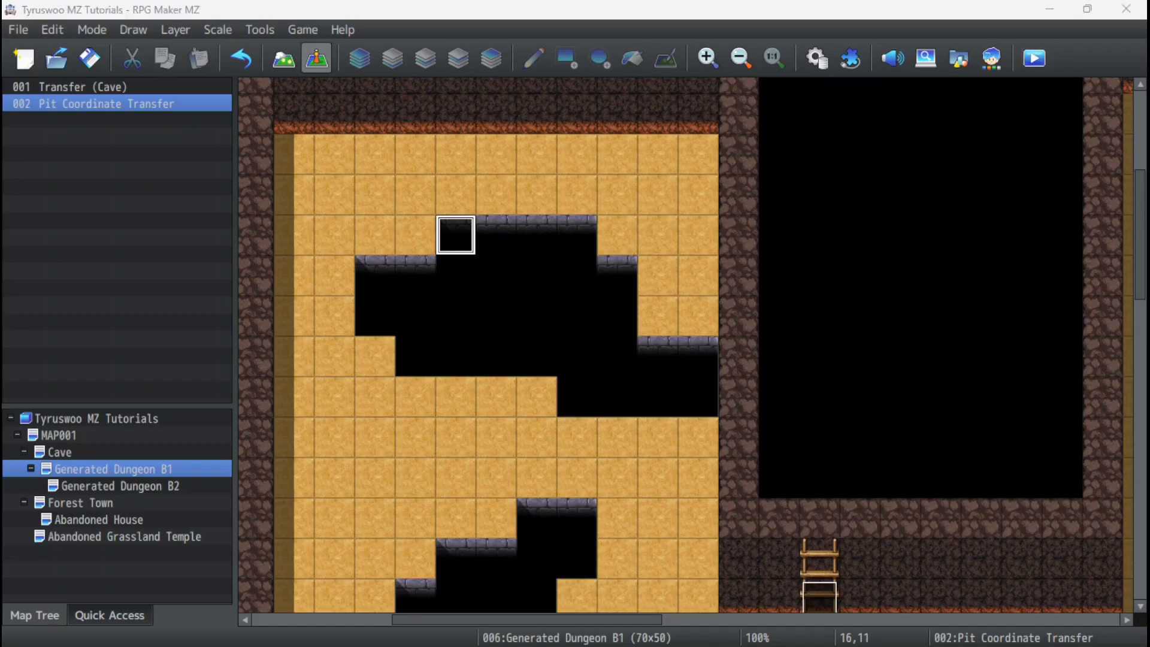
{"action": "left_click_drag", "start_coordinate": [881, 144], "coordinate": [448, 45]}
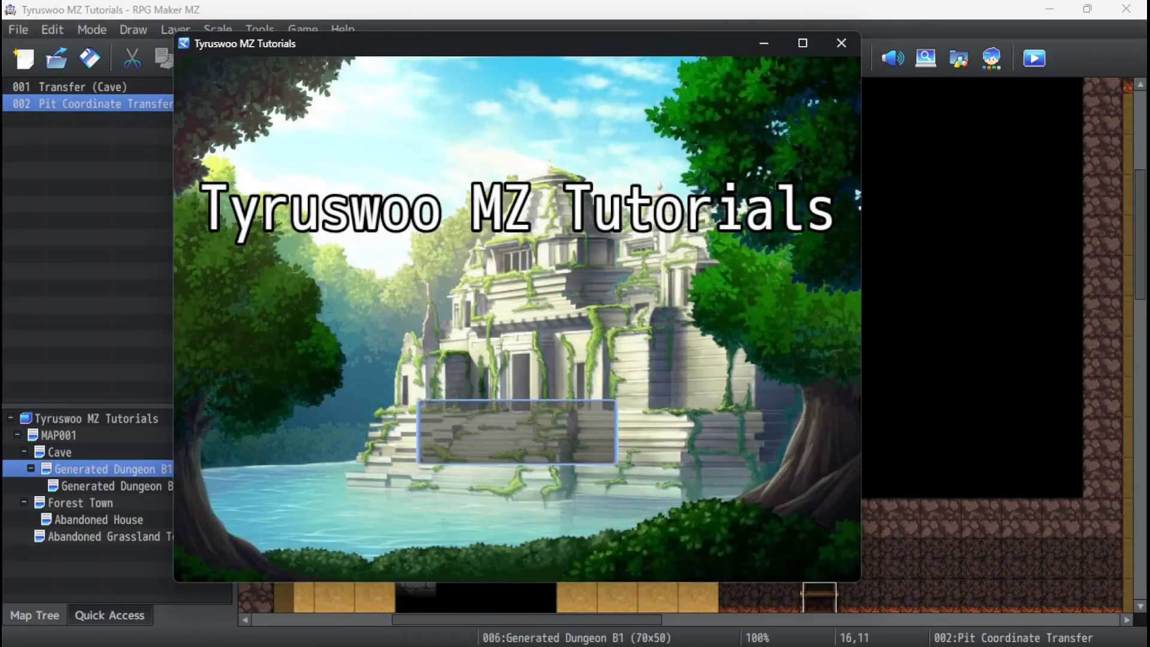
{"action": "key", "text": "F4"}
{"action": "key", "text": "Up"}
{"action": "key", "text": "Return"}
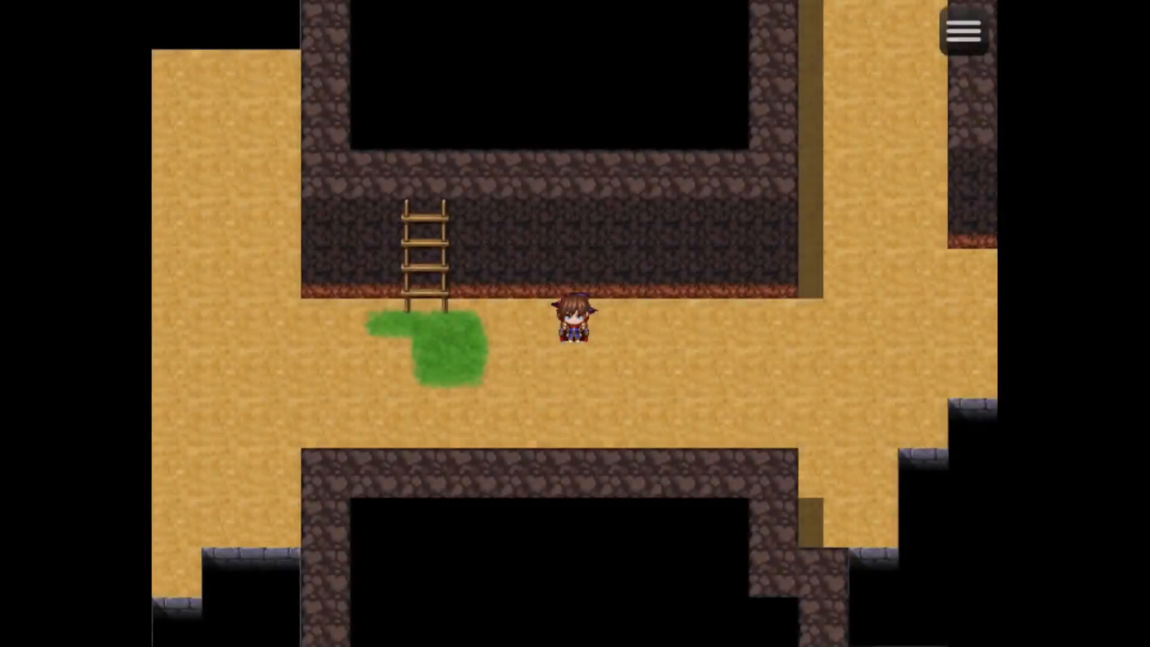
Walk the party from the ladder corridor northwest to the large upper pit in the B1 west room.
{"action": "key", "text": "Left"}
{"action": "key", "text": "Up"}
{"action": "key", "text": "Left"}
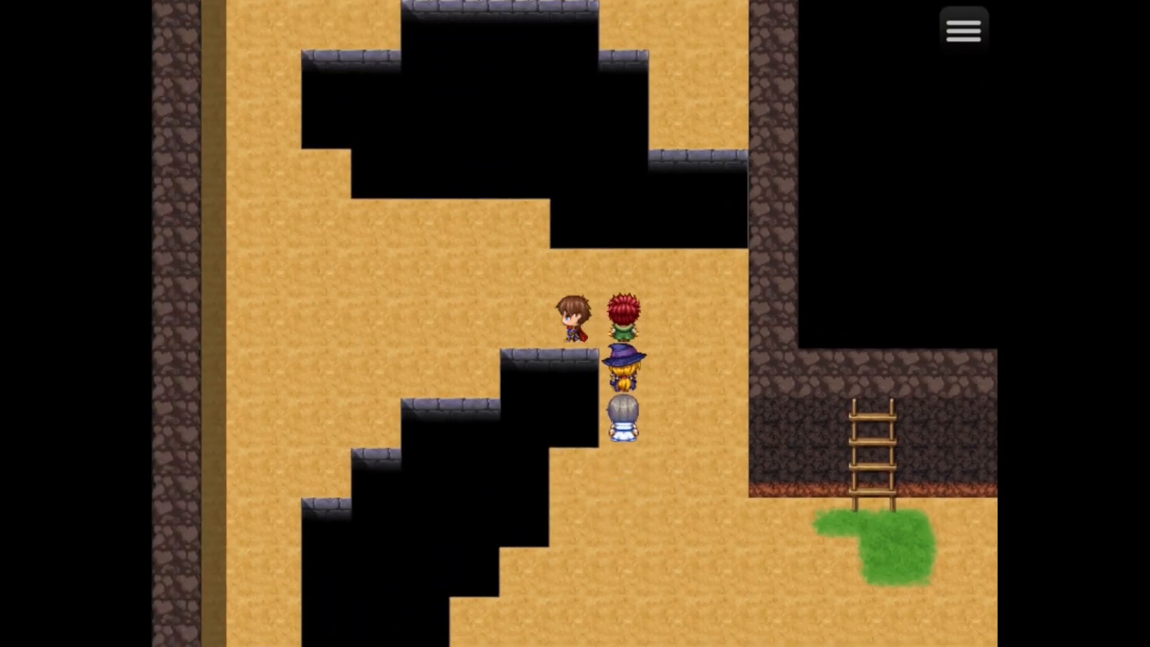
{"action": "key", "text": "Up"}
{"action": "key", "text": "Right"}
{"action": "key", "text": "Up"}
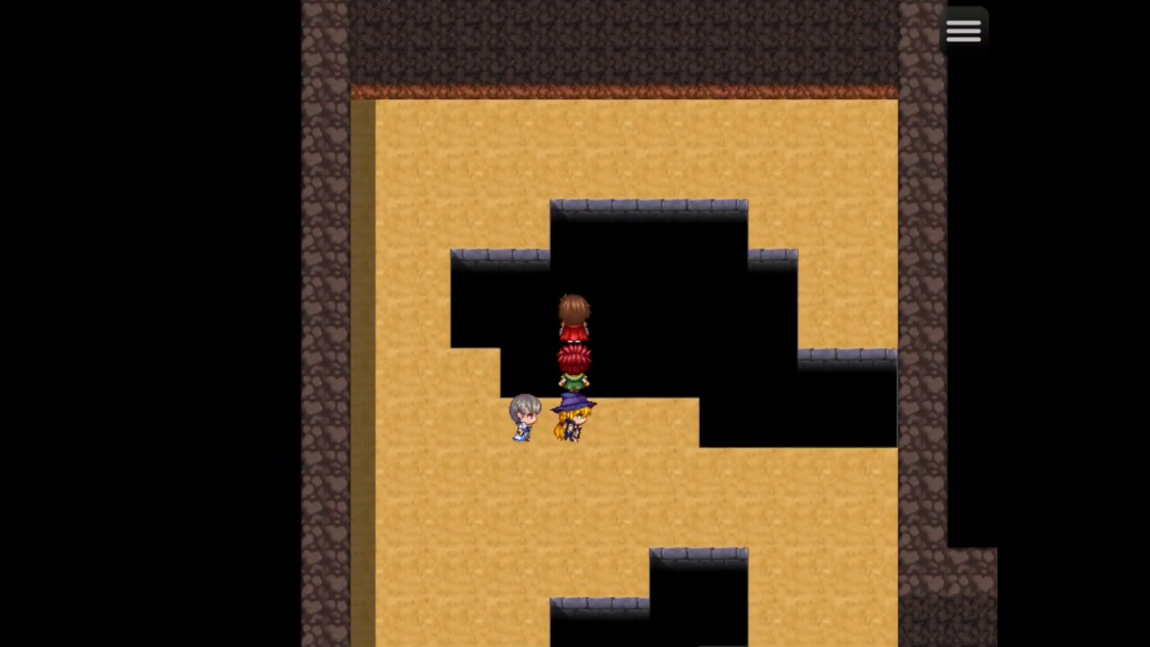
Lead the party around the pit onto its Pit Coordinate Transfer tile to test the fall, and end the playtest.
{"action": "key", "text": "Right"}
{"action": "key", "text": "Down"}
{"action": "key", "text": "Left"}
{"action": "key", "text": "Up"}
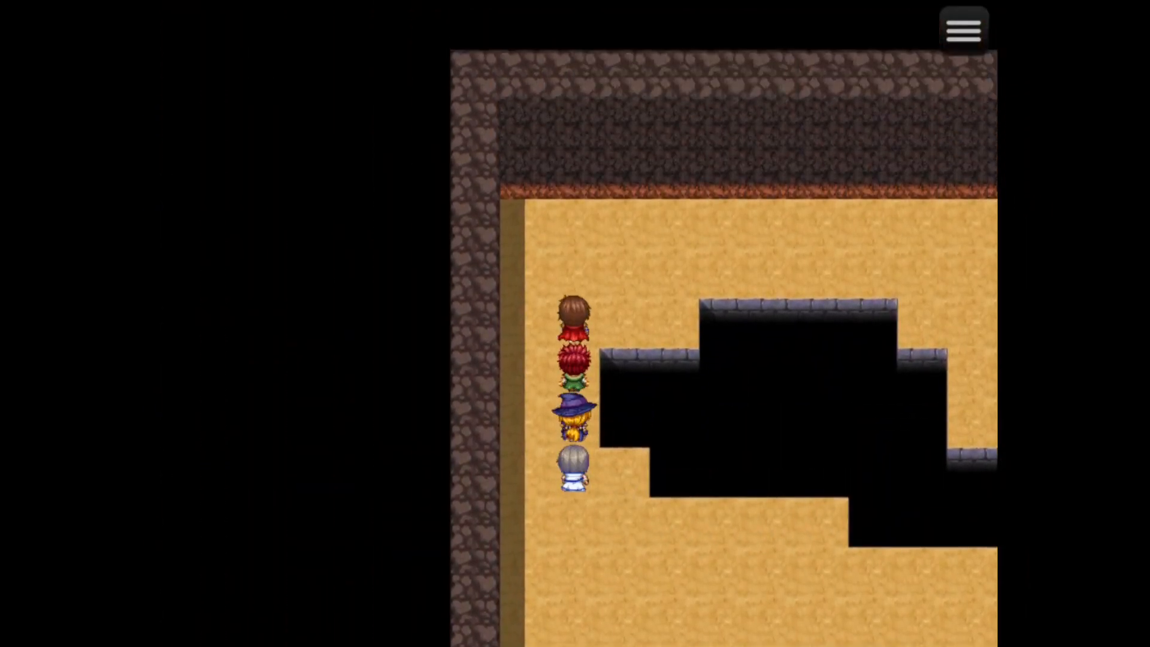
{"action": "key", "text": "Right"}
{"action": "key", "text": "Down"}
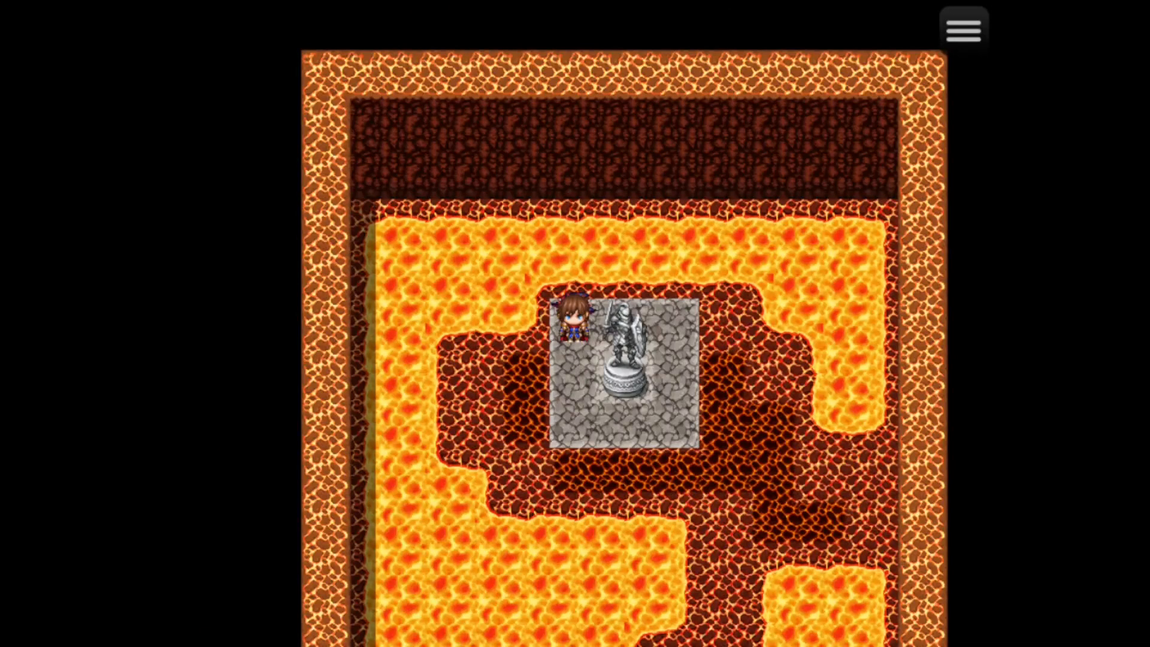
{"action": "key", "text": "F4"}
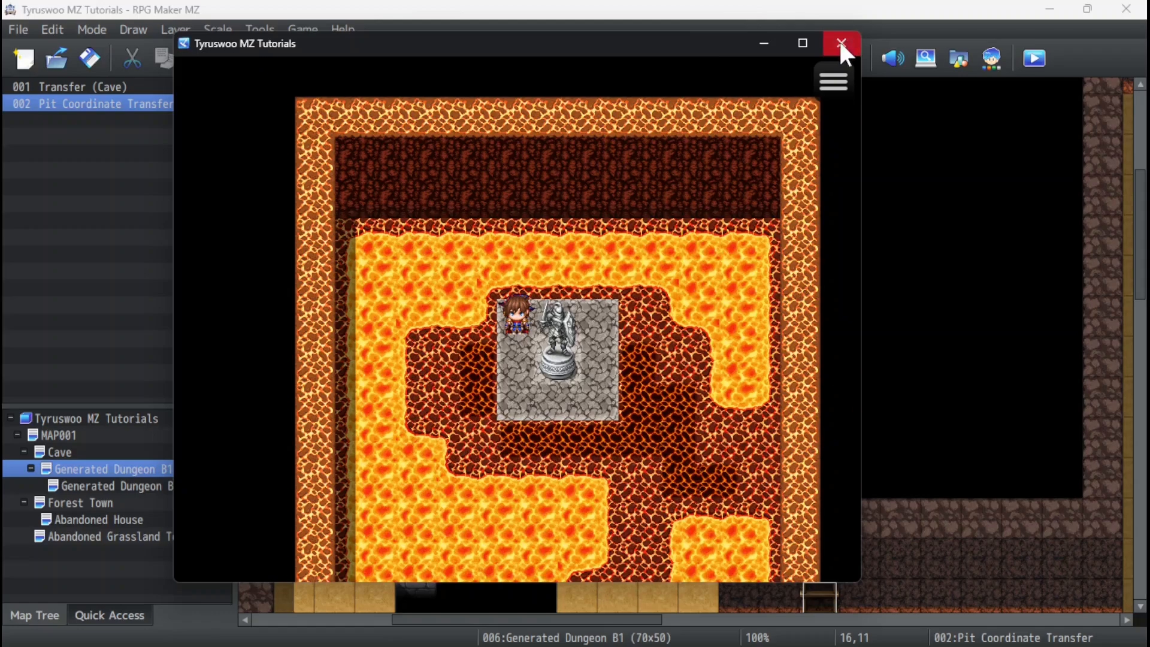
{"action": "left_click", "coordinate": [842, 43]}
Compare the Generated Dungeon B2 layout with Generated Dungeon B1 to see where the pit drop lands.
{"action": "left_click", "coordinate": [151, 481]}
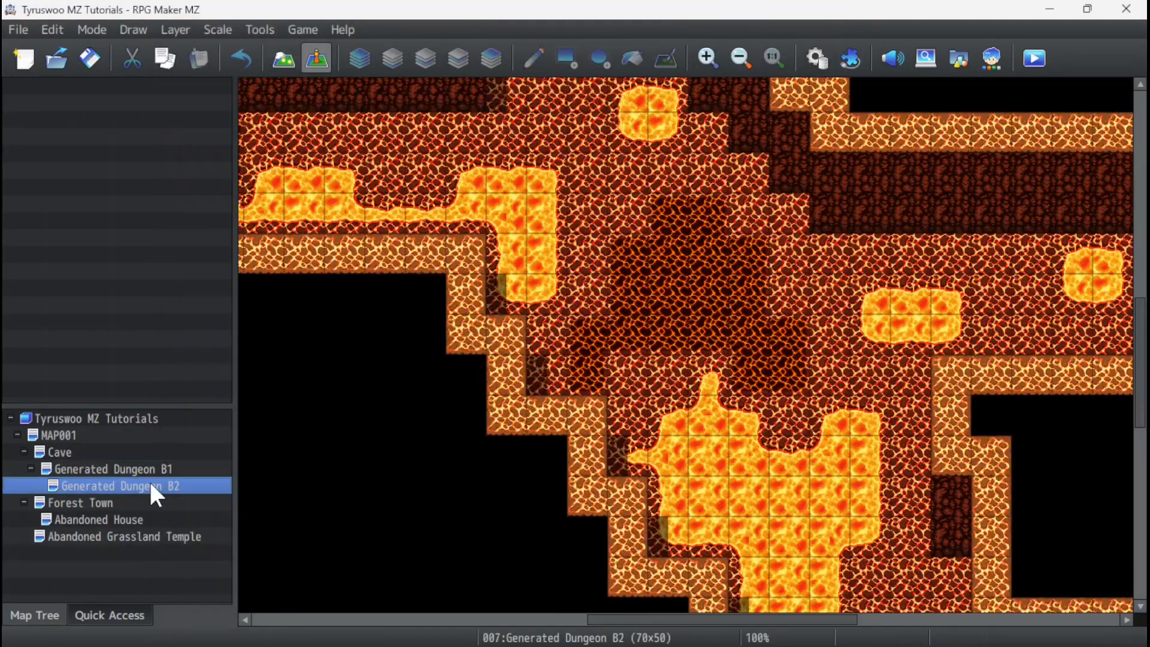
{"action": "scroll", "coordinate": [391, 306], "scroll_direction": "down", "scroll_amount": 4, "text": "ctrl"}
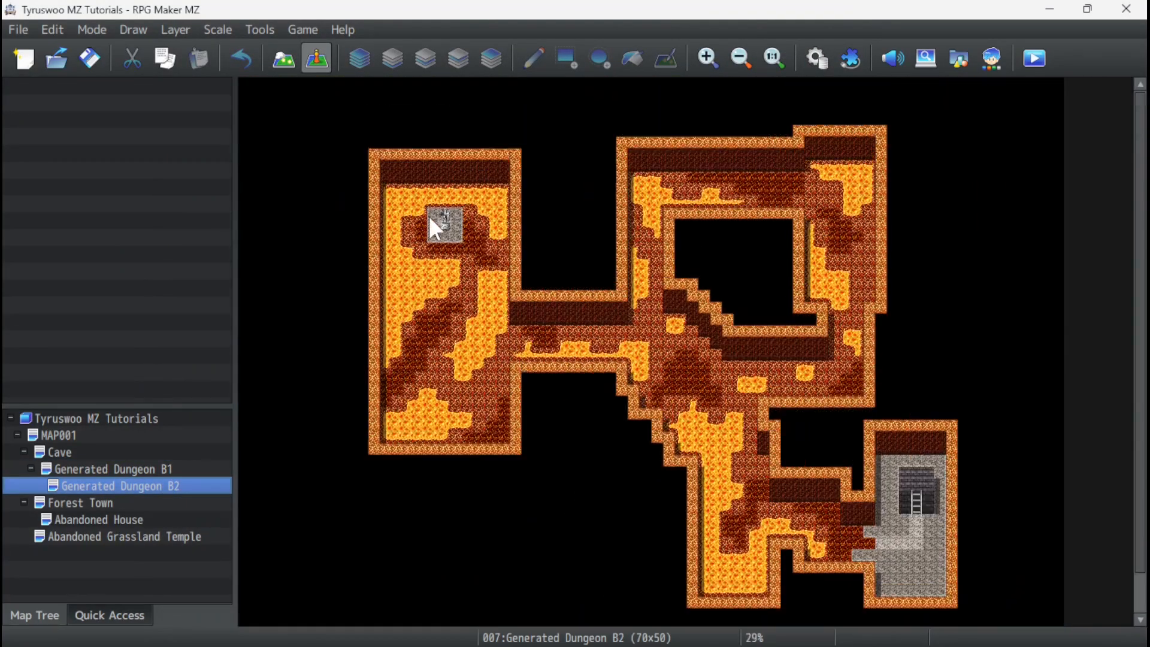
{"action": "scroll", "coordinate": [456, 396], "scroll_direction": "down", "scroll_amount": 2, "text": "ctrl"}
{"action": "scroll", "coordinate": [452, 395], "scroll_direction": "up", "scroll_amount": 1, "text": "ctrl"}
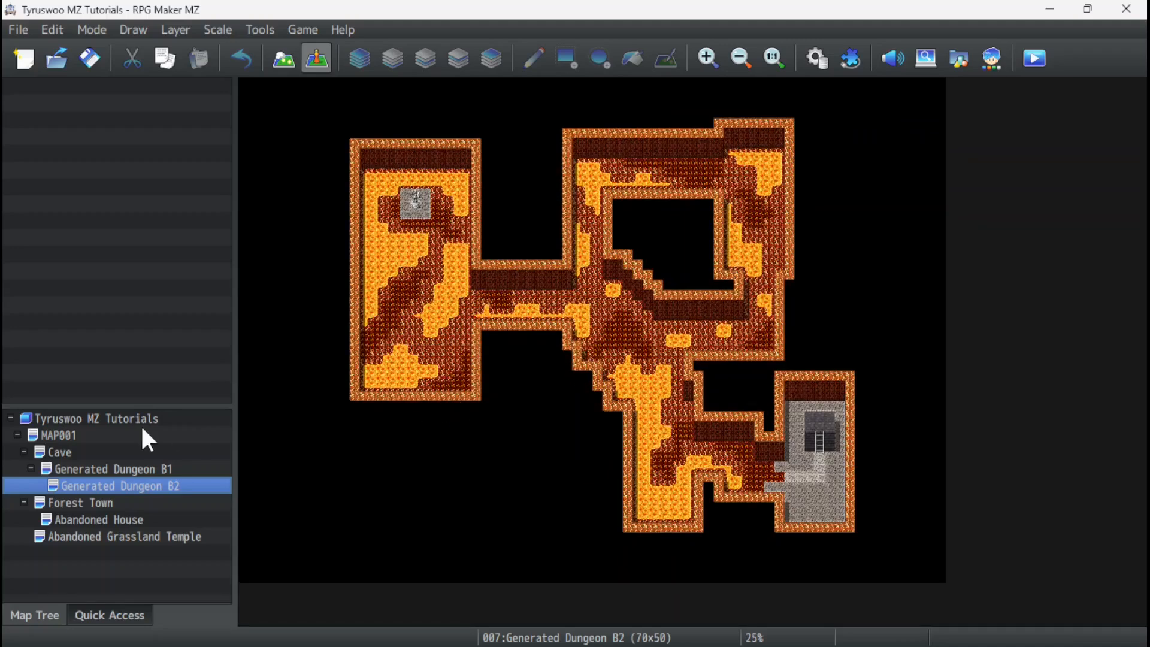
{"action": "left_click", "coordinate": [115, 470]}
{"action": "left_click", "coordinate": [121, 486]}
{"action": "left_click", "coordinate": [119, 470]}
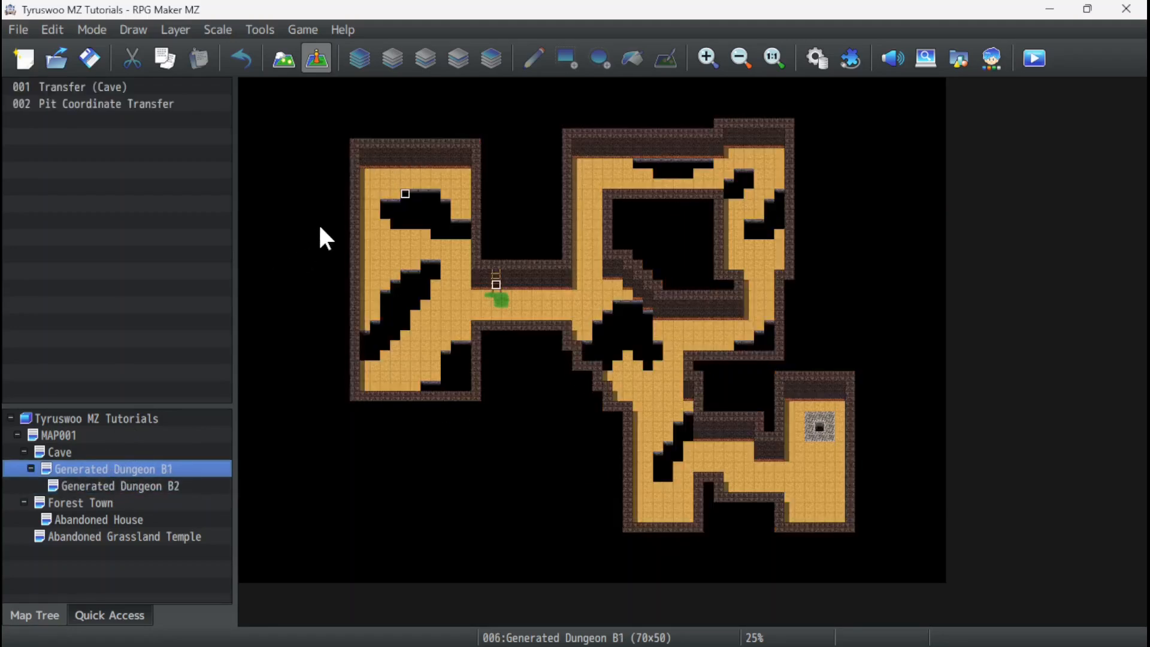
Review the commands of the Pit Coordinate Transfer event at tile 16,11 of Generated Dungeon B1.
{"action": "scroll", "coordinate": [319, 230], "scroll_direction": "up", "scroll_amount": 5, "text": "ctrl"}
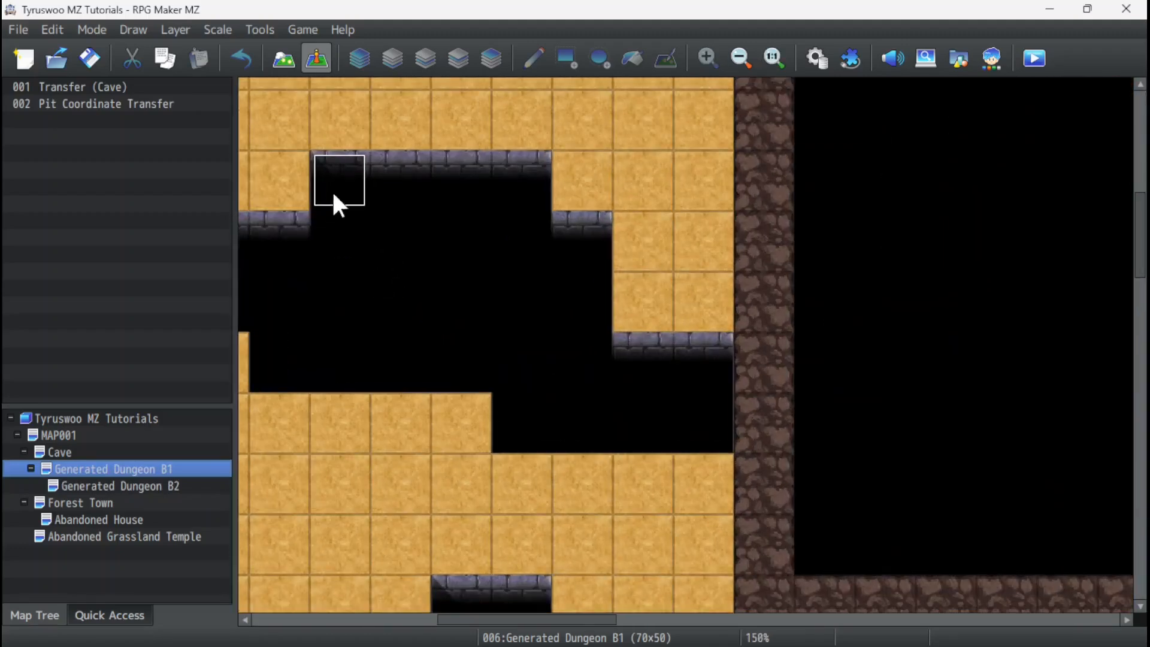
{"action": "left_click", "coordinate": [333, 183]}
{"action": "left_click_drag", "start_coordinate": [565, 619], "coordinate": [534, 627]}
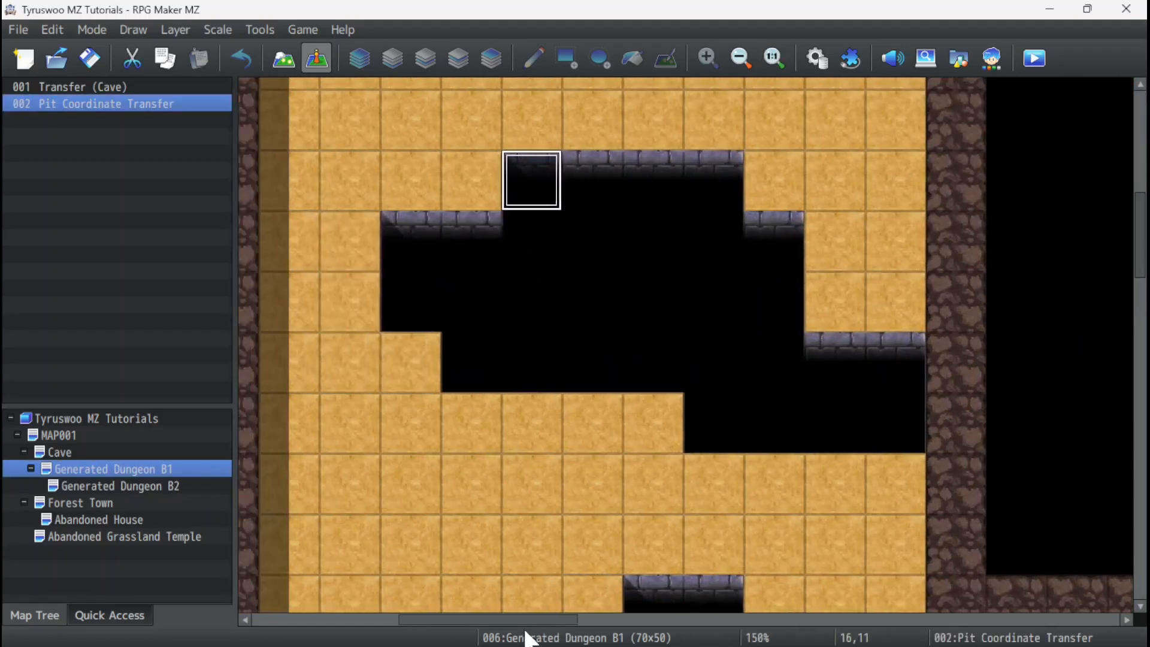
{"action": "right_click", "coordinate": [617, 237]}
{"action": "left_click", "coordinate": [644, 250]}
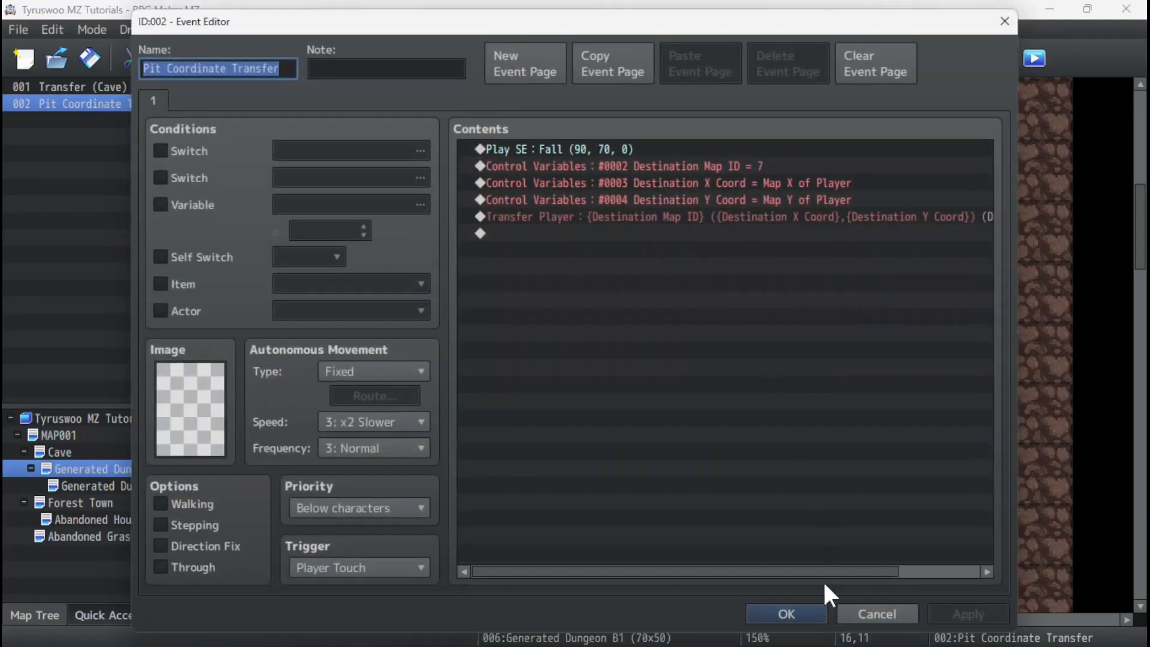
{"action": "left_click", "coordinate": [791, 615]}
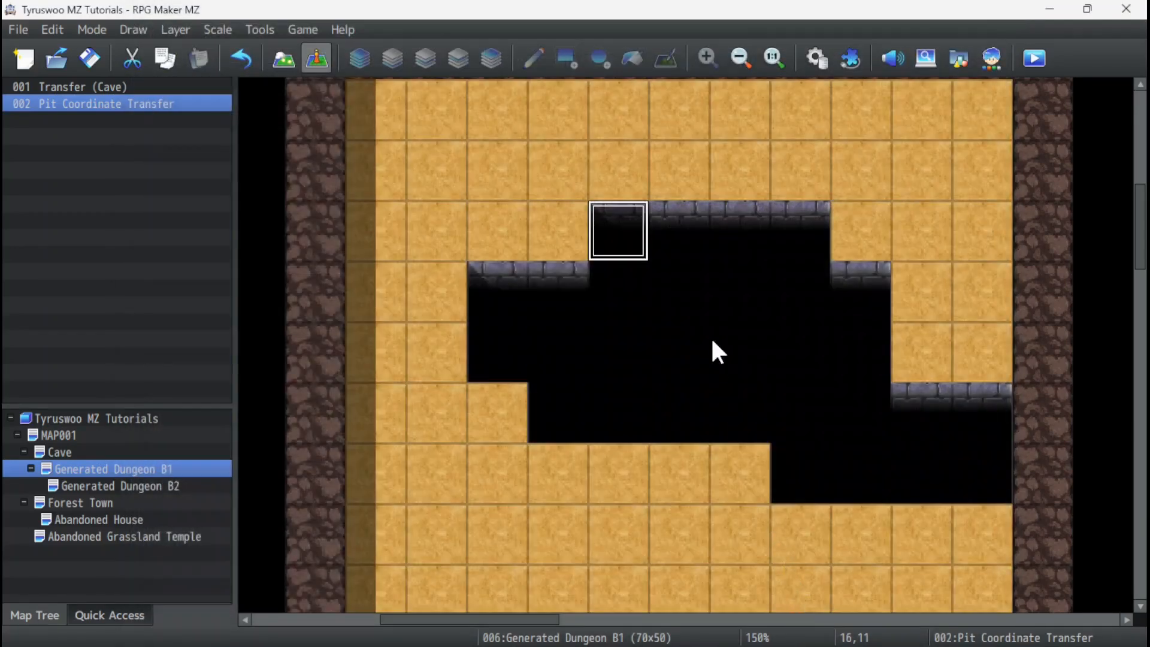
Paste copies of the Pit Coordinate Transfer event along the pit's upper edge, east of the original, through tile 20,12.
{"action": "left_click", "coordinate": [687, 235]}
{"action": "key", "text": "ctrl+v"}
{"action": "left_click", "coordinate": [756, 230]}
{"action": "key", "text": "ctrl+v"}
{"action": "left_click", "coordinate": [810, 234]}
{"action": "key", "text": "ctrl+v"}
{"action": "left_click", "coordinate": [850, 293]}
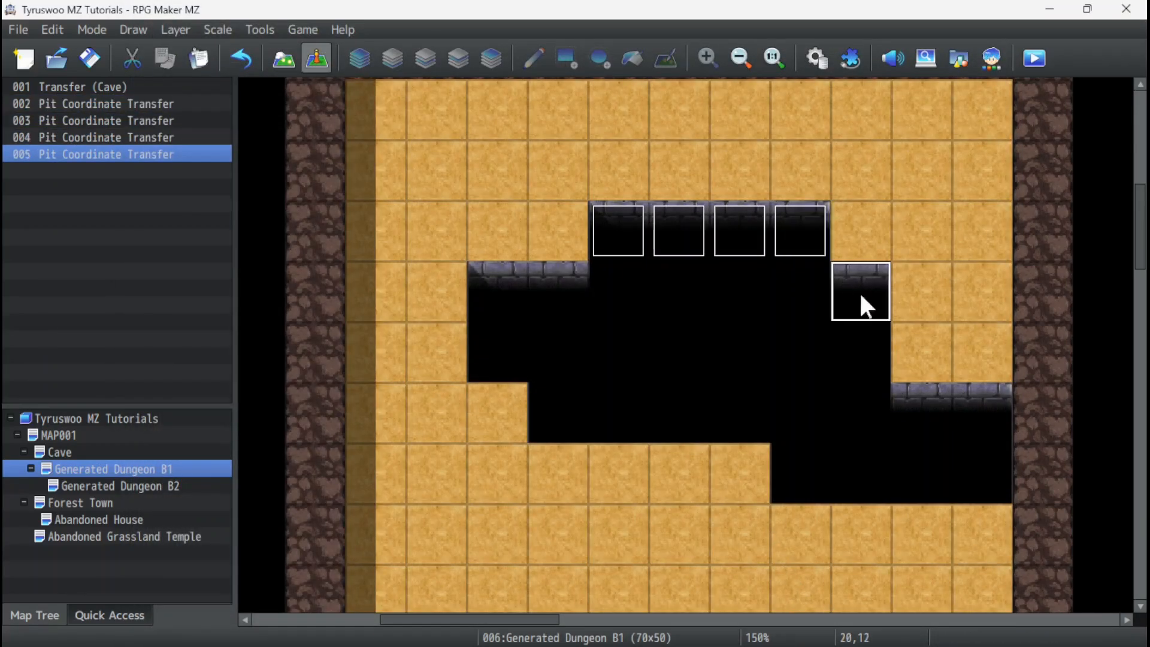
{"action": "key", "text": "ctrl+v"}
Paste more Pit Coordinate Transfer copies down the pit's east side and along the remaining pit edges in Generated Dungeon B1.
{"action": "left_click", "coordinate": [930, 412]}
{"action": "key", "text": "ctrl+v"}
{"action": "left_click", "coordinate": [958, 405]}
{"action": "left_click", "coordinate": [854, 334]}
{"action": "key", "text": "ctrl+v"}
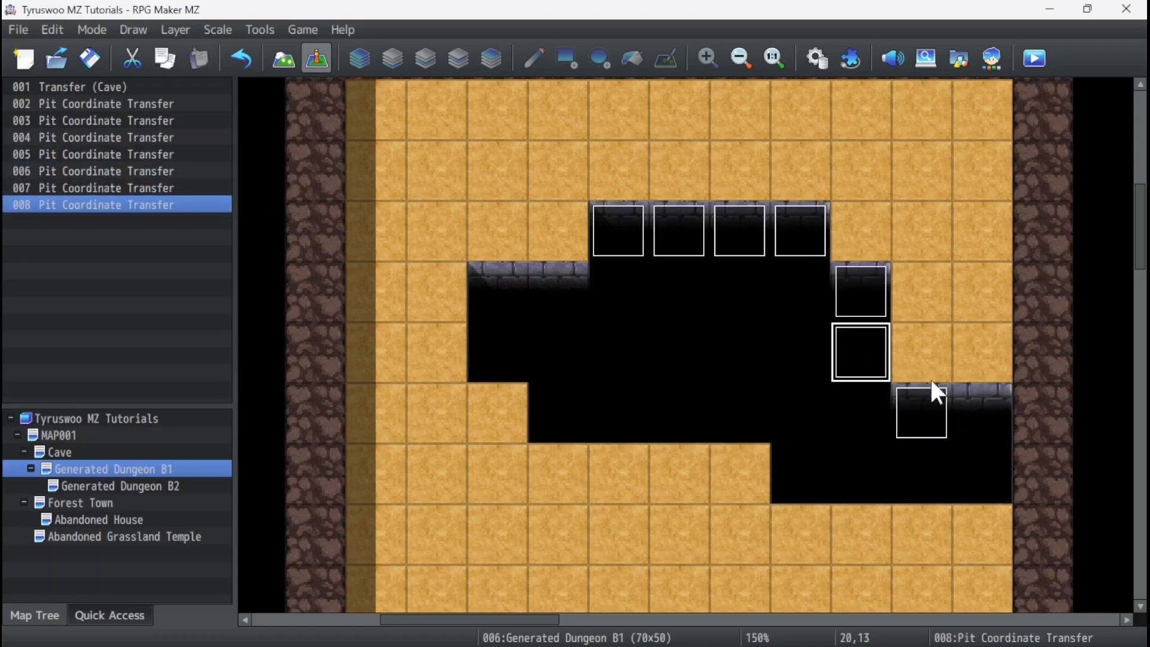
{"action": "left_click", "coordinate": [922, 369]}
{"action": "key", "text": "ctrl+v"}
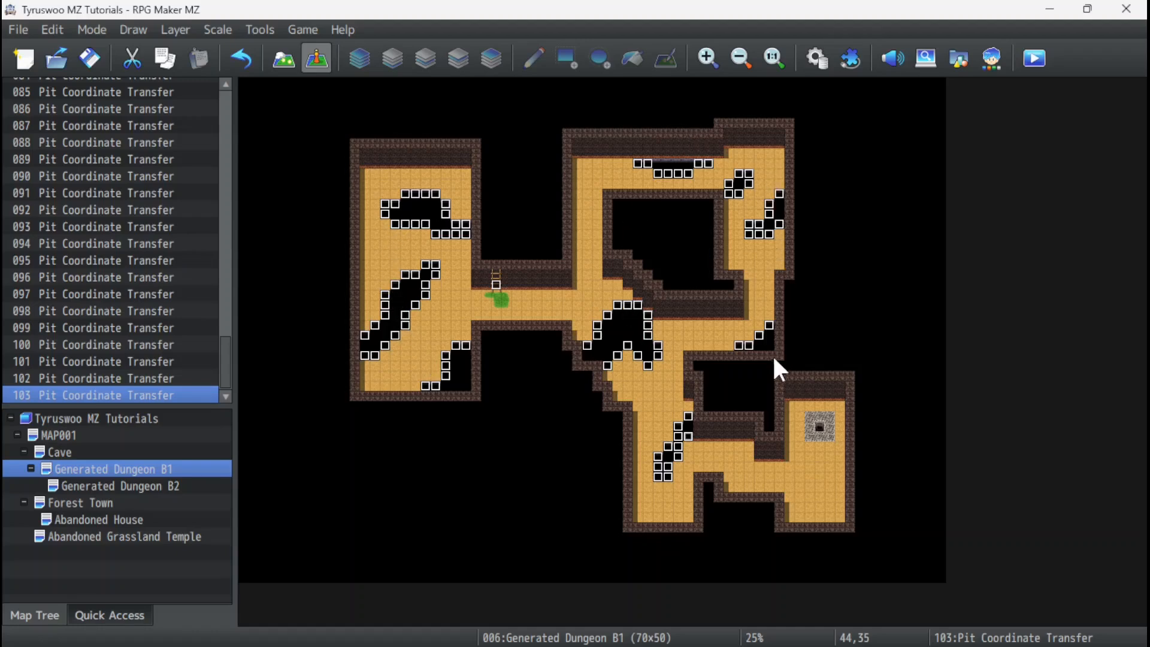
Check the pit event positions in Generated Dungeon B1 against the matching landing areas in Generated Dungeon B2.
{"action": "left_click", "coordinate": [145, 486]}
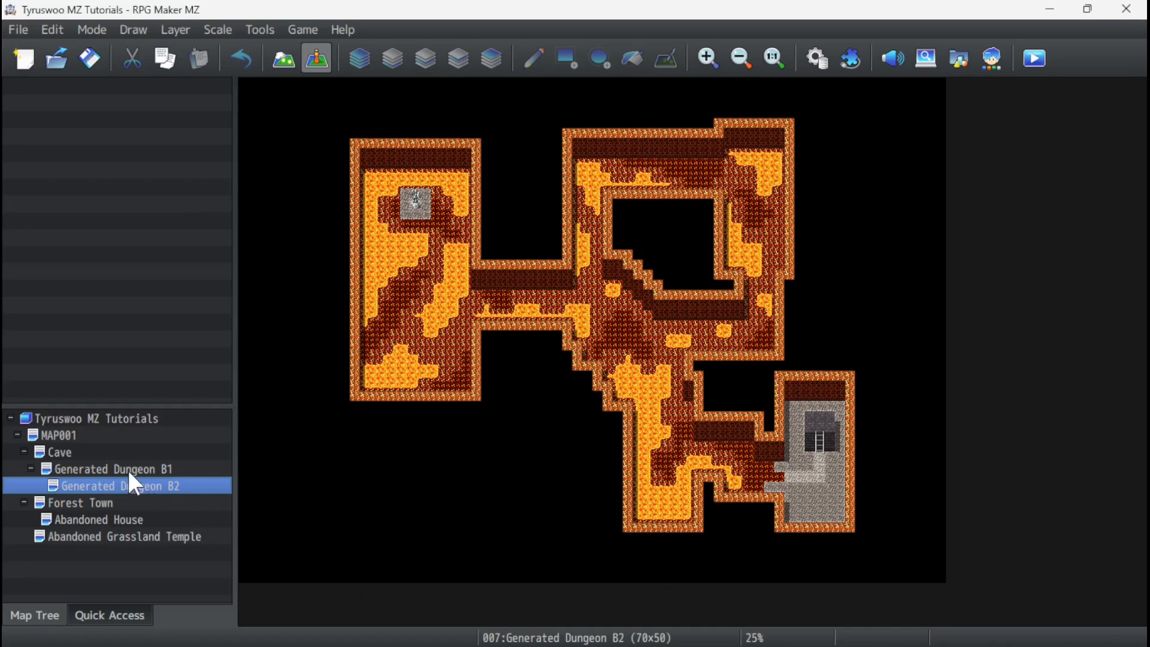
{"action": "left_click", "coordinate": [129, 470]}
{"action": "left_click", "coordinate": [128, 484]}
{"action": "left_click", "coordinate": [127, 469]}
{"action": "left_click", "coordinate": [129, 484]}
{"action": "left_click", "coordinate": [163, 469]}
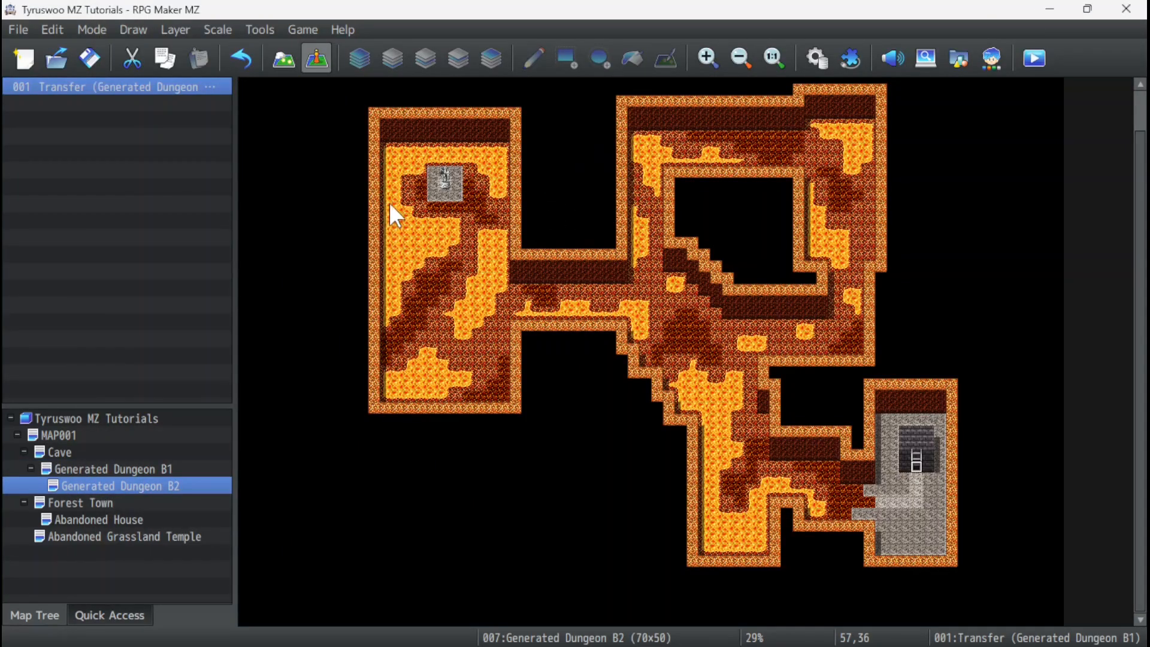
{"action": "scroll", "coordinate": [377, 204], "scroll_direction": "up", "scroll_amount": 3, "text": "ctrl"}
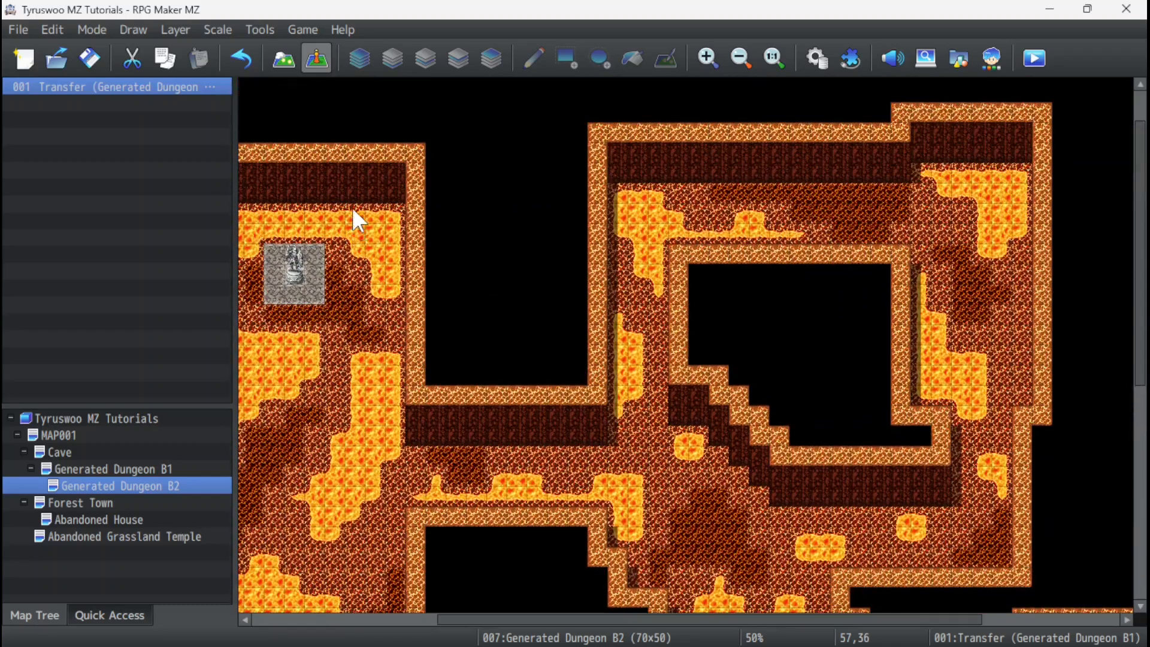
{"action": "scroll", "coordinate": [360, 222], "scroll_direction": "down", "scroll_amount": 3, "text": "ctrl"}
Save the game changes, launch a full-screen playtest and start a new game.
{"action": "left_click", "coordinate": [1035, 58]}
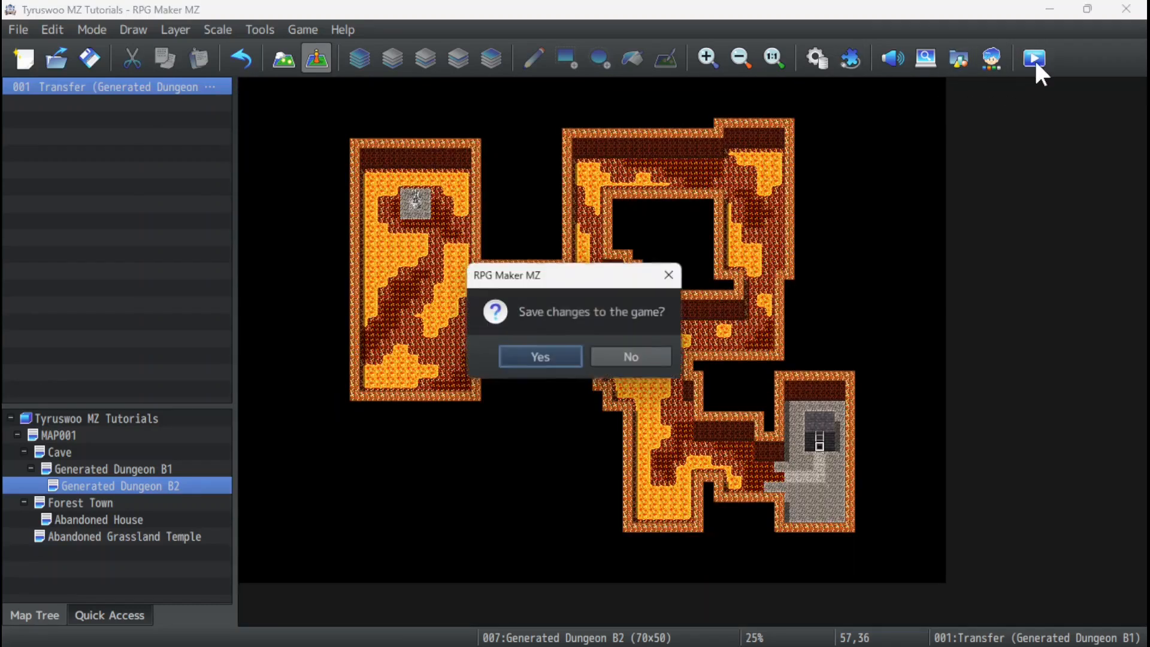
{"action": "left_click", "coordinate": [554, 354]}
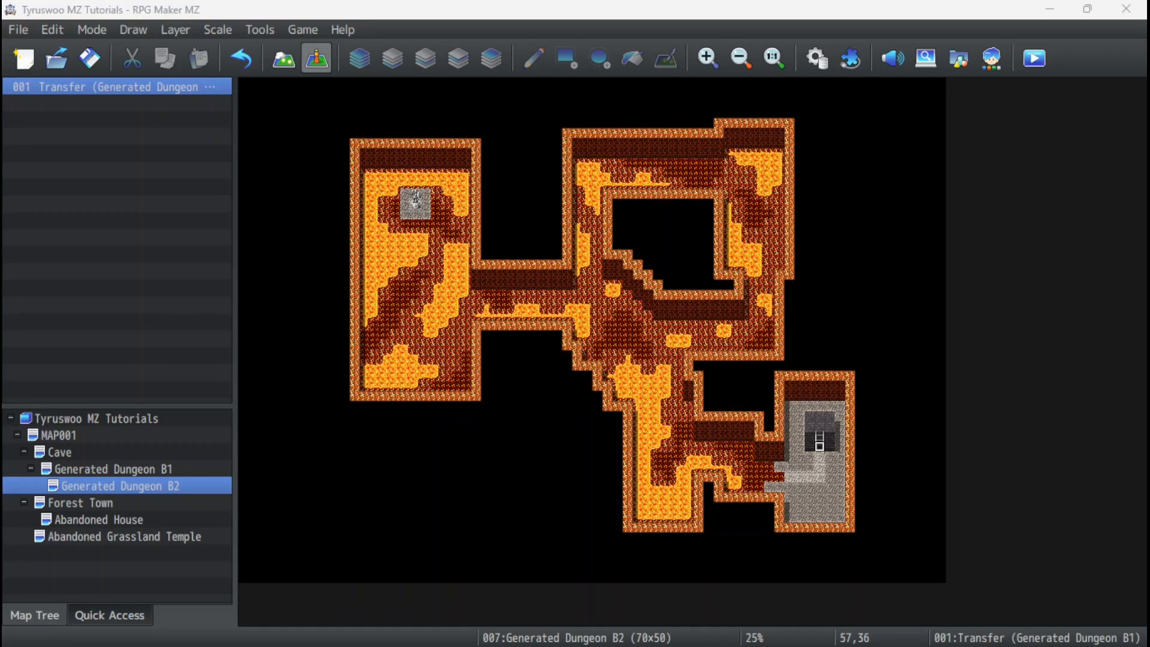
{"action": "key", "text": "F4"}
{"action": "key", "text": "Up"}
{"action": "key", "text": "Return"}
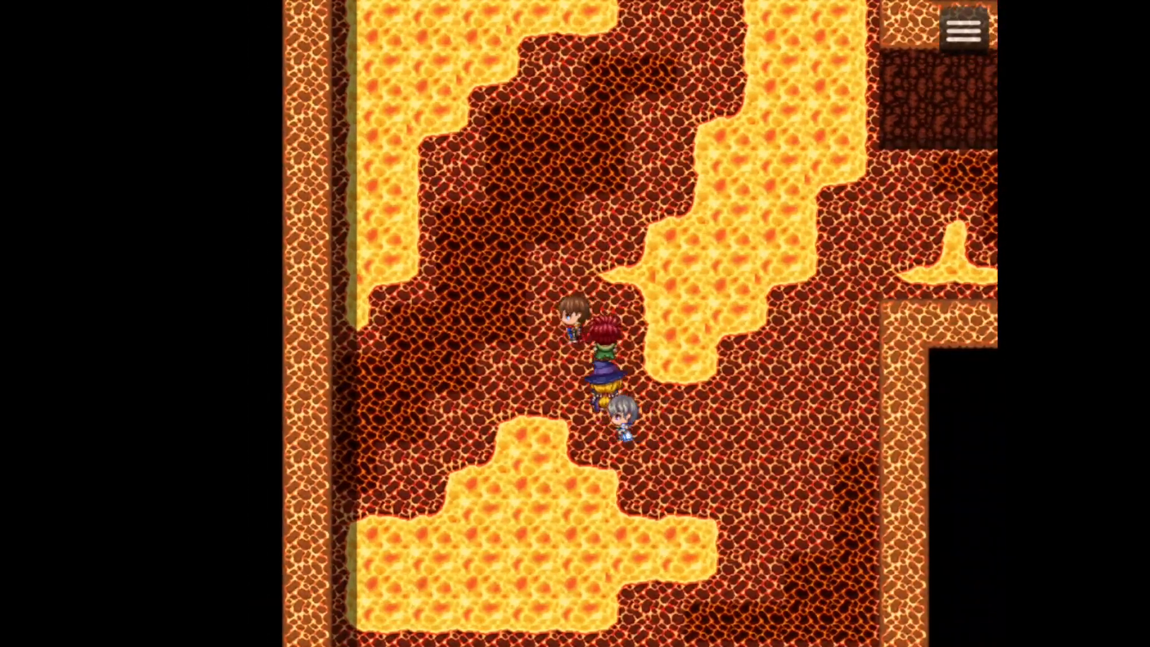
Check the party's HP, then walk the party north across the lava room to the knight statue on the stone platform.
{"action": "key", "text": "Escape"}
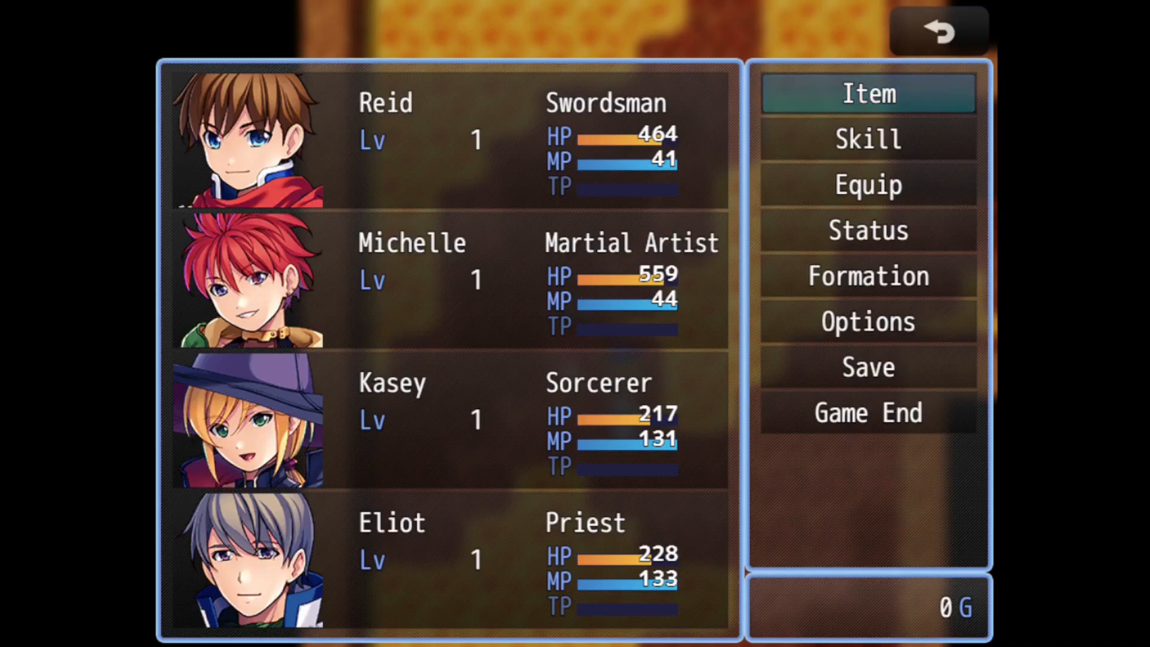
{"action": "key", "text": "Escape"}
{"action": "key", "text": "Up"}
{"action": "key", "text": "Right"}
{"action": "key", "text": "Up"}
{"action": "key", "text": "Up"}
{"action": "key", "text": "Left"}
Walk the party from the statue back south and east through the lava corridor, and check the party's HP again.
{"action": "key", "text": "Up"}
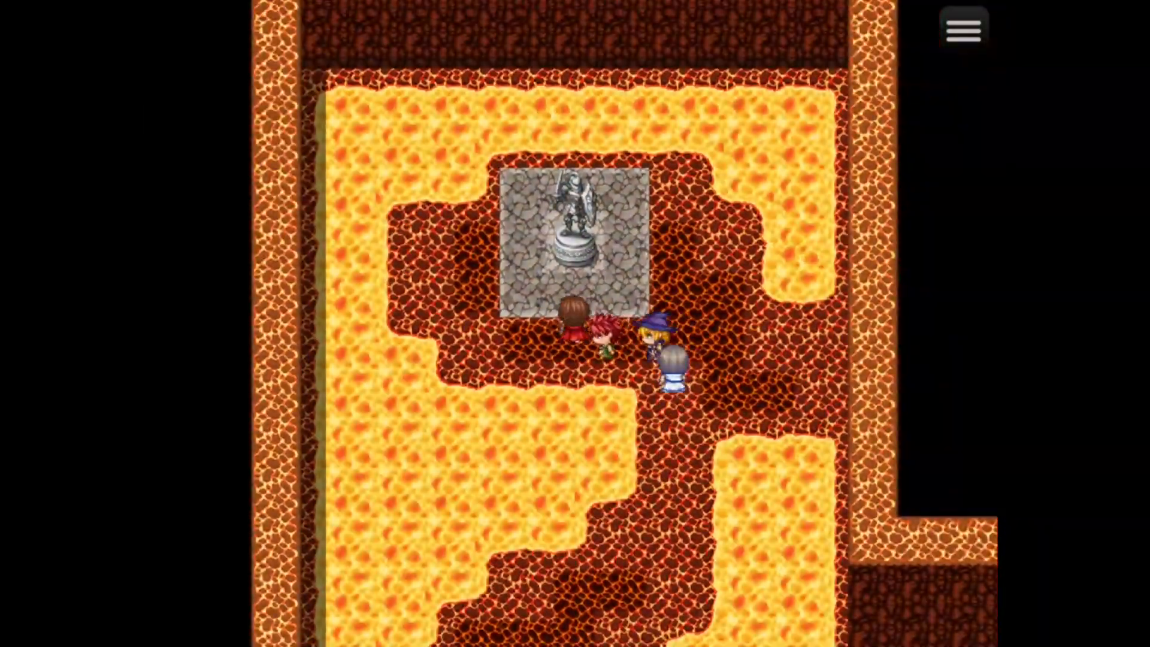
{"action": "key", "text": "Right"}
{"action": "key", "text": "Down"}
{"action": "key", "text": "Left"}
{"action": "key", "text": "Down"}
{"action": "key", "text": "Left"}
{"action": "key", "text": "Down"}
{"action": "key", "text": "Right"}
{"action": "key", "text": "Up"}
{"action": "key", "text": "Right"}
{"action": "key", "text": "Up"}
{"action": "key", "text": "Right"}
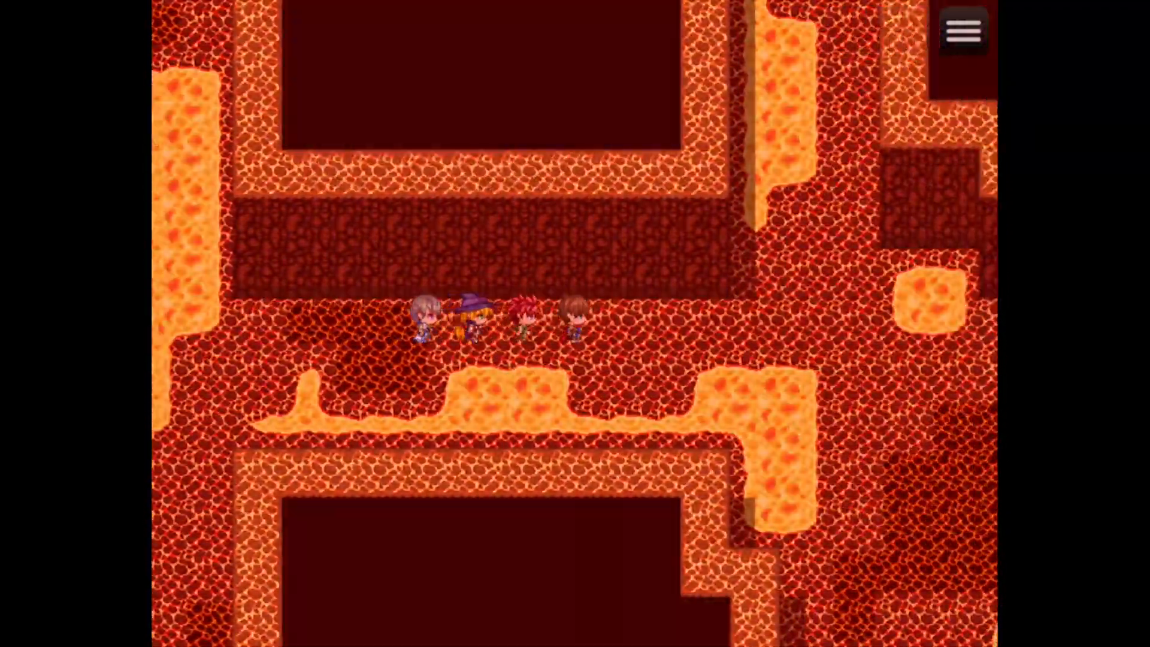
{"action": "key", "text": "Right"}
{"action": "key", "text": "Escape"}
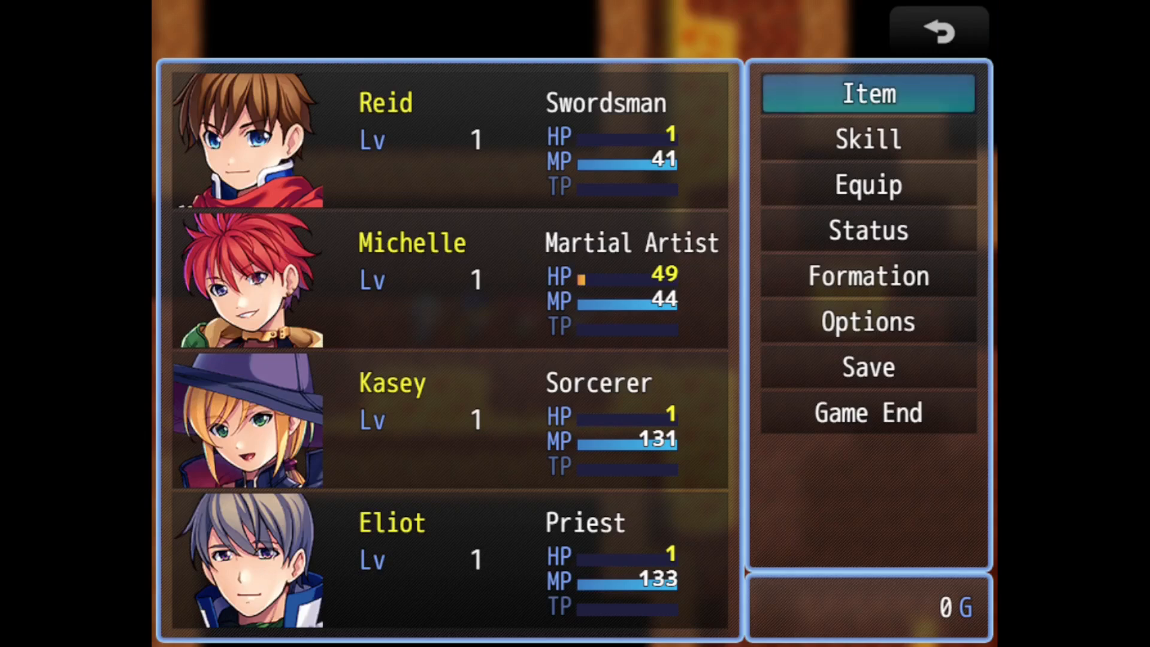
{"action": "key", "text": "Escape"}
Walk the party southeast through the lava cave to the stone room and climb its metal ladder to Generated Dungeon B1.
{"action": "key", "text": "Right"}
{"action": "key", "text": "Down"}
{"action": "key", "text": "Right"}
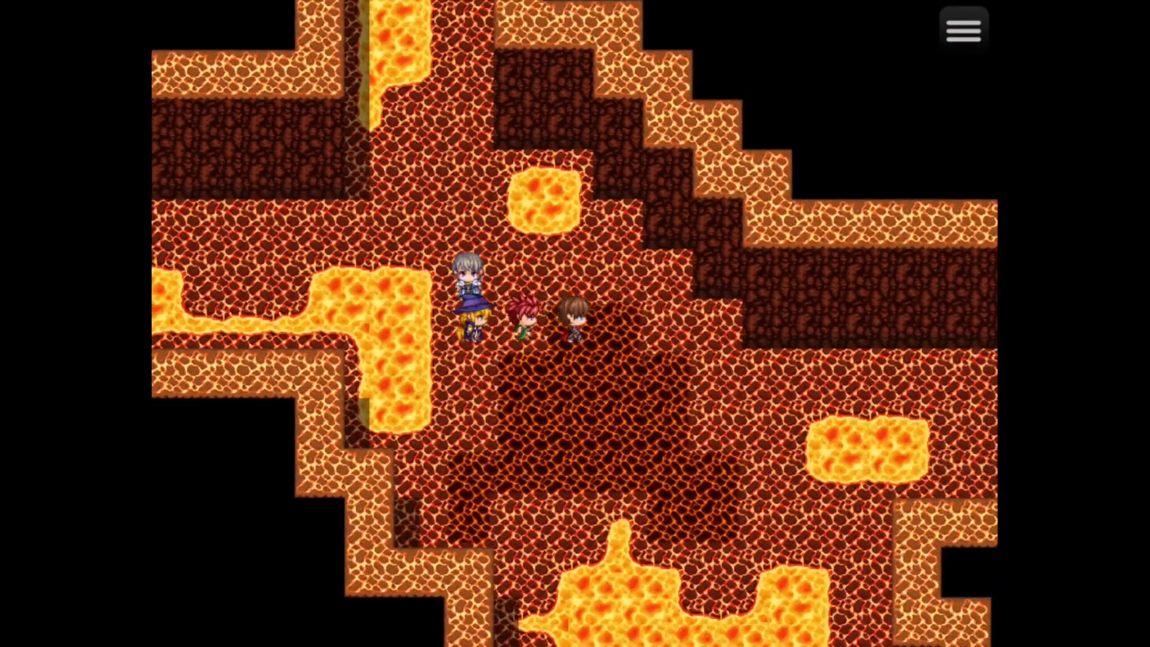
{"action": "key", "text": "Down"}
{"action": "key", "text": "Right"}
{"action": "key", "text": "Down"}
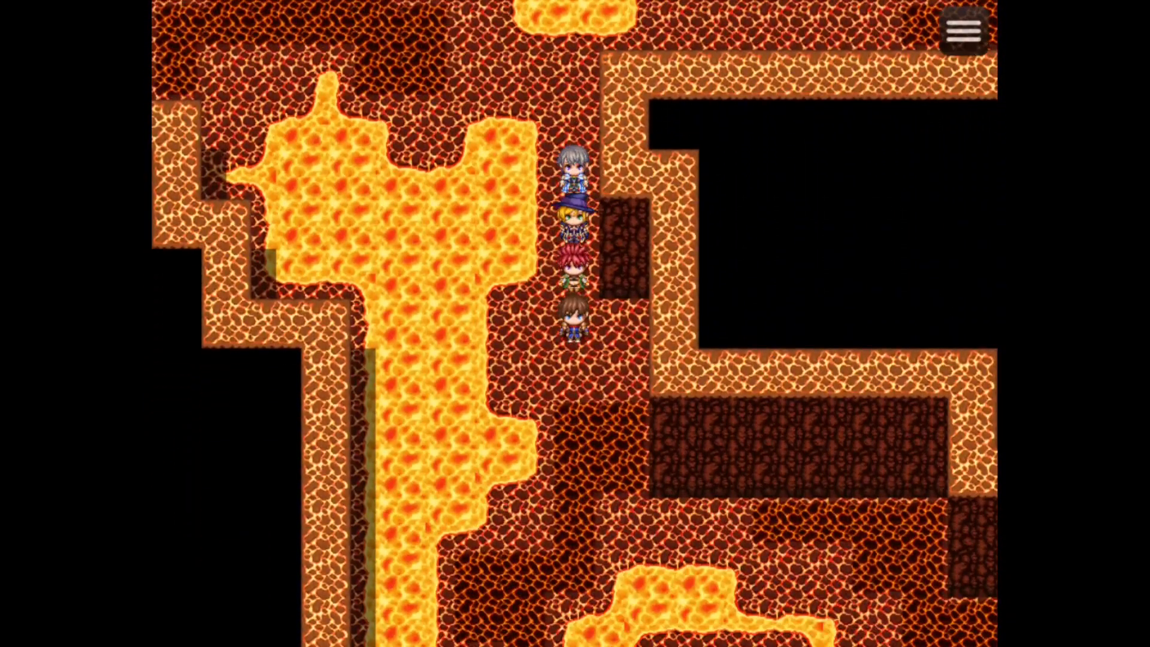
{"action": "key", "text": "Down"}
{"action": "key", "text": "Right"}
{"action": "key", "text": "Down"}
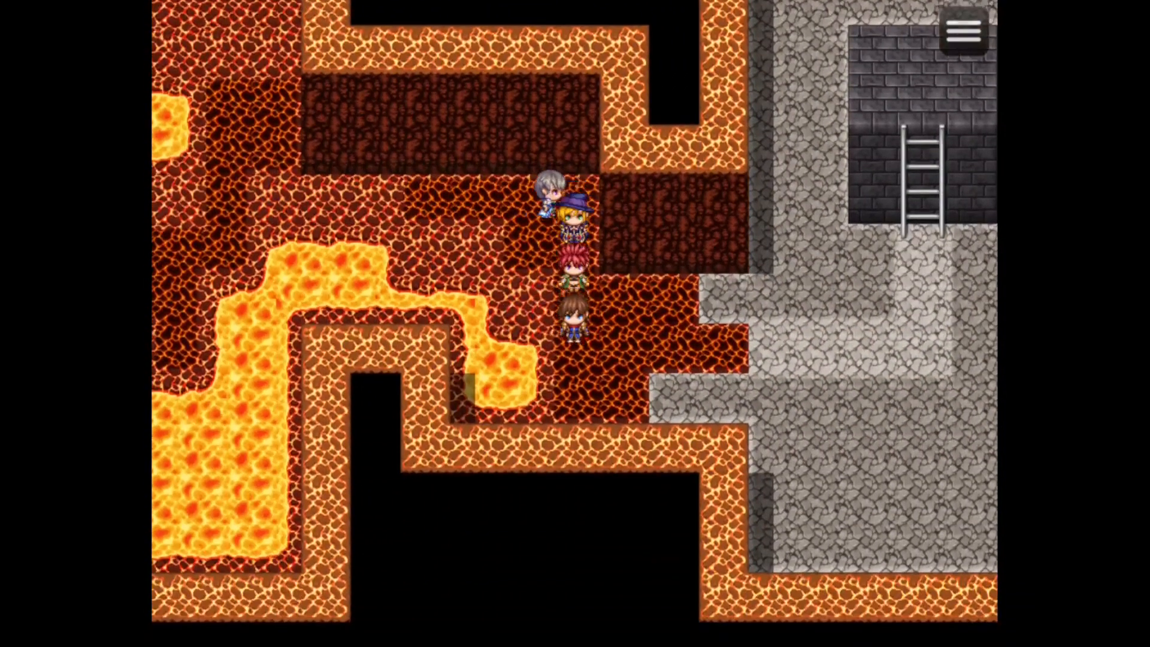
{"action": "key", "text": "Right"}
{"action": "key", "text": "Up"}
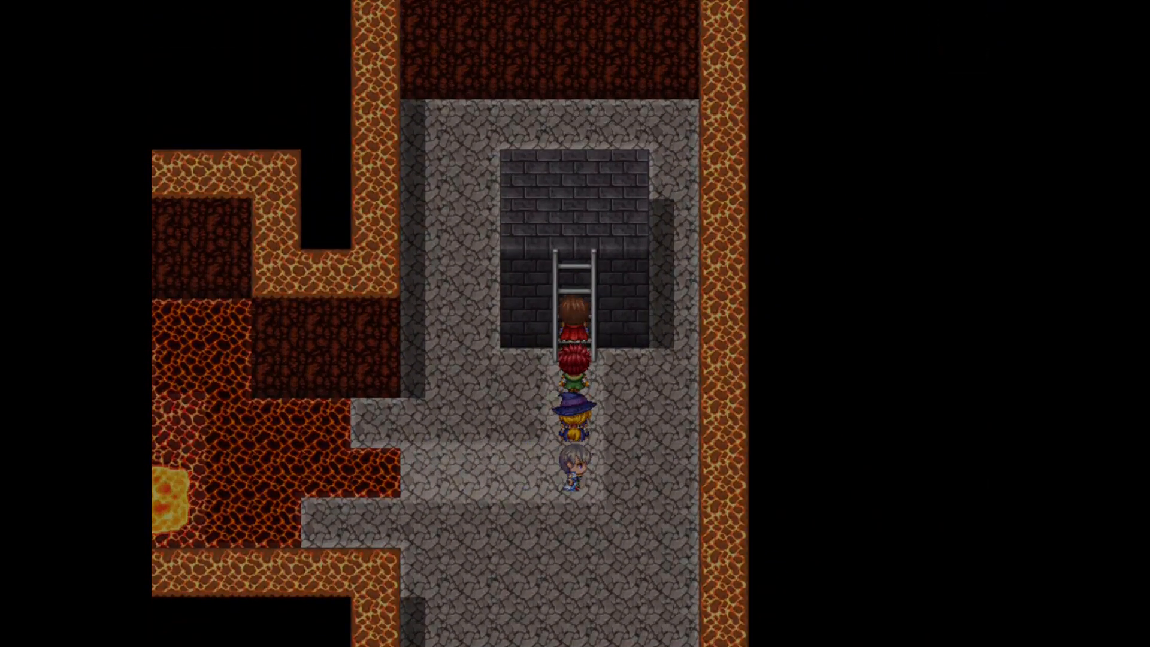
Walk the party west from the B1 ladder hole, around the nearby pit, and north into the central cave area.
{"action": "key", "text": "Left"}
{"action": "key", "text": "Down"}
{"action": "key", "text": "Left"}
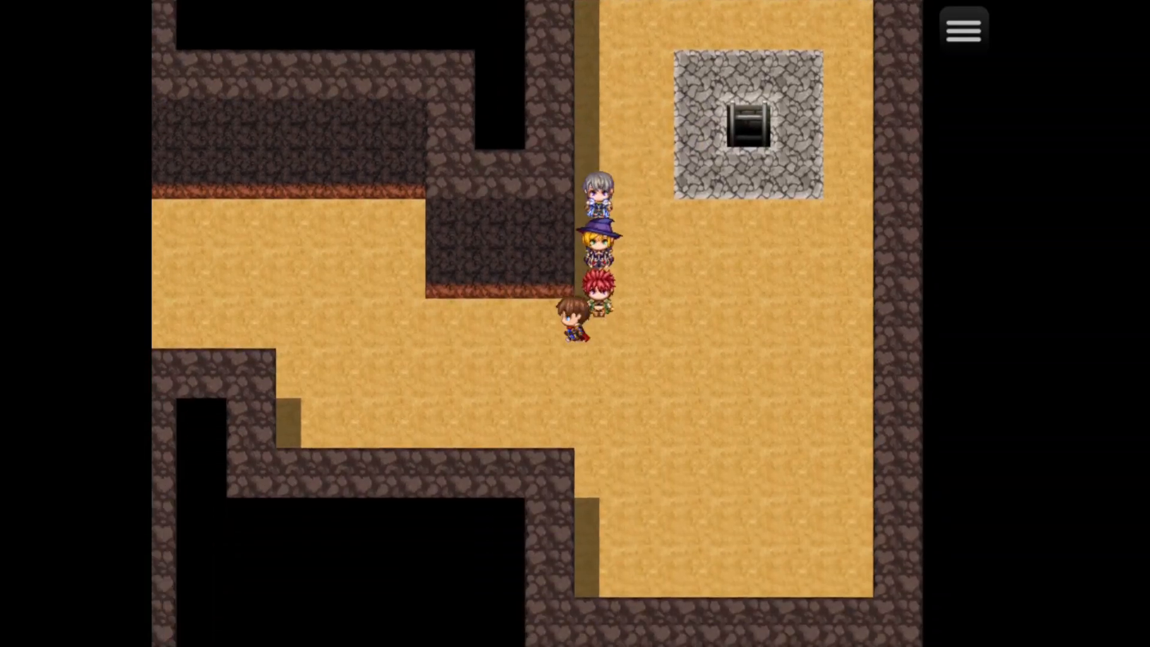
{"action": "key", "text": "Left"}
{"action": "key", "text": "Down"}
{"action": "key", "text": "Left"}
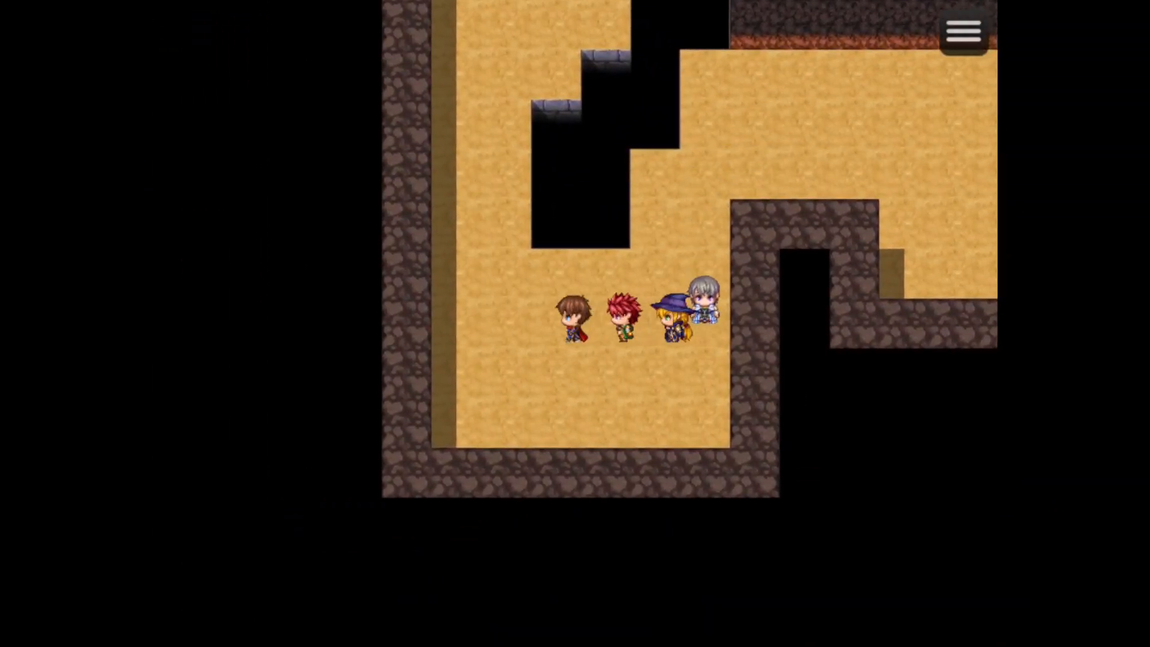
{"action": "key", "text": "Up"}
{"action": "key", "text": "Right"}
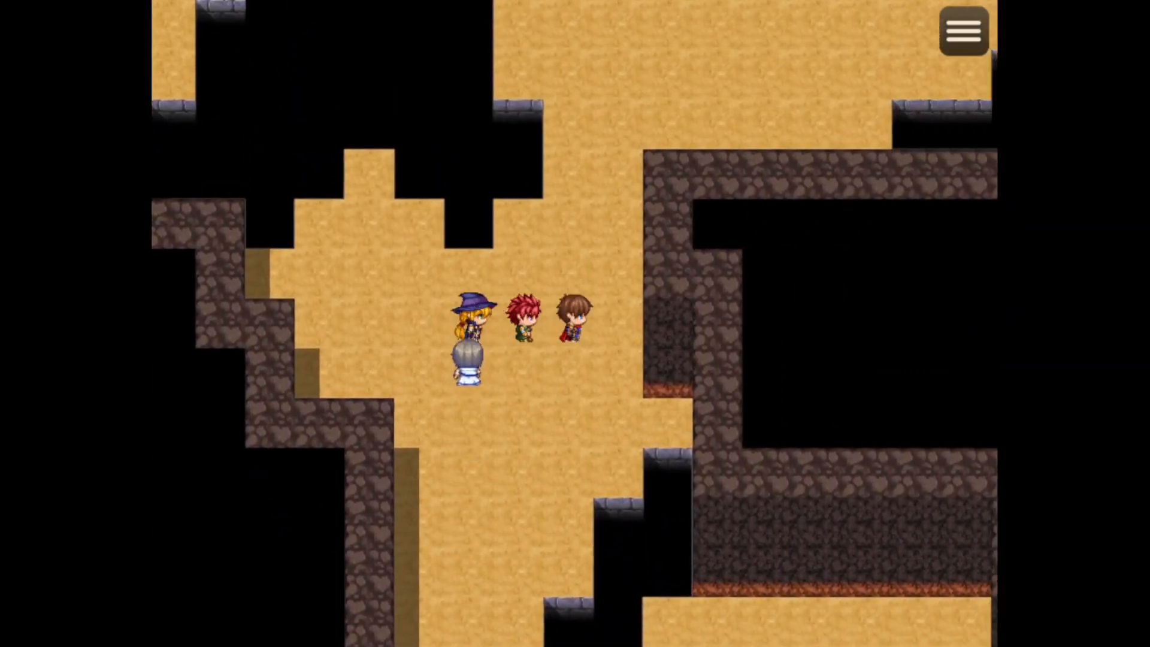
Walk the party north past the B1 pits and into the corridor with the long pit along its north wall.
{"action": "key", "text": "Up"}
{"action": "key", "text": "Right"}
{"action": "key", "text": "Up"}
{"action": "key", "text": "Left"}
{"action": "key", "text": "Up"}
{"action": "key", "text": "Right"}
{"action": "key", "text": "Up"}
{"action": "key", "text": "Left"}
{"action": "key", "text": "Down"}
{"action": "key", "text": "Left"}
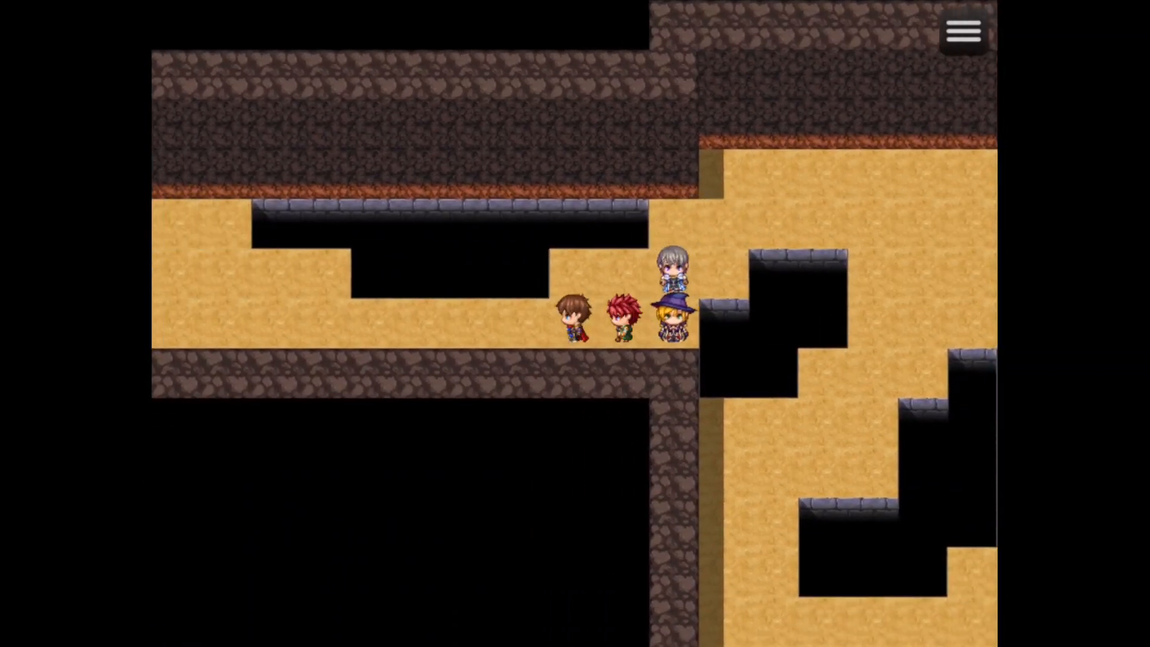
Walk the party south and back to the wooden ladder beside the grass patch in B1, and go up it.
{"action": "key", "text": "Down"}
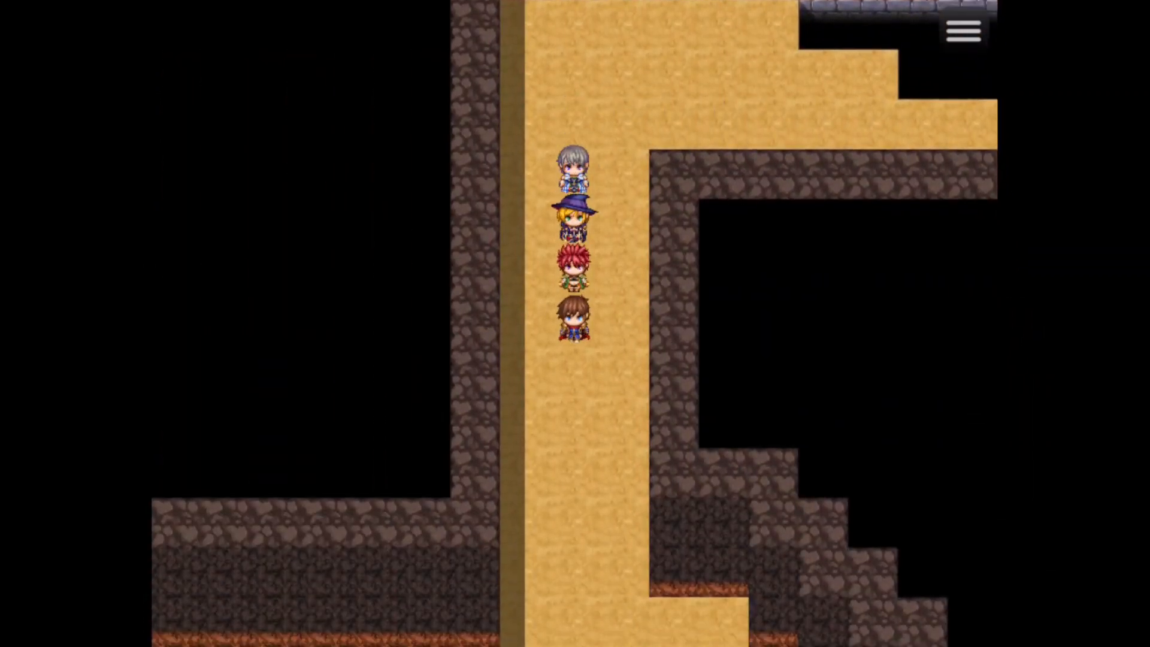
{"action": "key", "text": "Left"}
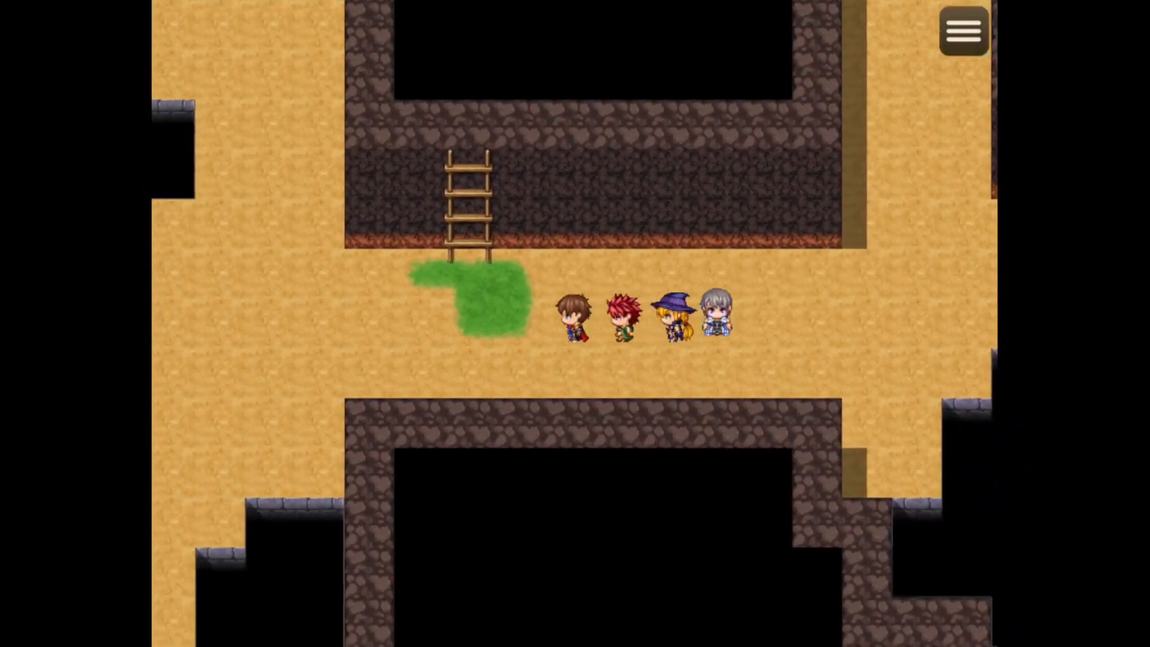
{"action": "key", "text": "Right"}
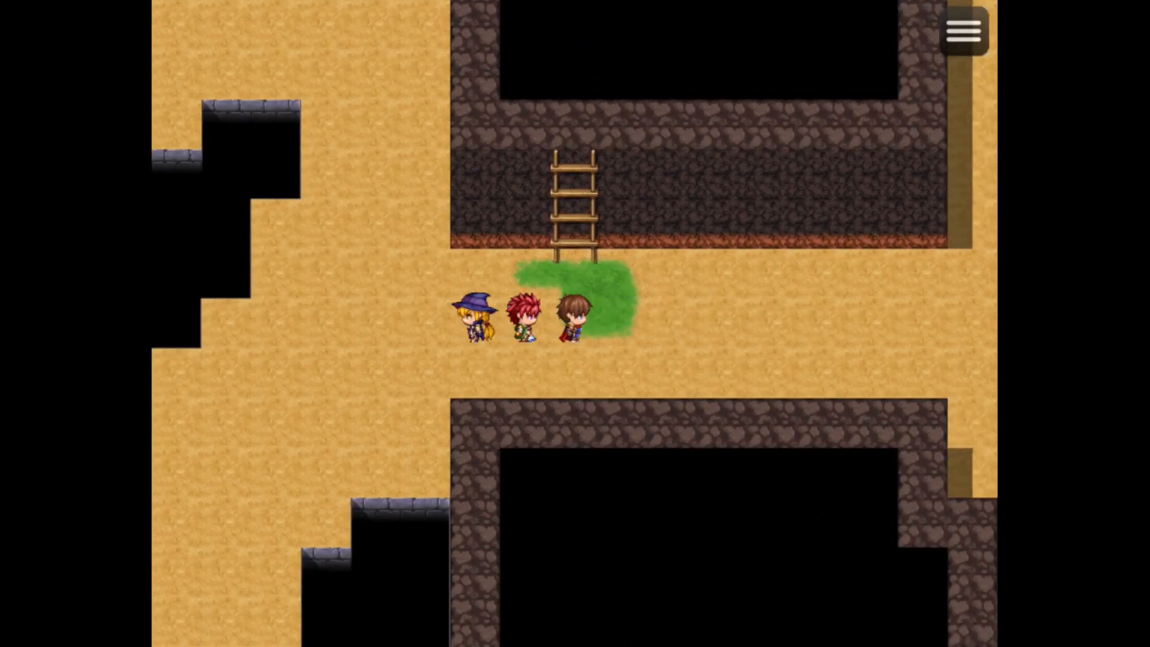
{"action": "key", "text": "Up"}
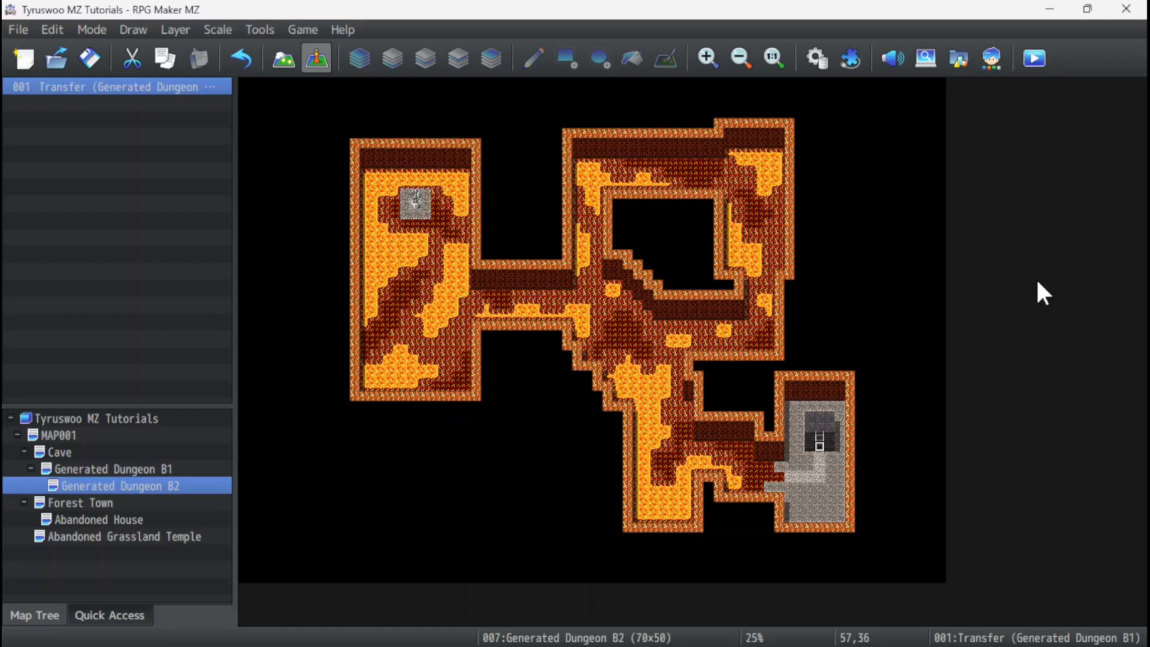